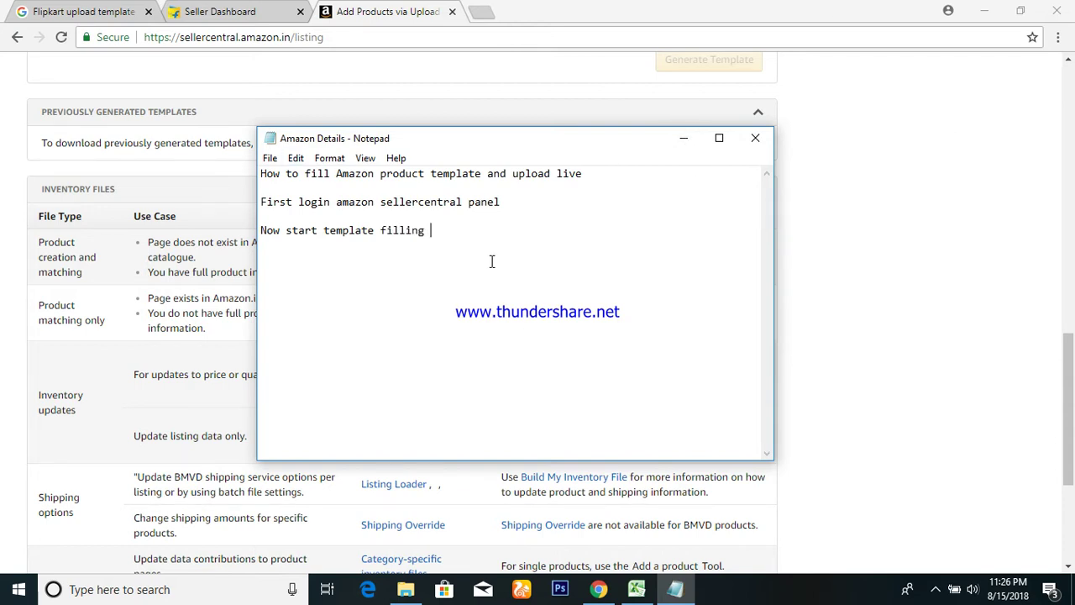
Step: Open the Flat.File.Shoes.in workbook from the Aug-18 folder inside Online Sheet > Amazon
{"action": "left_click", "coordinate": [684, 138]}
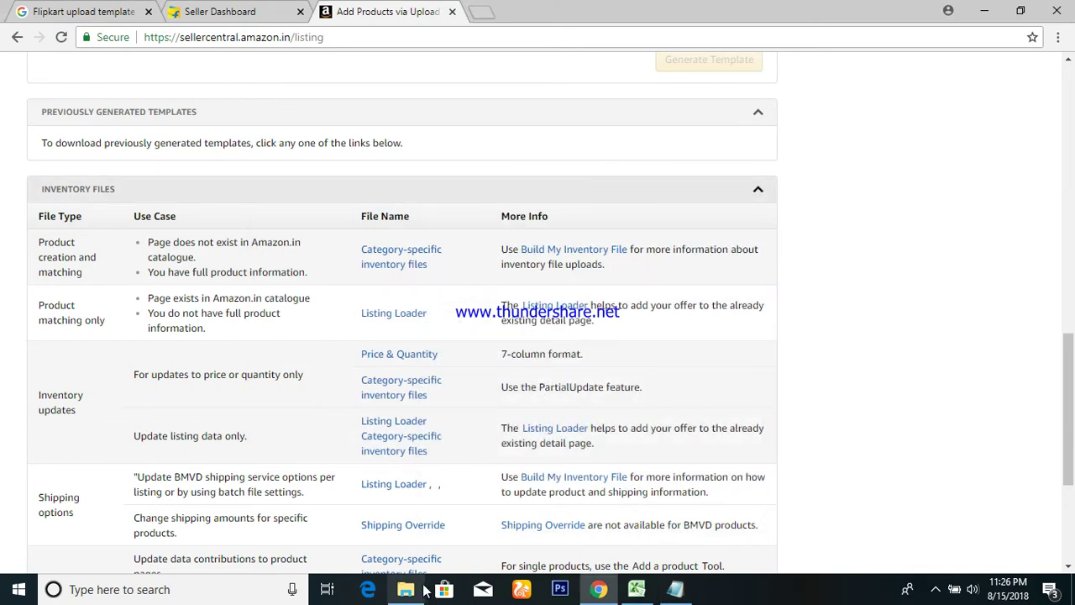
{"action": "left_click", "coordinate": [406, 589]}
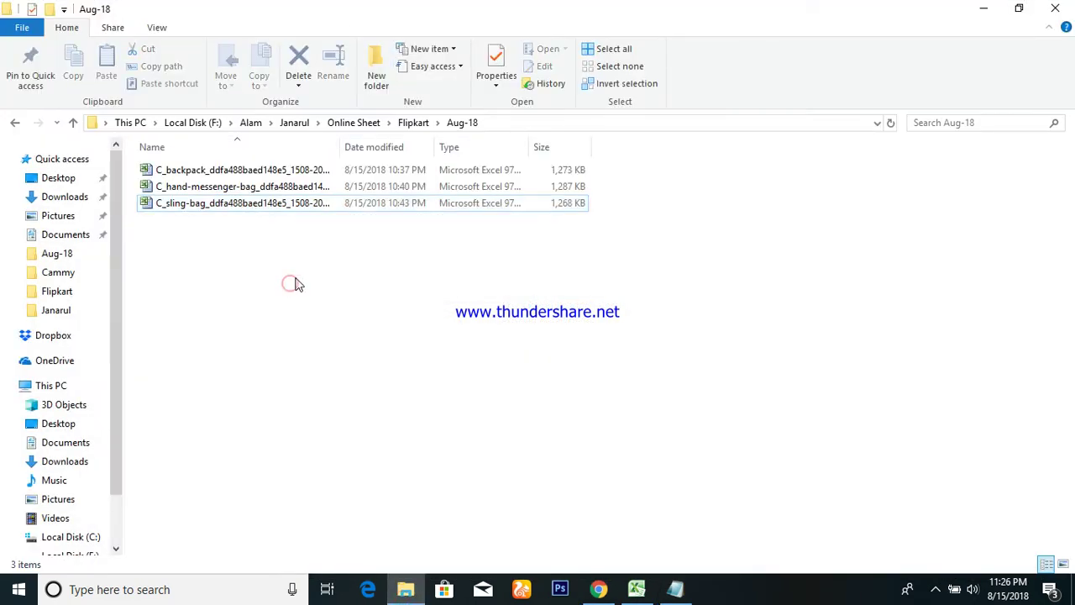
{"action": "key", "text": "alt+Up"}
{"action": "key", "text": "alt+Up"}
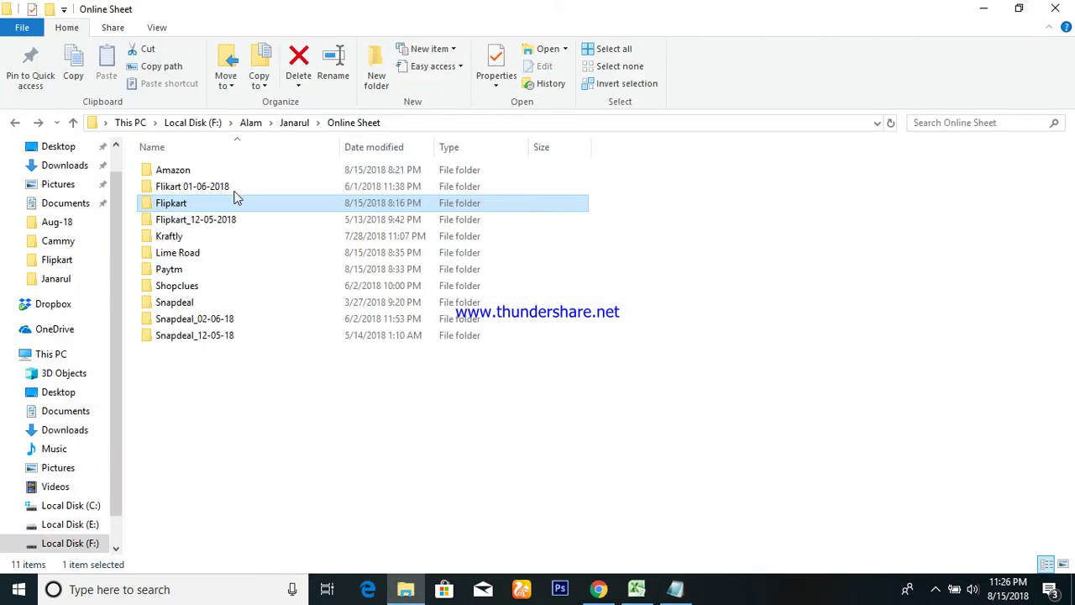
{"action": "double_click", "coordinate": [192, 171]}
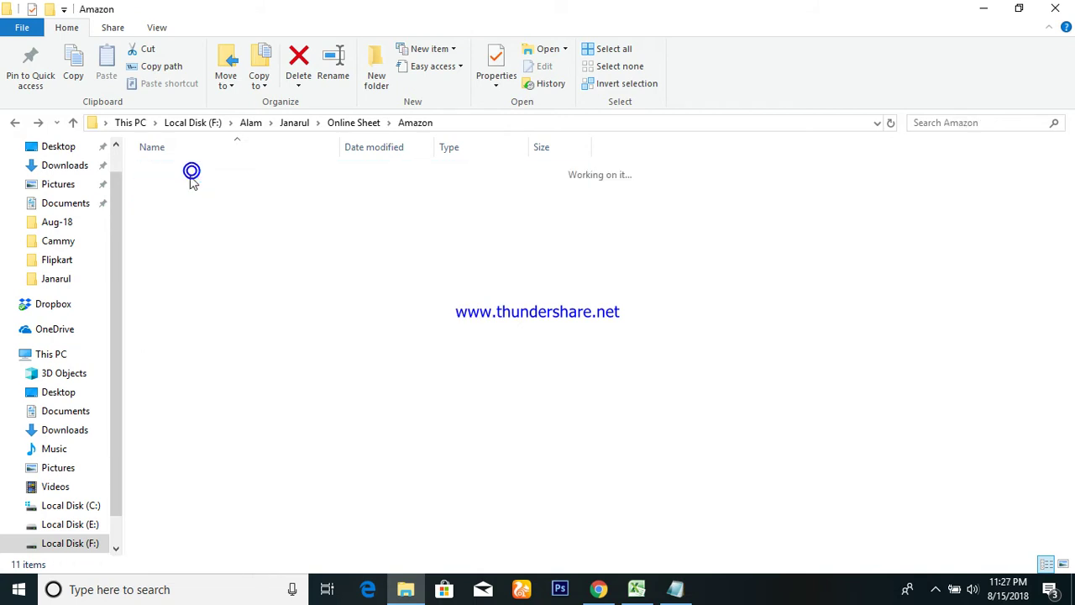
{"action": "double_click", "coordinate": [188, 172]}
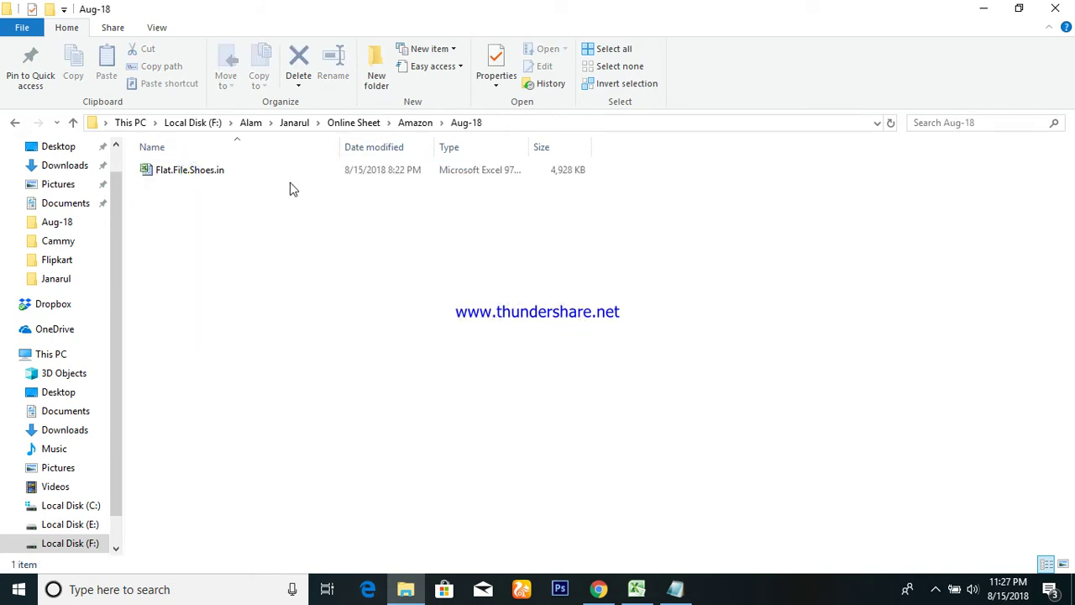
{"action": "double_click", "coordinate": [223, 175]}
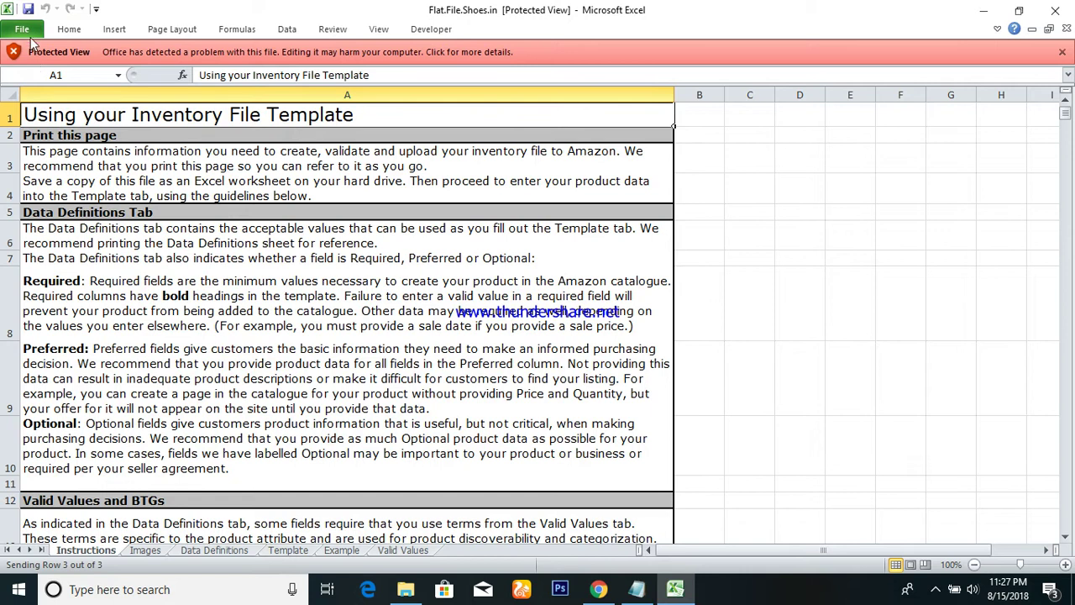
Step: Enable editing of the protected workbook despite the security warning and end the Visual Basic run-time error
{"action": "left_click", "coordinate": [67, 52]}
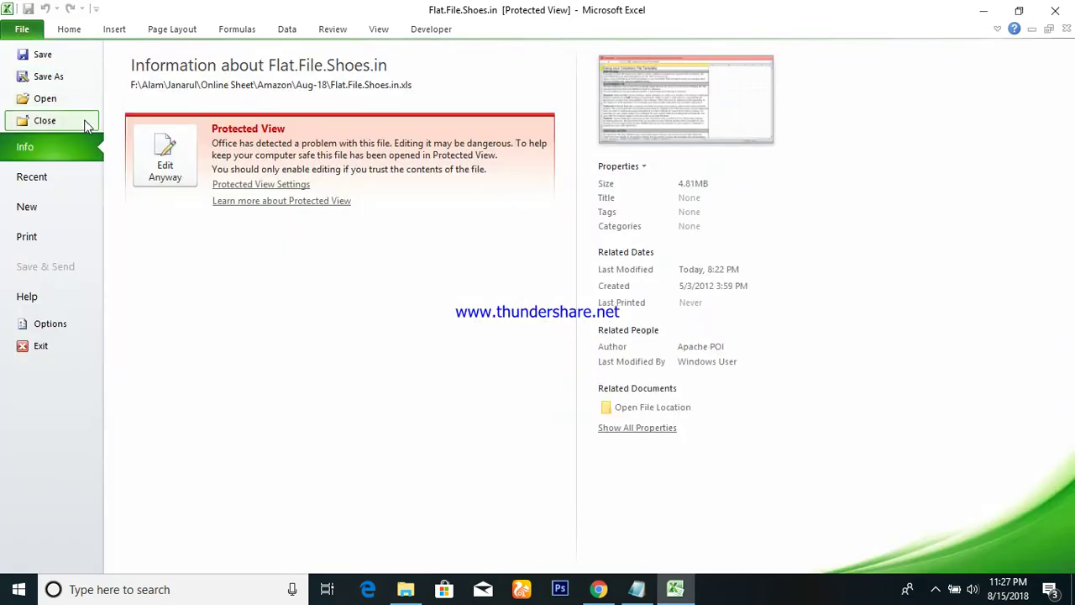
{"action": "left_click", "coordinate": [165, 168]}
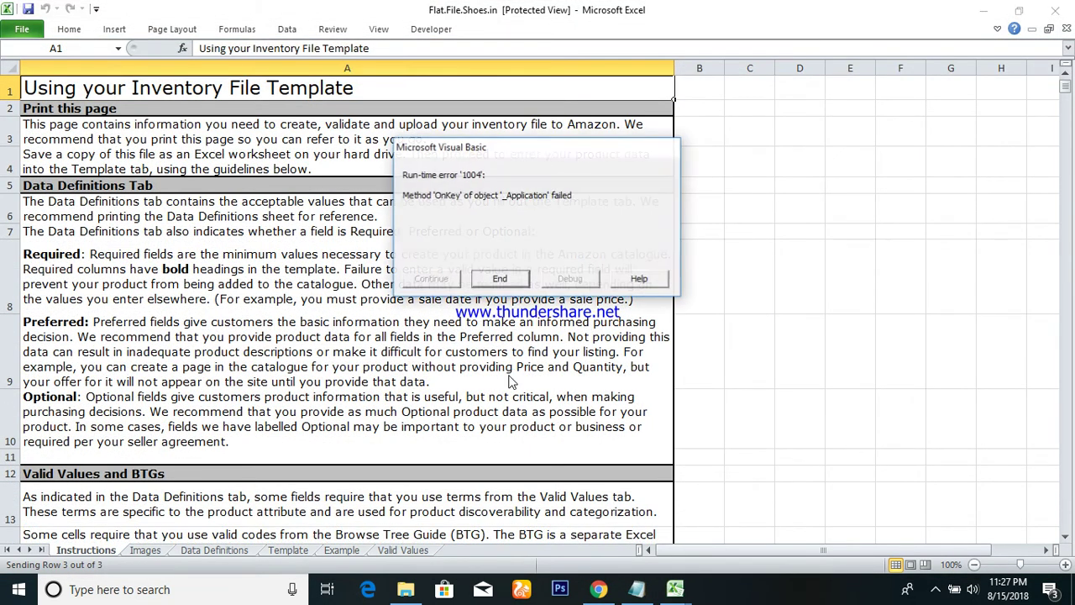
{"action": "left_click", "coordinate": [501, 278]}
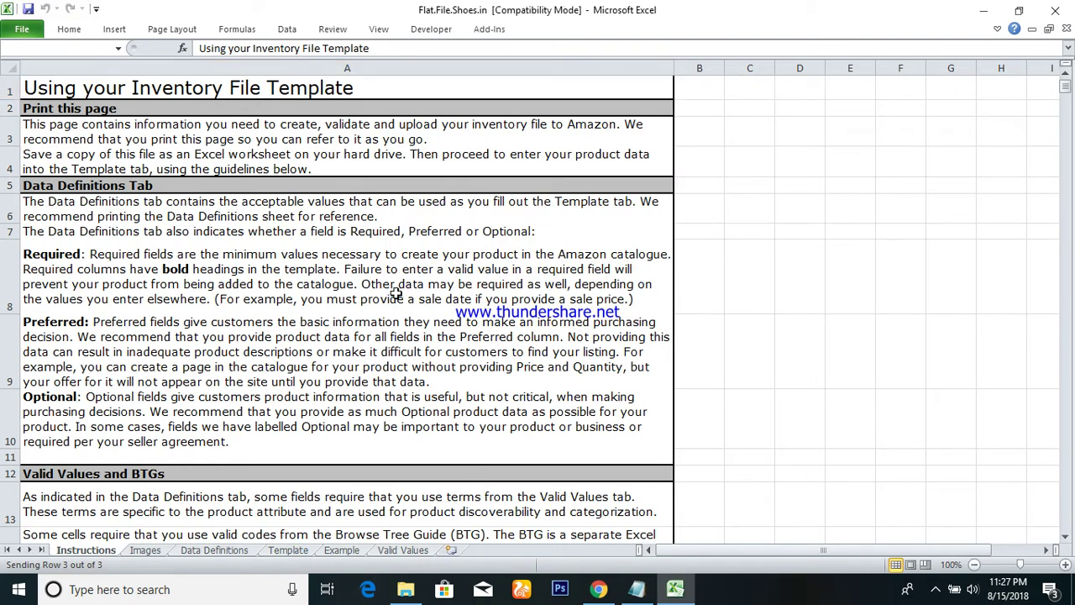
Step: Set the feed product type in cell A4 of the Template sheet to Handbag
{"action": "left_click", "coordinate": [288, 549]}
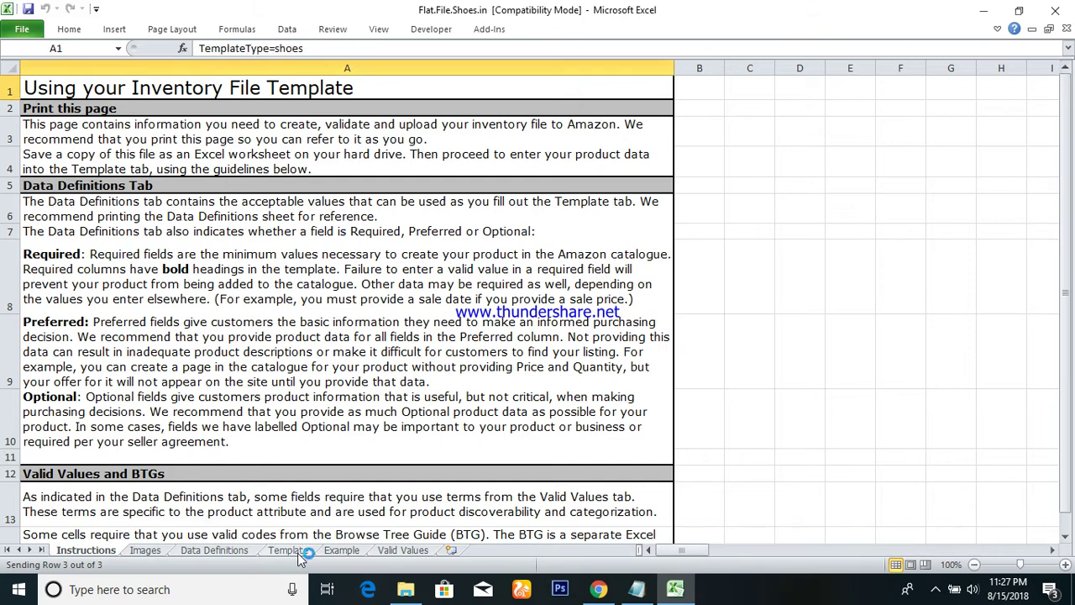
{"action": "left_click", "coordinate": [239, 147]}
{"action": "key", "text": "Up"}
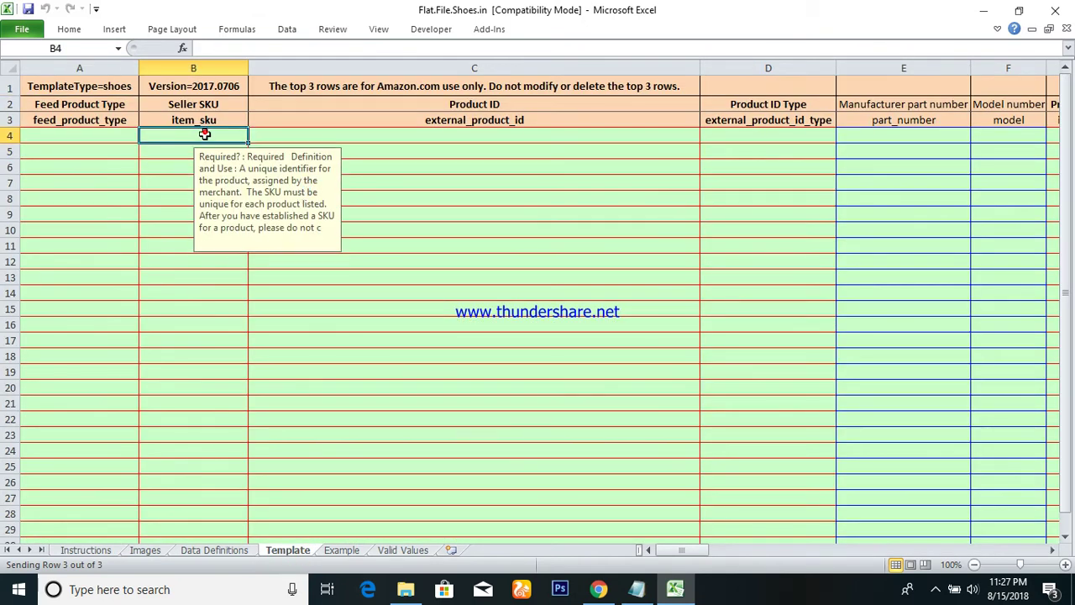
{"action": "key", "text": "Left"}
{"action": "key", "text": "alt+Down"}
{"action": "key", "text": "Down"}
{"action": "key", "text": "Return"}
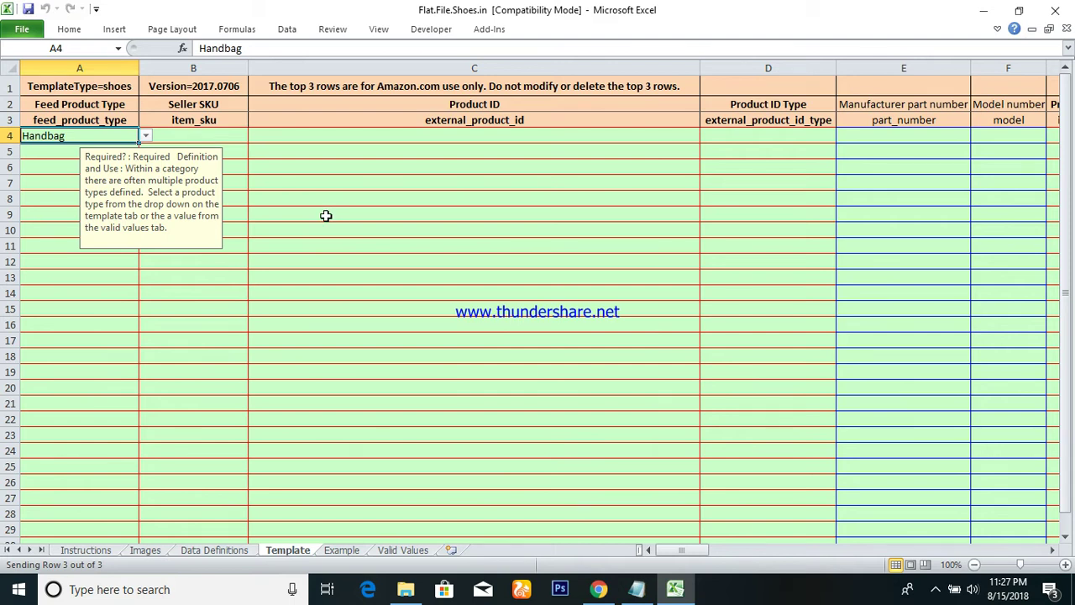
Step: Fill the Handbag product type down through cells A4 to A17 and move to the first Seller SKU cell, B4
{"action": "key", "text": "shift+Down"}
{"action": "key", "text": "shift+Down"}
{"action": "key", "text": "shift+Down"}
{"action": "key", "text": "shift+Down"}
{"action": "key", "text": "shift+Down"}
{"action": "key", "text": "shift+Down"}
{"action": "key", "text": "shift+Down"}
{"action": "key", "text": "shift+Down"}
{"action": "key", "text": "shift+Down"}
{"action": "key", "text": "shift+Down"}
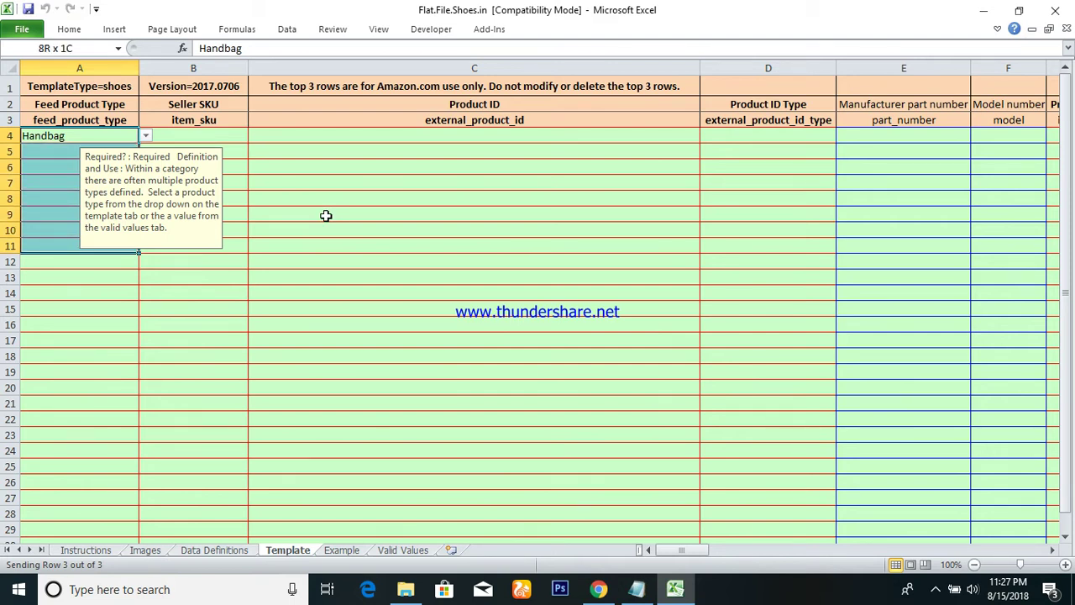
{"action": "key", "text": "shift+Down"}
{"action": "key", "text": "ctrl+d"}
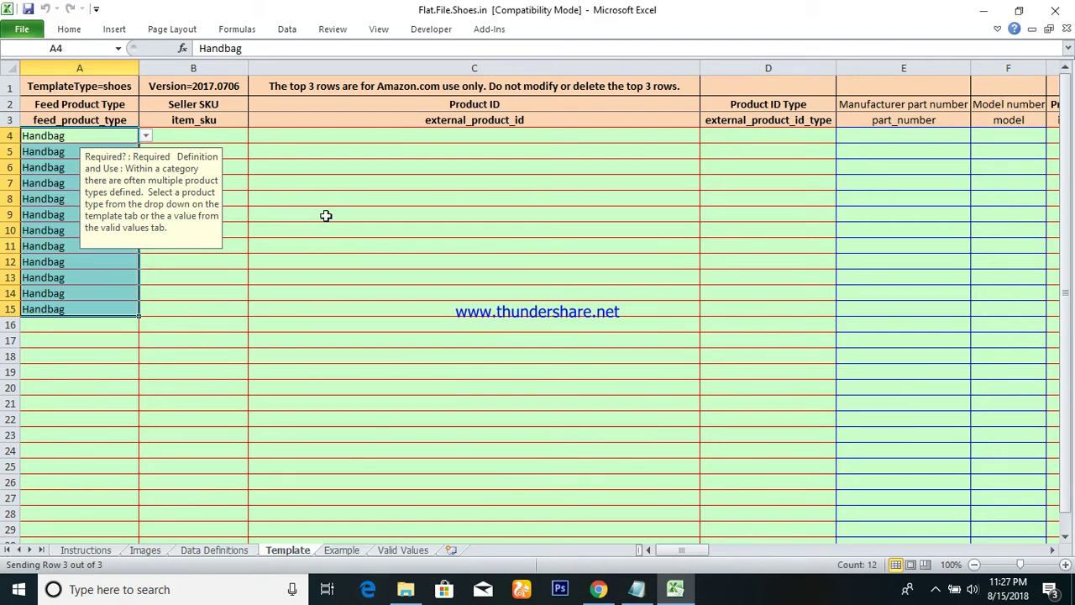
{"action": "key", "text": "shift+Down"}
{"action": "key", "text": "shift+Down"}
{"action": "key", "text": "ctrl+d"}
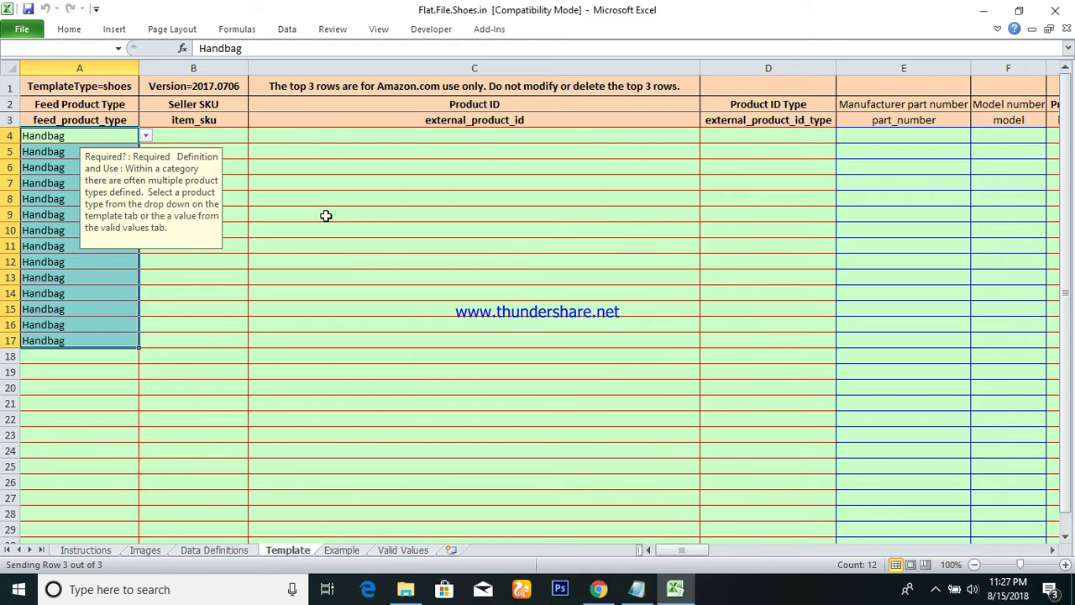
{"action": "key", "text": "Up"}
{"action": "key", "text": "Up"}
{"action": "key", "text": "Down"}
{"action": "key", "text": "Down"}
{"action": "key", "text": "Right"}
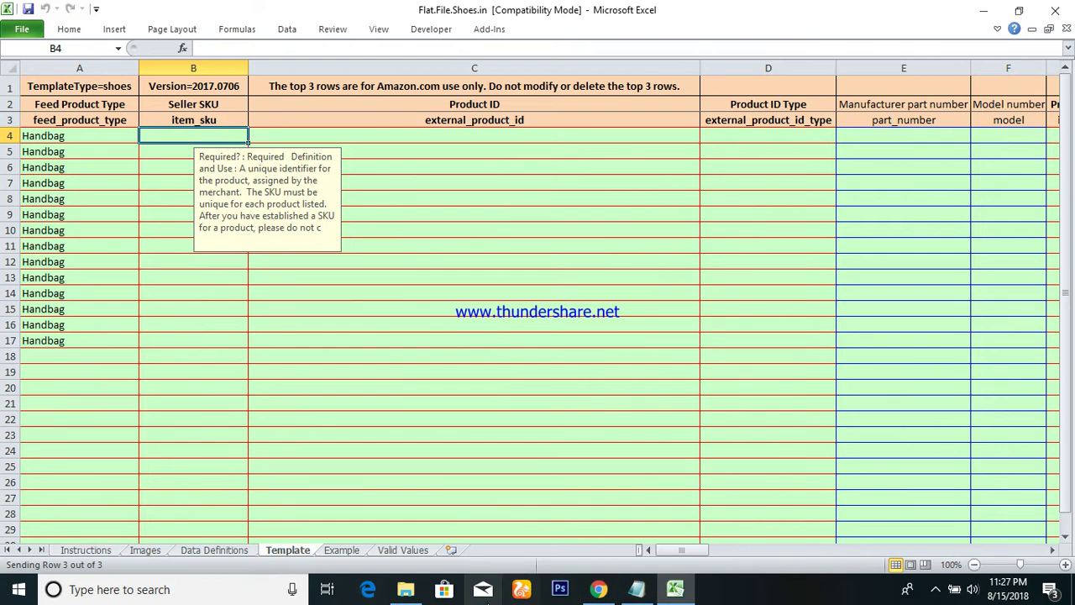
Step: Switch to File Explorer and go up to the folder that contains the Online Sheet folder
{"action": "mouse_move", "coordinate": [675, 589]}
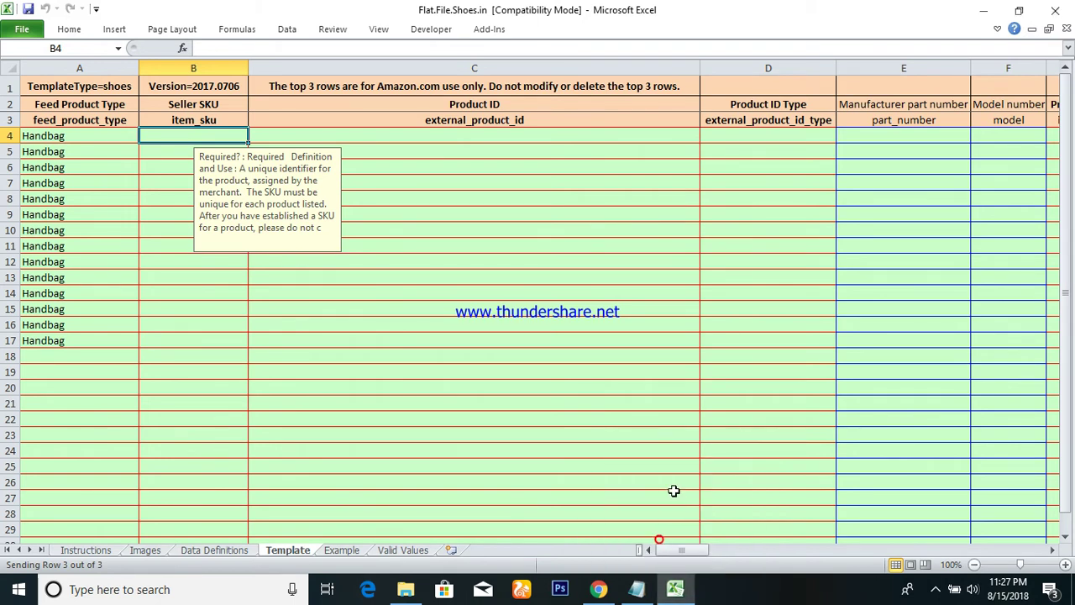
{"action": "left_click", "coordinate": [982, 8]}
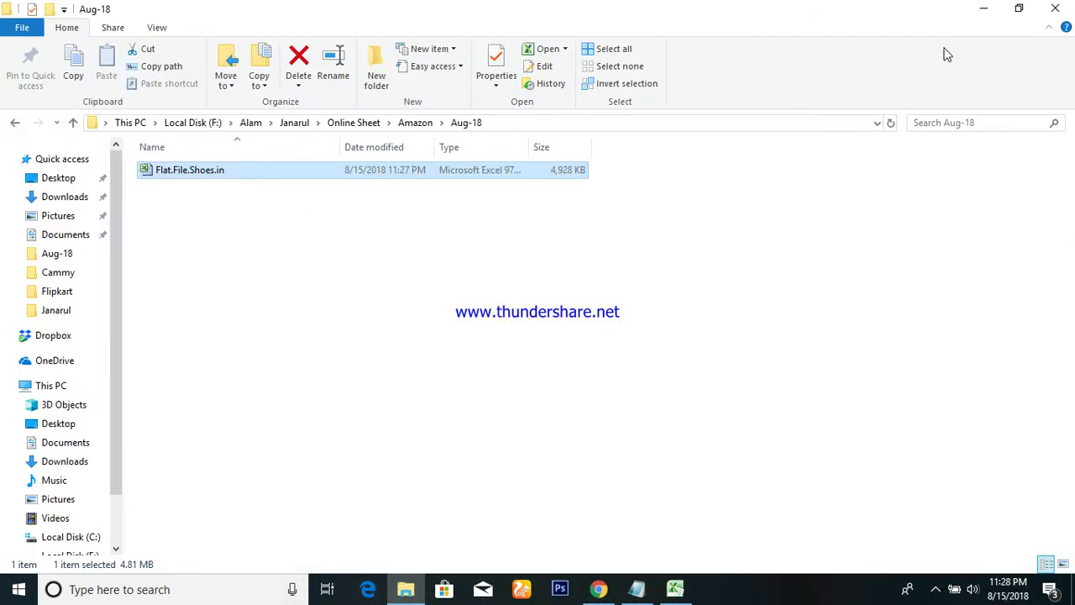
{"action": "left_click", "coordinate": [984, 8]}
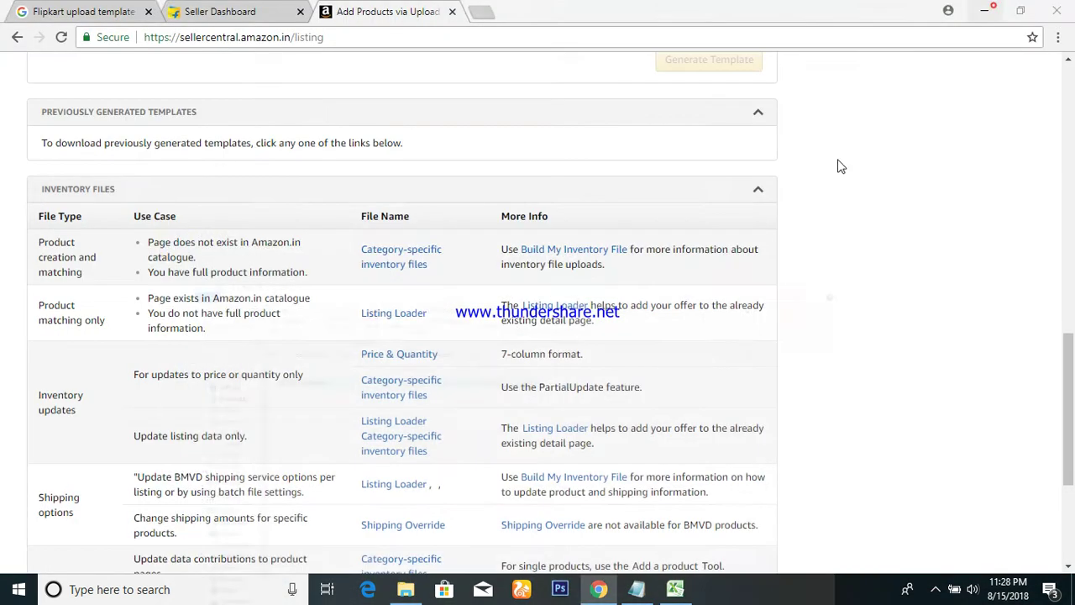
{"action": "left_click", "coordinate": [985, 10]}
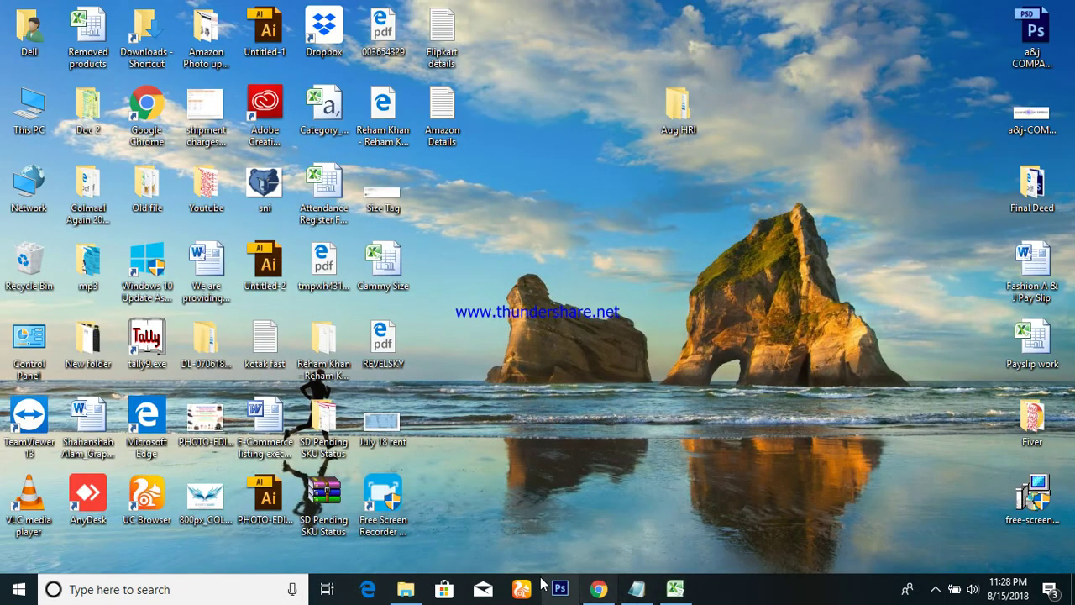
{"action": "left_click", "coordinate": [406, 589]}
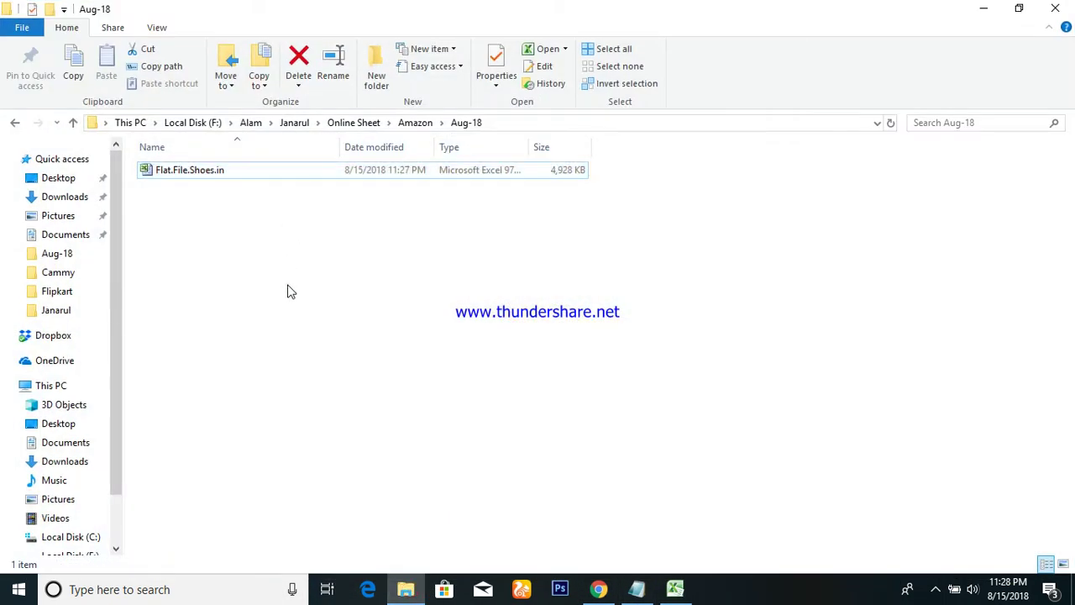
{"action": "left_click", "coordinate": [288, 291]}
{"action": "key", "text": "BackSpace"}
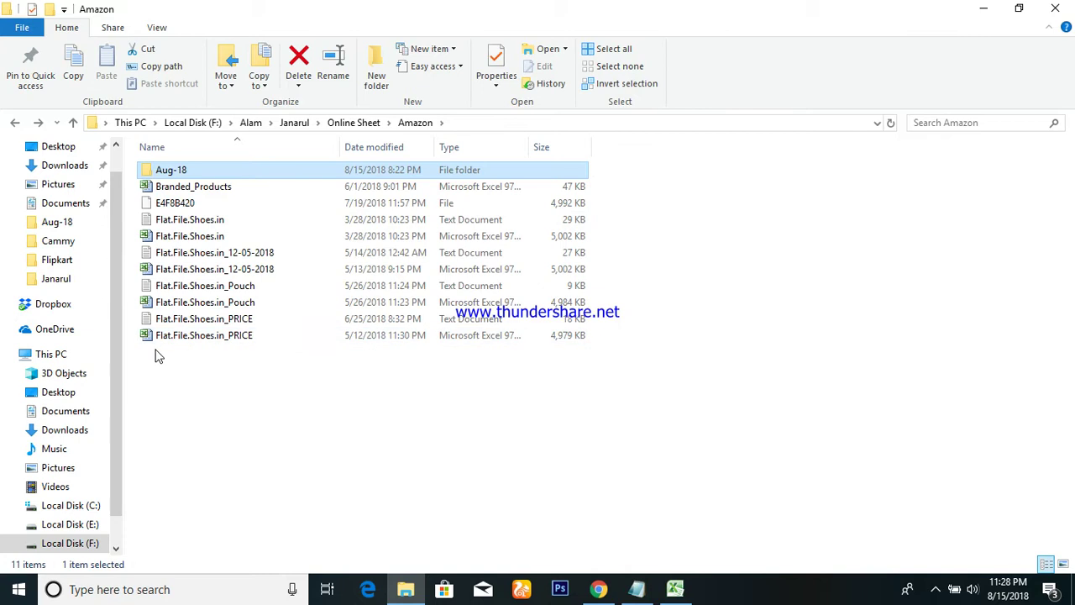
{"action": "key", "text": "BackSpace"}
{"action": "key", "text": "BackSpace"}
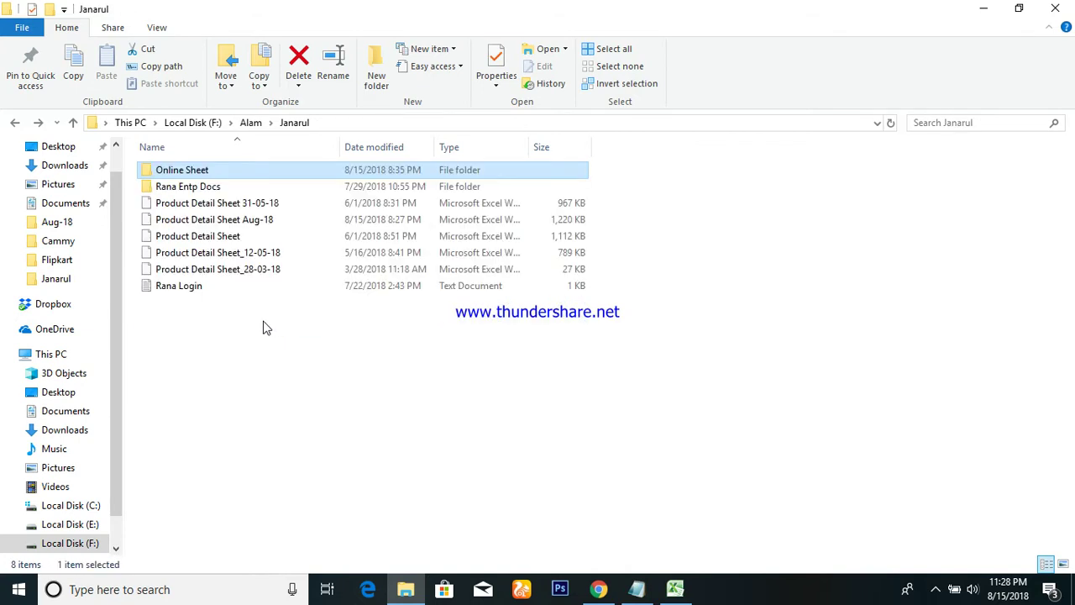
Step: Open the Product Detail Sheet Aug-18 workbook, agreeing to reopen it and discard any changes
{"action": "double_click", "coordinate": [217, 219]}
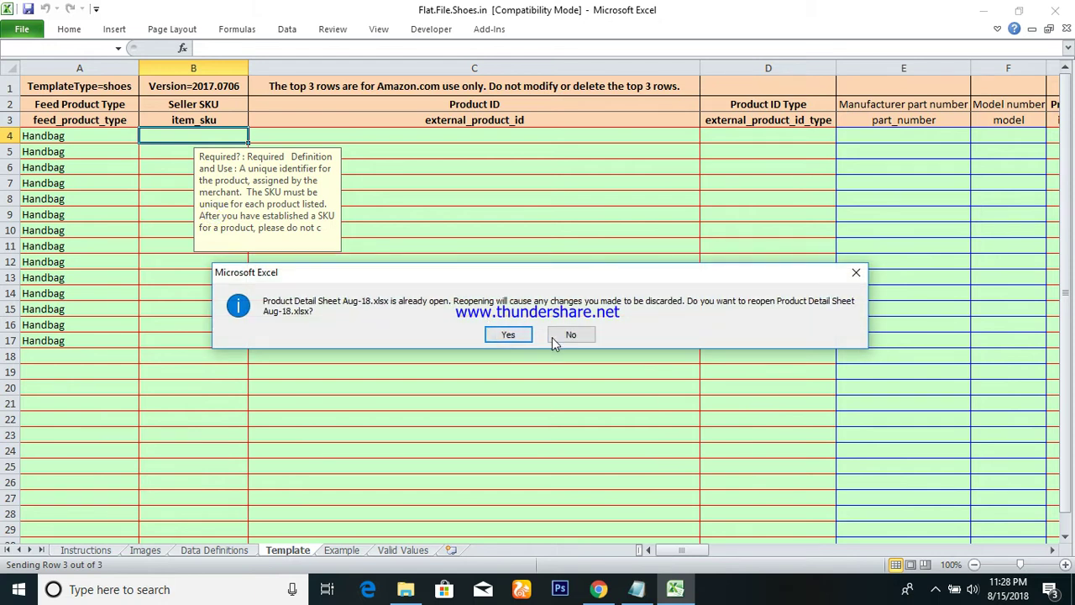
{"action": "left_click", "coordinate": [566, 334]}
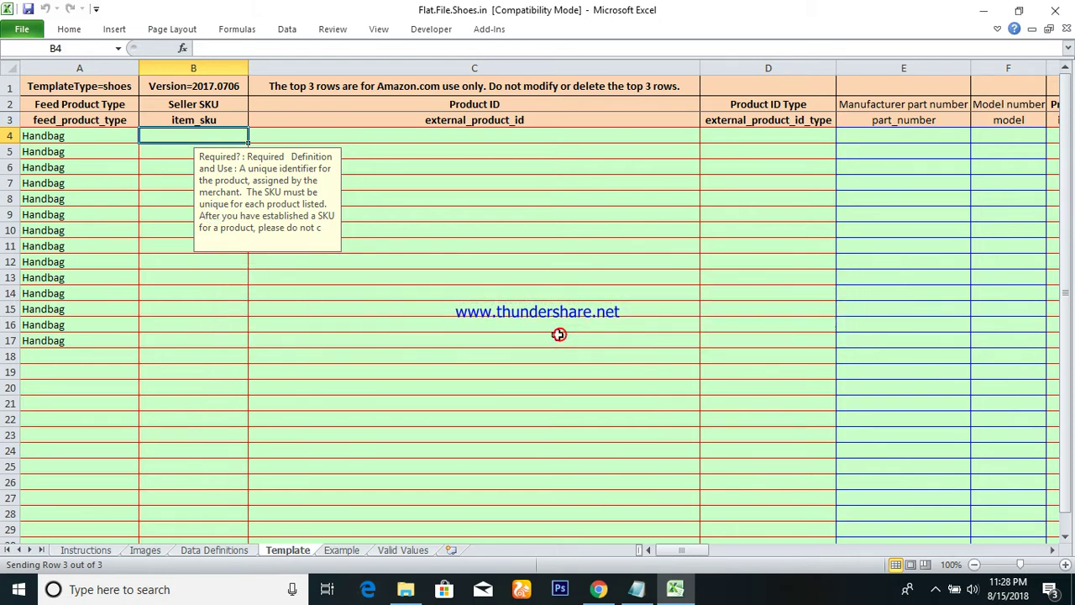
{"action": "left_click", "coordinate": [676, 592]}
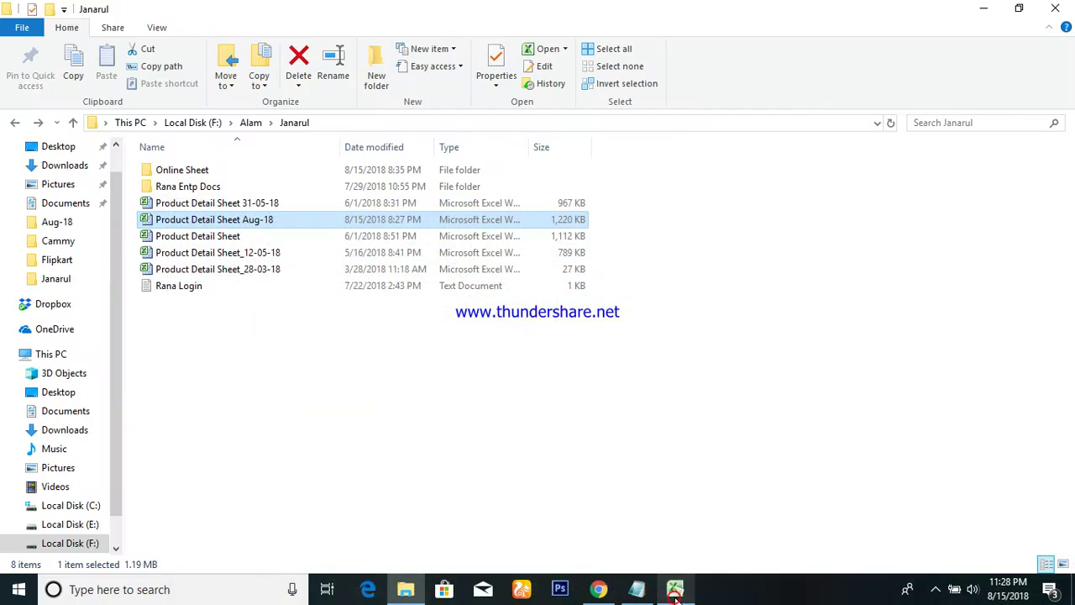
{"action": "double_click", "coordinate": [199, 224]}
{"action": "left_click", "coordinate": [505, 335]}
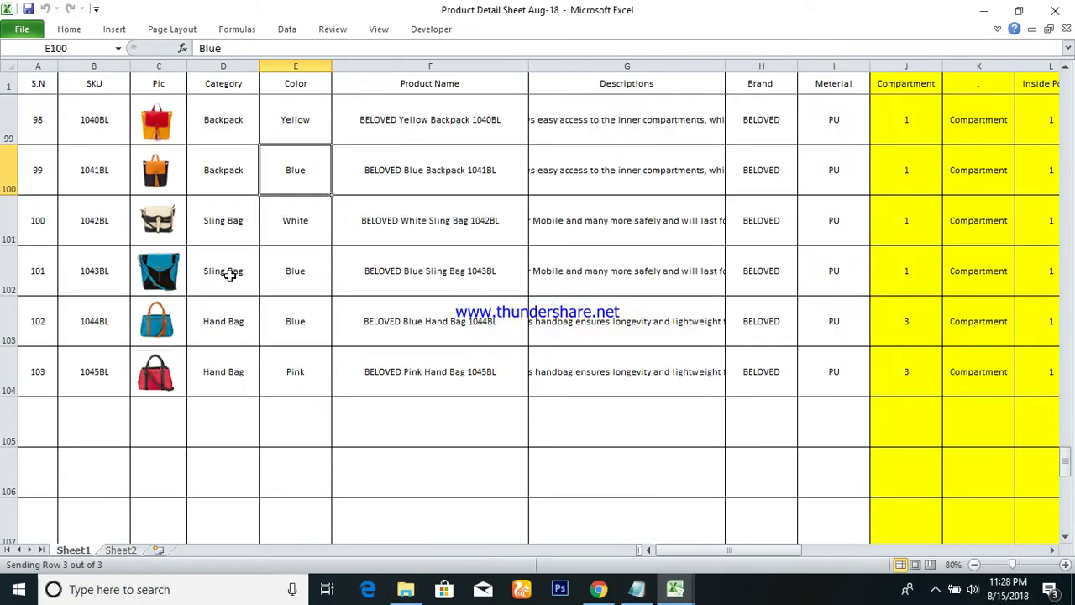
Step: Copy the SKUs 1032BL to 1045BL from cells B91 to B104 of the product detail sheet
{"action": "scroll", "coordinate": [283, 309], "scroll_direction": "up", "scroll_amount": 3}
{"action": "left_click", "coordinate": [89, 173]}
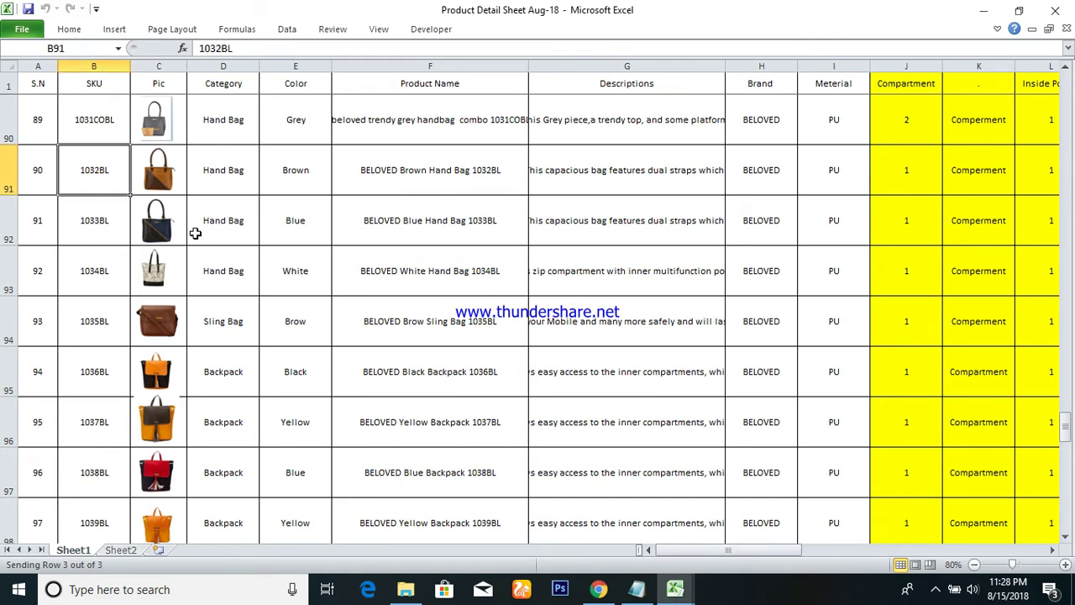
{"action": "left_click_drag", "start_coordinate": [89, 169], "coordinate": [99, 535]}
{"action": "key", "text": "shift+Down"}
{"action": "key", "text": "shift+Down"}
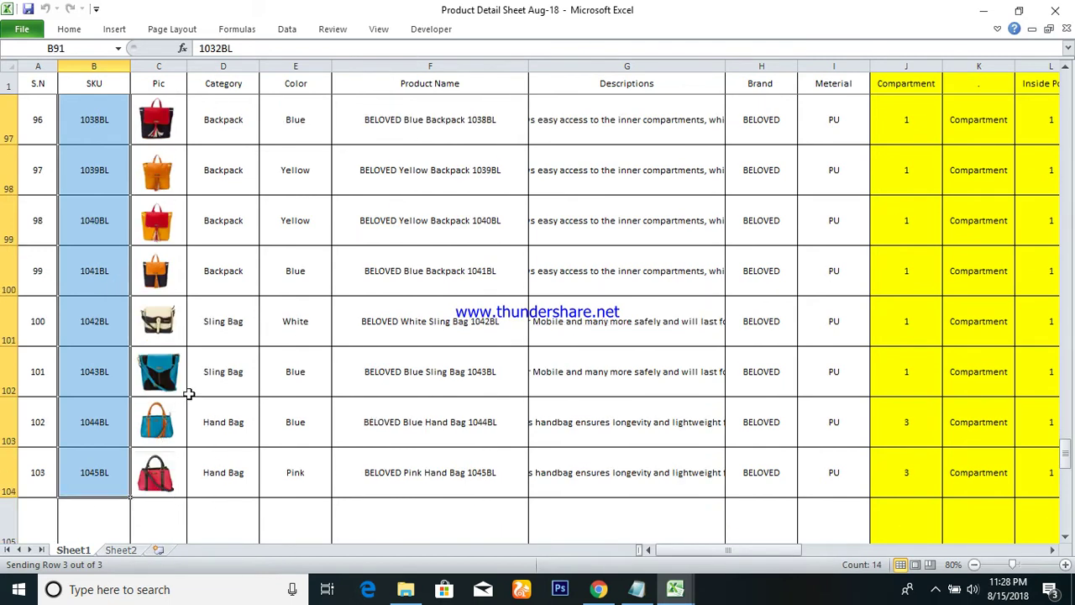
{"action": "key", "text": "ctrl+c"}
{"action": "scroll", "coordinate": [189, 394], "scroll_direction": "up", "scroll_amount": 2}
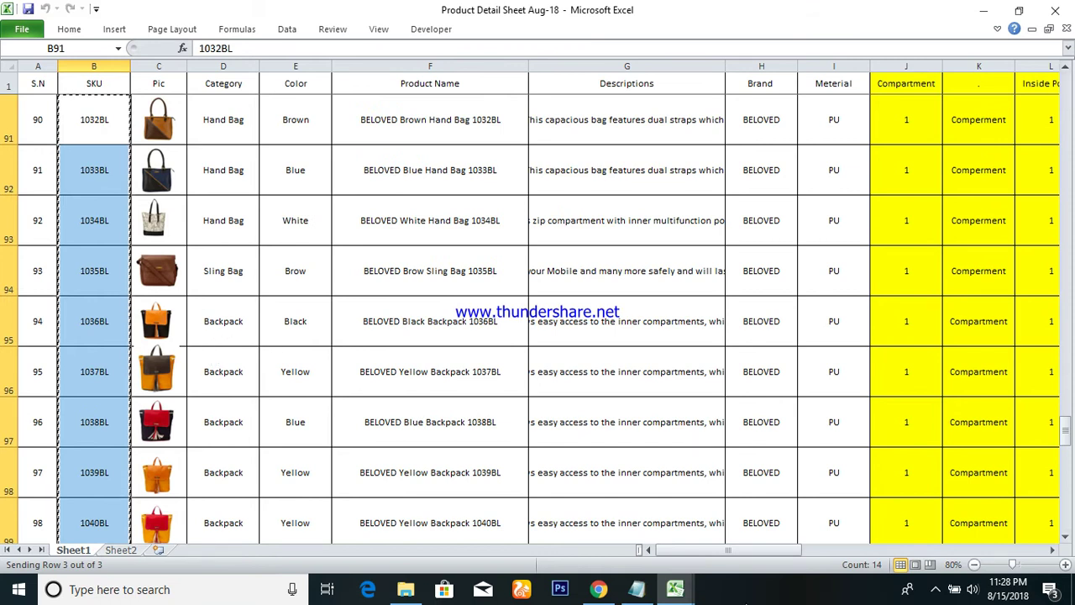
Step: Paste the copied SKUs as values into the Seller SKU column of the Flat.File.Shoes.in template, starting at B4
{"action": "left_click", "coordinate": [676, 589]}
{"action": "left_click", "coordinate": [648, 523]}
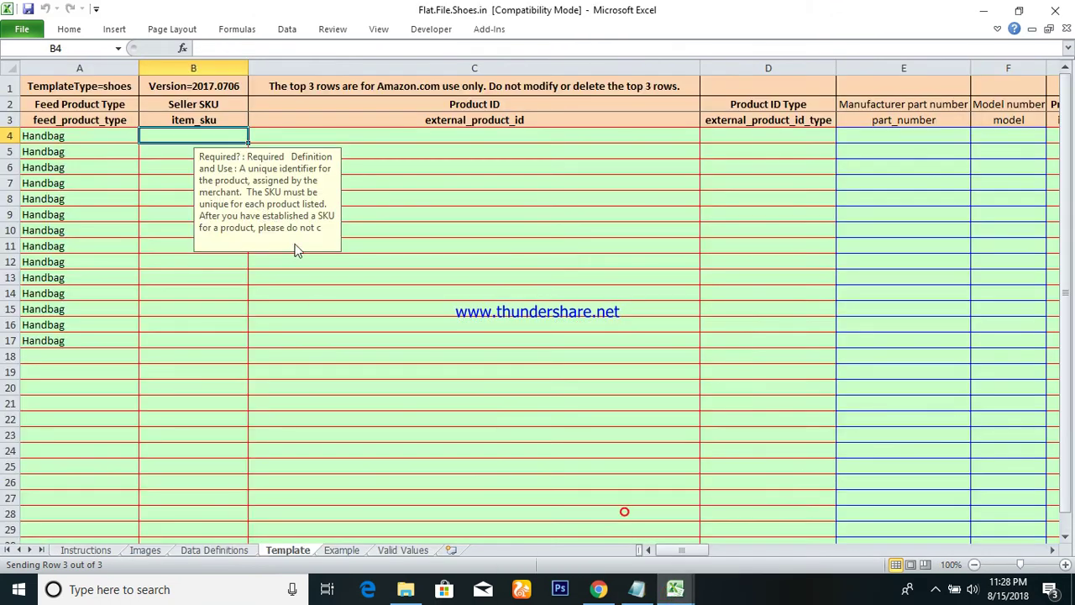
{"action": "key", "text": "alt"}
{"action": "key", "text": "e"}
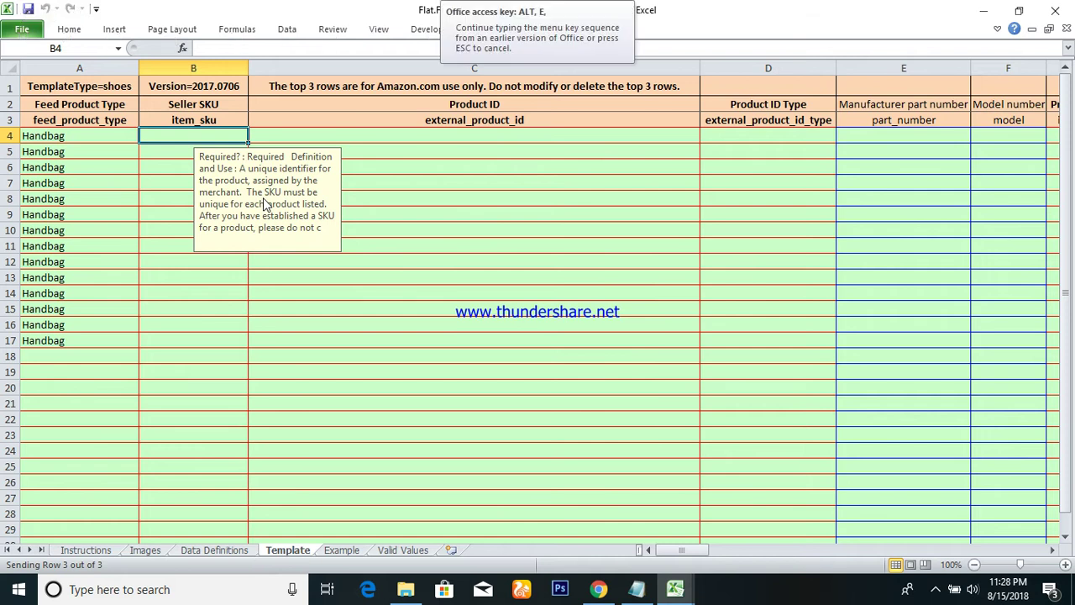
{"action": "key", "text": "s"}
{"action": "key", "text": "v"}
{"action": "key", "text": "Return"}
Step: Skip the Product ID and Product ID Type columns and select the first manufacturer part number cell, E4
{"action": "key", "text": "Right"}
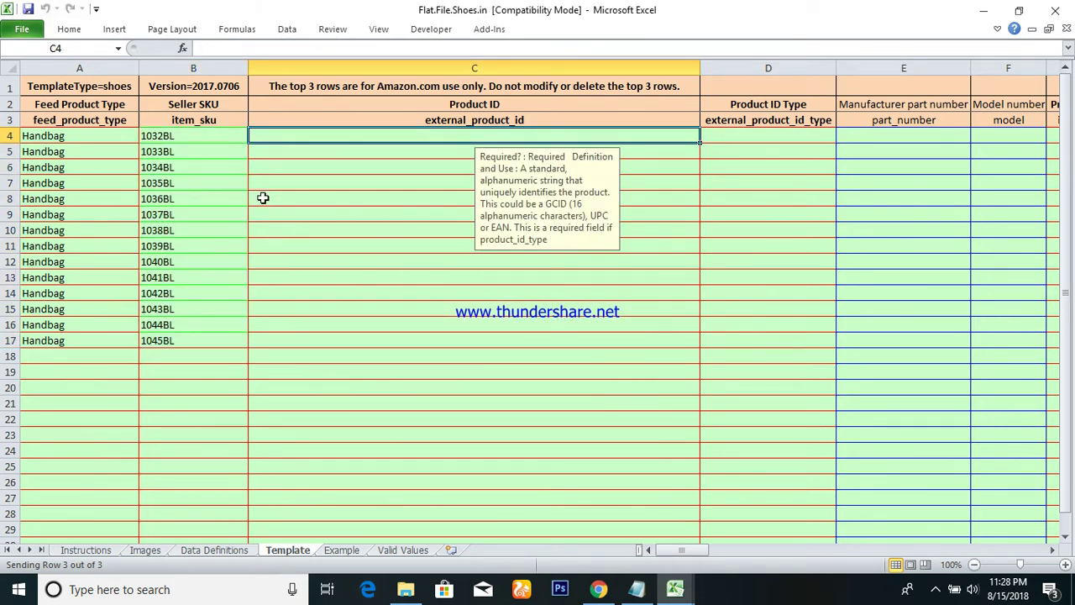
{"action": "key", "text": "Right"}
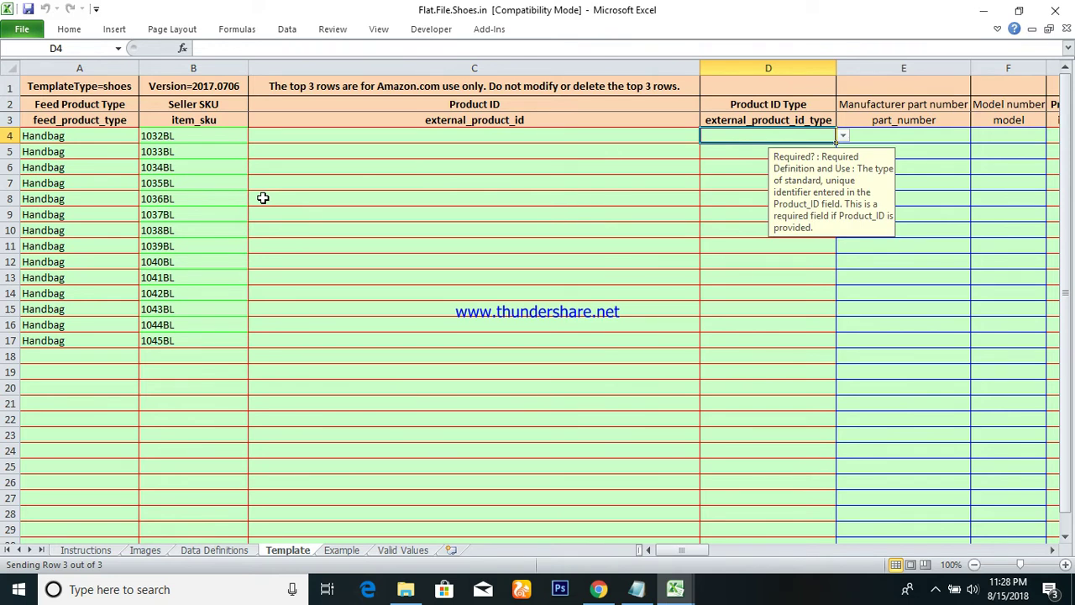
{"action": "key", "text": "Right"}
{"action": "key", "text": "alt+v"}
{"action": "key", "text": "Escape"}
{"action": "type", "text": "v"}
{"action": "key", "text": "Escape"}
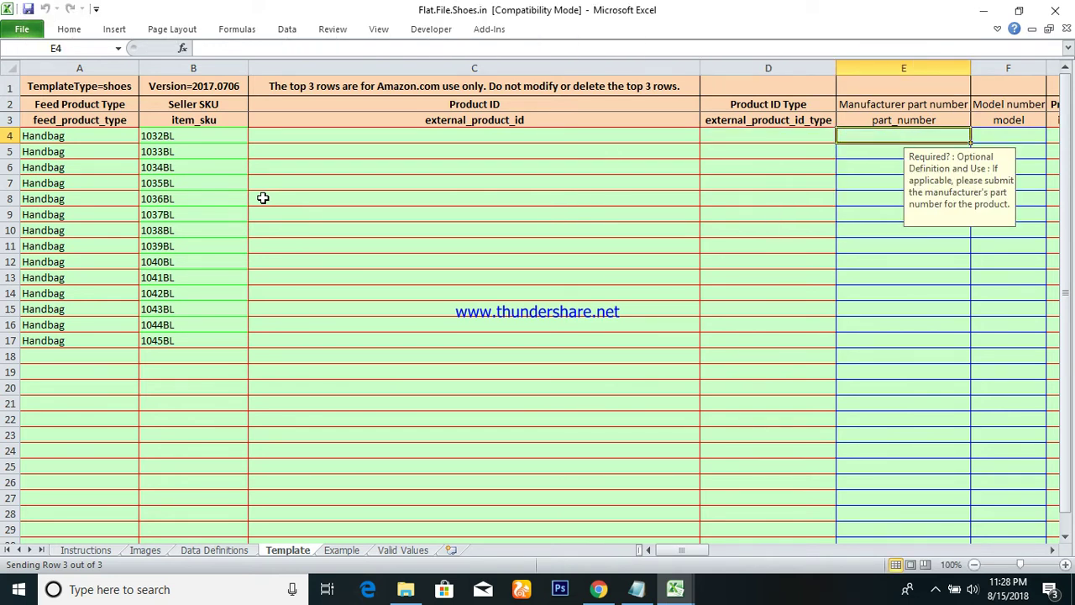
Step: Copy the Seller SKUs in B4:B17 into the Manufacturer part number column, starting at E4
{"action": "key", "text": "Left"}
{"action": "key", "text": "Left"}
{"action": "key", "text": "Left"}
{"action": "key", "text": "ctrl+shift+Down"}
{"action": "key", "text": "ctrl+c"}
{"action": "key", "text": "Right"}
{"action": "key", "text": "Right"}
{"action": "key", "text": "Right"}
{"action": "key", "text": "ctrl+v"}
Step: Copy the manufacturer part numbers in E4:E17 into the Model number column, starting at F4
{"action": "key", "text": "Right"}
{"action": "key", "text": "Right"}
{"action": "key", "text": "Left"}
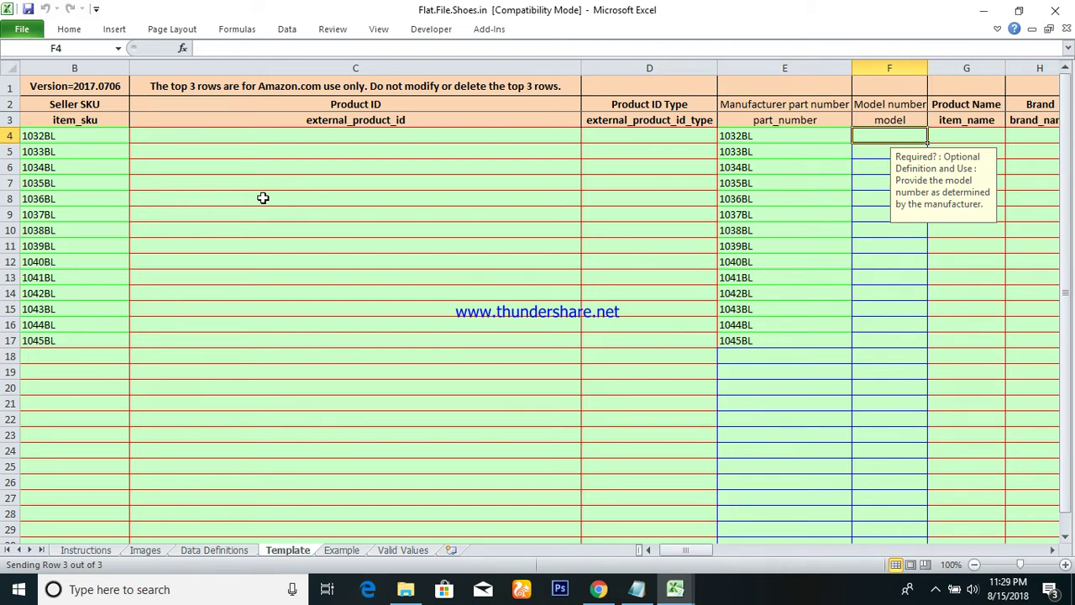
{"action": "key", "text": "Left"}
{"action": "key", "text": "ctrl+shift+Down"}
{"action": "key", "text": "ctrl+c"}
{"action": "key", "text": "Right"}
{"action": "key", "text": "ctrl+v"}
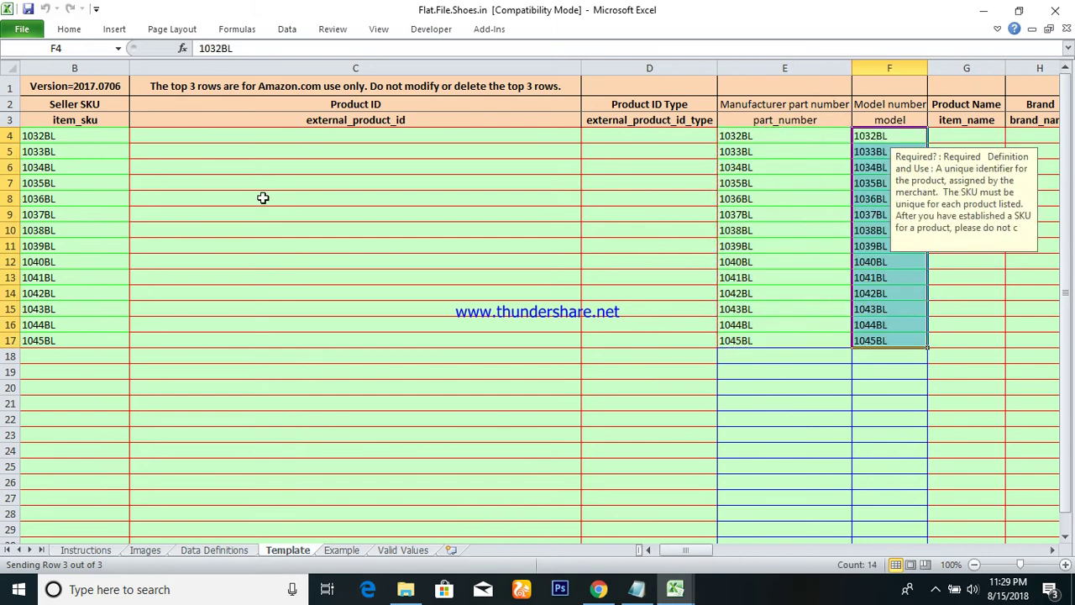
Step: Switch to the Product Detail Sheet Aug-18 workbook and copy the product names from cells F91 to F104
{"action": "key", "text": "Right"}
{"action": "key", "text": "Right"}
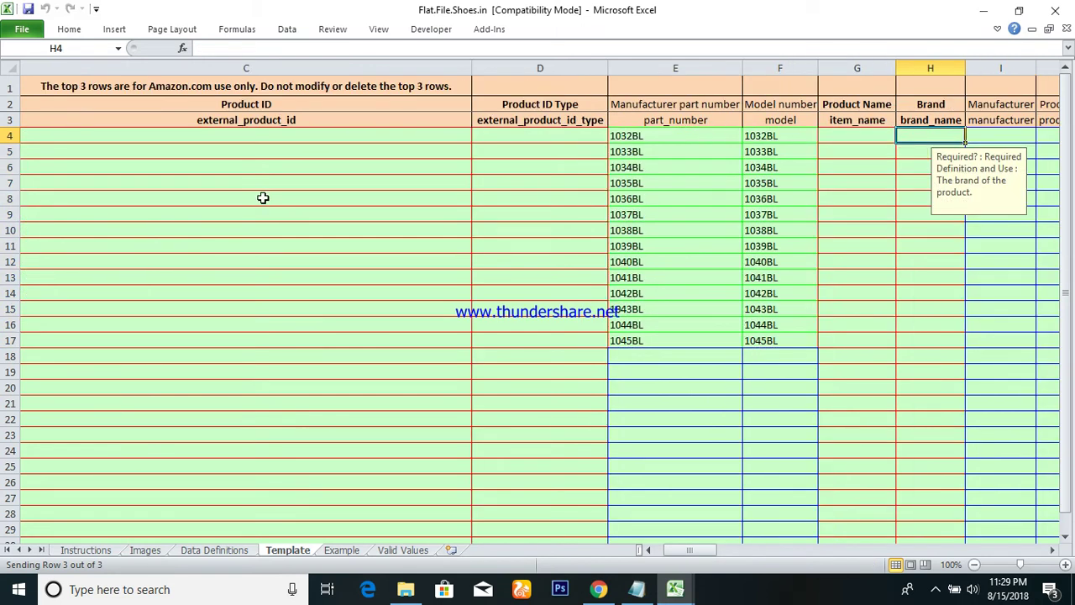
{"action": "key", "text": "Left"}
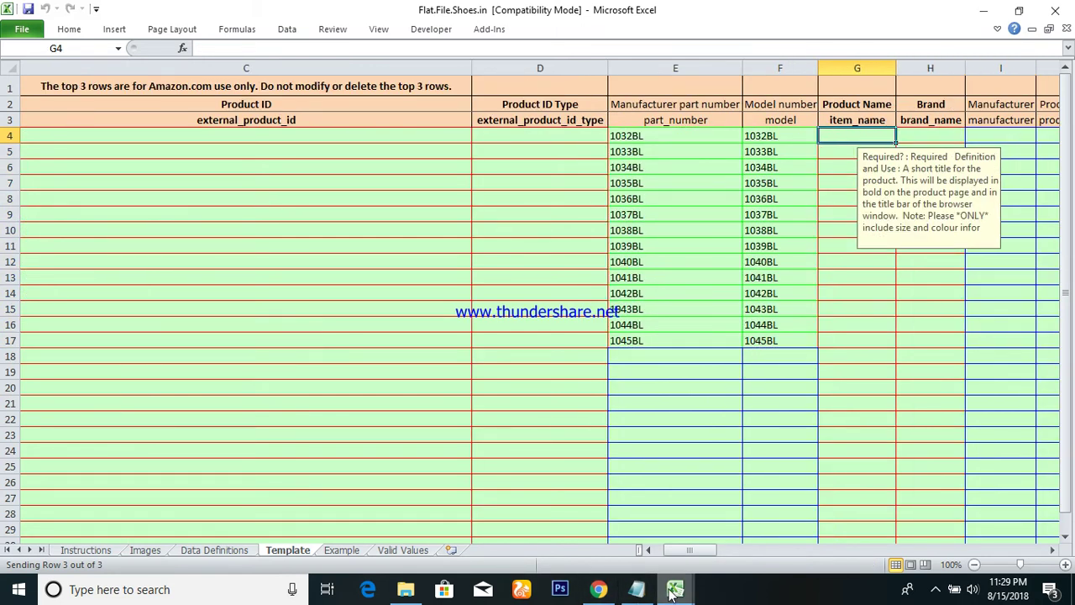
{"action": "mouse_move", "coordinate": [674, 588]}
{"action": "left_click", "coordinate": [742, 529]}
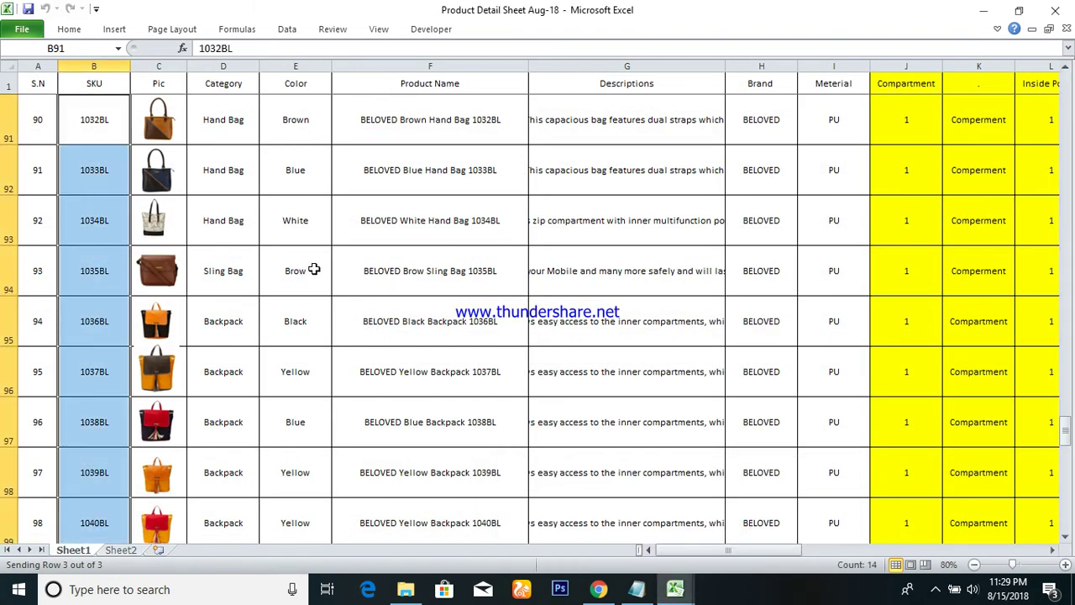
{"action": "key", "text": "Right"}
{"action": "key", "text": "Right"}
{"action": "key", "text": "Right"}
{"action": "key", "text": "Right"}
{"action": "key", "text": "ctrl+shift+Down"}
{"action": "key", "text": "ctrl+c"}
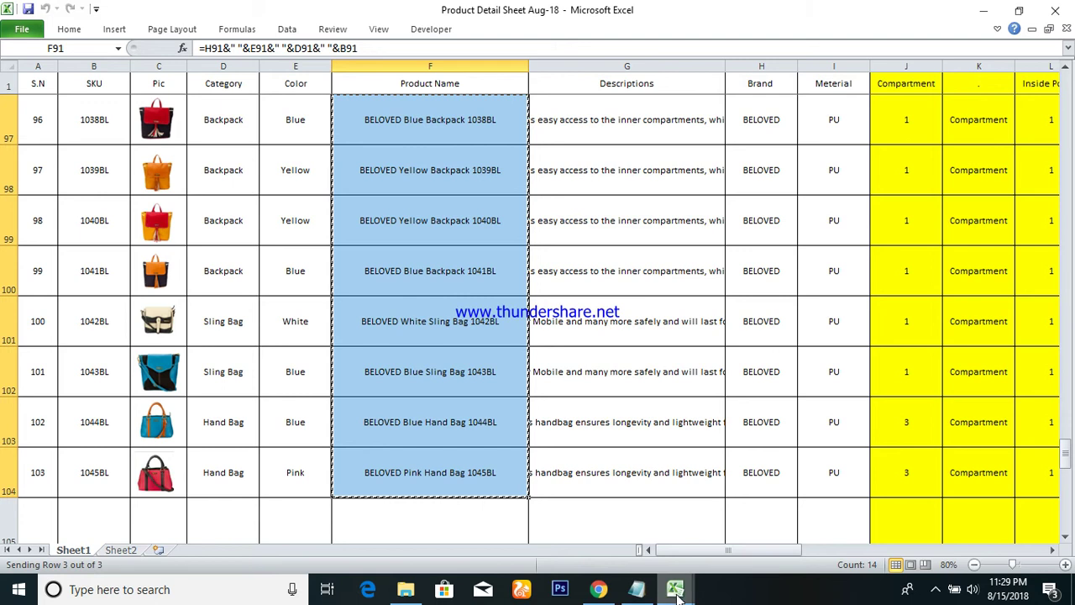
Step: Paste the copied product names as values into the Product Name column of the Flat.File.Shoes.in template, starting at G4
{"action": "mouse_move", "coordinate": [675, 588]}
{"action": "left_click", "coordinate": [647, 537]}
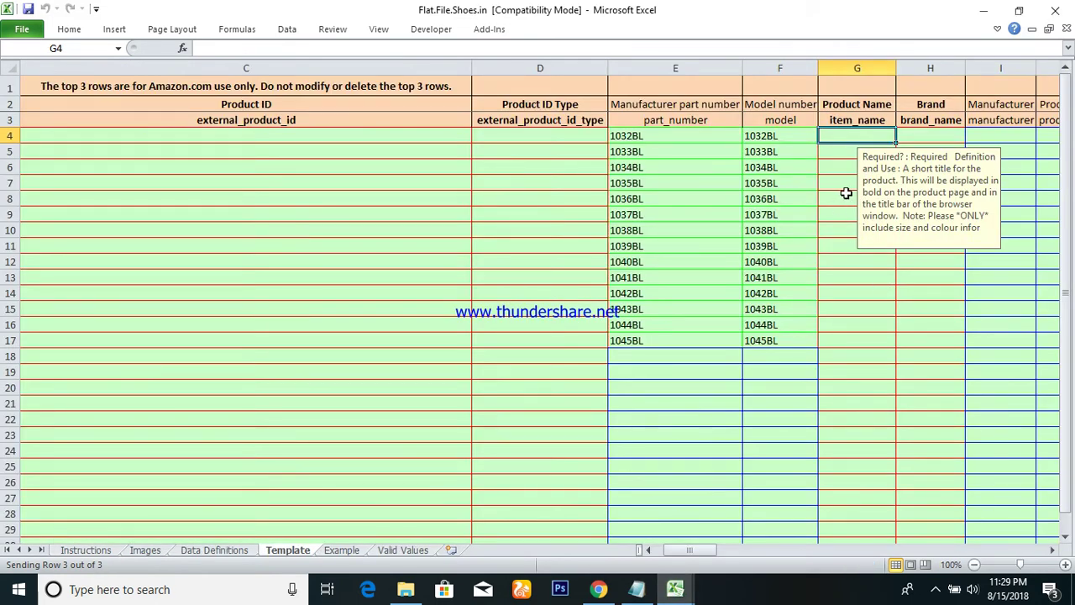
{"action": "key", "text": "alt"}
{"action": "key", "text": "e"}
{"action": "key", "text": "s"}
{"action": "key", "text": "v"}
{"action": "key", "text": "Return"}
Step: Enter Beloved as the brand in H4 and fill it down to H17
{"action": "key", "text": "Right"}
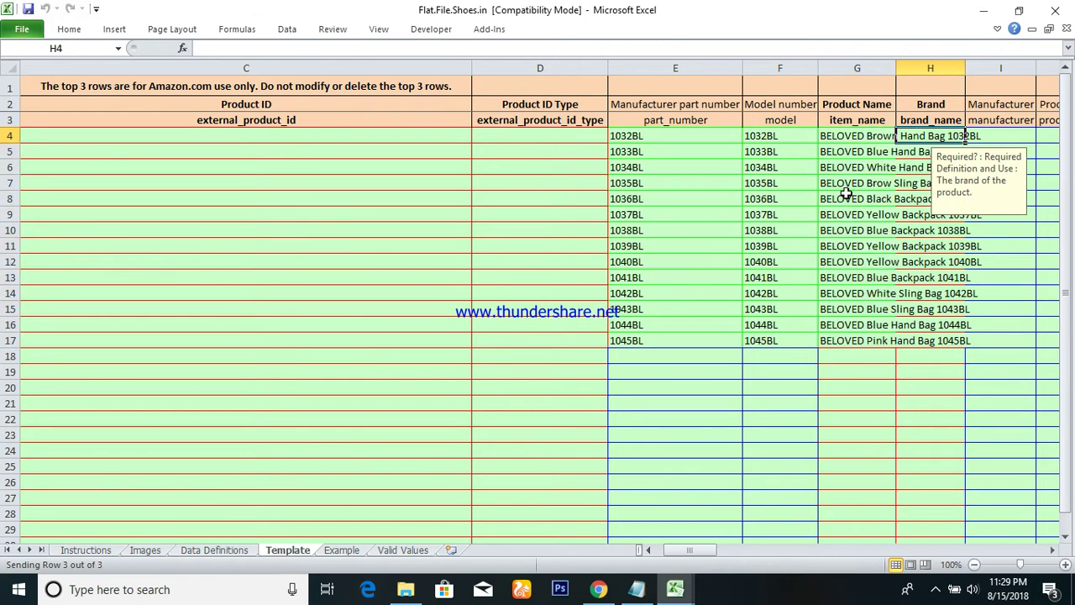
{"action": "type", "text": "Beloved"}
{"action": "key", "text": "Return"}
{"action": "key", "text": "Up"}
{"action": "key", "text": "Left"}
{"action": "key", "text": "ctrl+Down"}
{"action": "key", "text": "Right"}
{"action": "key", "text": "ctrl+shift+Up"}
{"action": "key", "text": "ctrl+d"}
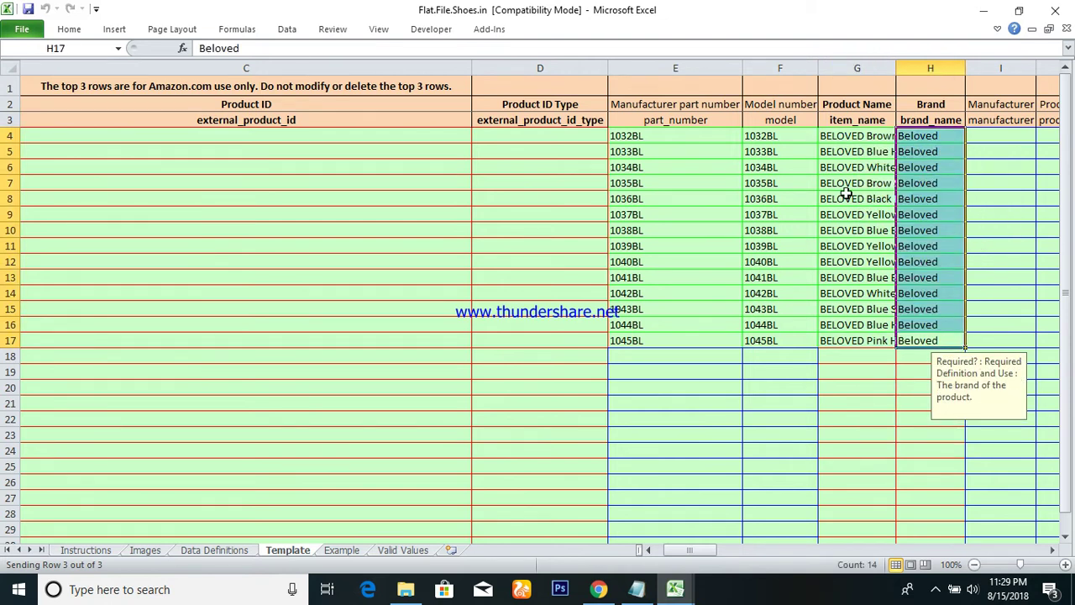
Step: Enter Rana Enterprises as the manufacturer in I4 and fill it down to I17
{"action": "key", "text": "Right"}
{"action": "key", "text": "ctrl+Up"}
{"action": "key", "text": "Right"}
{"action": "key", "text": "Left"}
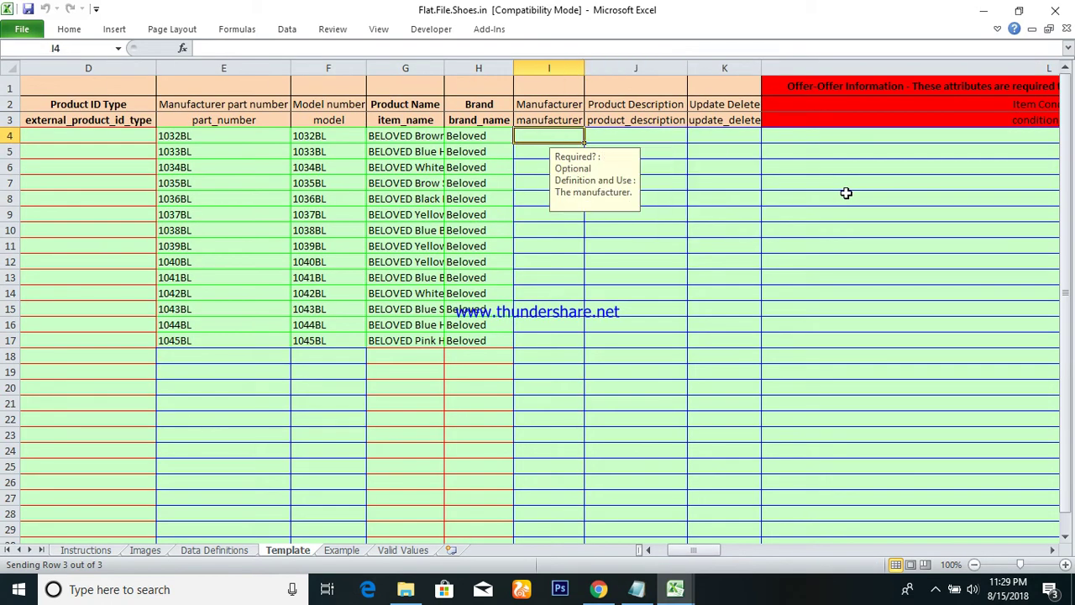
{"action": "type", "text": "Rana En"}
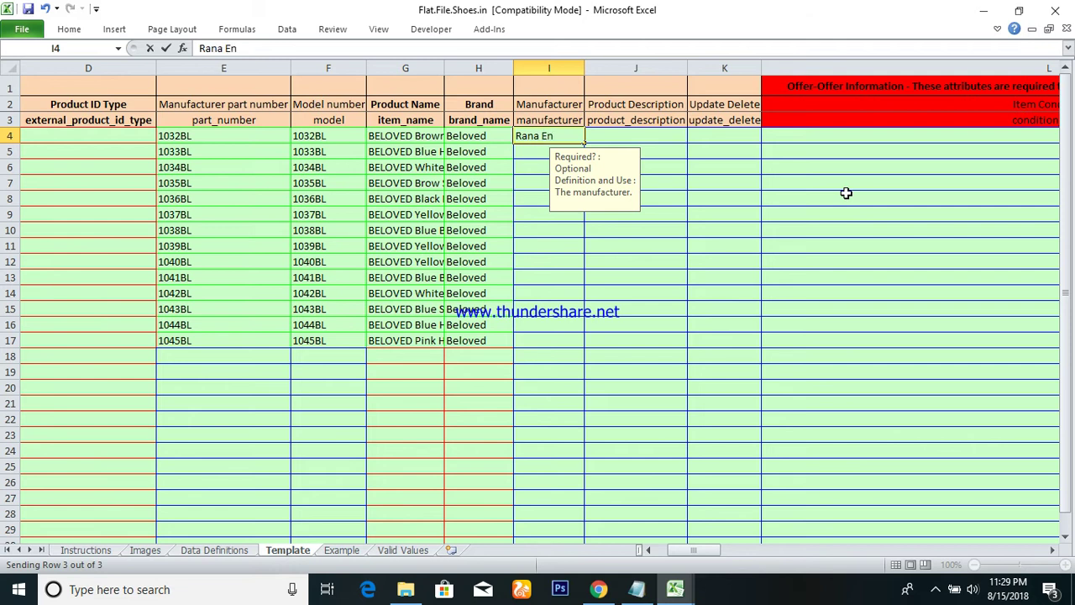
{"action": "type", "text": "terprises"}
{"action": "key", "text": "Left"}
{"action": "key", "text": "ctrl+Down"}
{"action": "key", "text": "Right"}
{"action": "key", "text": "ctrl+shift+Up"}
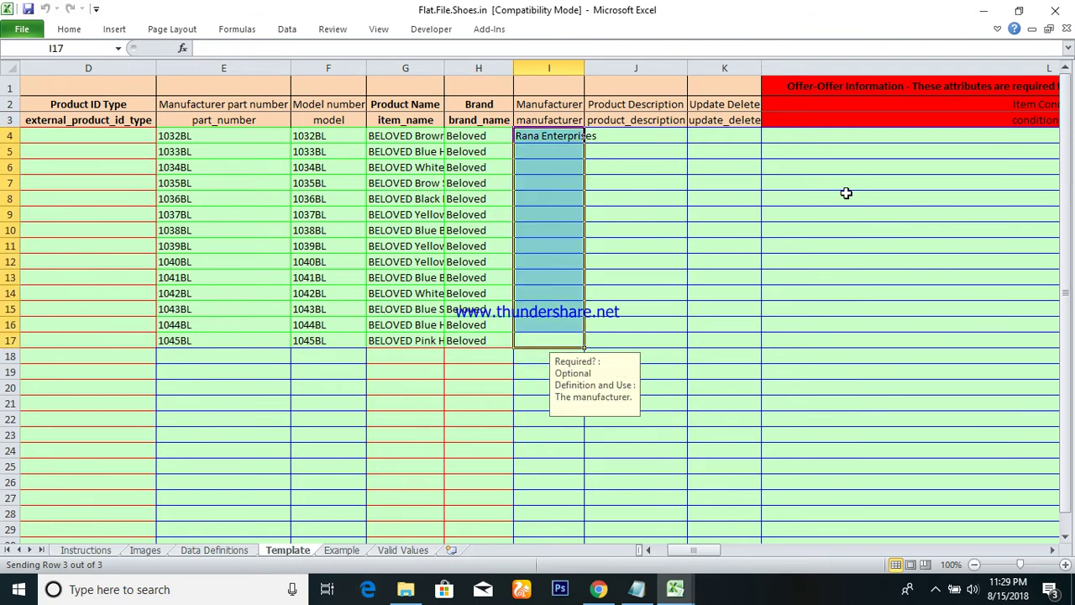
{"action": "key", "text": "ctrl+d"}
Step: Switch to the Product Detail Sheet Aug-18 workbook and copy the descriptions from cells G91 to G104
{"action": "key", "text": "ctrl+Up"}
{"action": "key", "text": "Right"}
{"action": "key", "text": "Down"}
{"action": "key", "text": "Down"}
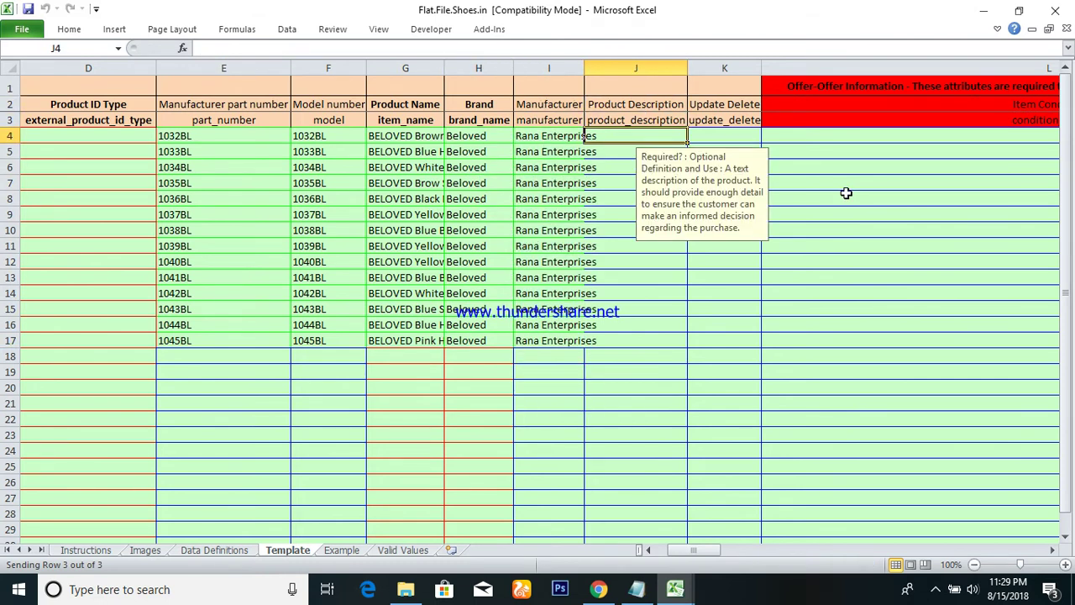
{"action": "mouse_move", "coordinate": [675, 598]}
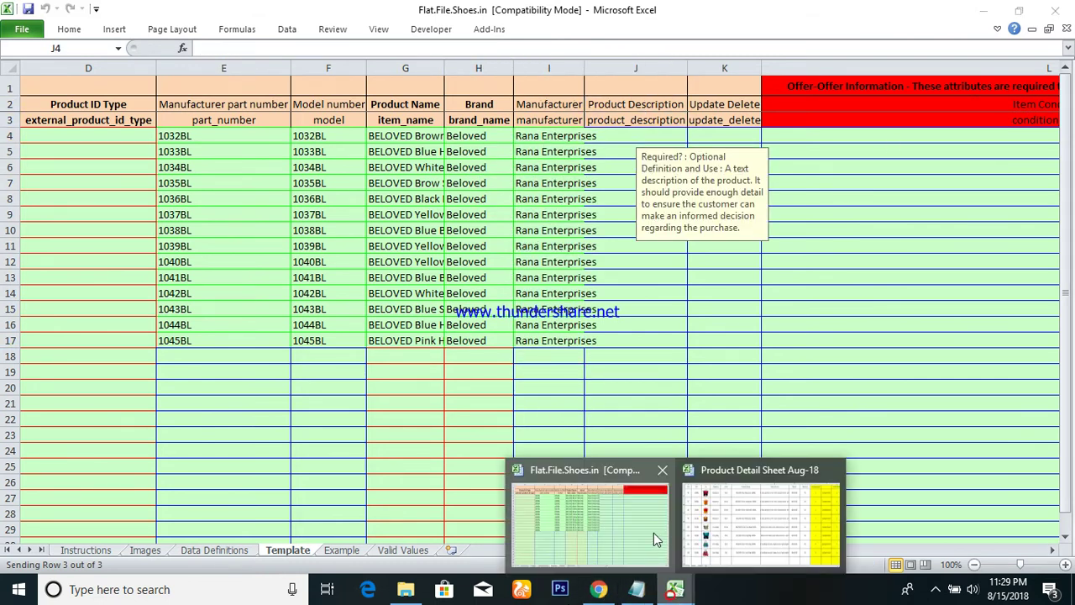
{"action": "left_click", "coordinate": [773, 508]}
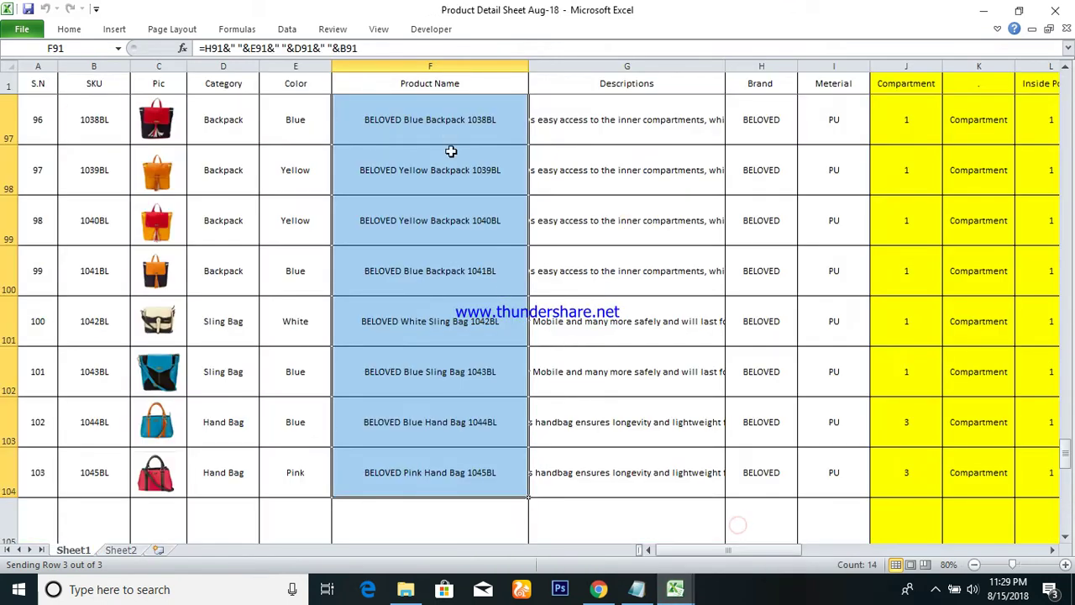
{"action": "left_click", "coordinate": [619, 109]}
{"action": "key", "text": "Up"}
{"action": "key", "text": "Up"}
{"action": "key", "text": "Up"}
{"action": "key", "text": "Up"}
{"action": "key", "text": "Up"}
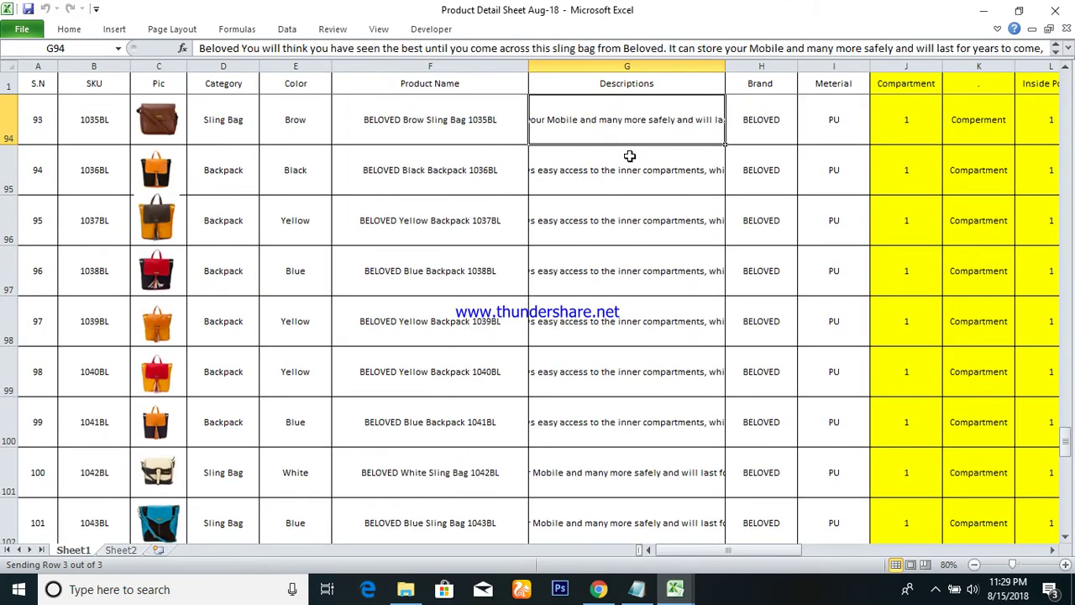
{"action": "key", "text": "Up"}
{"action": "key", "text": "Up"}
{"action": "key", "text": "Down"}
{"action": "key", "text": "ctrl+shift+Down"}
{"action": "key", "text": "ctrl+c"}
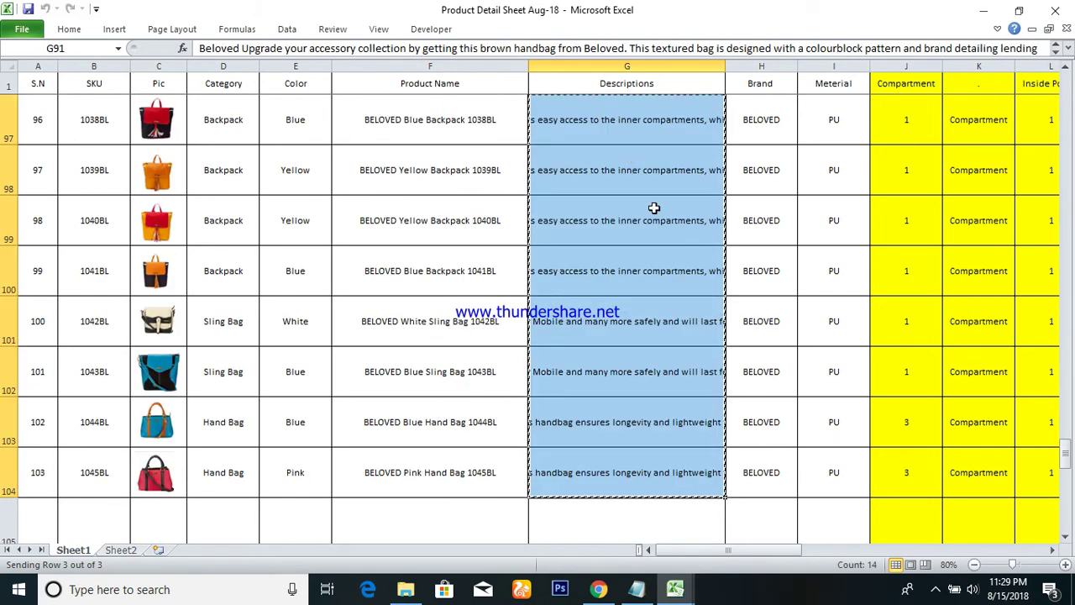
Step: Paste the copied descriptions as values into the template's Product Description column, starting at J4
{"action": "mouse_move", "coordinate": [675, 591]}
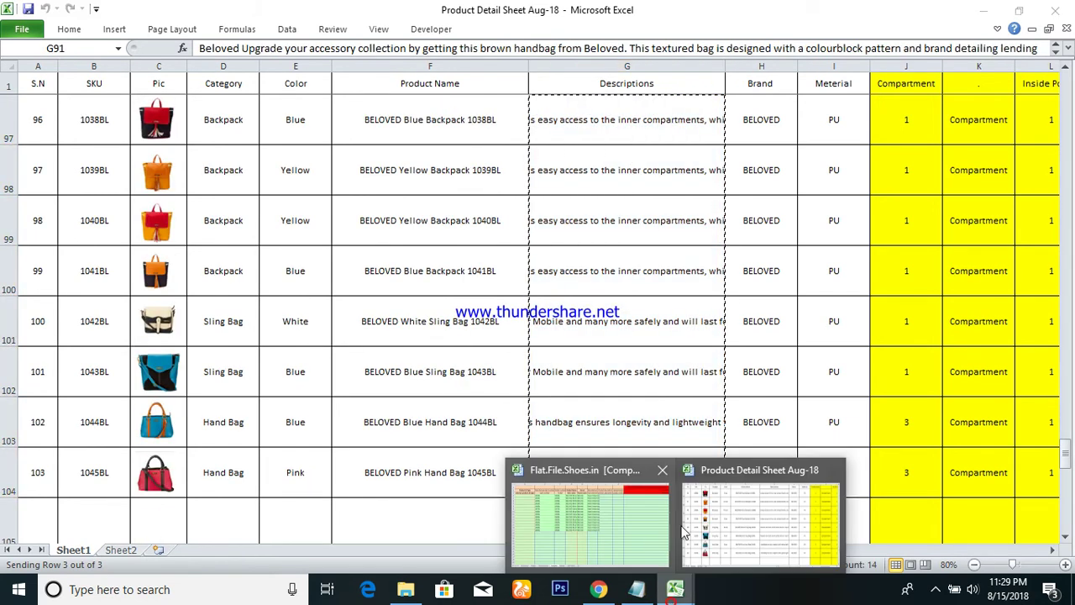
{"action": "left_click", "coordinate": [590, 524]}
{"action": "key", "text": "alt+e"}
{"action": "key", "text": "s"}
{"action": "key", "text": "v"}
{"action": "key", "text": "Return"}
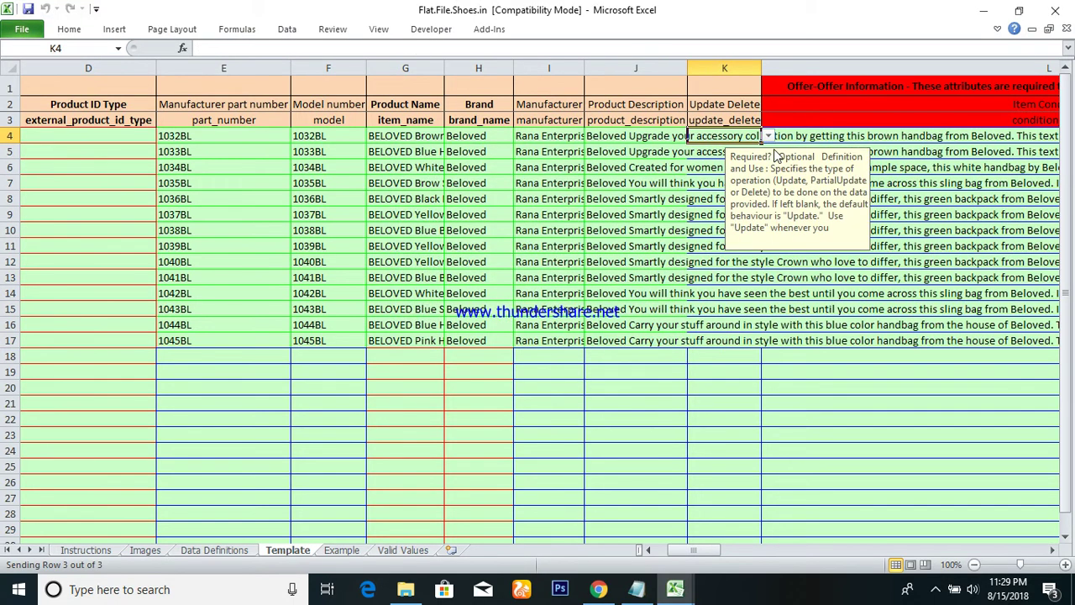
Step: Choose Update in the Update Delete column at K4 and fill it down to K17
{"action": "key", "text": "alt+Down"}
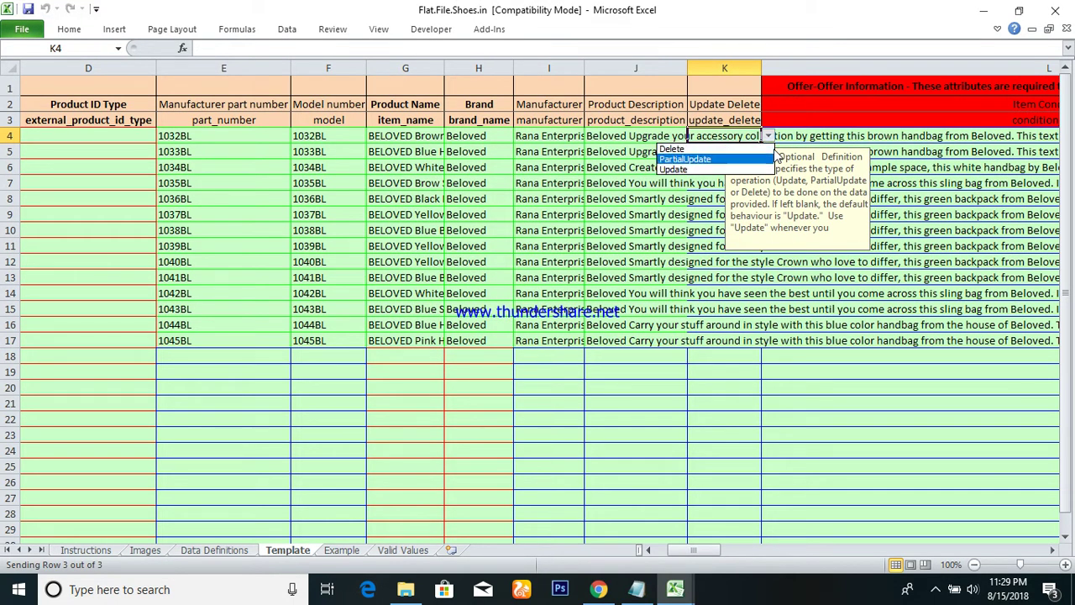
{"action": "key", "text": "Down"}
{"action": "key", "text": "Return"}
{"action": "key", "text": "Left"}
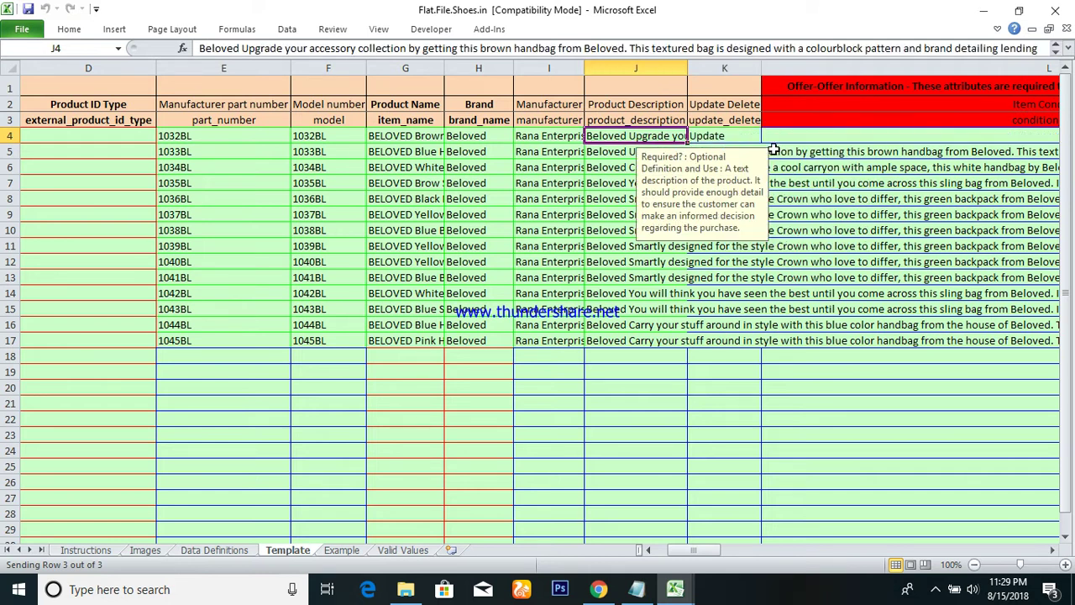
{"action": "key", "text": "ctrl+Down"}
{"action": "key", "text": "Right"}
{"action": "key", "text": "ctrl+shift+Up"}
{"action": "key", "text": "ctrl+d"}
Step: Choose New as the item condition in L4 and fill it down to L17
{"action": "key", "text": "ctrl+Up"}
{"action": "key", "text": "Down"}
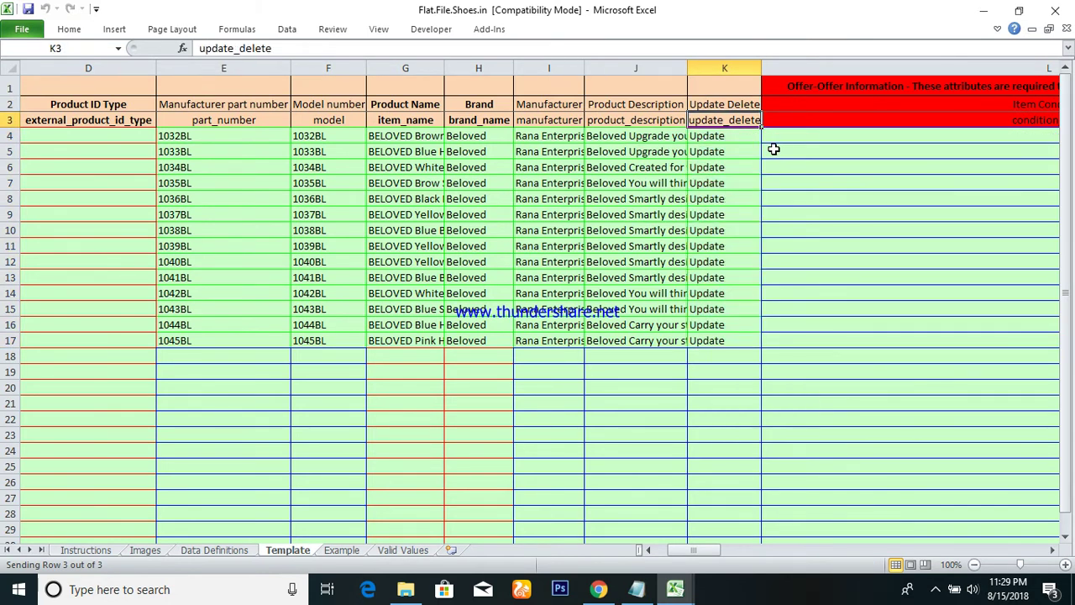
{"action": "key", "text": "Down"}
{"action": "key", "text": "Right"}
{"action": "key", "text": "Down"}
{"action": "key", "text": "Up"}
{"action": "key", "text": "Down"}
{"action": "key", "text": "Down"}
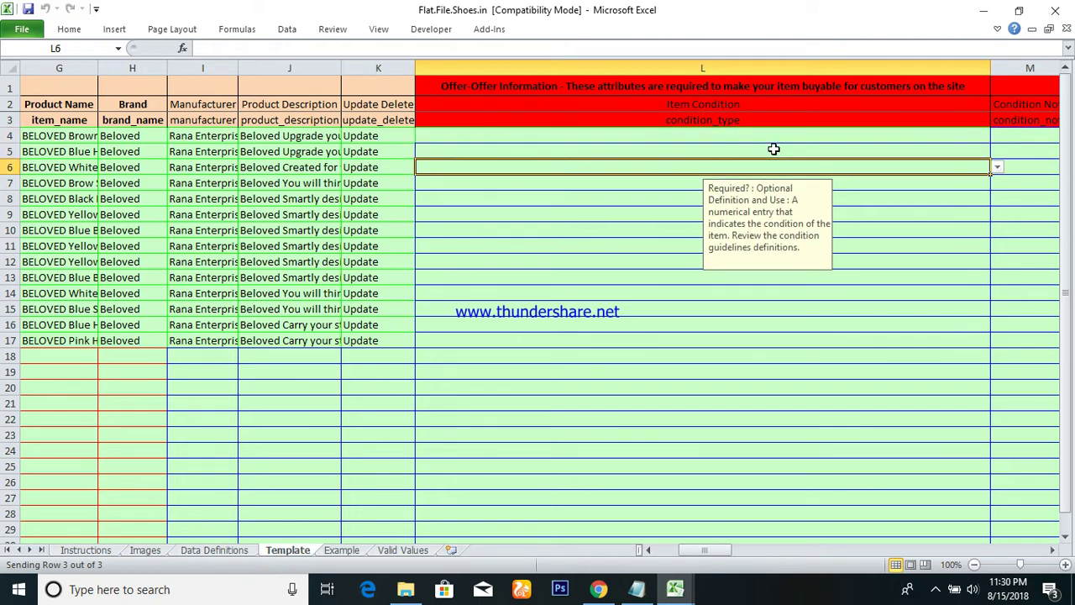
{"action": "key", "text": "Up"}
{"action": "key", "text": "Up"}
{"action": "key", "text": "alt+Down"}
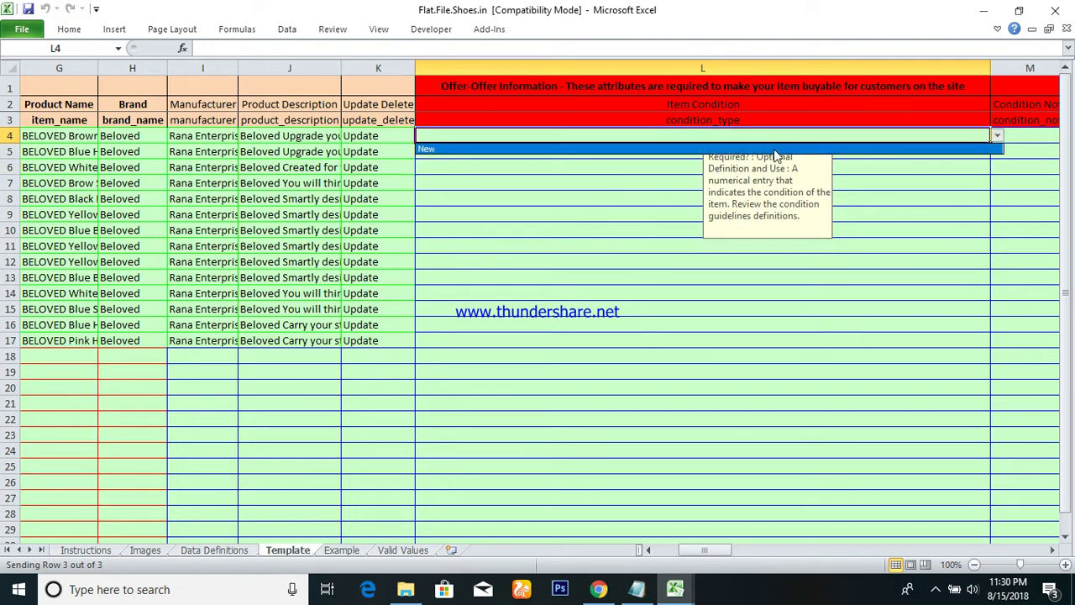
{"action": "key", "text": "Return"}
{"action": "key", "text": "Left"}
{"action": "key", "text": "ctrl+Down"}
{"action": "key", "text": "Right"}
{"action": "key", "text": "ctrl+shift+Up"}
{"action": "key", "text": "ctrl+d"}
Step: Skip the Condition Note column and select the first Maximum Retail Price cell, N4
{"action": "key", "text": "Right"}
{"action": "key", "text": "ctrl+Up"}
{"action": "key", "text": "Down"}
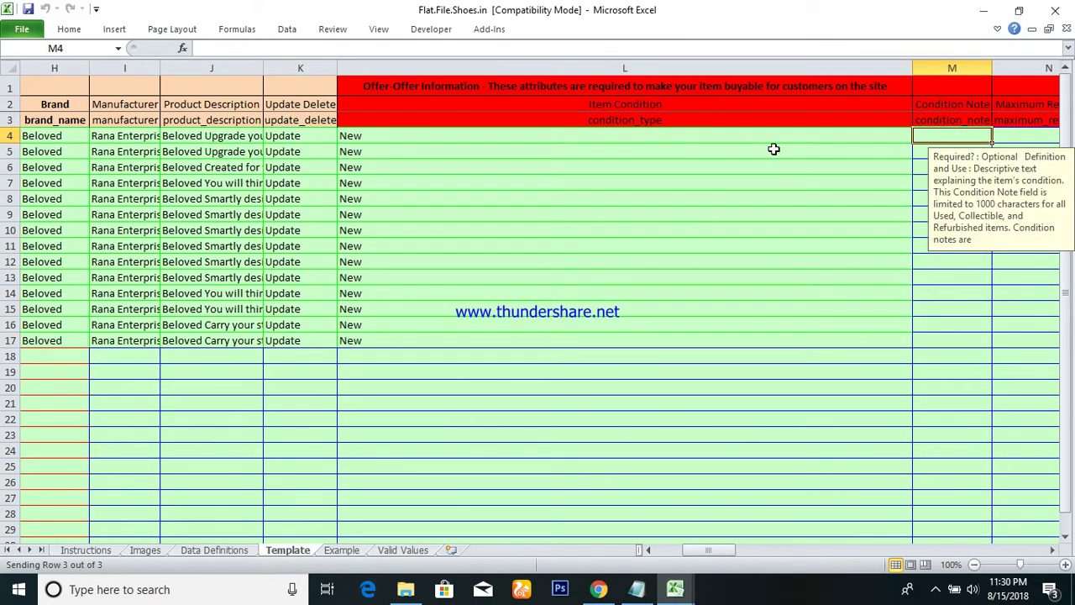
{"action": "key", "text": "Right"}
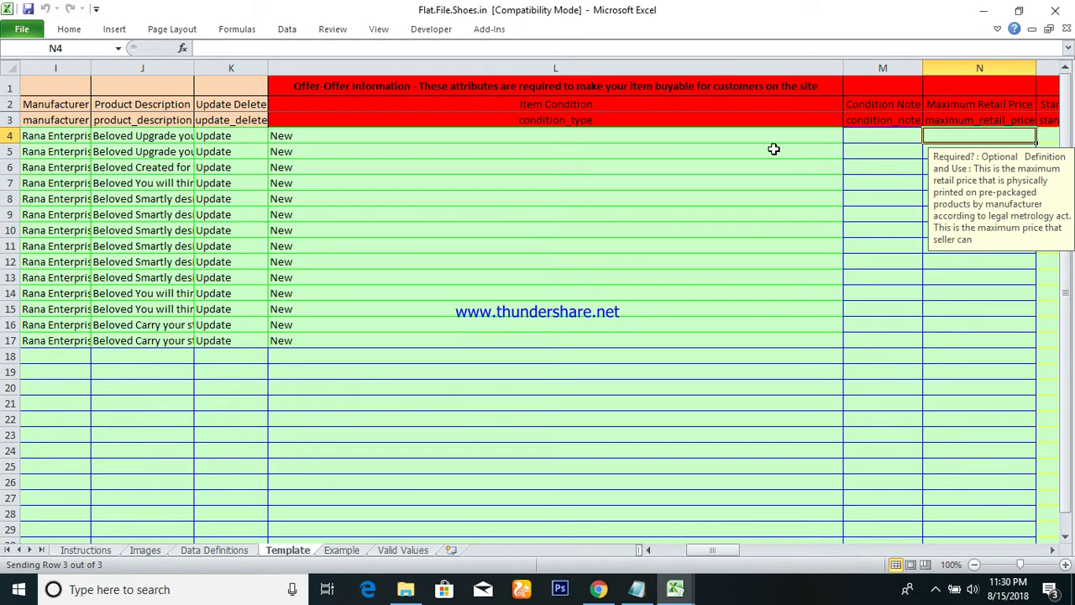
{"action": "key", "text": "Left"}
{"action": "key", "text": "Up"}
{"action": "key", "text": "Up"}
{"action": "key", "text": "Up"}
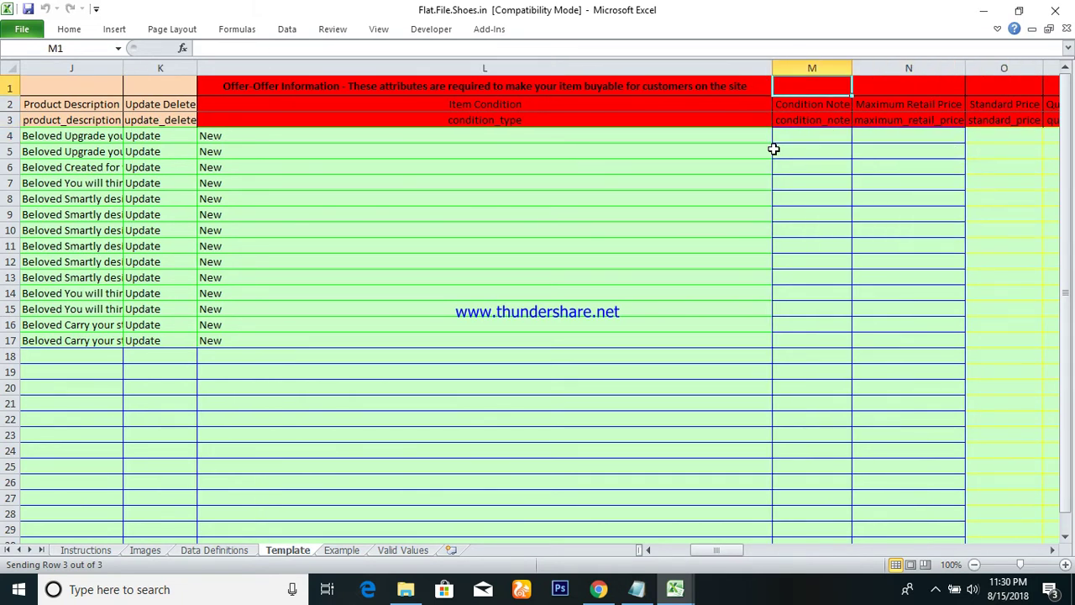
{"action": "key", "text": "Down"}
{"action": "key", "text": "Down"}
{"action": "key", "text": "Down"}
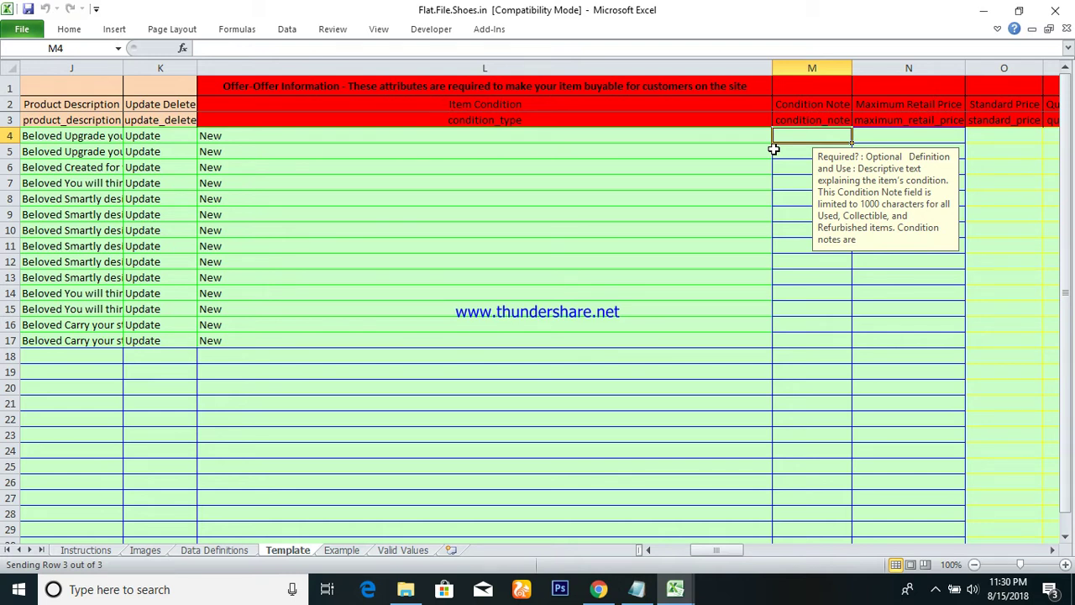
{"action": "key", "text": "Right"}
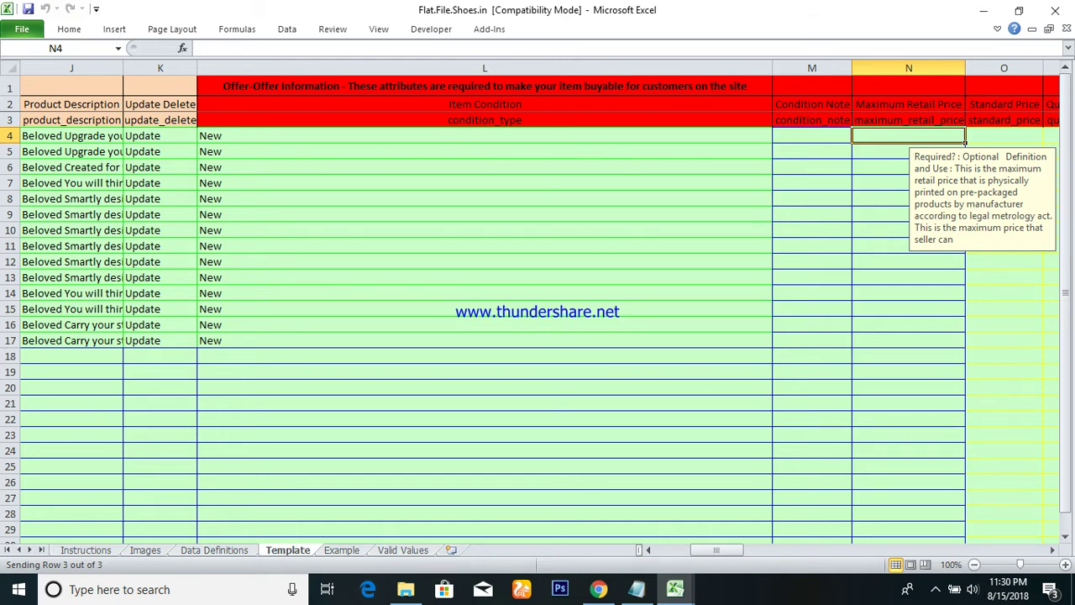
Step: Switch to the Product Detail Sheet Aug-18 workbook and hide columns W through AC
{"action": "mouse_move", "coordinate": [675, 595]}
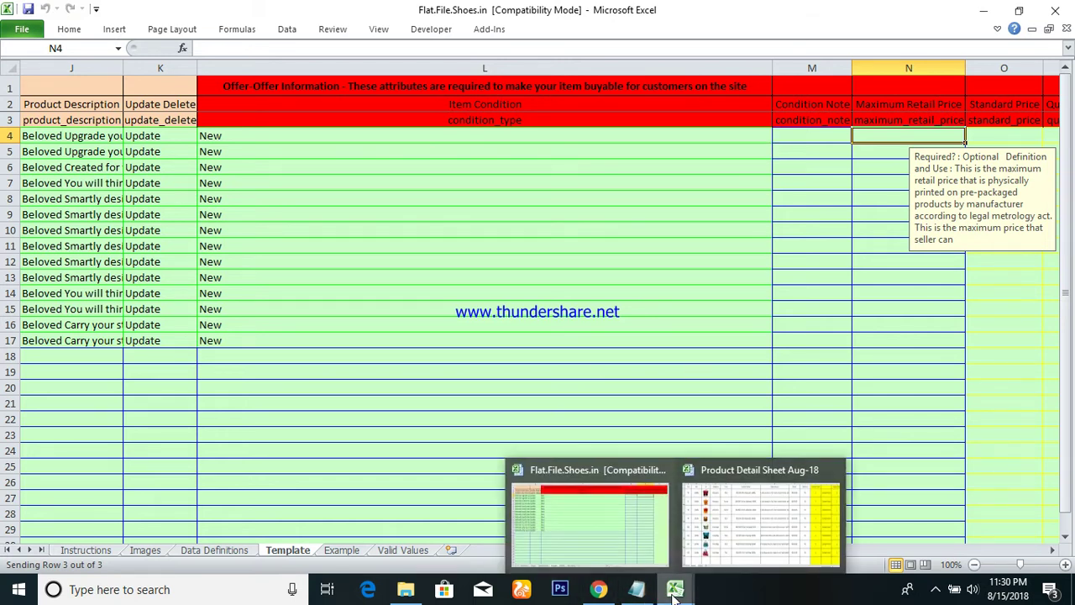
{"action": "left_click", "coordinate": [722, 513]}
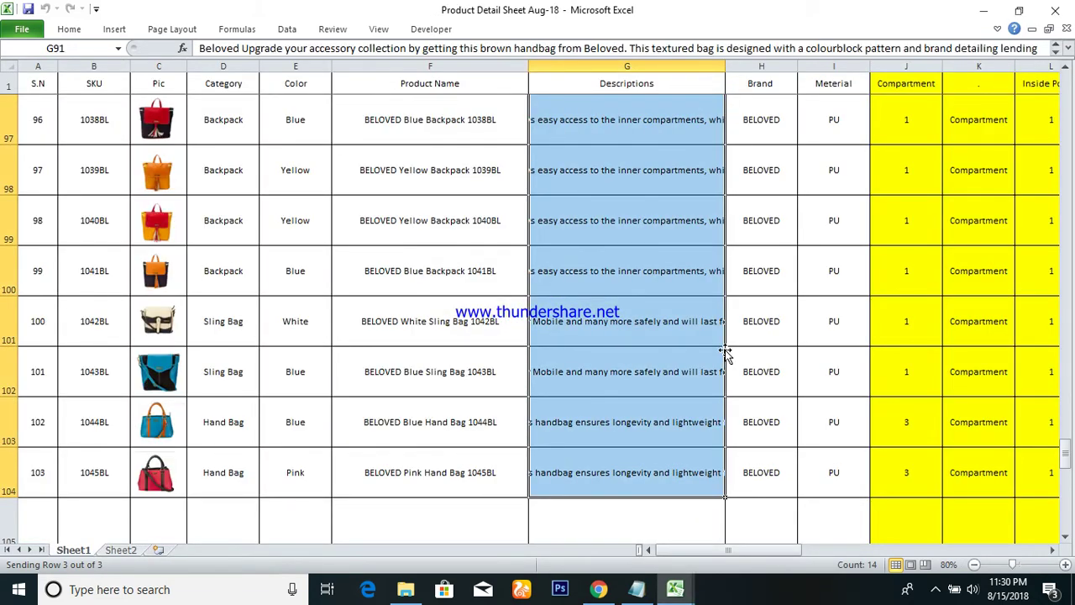
{"action": "left_click", "coordinate": [779, 269]}
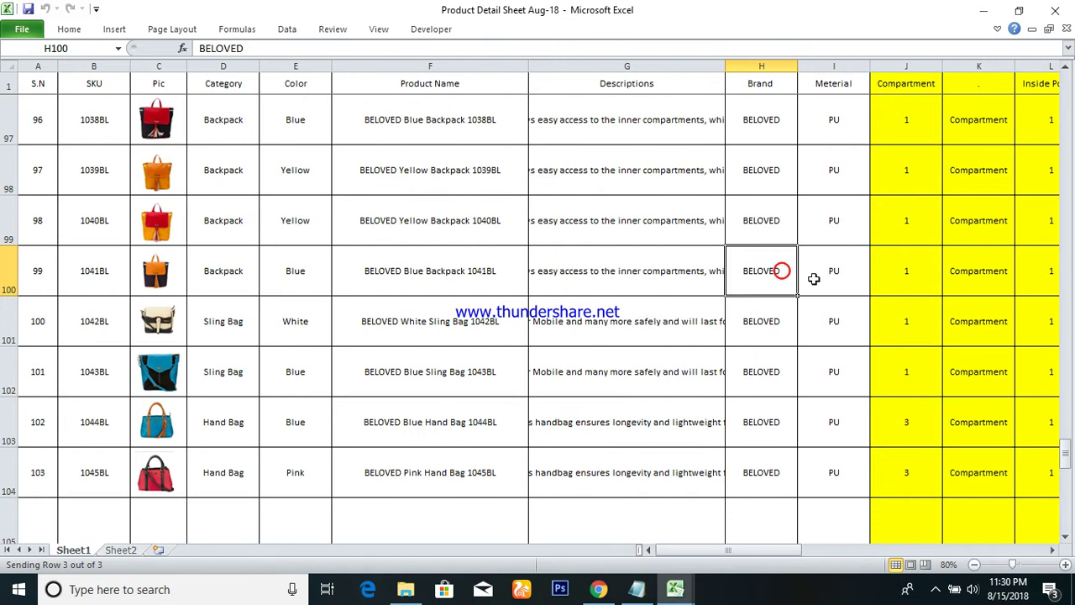
{"action": "key", "text": "Right"}
{"action": "key", "text": "Right"}
{"action": "key", "text": "Right"}
{"action": "key", "text": "Right"}
{"action": "key", "text": "Right"}
{"action": "key", "text": "Right"}
{"action": "key", "text": "Right"}
{"action": "key", "text": "Right"}
{"action": "key", "text": "Right"}
{"action": "key", "text": "Right"}
{"action": "key", "text": "Right"}
{"action": "key", "text": "Right"}
{"action": "key", "text": "Right"}
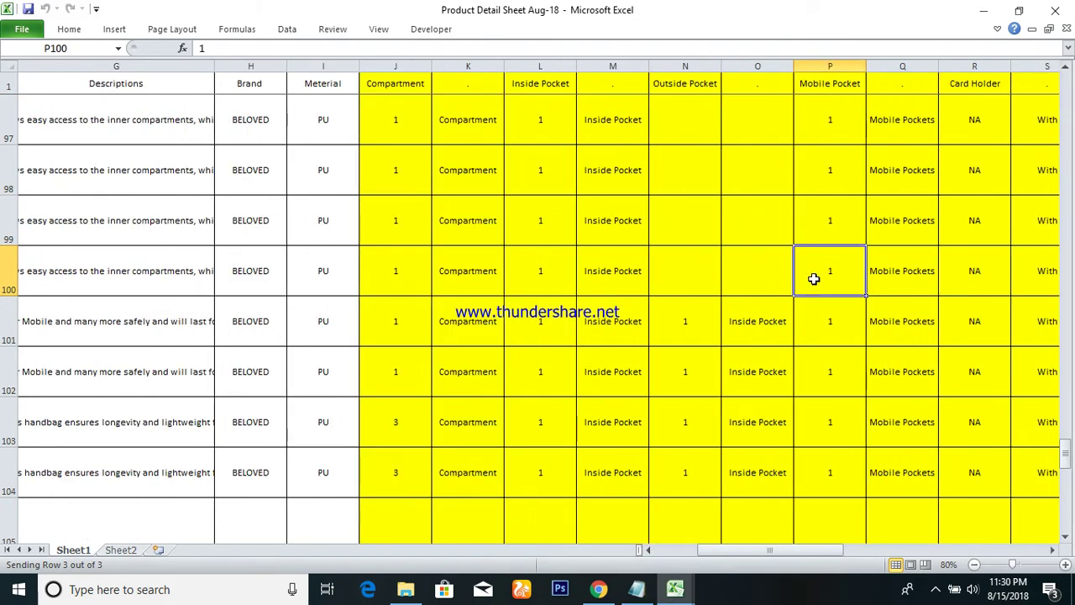
{"action": "key", "text": "Right"}
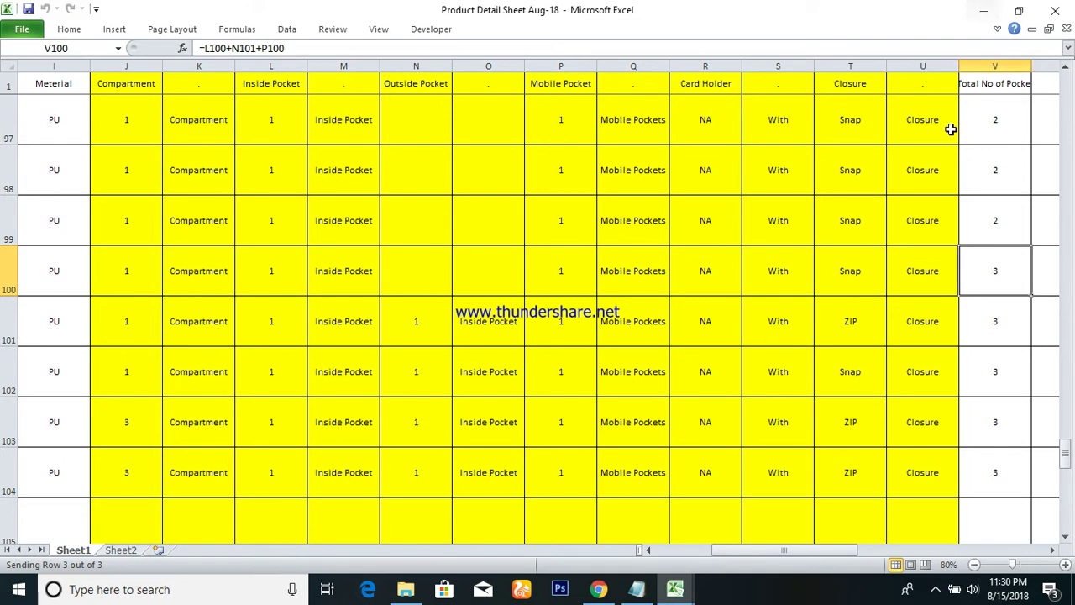
{"action": "key", "text": "Right"}
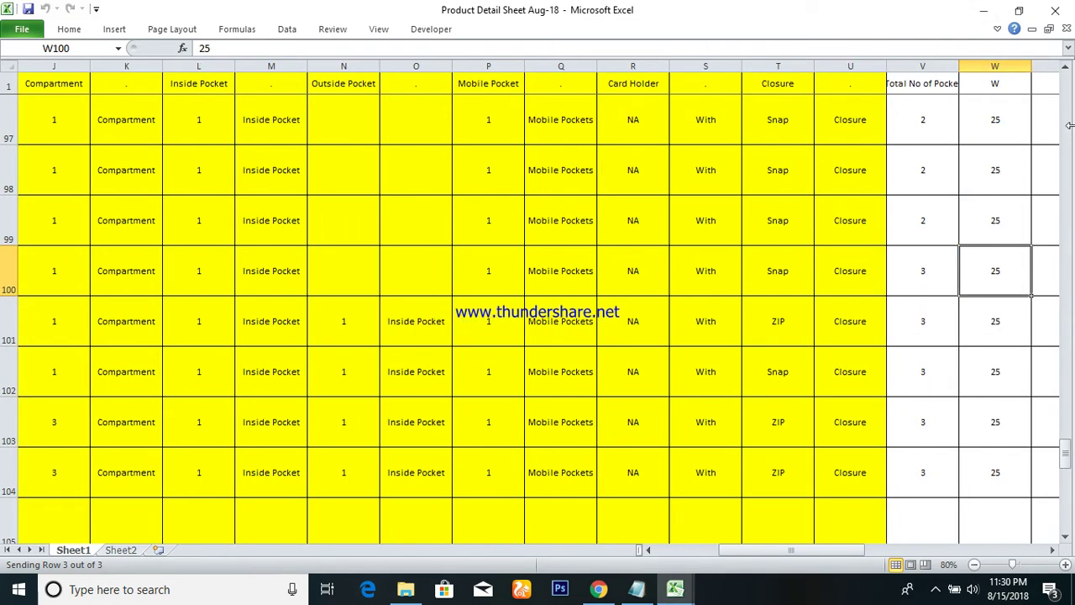
{"action": "left_click", "coordinate": [982, 66]}
{"action": "left_click_drag", "start_coordinate": [982, 65], "coordinate": [78, 84]}
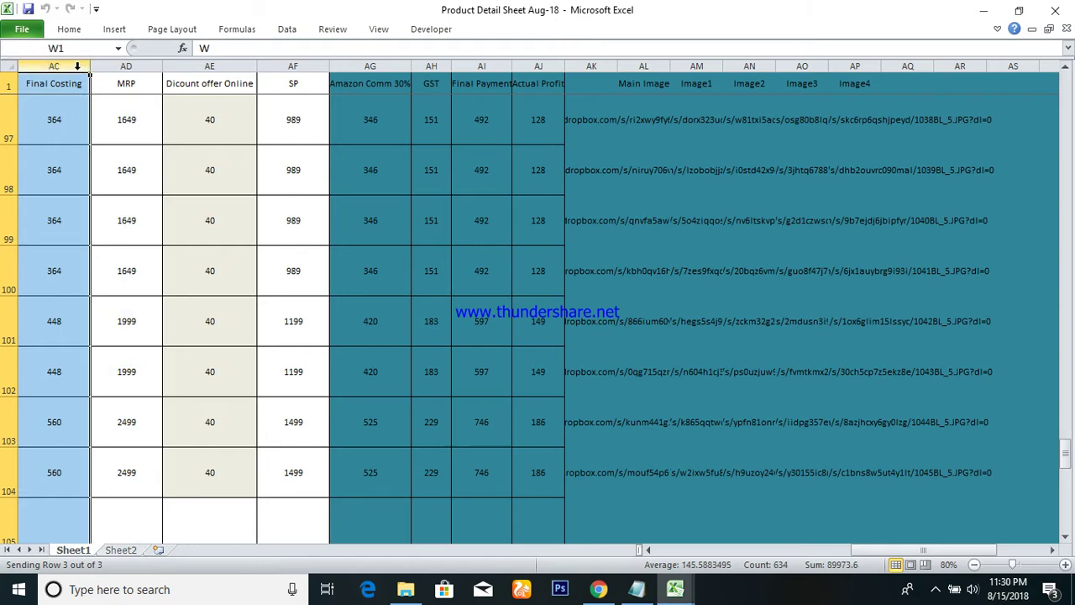
{"action": "right_click", "coordinate": [79, 68]}
{"action": "left_click", "coordinate": [114, 263]}
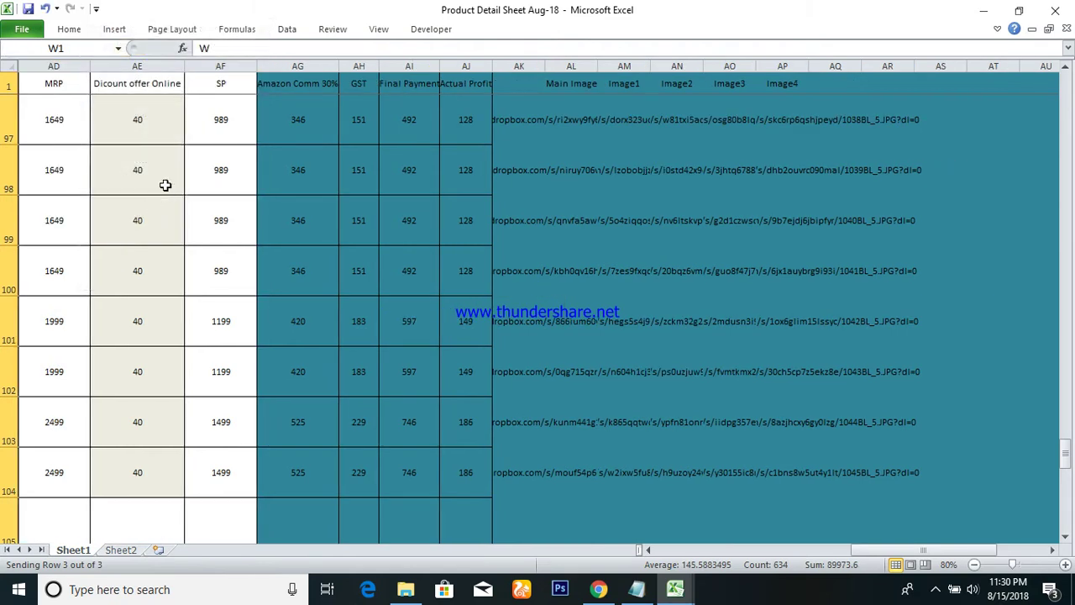
Step: Select the MRP values from AD91 down to AD104
{"action": "left_click", "coordinate": [151, 119]}
{"action": "key", "text": "ctrl+Left"}
{"action": "key", "text": "ctrl+Left"}
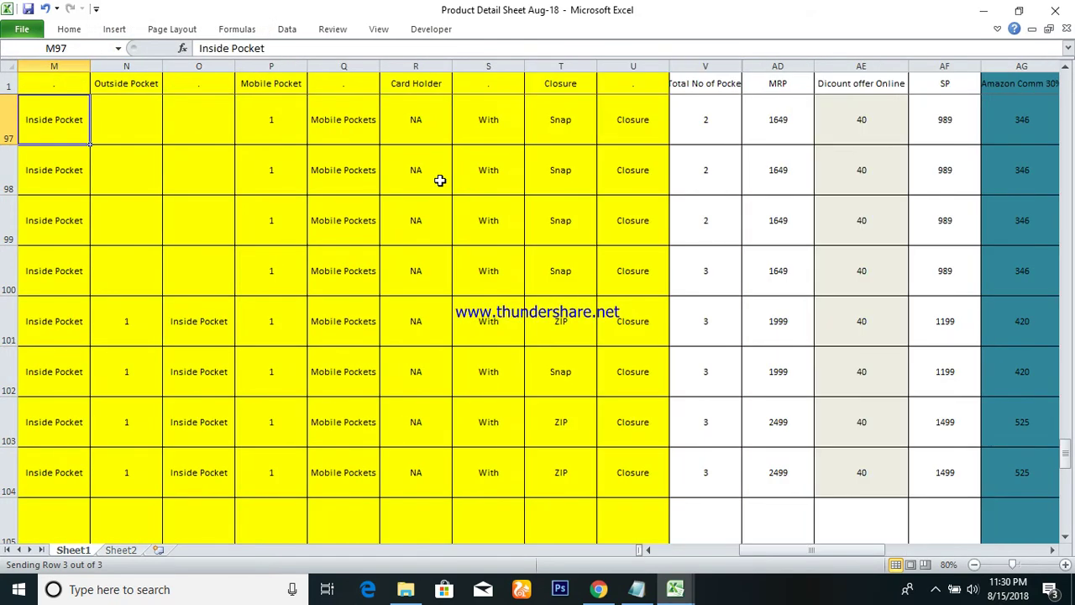
{"action": "key", "text": "ctrl+Right"}
{"action": "key", "text": "ctrl+Right"}
{"action": "key", "text": "Left"}
{"action": "key", "text": "Left"}
{"action": "key", "text": "Left"}
{"action": "key", "text": "Left"}
{"action": "key", "text": "Left"}
{"action": "key", "text": "Left"}
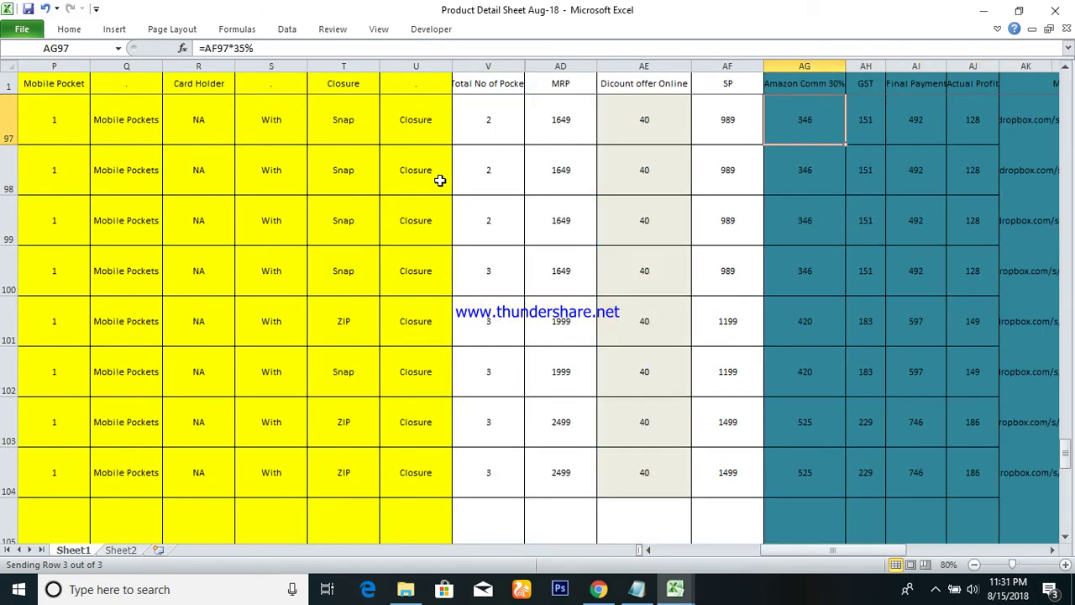
{"action": "key", "text": "ctrl+shift+Down"}
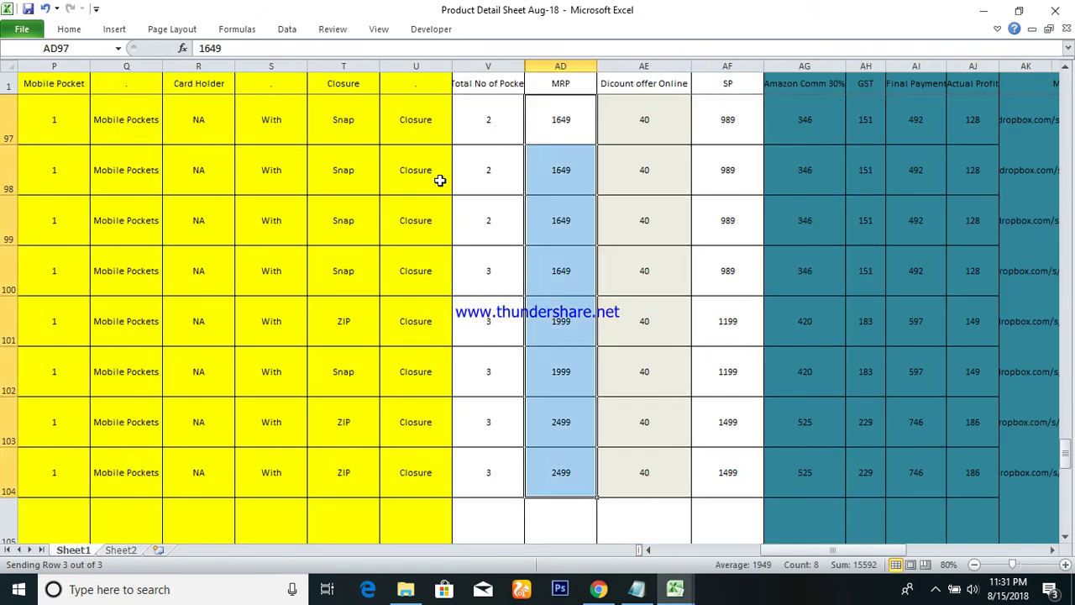
{"action": "key", "text": "Up"}
{"action": "key", "text": "Up"}
{"action": "key", "text": "Up"}
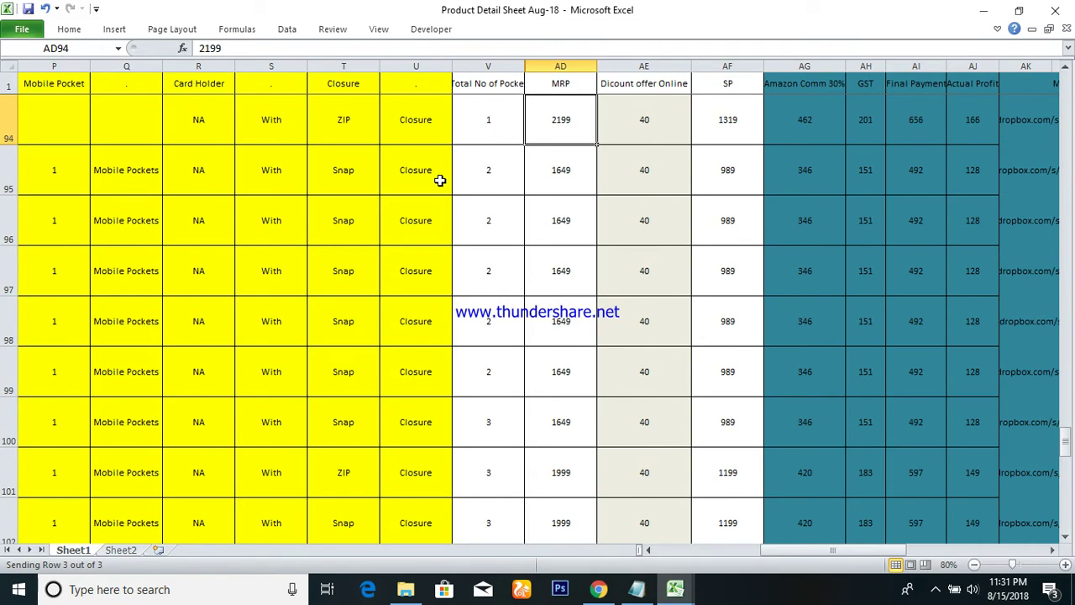
{"action": "key", "text": "Up"}
{"action": "key", "text": "Up"}
{"action": "key", "text": "Up"}
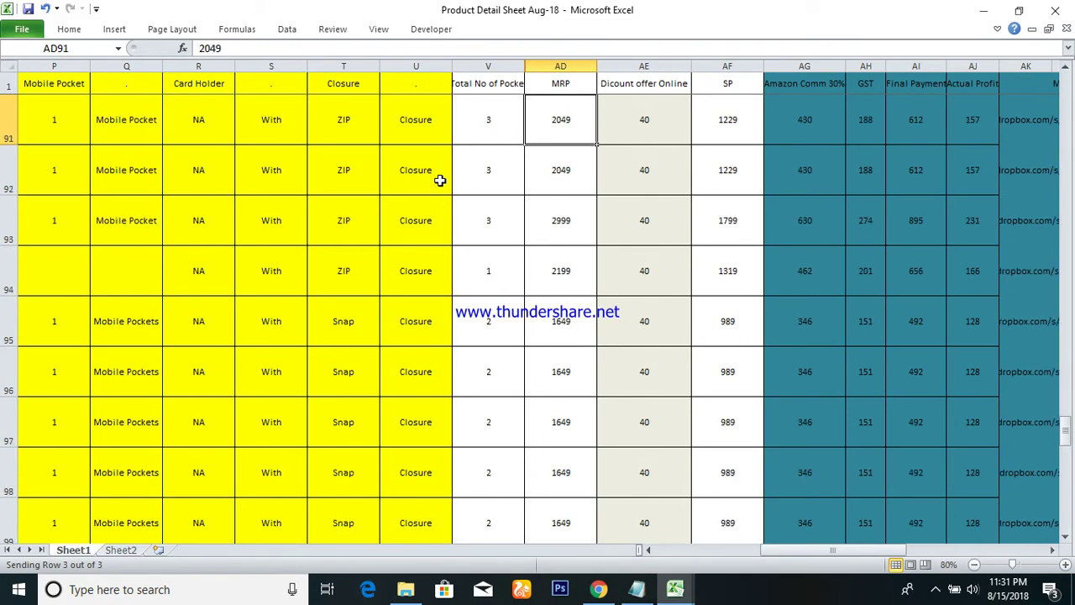
{"action": "key", "text": "ctrl+shift+Down"}
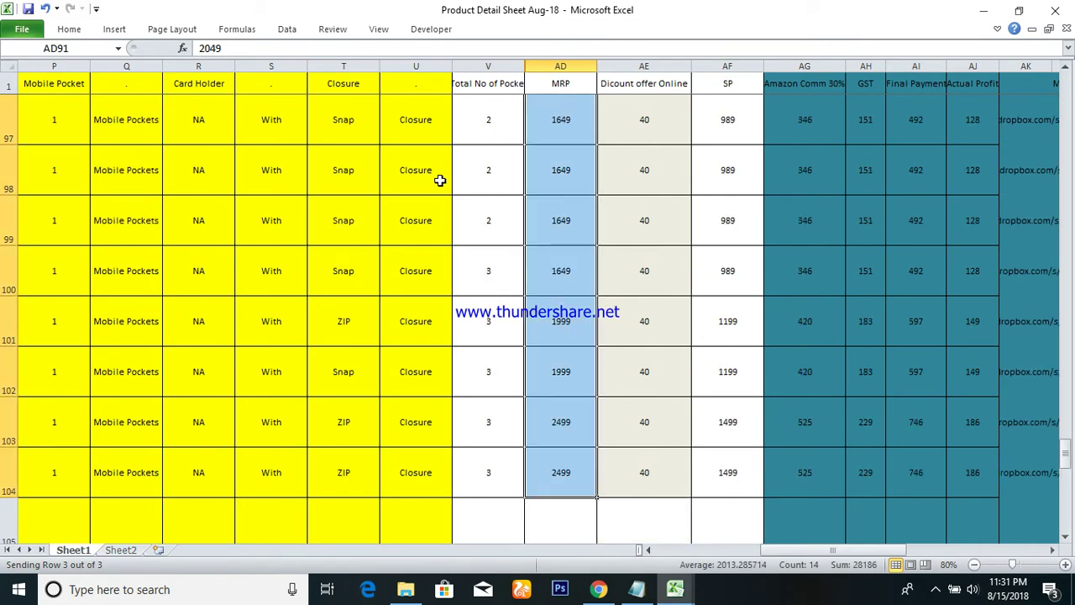
Step: Check the product details across row 91, from the SKU through Total No of Pockets
{"action": "key", "text": "Left"}
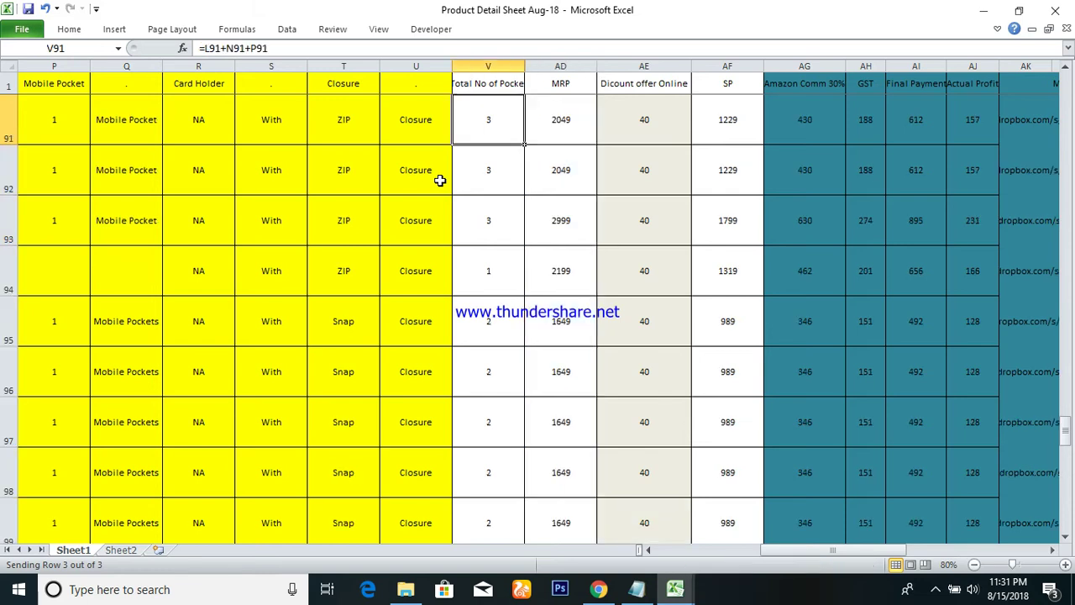
{"action": "key", "text": "Home"}
{"action": "key", "text": "Right"}
{"action": "key", "text": "Right"}
{"action": "key", "text": "Right"}
{"action": "key", "text": "Right"}
{"action": "key", "text": "Right"}
{"action": "key", "text": "Right"}
{"action": "key", "text": "Right"}
{"action": "key", "text": "Right"}
{"action": "key", "text": "Right"}
{"action": "key", "text": "Right"}
{"action": "key", "text": "Right"}
{"action": "key", "text": "Right"}
{"action": "key", "text": "Right"}
{"action": "key", "text": "Right"}
{"action": "key", "text": "Right"}
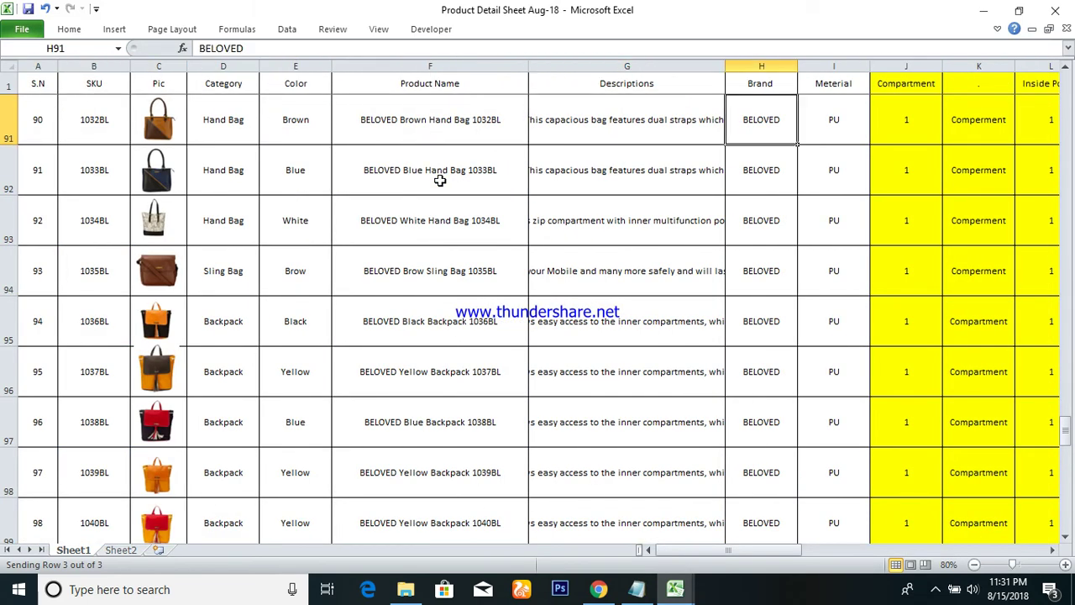
{"action": "key", "text": "Right"}
{"action": "key", "text": "Right"}
{"action": "key", "text": "Right"}
{"action": "key", "text": "Right"}
{"action": "key", "text": "Right"}
{"action": "key", "text": "Right"}
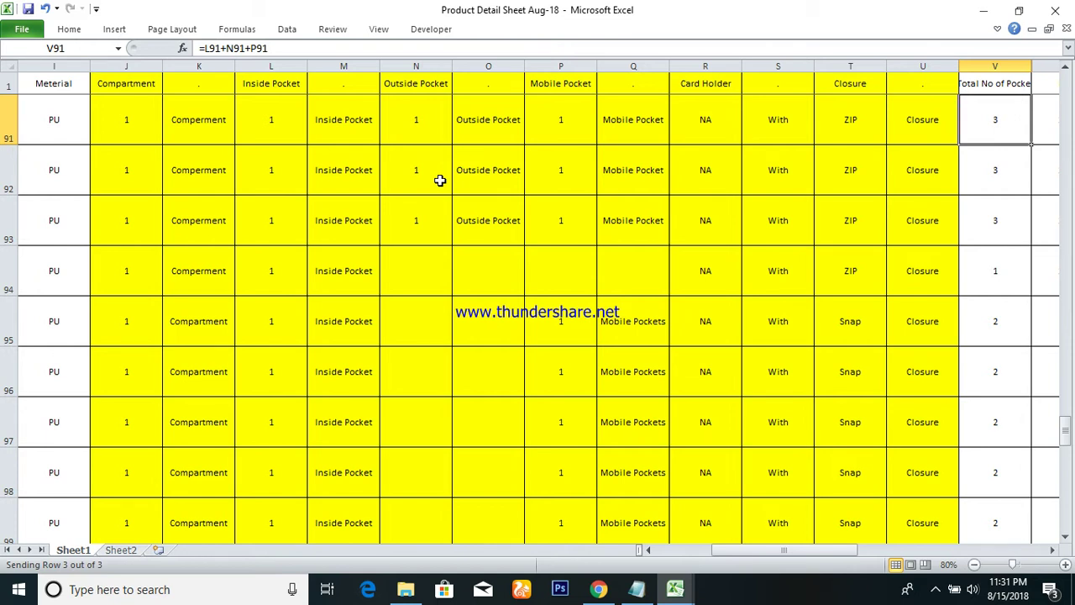
Step: Copy the MRP values from AD91 down to AD104
{"action": "key", "text": "Right"}
{"action": "key", "text": "Right"}
{"action": "key", "text": "Right"}
{"action": "key", "text": "Left"}
{"action": "key", "text": "Left"}
{"action": "key", "text": "ctrl+shift+Down"}
{"action": "key", "text": "ctrl+c"}
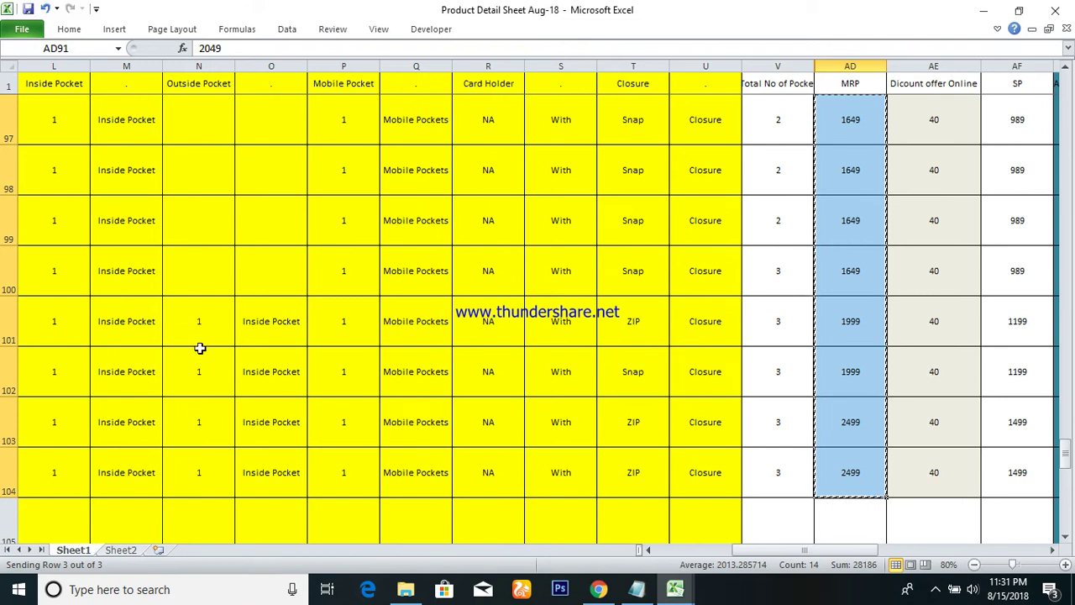
Step: Switch to the Flat.File.Shoes.in template and paste the copied prices as values into Maximum Retail Price, starting at N4
{"action": "left_click", "coordinate": [674, 589]}
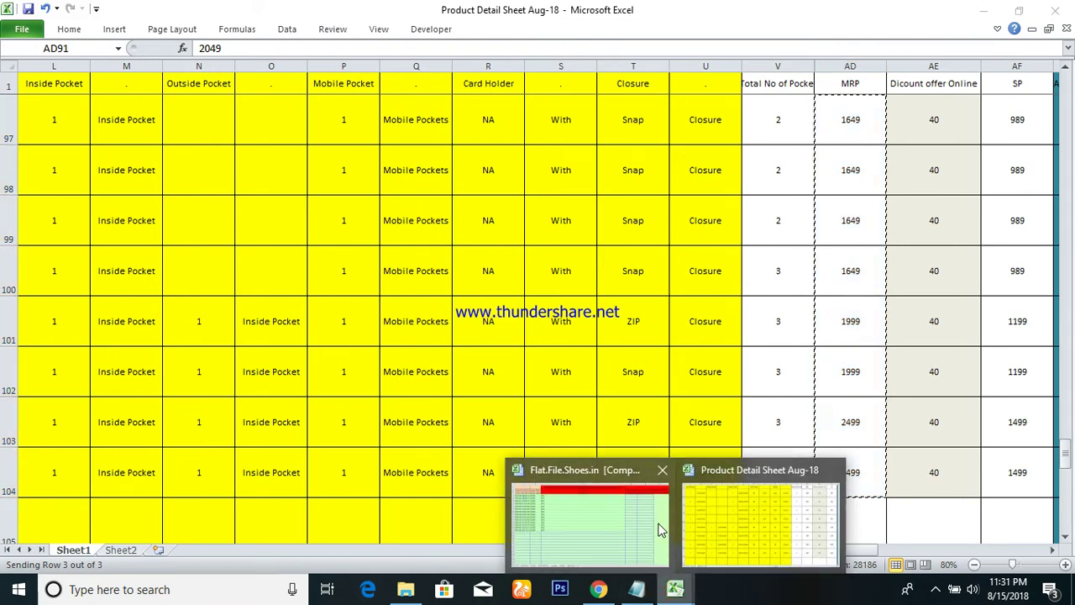
{"action": "left_click", "coordinate": [664, 525]}
{"action": "key", "text": "alt"}
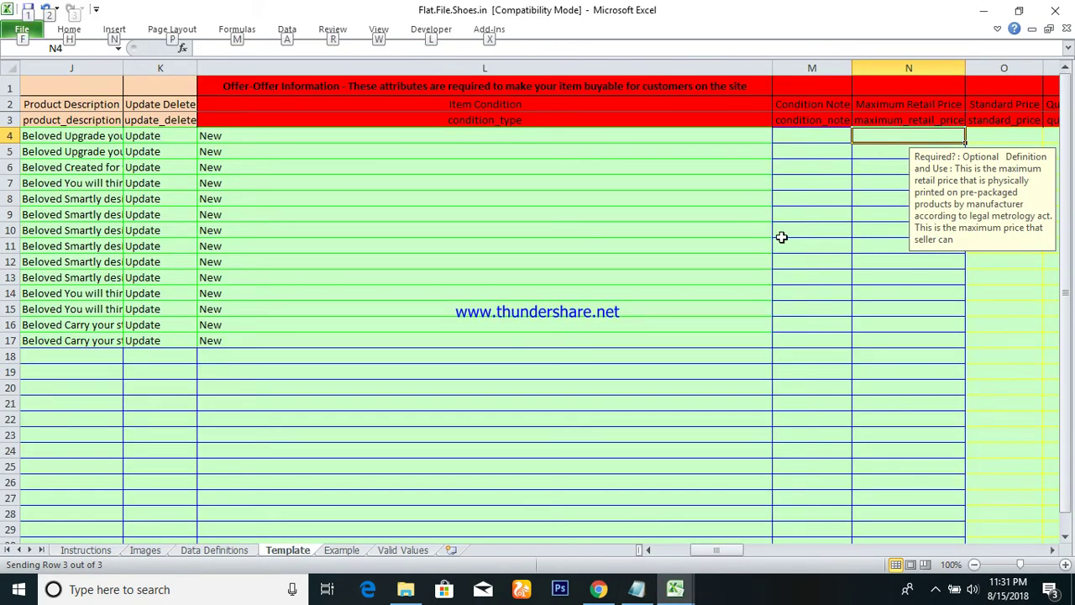
{"action": "key", "text": "e"}
{"action": "key", "text": "s"}
{"action": "key", "text": "v"}
{"action": "key", "text": "Return"}
Step: Look over the offer columns from Standard Price to Launch Date and return to the first Standard Price cell, O4
{"action": "key", "text": "Right"}
{"action": "key", "text": "Right"}
{"action": "key", "text": "Left"}
{"action": "key", "text": "Right"}
{"action": "key", "text": "Right"}
{"action": "key", "text": "Right"}
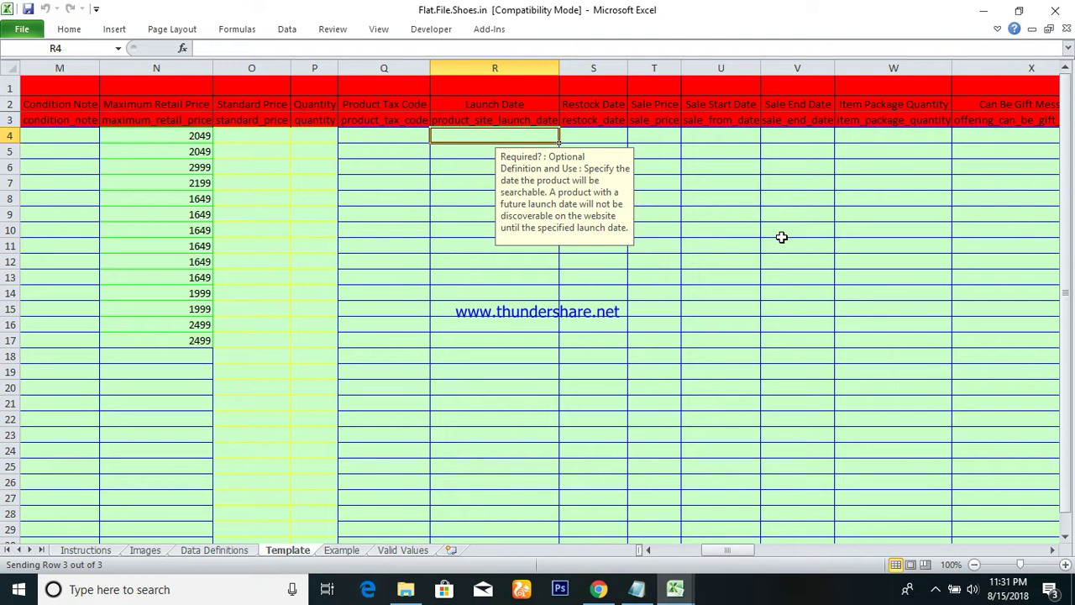
{"action": "key", "text": "Left"}
{"action": "key", "text": "Left"}
{"action": "key", "text": "Left"}
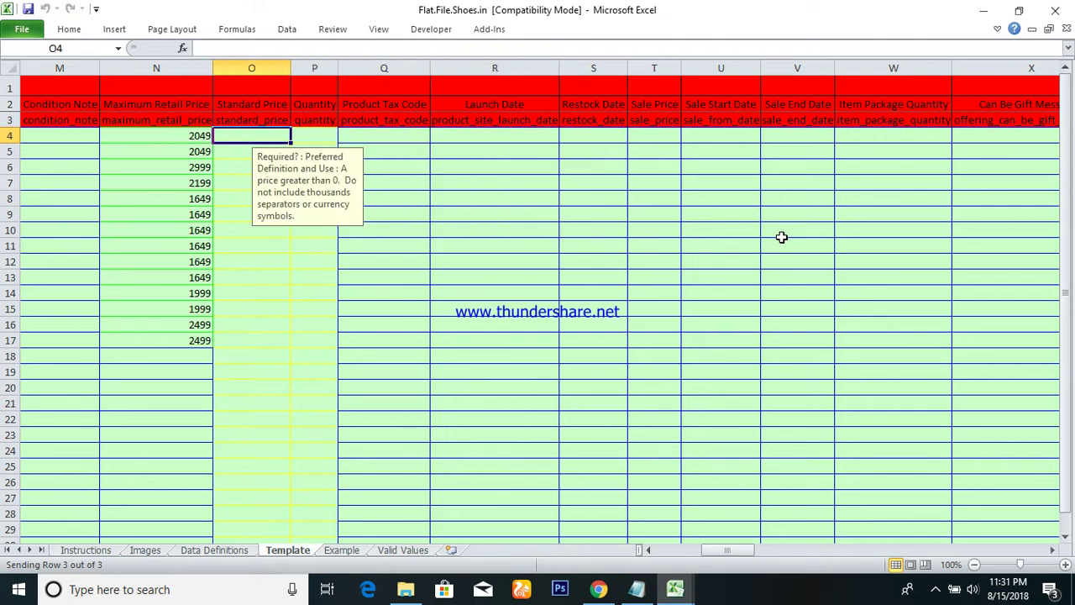
{"action": "key", "text": "alt"}
{"action": "type", "text": "esv"}
{"action": "key", "text": "Escape"}
Step: Copy the Maximum Retail Price values N4:N17 into the Standard Price column, starting at O4
{"action": "key", "text": "Left"}
{"action": "key", "text": "ctrl+shift+Down"}
{"action": "key", "text": "ctrl+c"}
{"action": "key", "text": "Right"}
{"action": "key", "text": "Return"}
{"action": "key", "text": "Right"}
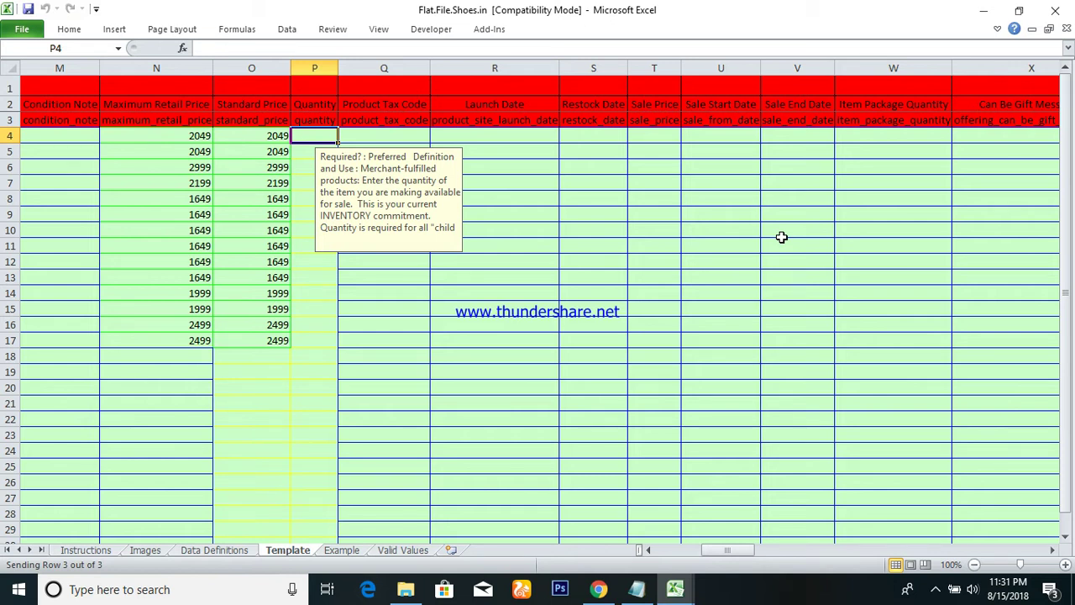
Step: Review the filled template columns in row 4 from Seller SKU through the retail price columns
{"action": "key", "text": "Home"}
{"action": "key", "text": "ctrl+Right"}
{"action": "key", "text": "ctrl+Right"}
{"action": "key", "text": "ctrl+Right"}
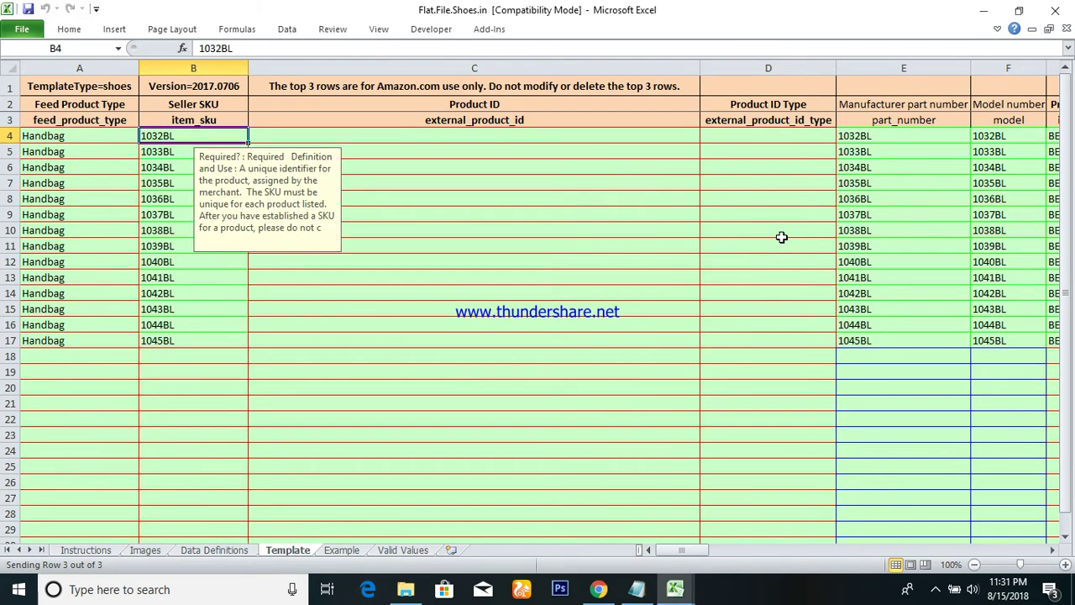
{"action": "key", "text": "Right"}
{"action": "key", "text": "Right"}
{"action": "key", "text": "Right"}
{"action": "key", "text": "Right"}
{"action": "key", "text": "Right"}
{"action": "key", "text": "Right"}
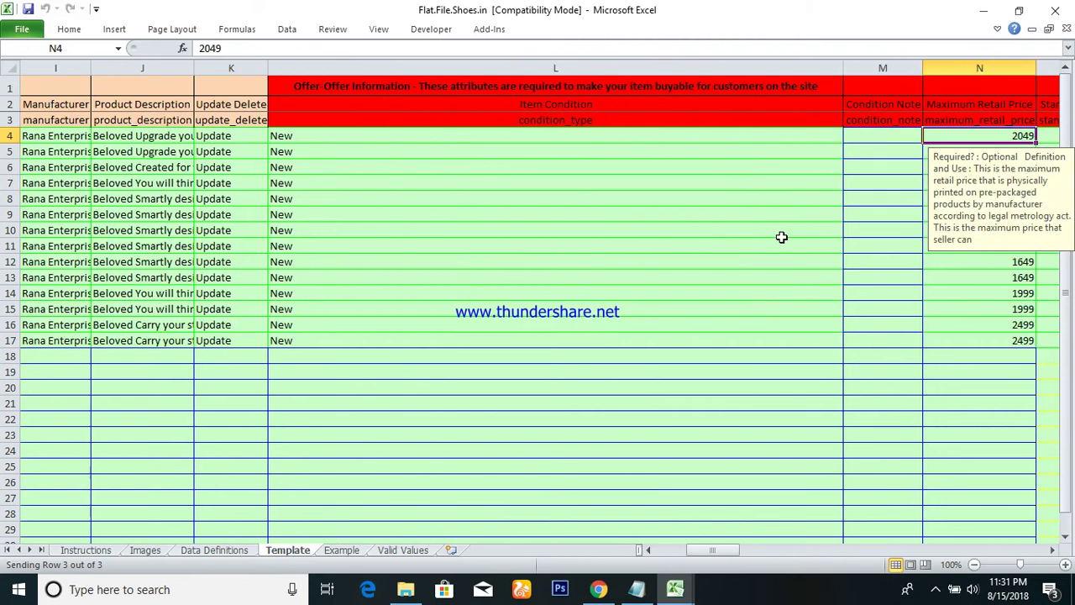
{"action": "key", "text": "Left"}
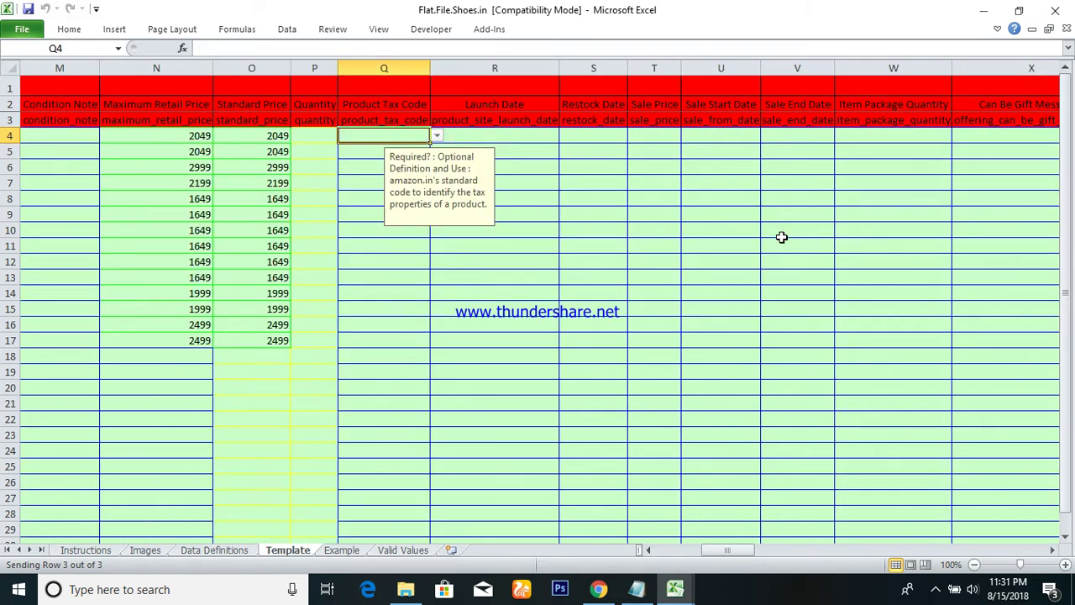
Step: Enter a quantity of 5 in P4 and fill it down to P17
{"action": "left_click", "coordinate": [311, 135]}
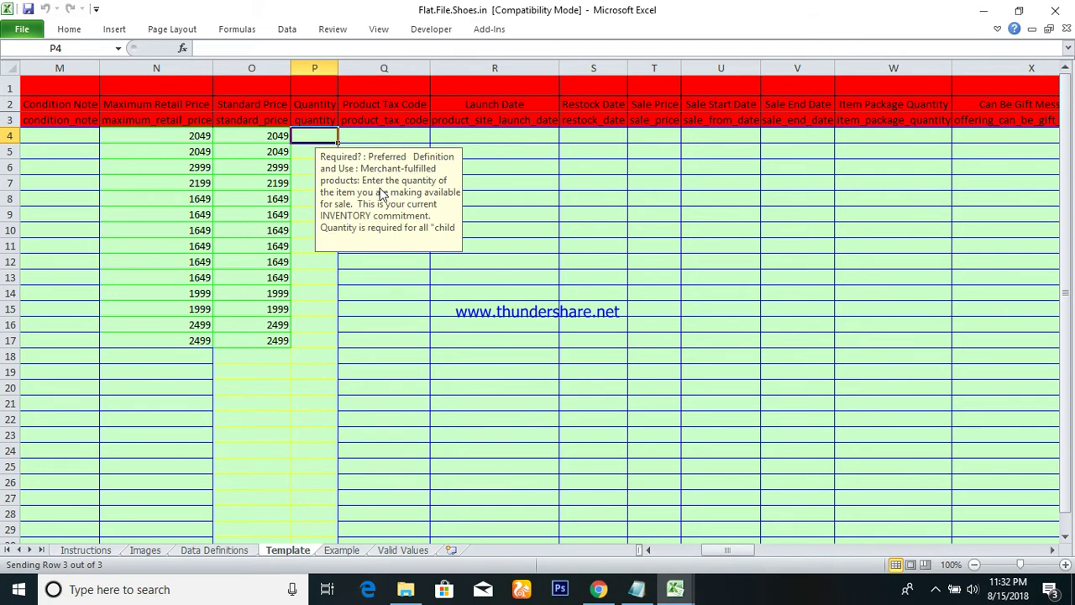
{"action": "type", "text": "5"}
{"action": "key", "text": "Left"}
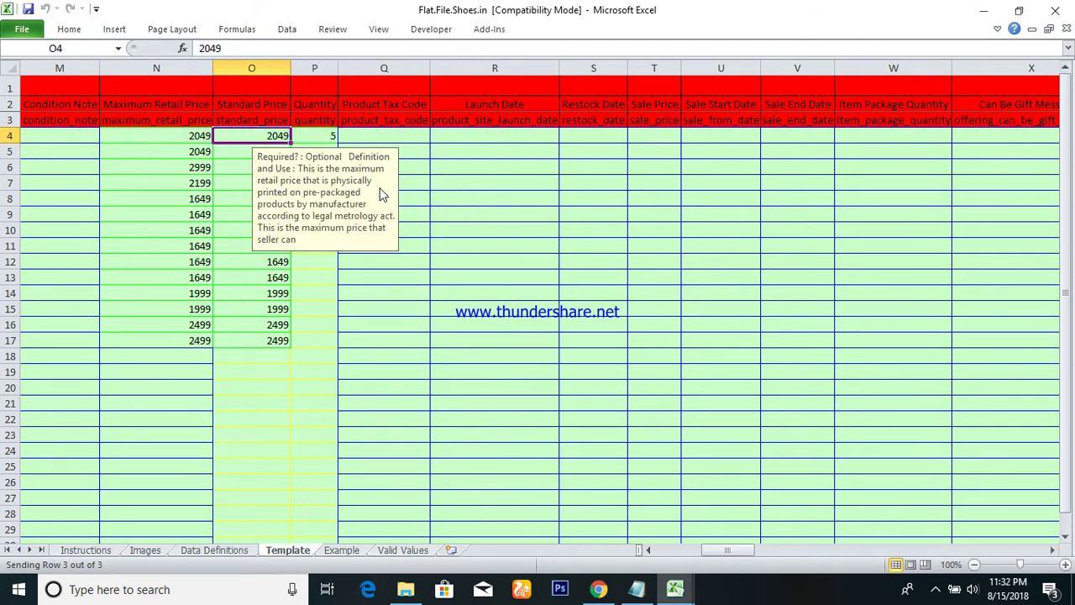
{"action": "key", "text": "ctrl+Down"}
{"action": "key", "text": "Right"}
{"action": "key", "text": "ctrl+shift+Up"}
{"action": "key", "text": "ctrl+d"}
{"action": "key", "text": "ctrl+Up"}
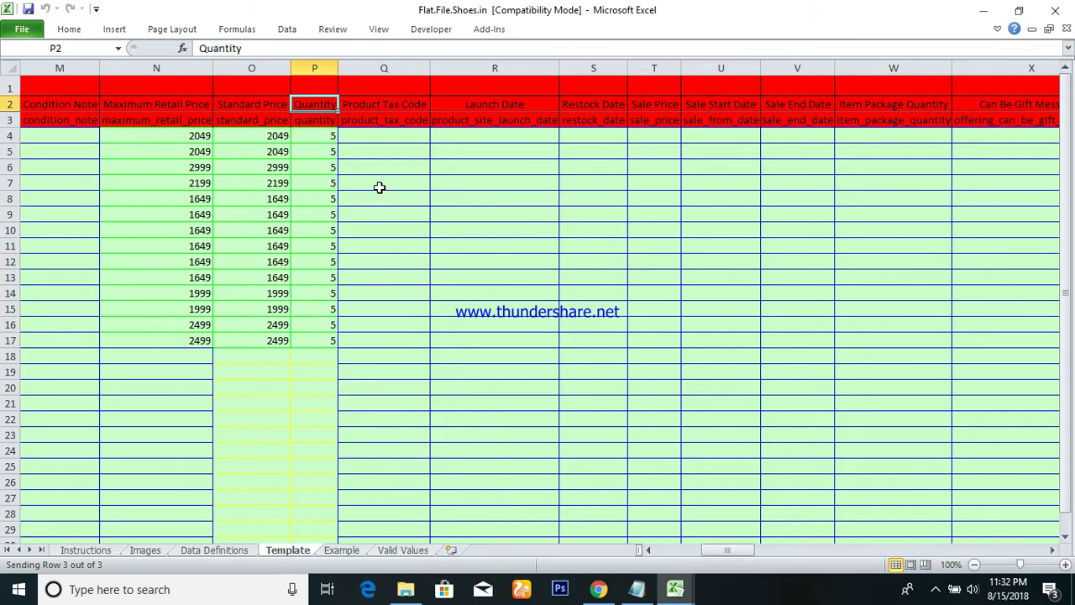
Step: Browse the Product Tax Code options for Q4 and close the list without choosing one
{"action": "key", "text": "Right"}
{"action": "key", "text": "Down"}
{"action": "key", "text": "Down"}
{"action": "key", "text": "alt+Down"}
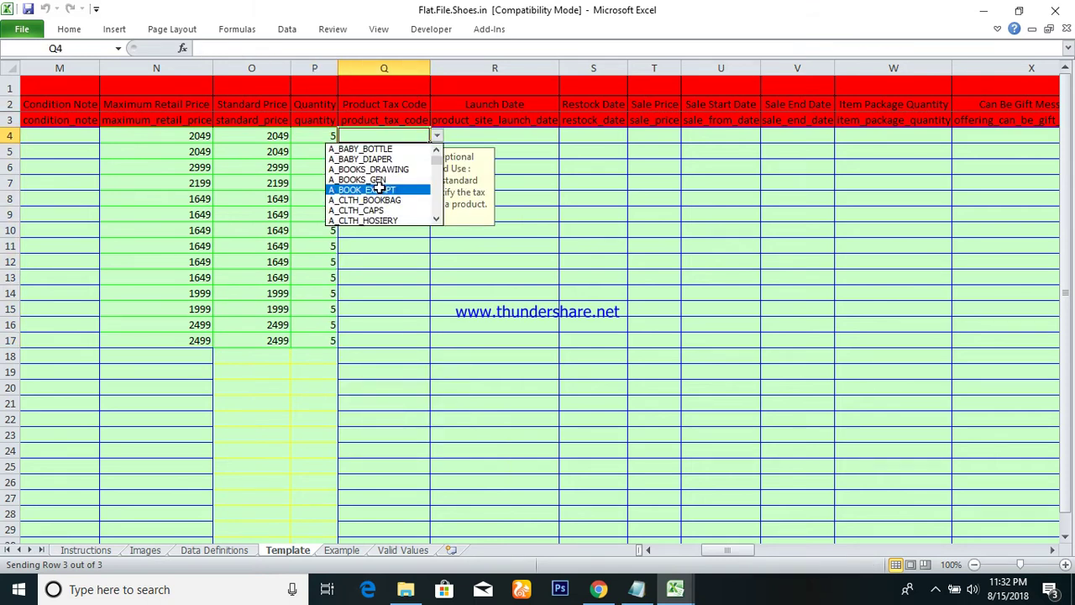
{"action": "key", "text": "Down"}
{"action": "key", "text": "Down"}
{"action": "key", "text": "Down"}
{"action": "key", "text": "Down"}
{"action": "key", "text": "Down"}
{"action": "key", "text": "Down"}
{"action": "key", "text": "Down"}
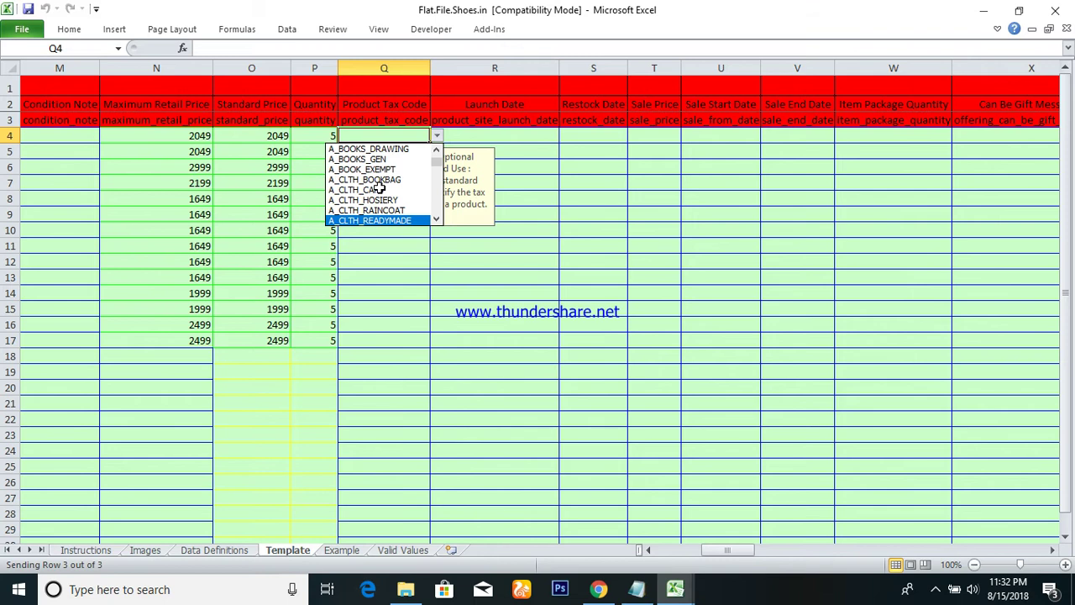
{"action": "key", "text": "Down"}
{"action": "key", "text": "Down"}
{"action": "key", "text": "Down"}
{"action": "key", "text": "Escape"}
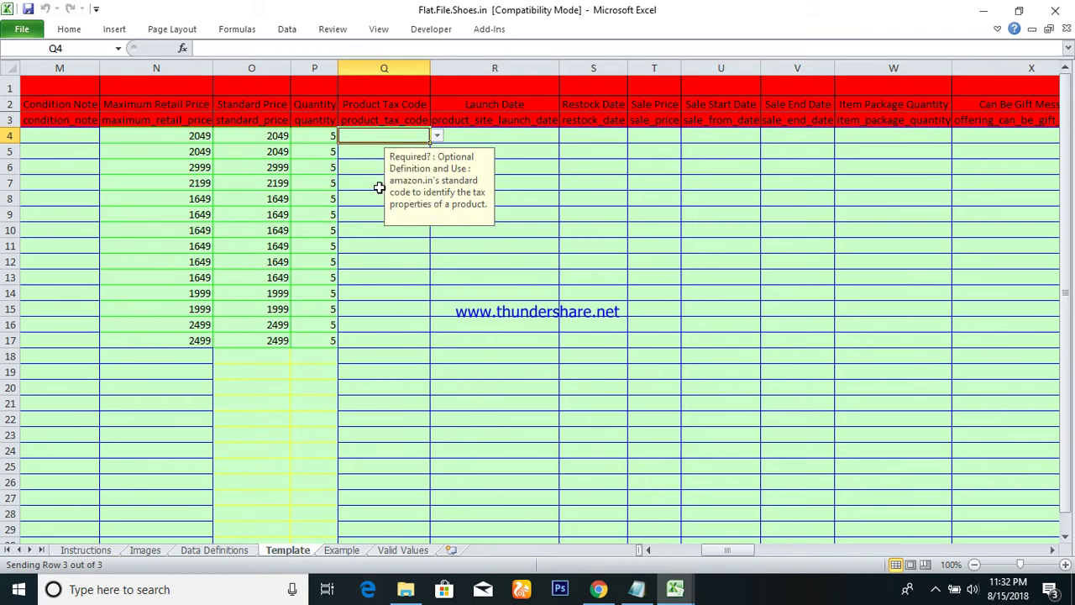
Step: Move past the tax code, launch date and restock date columns to the first Sale Price cell, T4
{"action": "key", "text": "Right"}
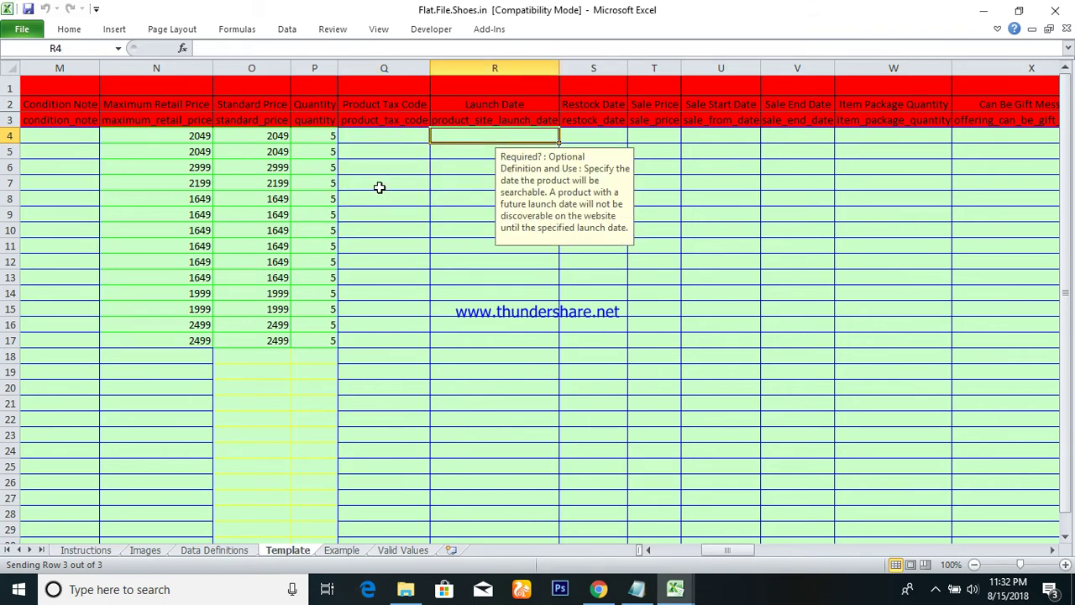
{"action": "key", "text": "Right"}
{"action": "key", "text": "Left"}
{"action": "key", "text": "Right"}
{"action": "key", "text": "Right"}
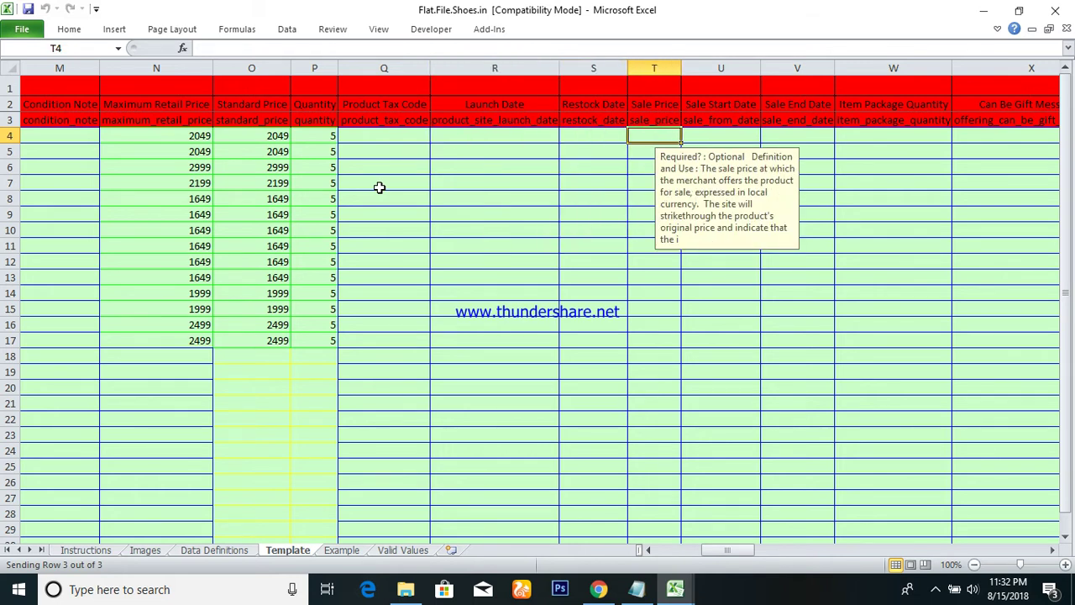
{"action": "type", "text": "="}
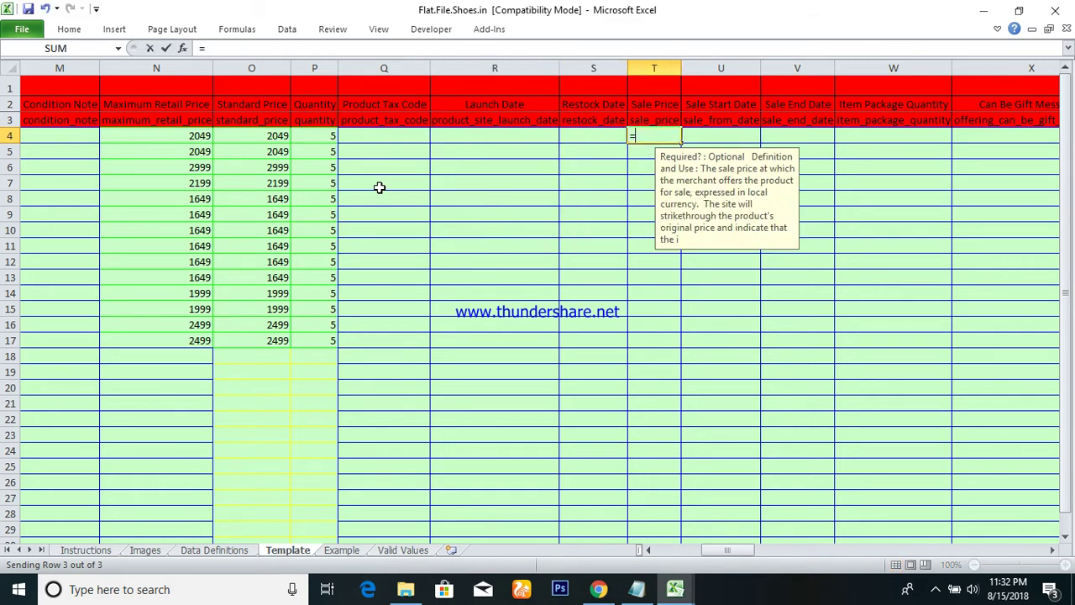
{"action": "key", "text": "Left"}
{"action": "key", "text": "Left"}
{"action": "key", "text": "Left"}
{"action": "key", "text": "Left"}
{"action": "key", "text": "Left"}
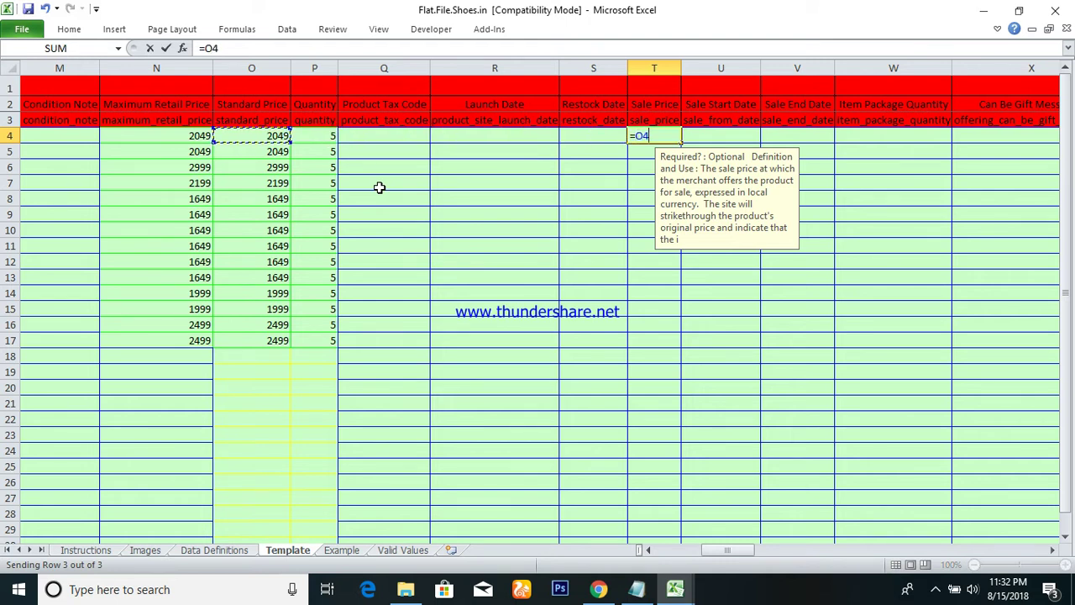
{"action": "type", "text": "-"}
{"action": "type", "text": "("}
{"action": "key", "text": "Left"}
{"action": "key", "text": "Left"}
{"action": "key", "text": "Left"}
{"action": "key", "text": "Left"}
{"action": "key", "text": "Left"}
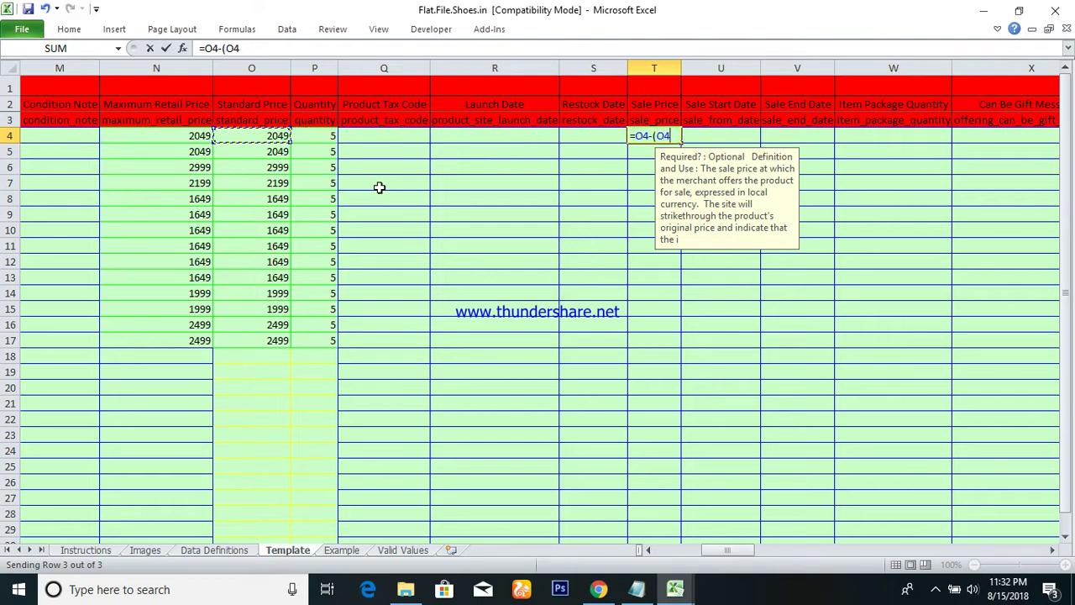
{"action": "key", "text": "Escape"}
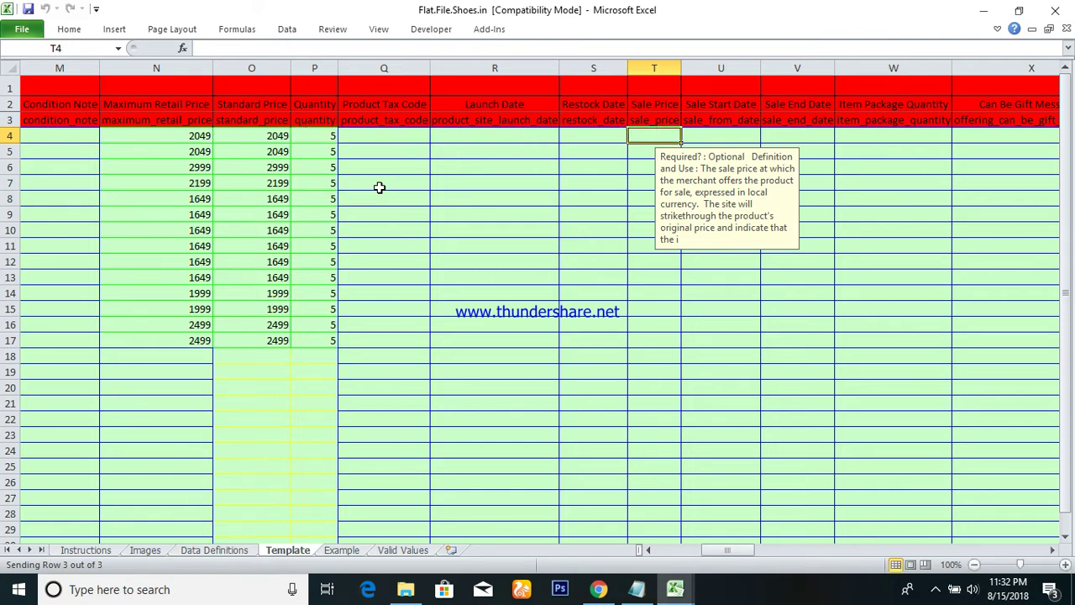
Step: Switch to the Product Detail Sheet Aug-18 workbook and copy the SP column values AF91:AF104
{"action": "left_click", "coordinate": [675, 589]}
{"action": "left_click", "coordinate": [720, 537]}
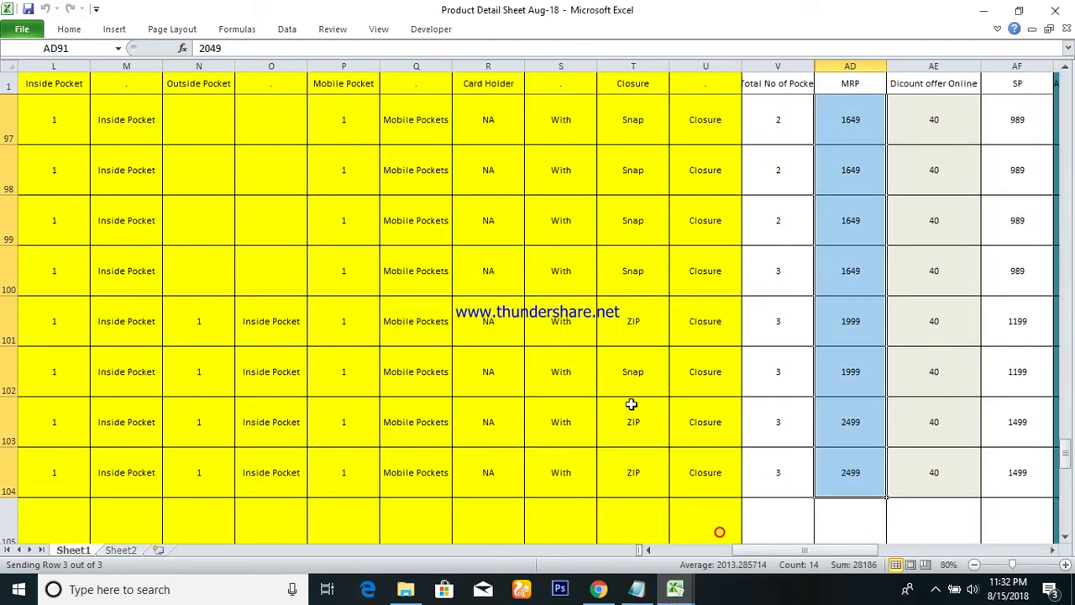
{"action": "key", "text": "Right"}
{"action": "key", "text": "Right"}
{"action": "key", "text": "ctrl+shift+Down"}
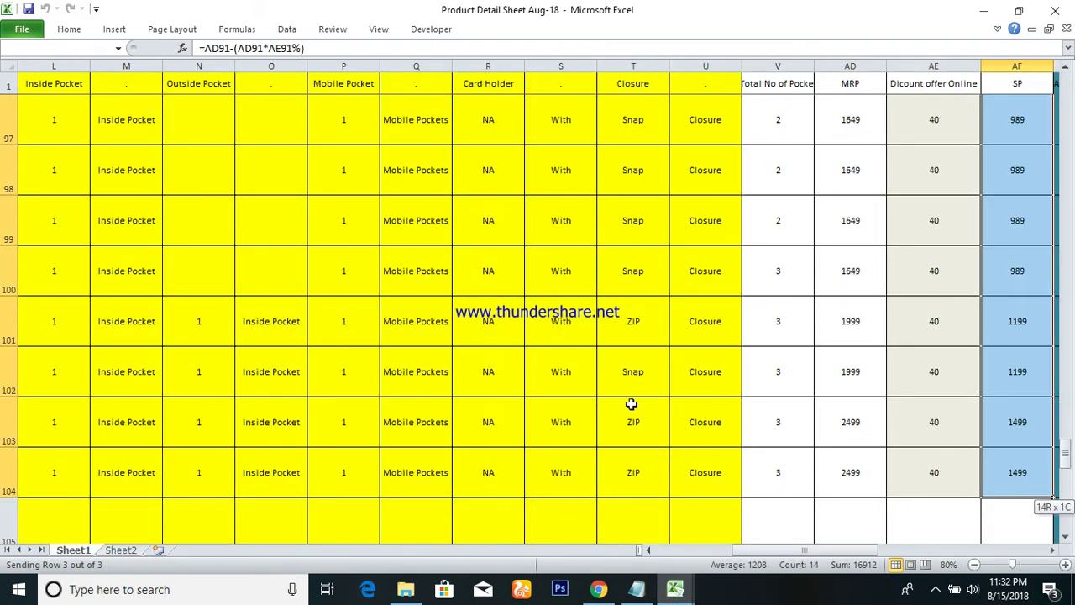
{"action": "key", "text": "ctrl+c"}
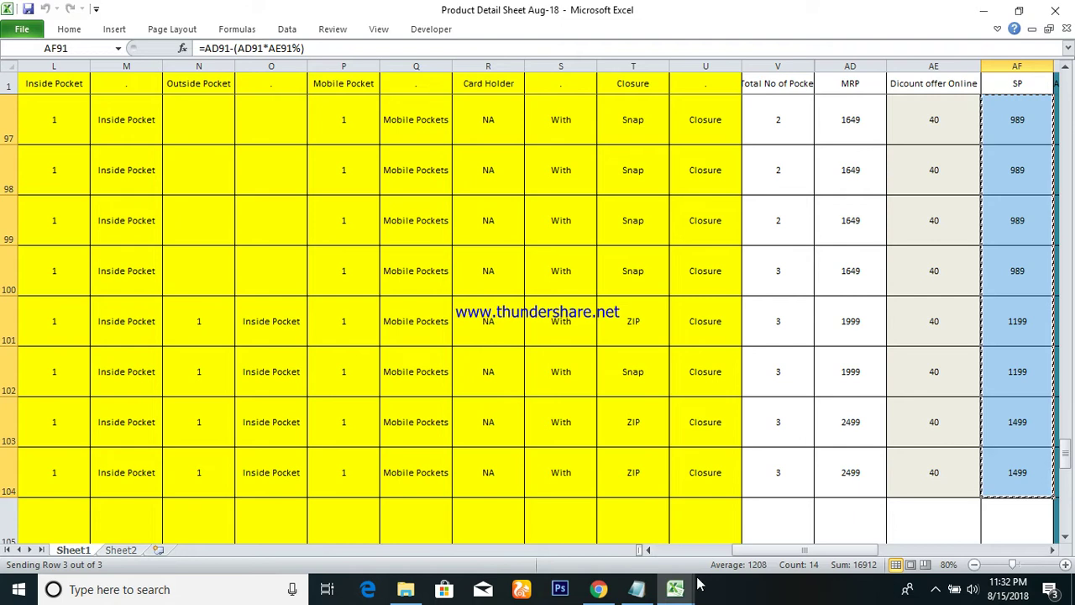
Step: Paste the copied selling prices as values into T4:T17 of the Flat.File.Shoes.in template and display them without decimals
{"action": "left_click", "coordinate": [675, 591]}
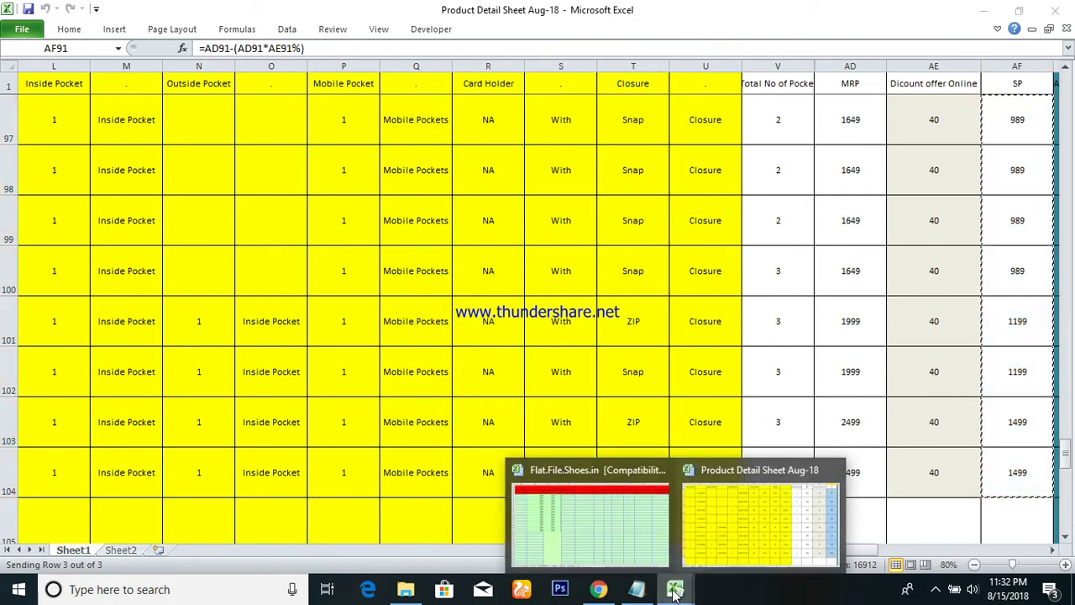
{"action": "left_click", "coordinate": [616, 519]}
{"action": "key", "text": "alt"}
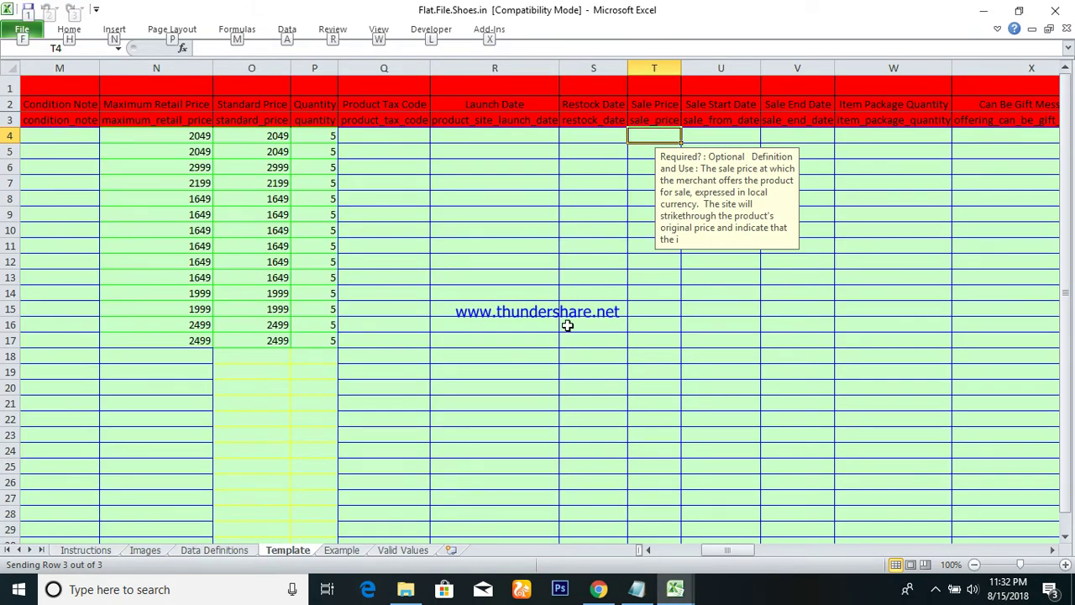
{"action": "key", "text": "e"}
{"action": "key", "text": "s"}
{"action": "key", "text": "v"}
{"action": "key", "text": "Return"}
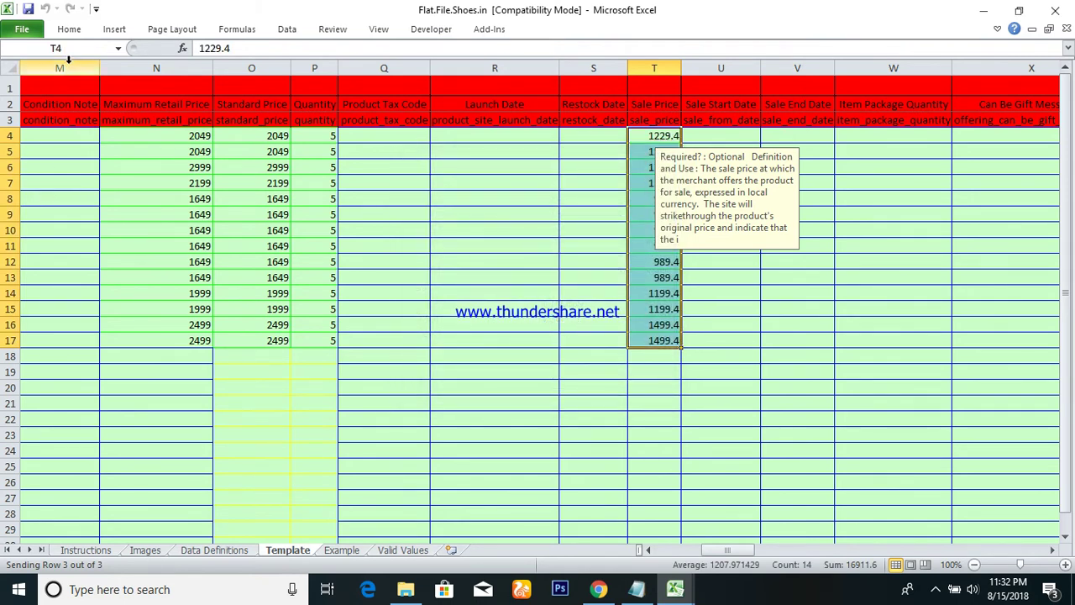
{"action": "left_click", "coordinate": [69, 29]}
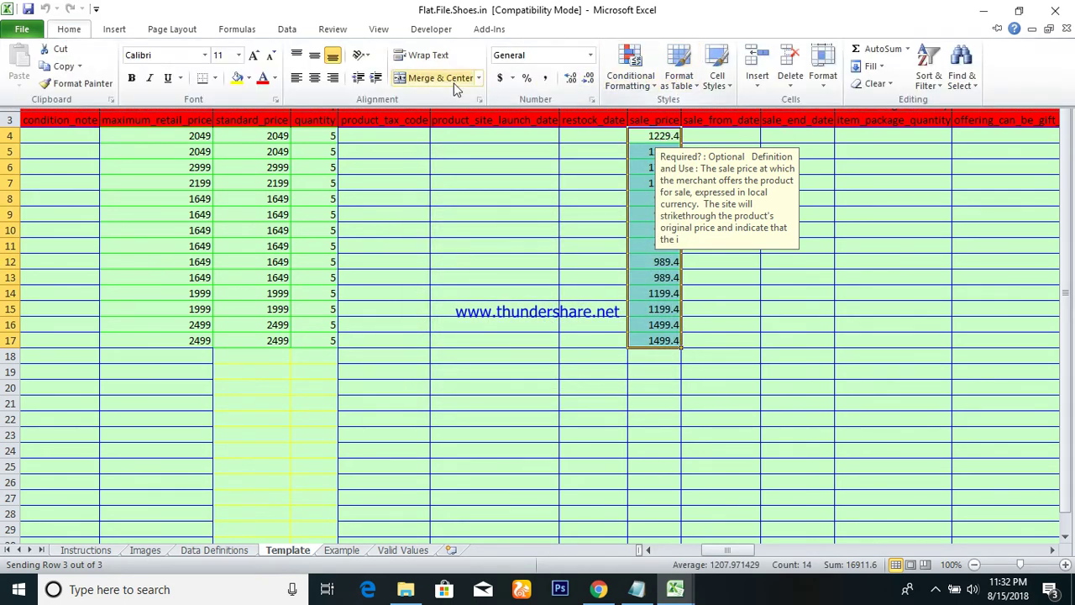
{"action": "left_click", "coordinate": [591, 78]}
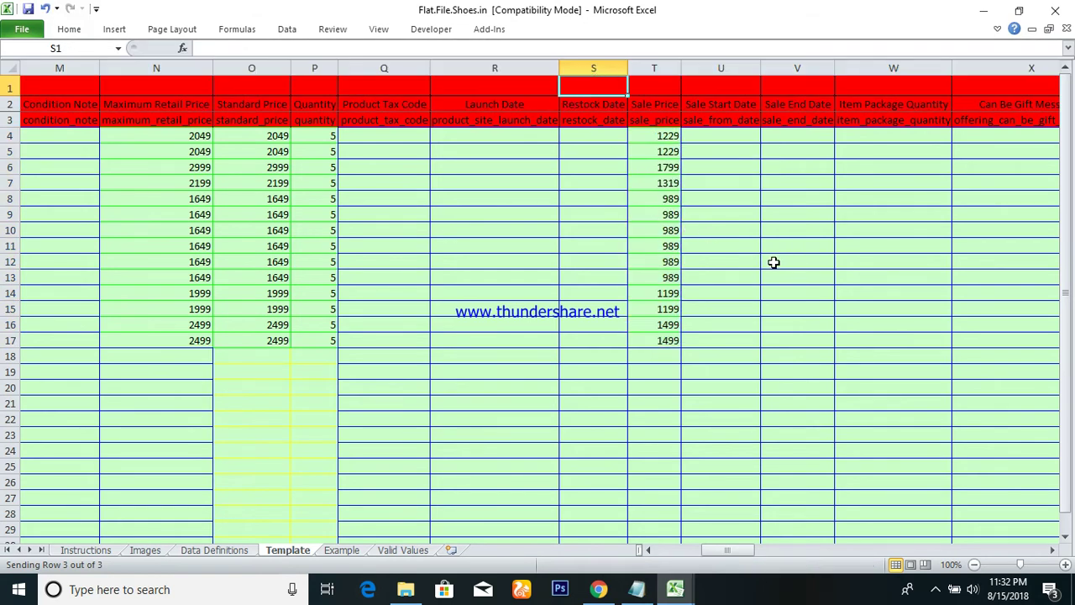
Step: Copy the Sale Price values T4:T17 and paste them as text below the Amazon Details note in Notepad
{"action": "left_click", "coordinate": [666, 139]}
{"action": "left_click_drag", "start_coordinate": [665, 138], "coordinate": [667, 341]}
{"action": "key", "text": "ctrl+c"}
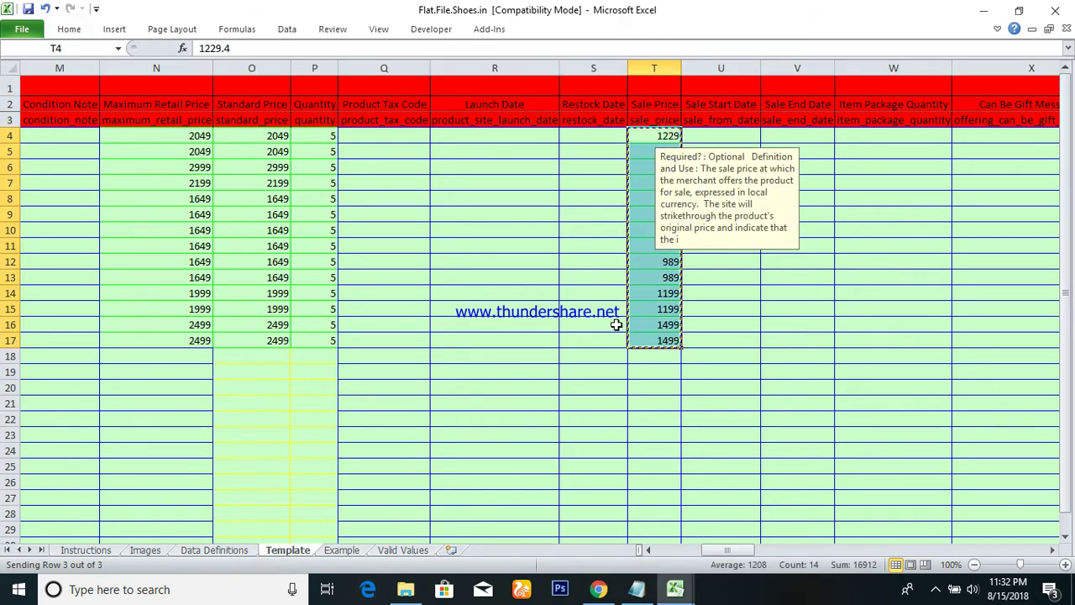
{"action": "left_click", "coordinate": [636, 589]}
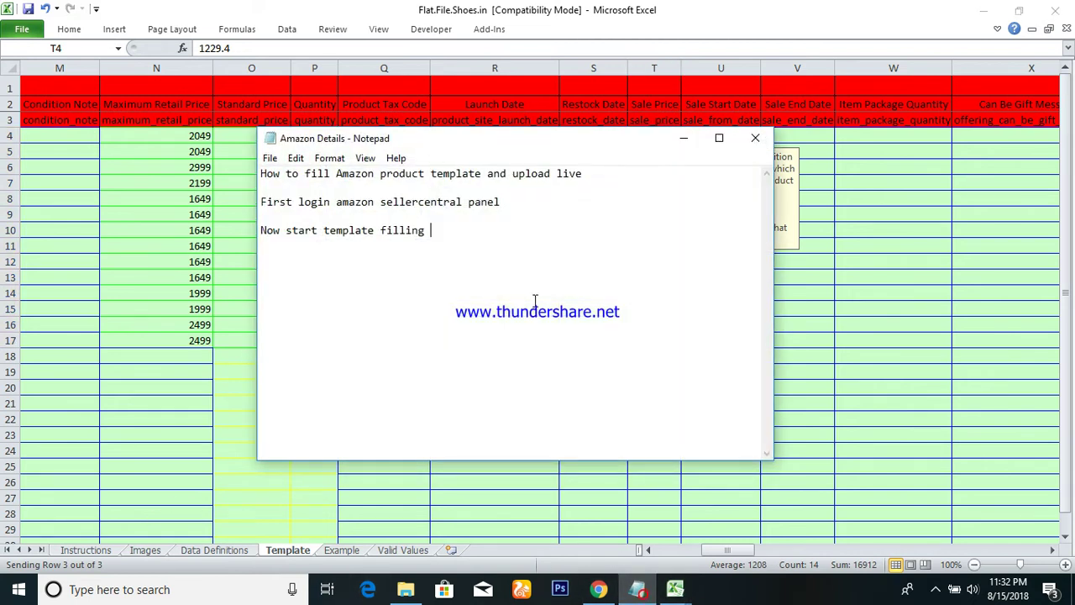
{"action": "left_click", "coordinate": [292, 313]}
{"action": "left_click", "coordinate": [436, 245]}
{"action": "key", "text": "ctrl+v"}
Step: Cut the pasted prices from the note and paste them back into the template's Sale Price cells T4:T17 as whole numbers
{"action": "left_click_drag", "start_coordinate": [300, 428], "coordinate": [161, 244]}
{"action": "key", "text": "ctrl+x"}
{"action": "left_click", "coordinate": [684, 138]}
{"action": "key", "text": "ctrl+v"}
{"action": "left_click", "coordinate": [711, 137]}
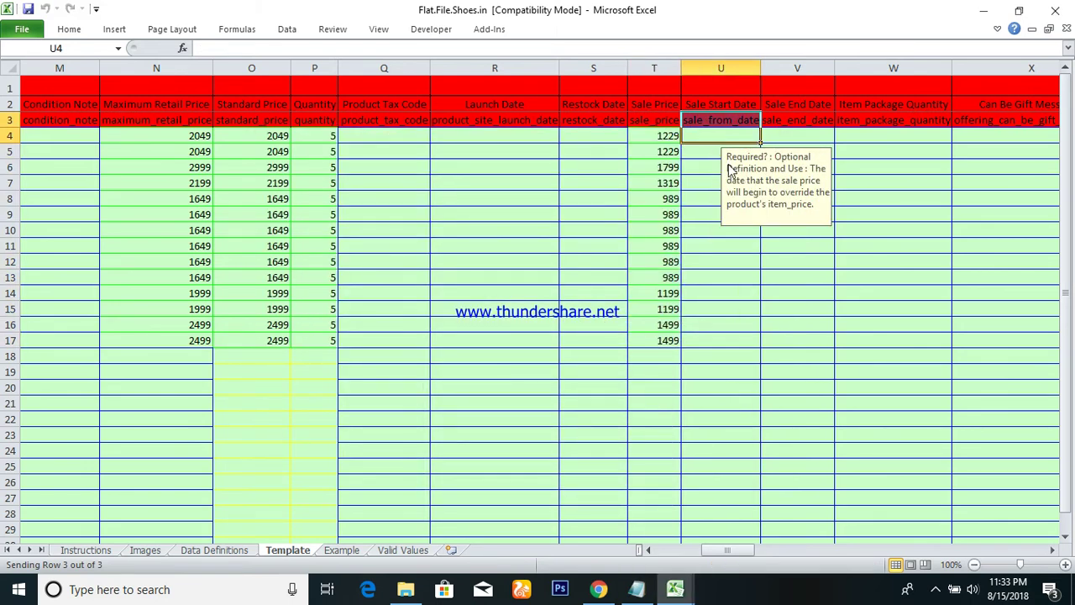
Step: Open the Flat.File.Shoes.in_PRICE workbook from the Online Sheet > Amazon folder and dismiss the run-time error
{"action": "key", "text": "Right"}
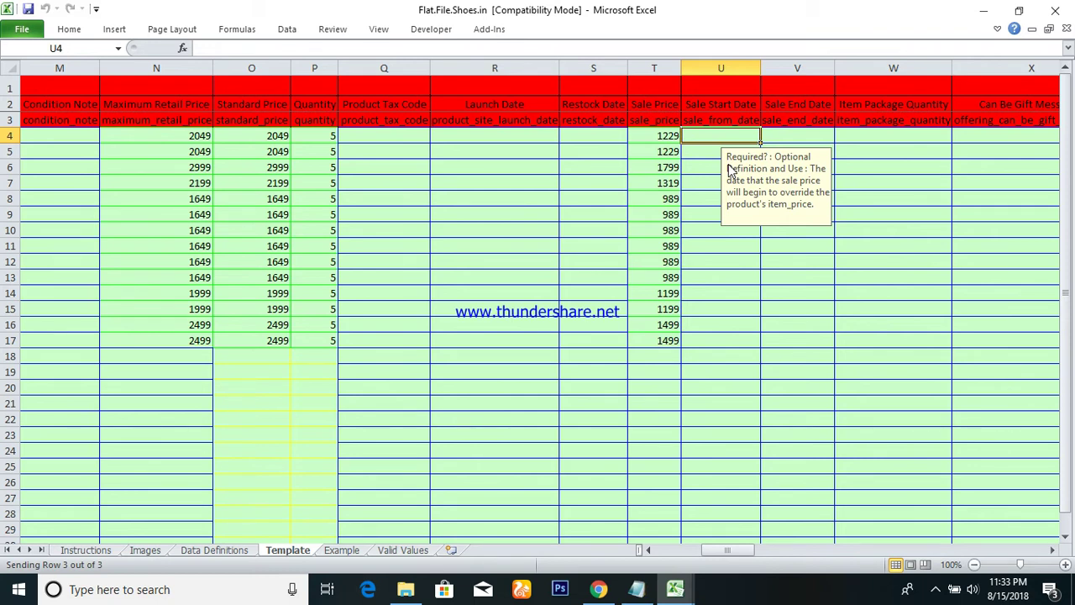
{"action": "left_click", "coordinate": [411, 594]}
{"action": "left_click", "coordinate": [396, 370]}
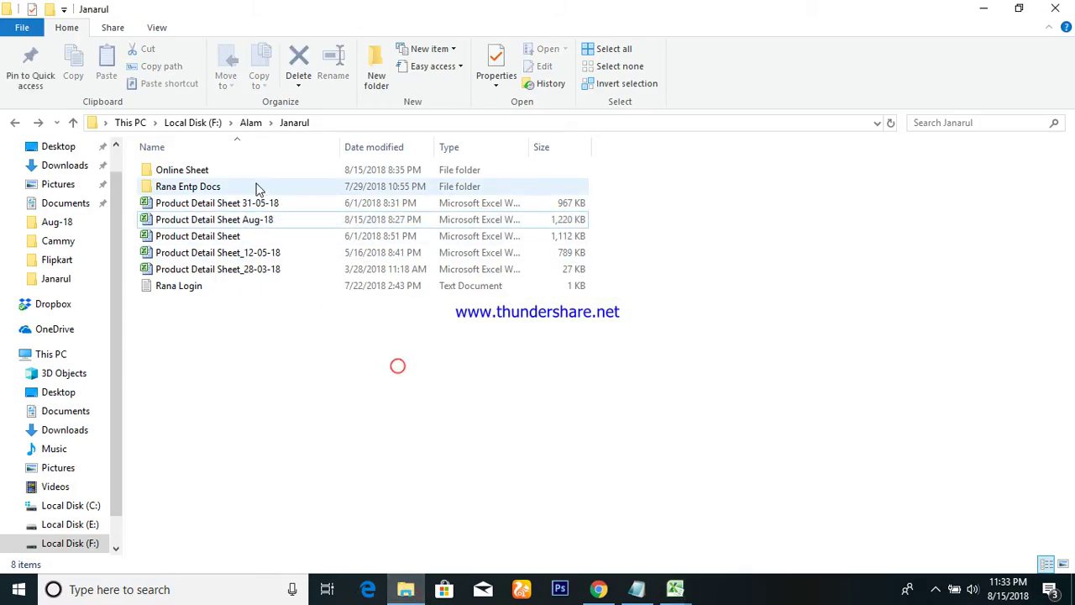
{"action": "double_click", "coordinate": [220, 170]}
{"action": "double_click", "coordinate": [174, 168]}
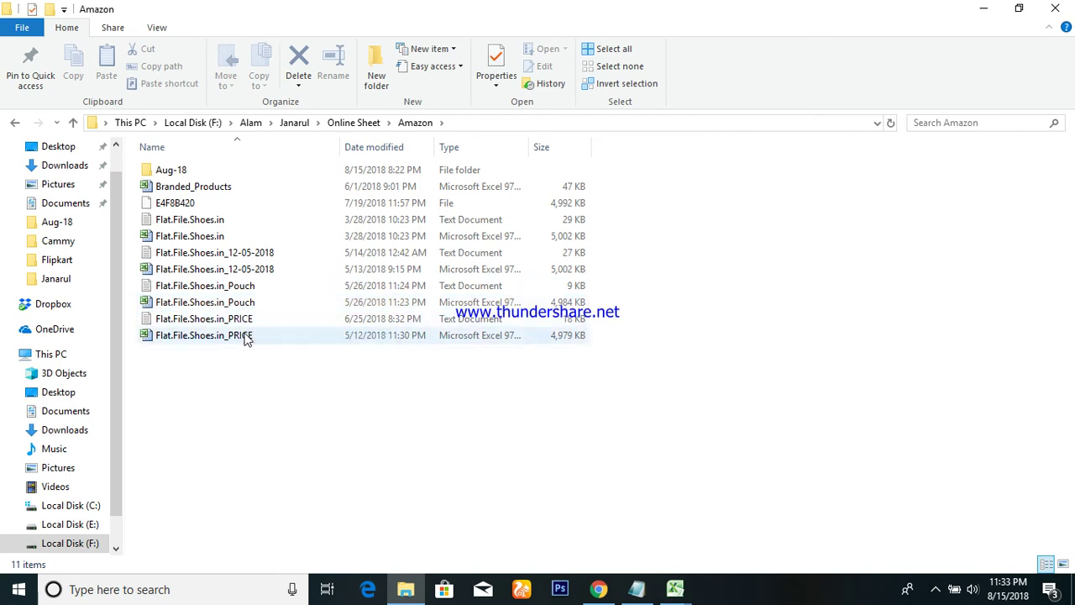
{"action": "double_click", "coordinate": [247, 337]}
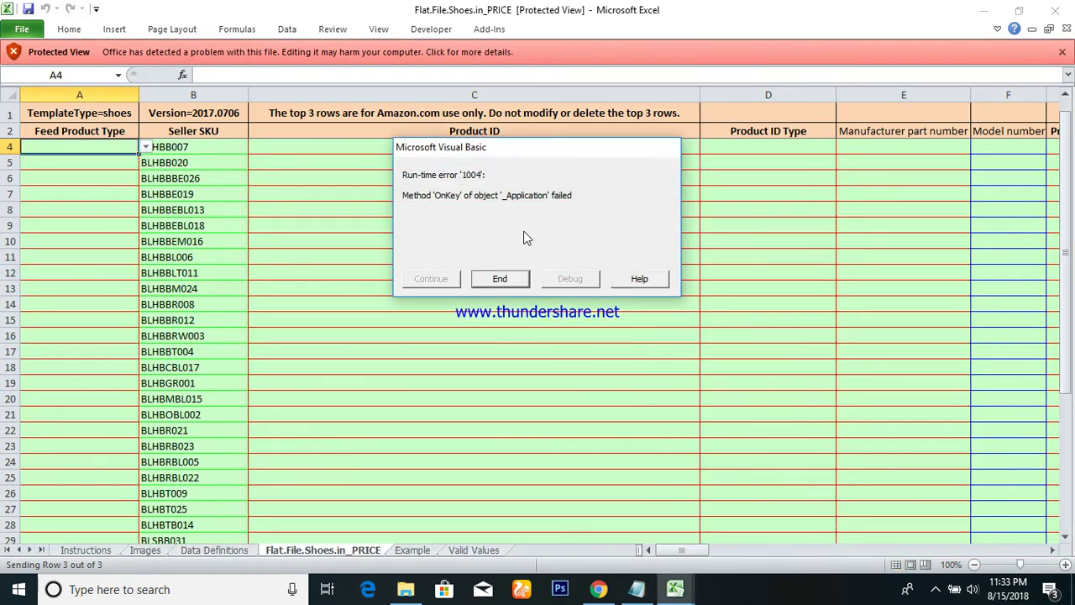
{"action": "left_click", "coordinate": [500, 279]}
Step: Copy the first Sale Start Date, 2018-05-12, from U4 of the Flat.File.Shoes.in_PRICE sheet
{"action": "left_click", "coordinate": [480, 149]}
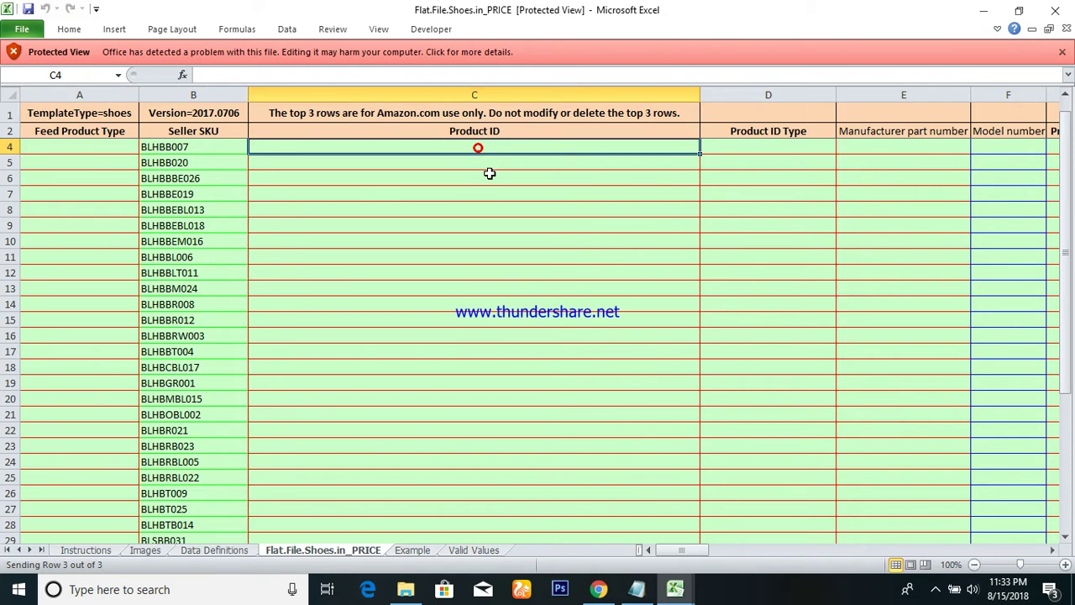
{"action": "key", "text": "Right"}
{"action": "key", "text": "Right"}
{"action": "key", "text": "Right"}
{"action": "key", "text": "Right"}
{"action": "key", "text": "Right"}
{"action": "key", "text": "Right"}
{"action": "key", "text": "Right"}
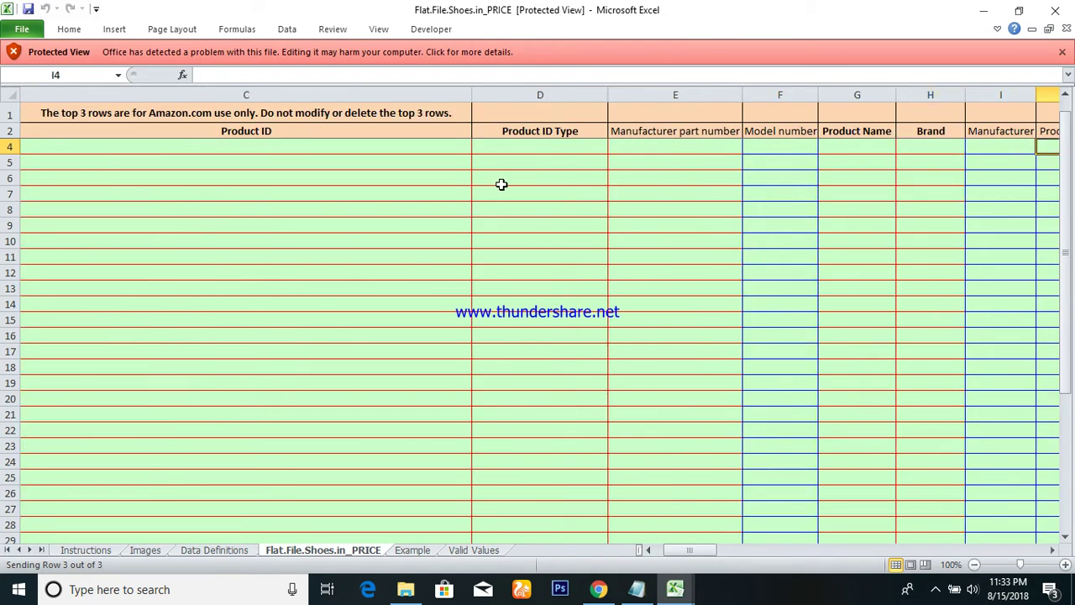
{"action": "key", "text": "Right"}
{"action": "key", "text": "Right"}
{"action": "key", "text": "Right"}
{"action": "key", "text": "Right"}
{"action": "key", "text": "Right"}
{"action": "key", "text": "Right"}
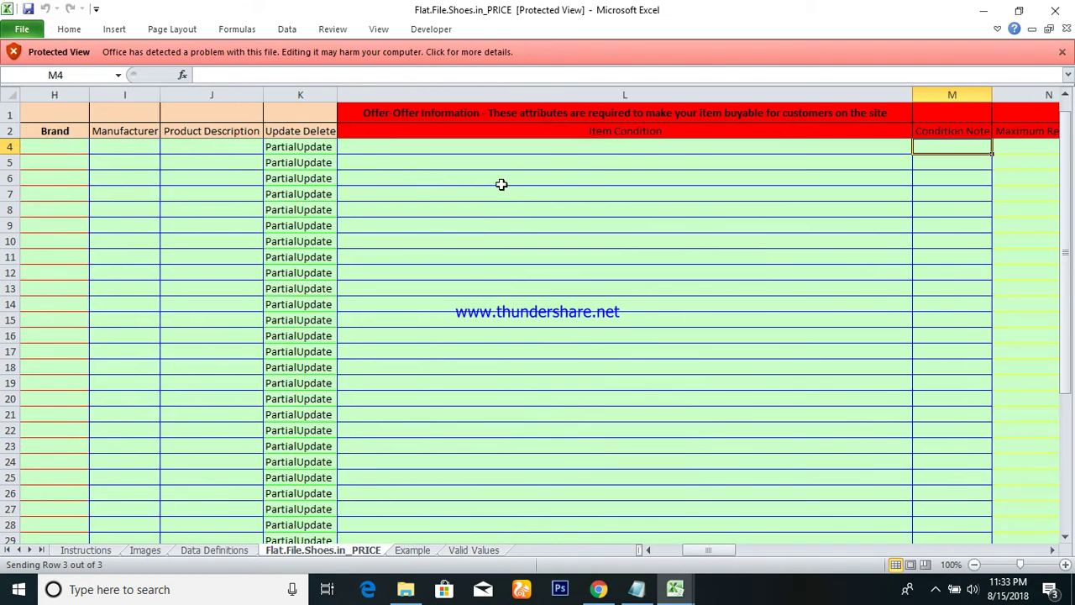
{"action": "key", "text": "Right"}
{"action": "key", "text": "Right"}
{"action": "key", "text": "Right"}
{"action": "key", "text": "Right"}
{"action": "key", "text": "Right"}
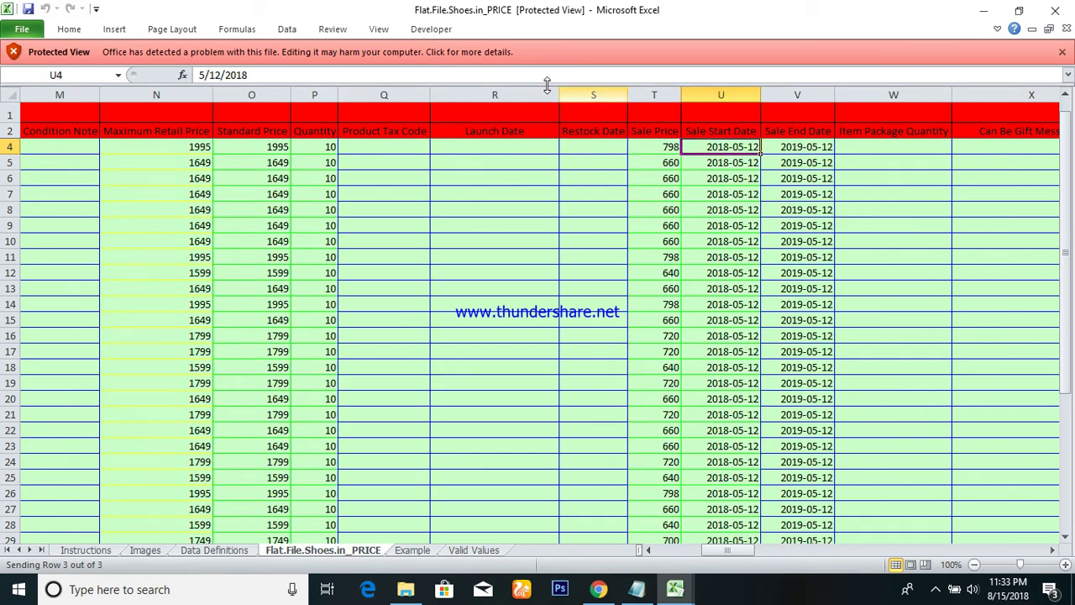
{"action": "key", "text": "ctrl+c"}
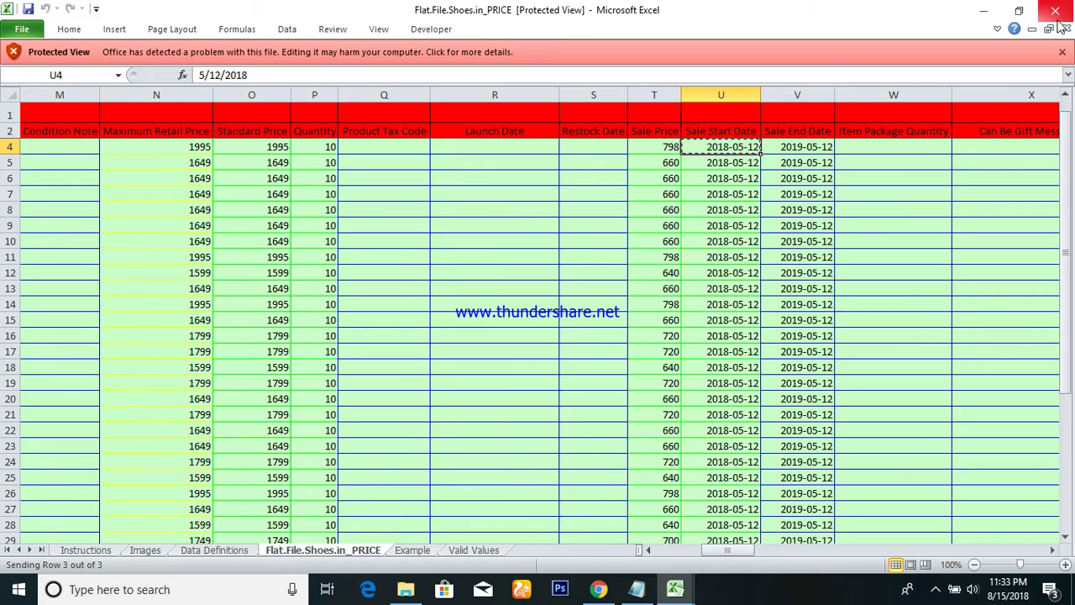
{"action": "left_click", "coordinate": [983, 11]}
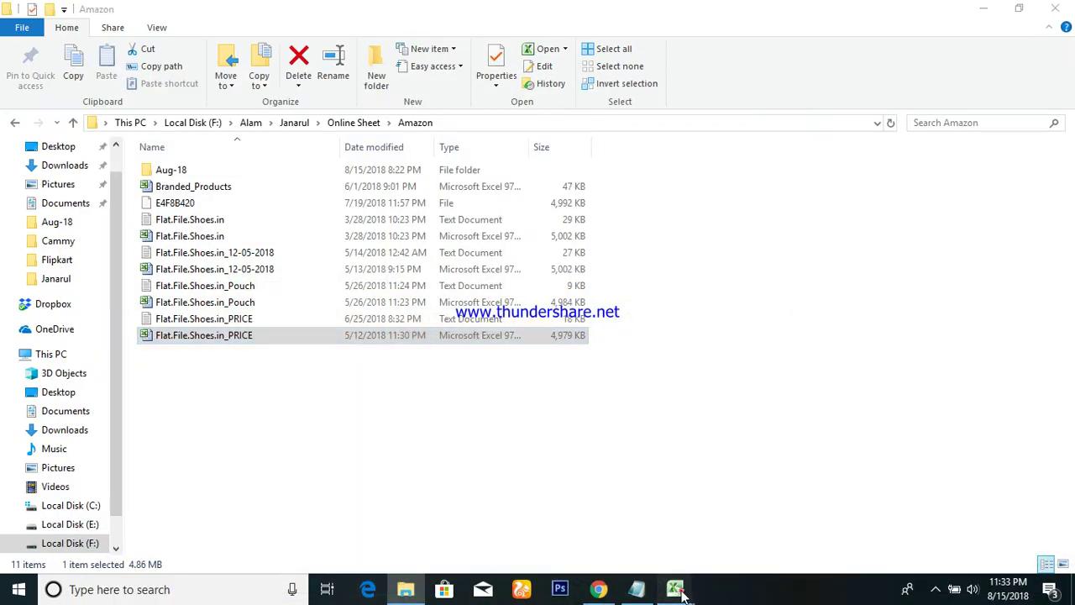
{"action": "mouse_move", "coordinate": [675, 588]}
{"action": "left_click", "coordinate": [513, 508]}
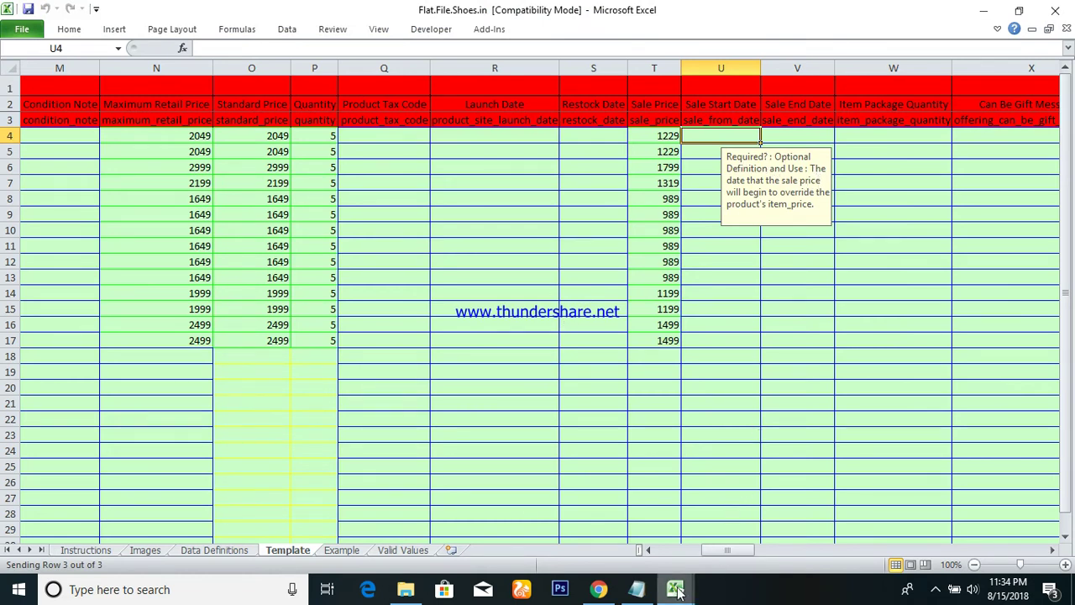
{"action": "mouse_move", "coordinate": [675, 588]}
{"action": "left_click", "coordinate": [823, 508]}
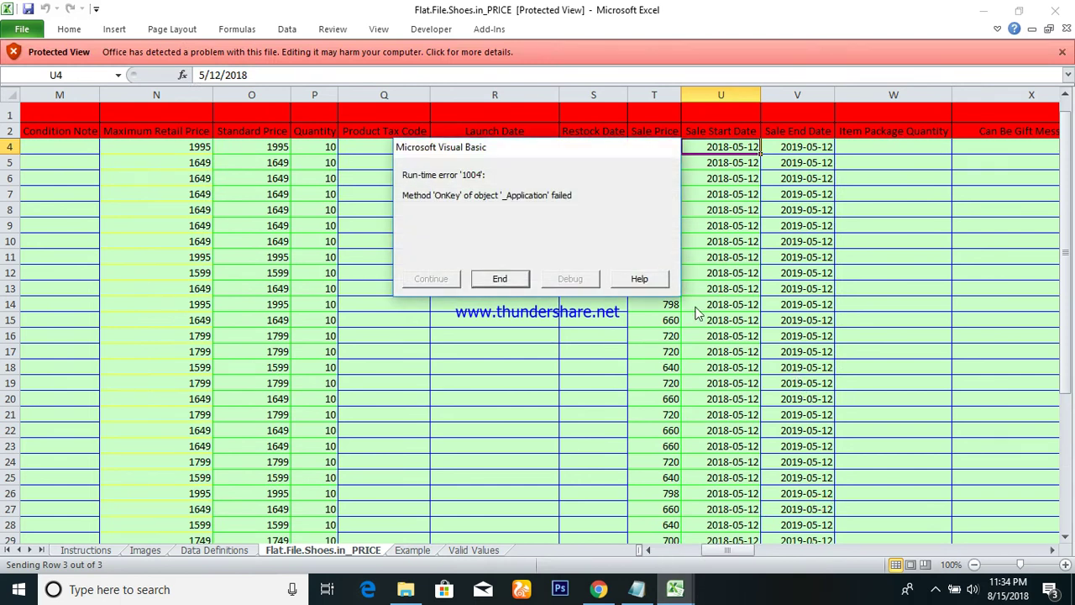
{"action": "left_click", "coordinate": [501, 278]}
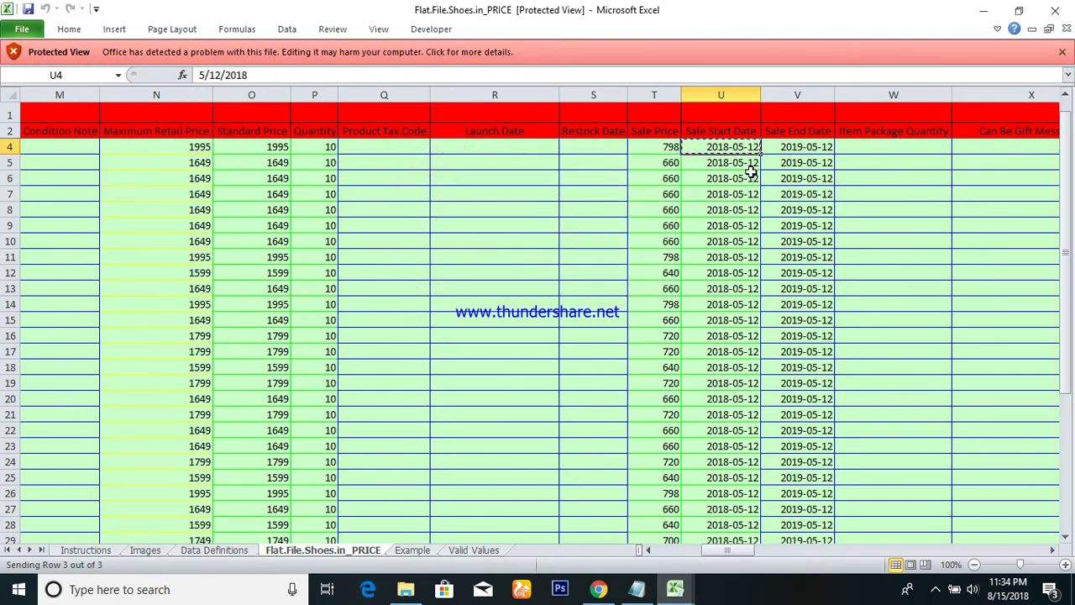
Step: Enable editing of the protected Flat.File.Shoes.in_PRICE workbook and dismiss the run-time error
{"action": "left_click", "coordinate": [22, 29]}
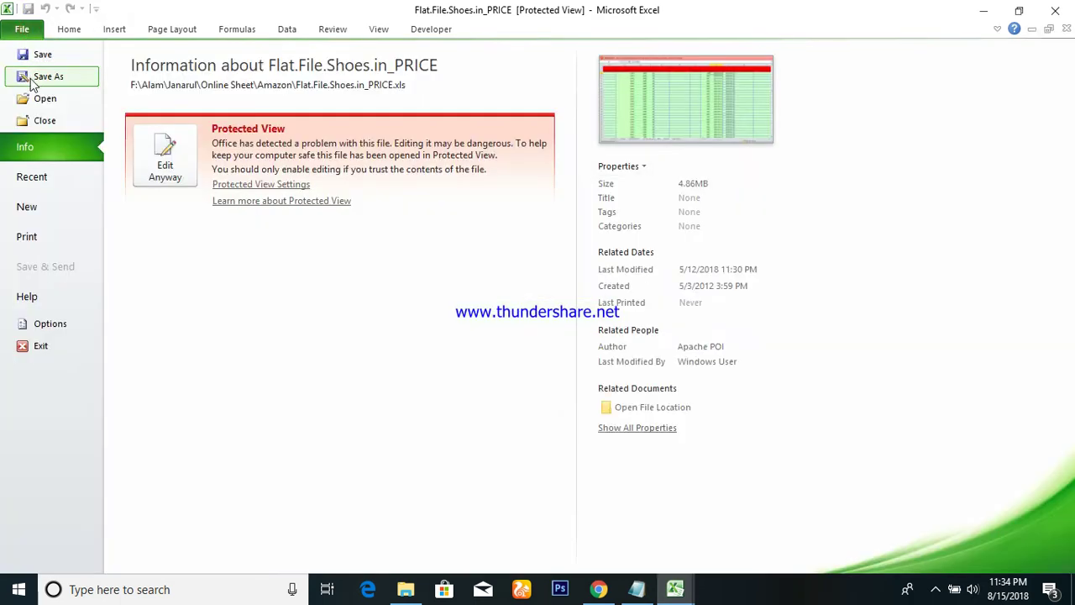
{"action": "left_click", "coordinate": [165, 151]}
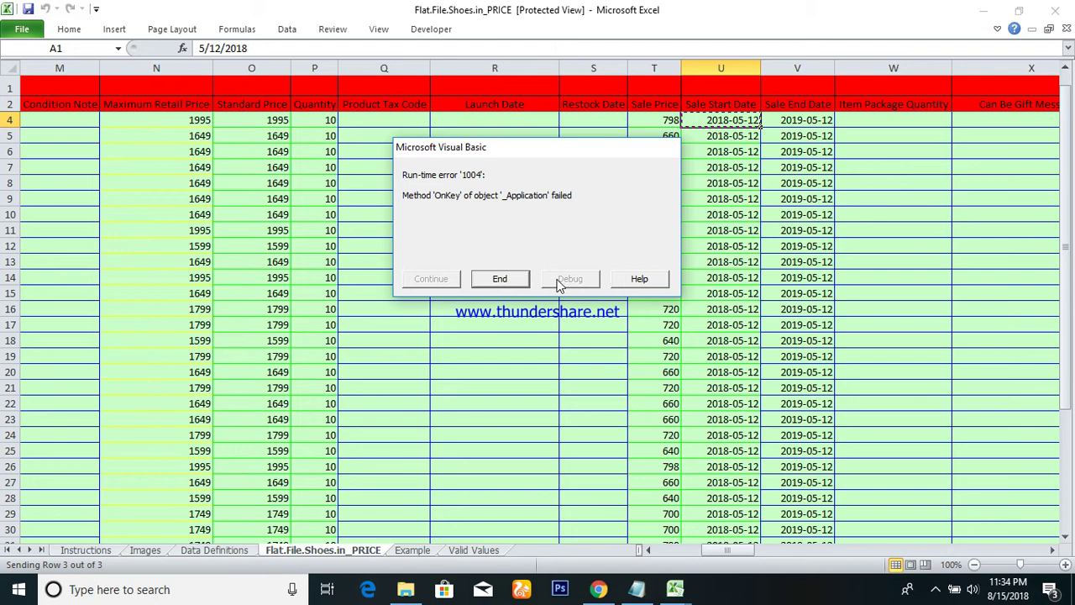
{"action": "left_click", "coordinate": [508, 284]}
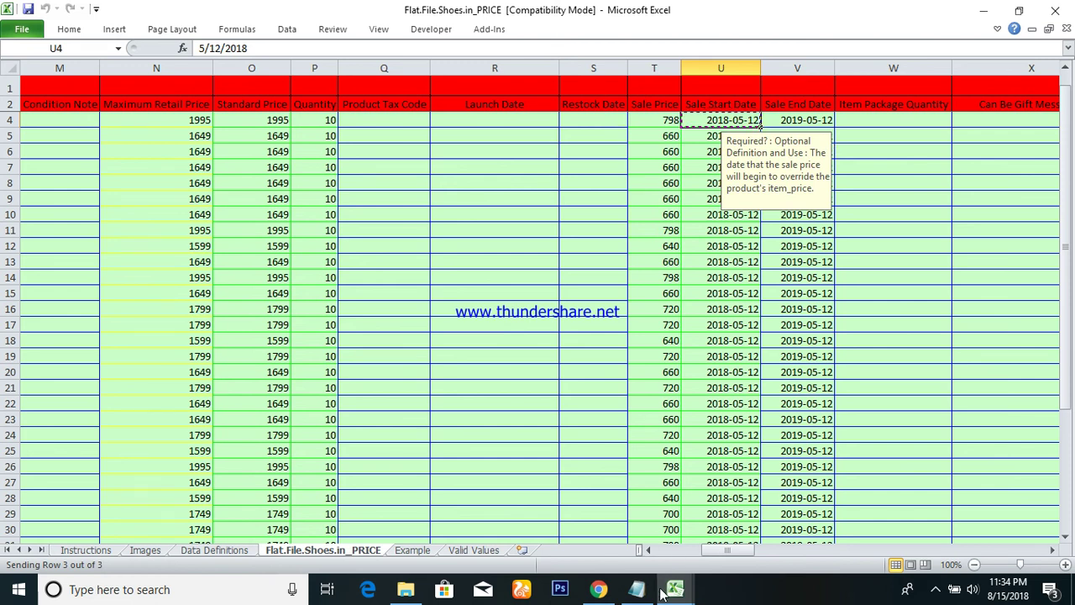
Step: Switch back to the Flat.File.Shoes.in template, paste the copied date into Sale Start Date cell U4 and change it to 8/15/2018
{"action": "mouse_move", "coordinate": [674, 588]}
{"action": "left_click", "coordinate": [546, 508]}
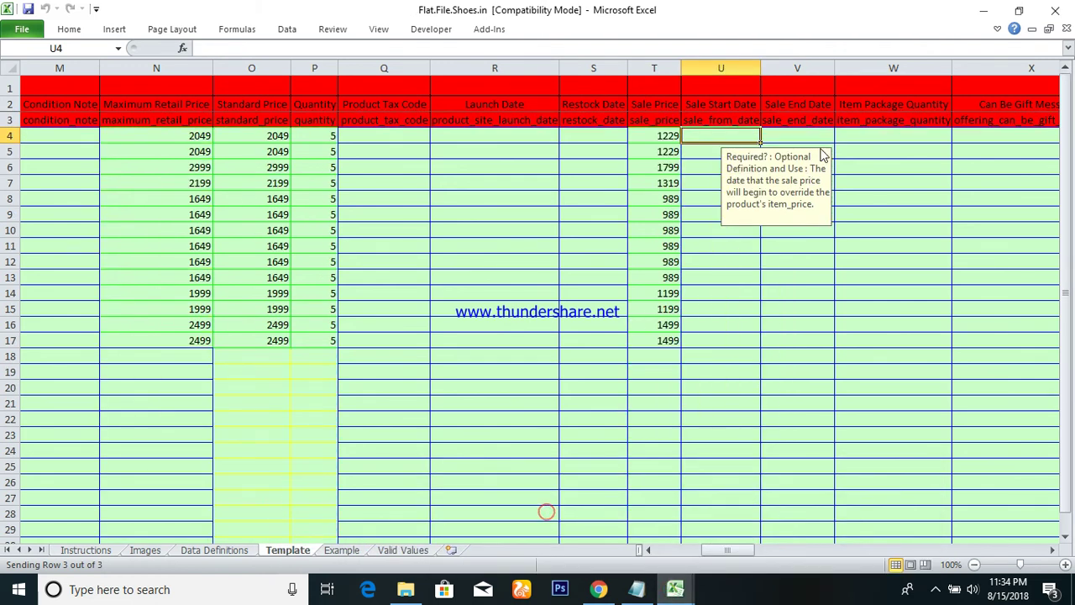
{"action": "key", "text": "ctrl+v"}
{"action": "double_click", "coordinate": [749, 135]}
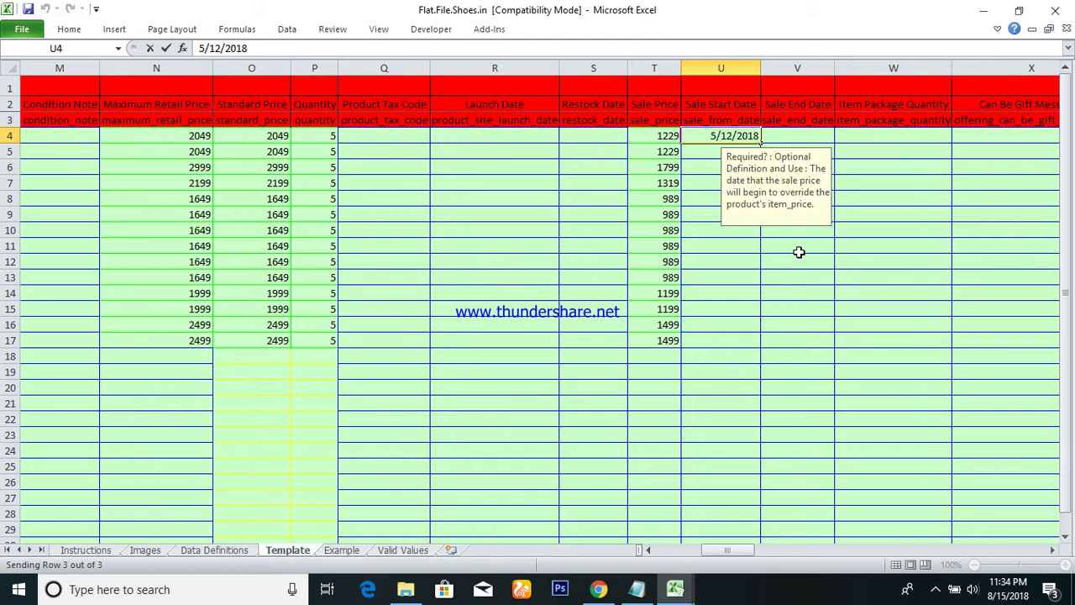
{"action": "key", "text": "Home"}
{"action": "key", "text": "shift+Right"}
{"action": "type", "text": "8/"}
{"action": "type", "text": "15"}
{"action": "key", "text": "Return"}
Step: Fill the Sale Start Date from U4 down to the last product row, U17
{"action": "key", "text": "Up"}
{"action": "key", "text": "Left"}
{"action": "key", "text": "ctrl+Down"}
{"action": "key", "text": "Right"}
{"action": "key", "text": "ctrl+shift+Up"}
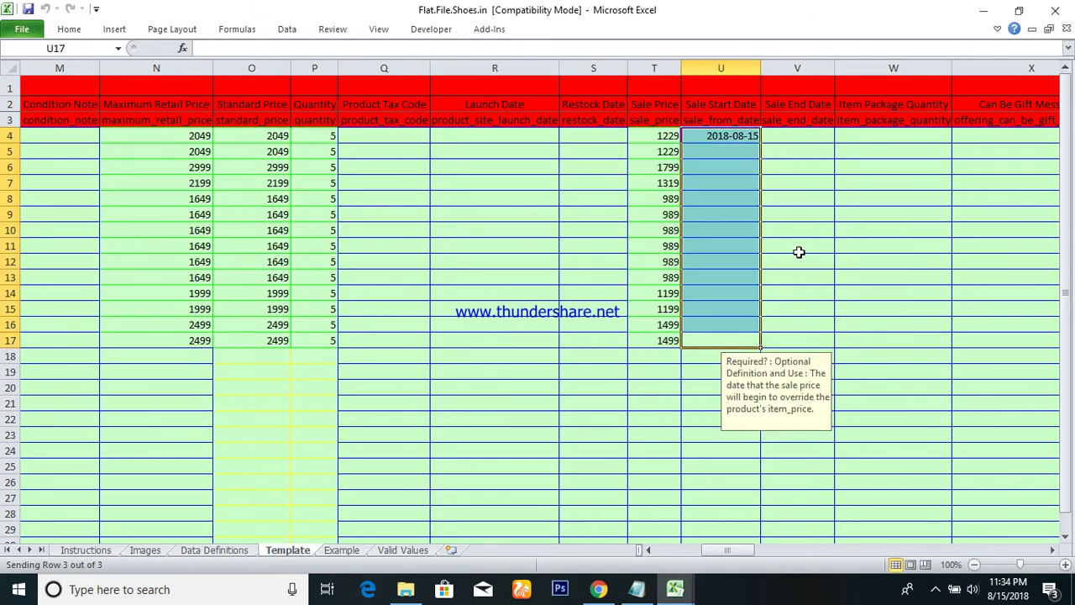
{"action": "key", "text": "ctrl+d"}
Step: Copy the Sale Start Dates U4:U17 into the Sale End Date cells V4:V17
{"action": "key", "text": "ctrl+c"}
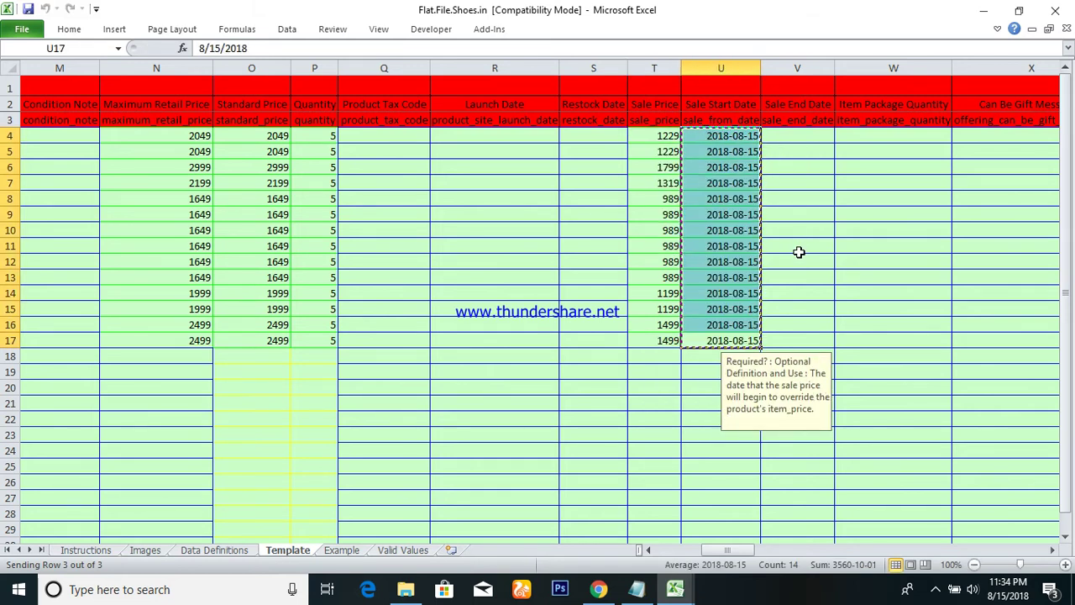
{"action": "key", "text": "Right"}
{"action": "key", "text": "ctrl+Up"}
{"action": "key", "text": "Down"}
{"action": "key", "text": "Return"}
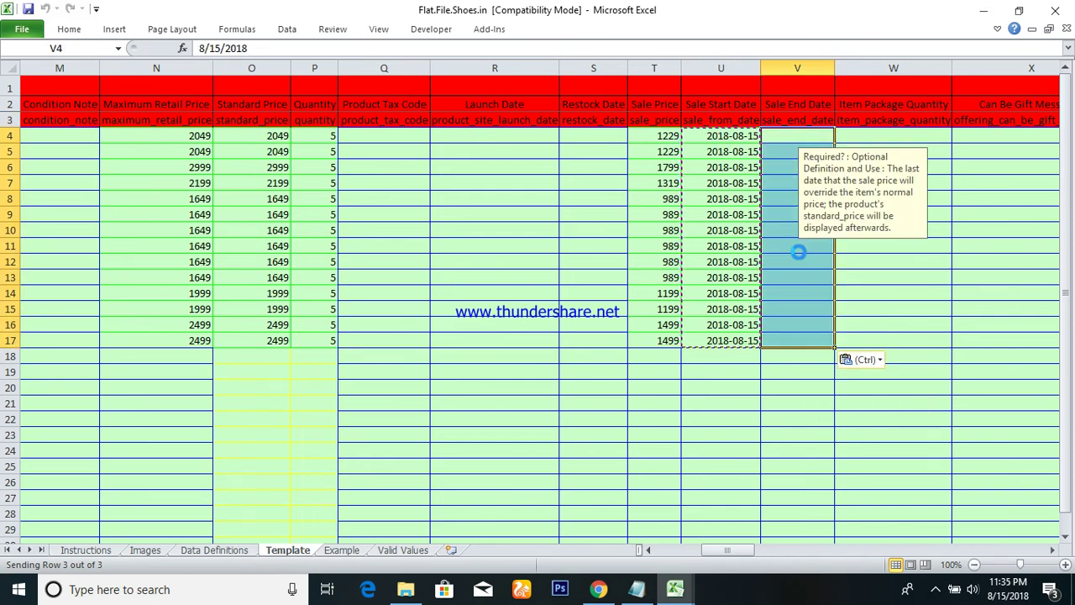
{"action": "key", "text": "Up"}
{"action": "key", "text": "Down"}
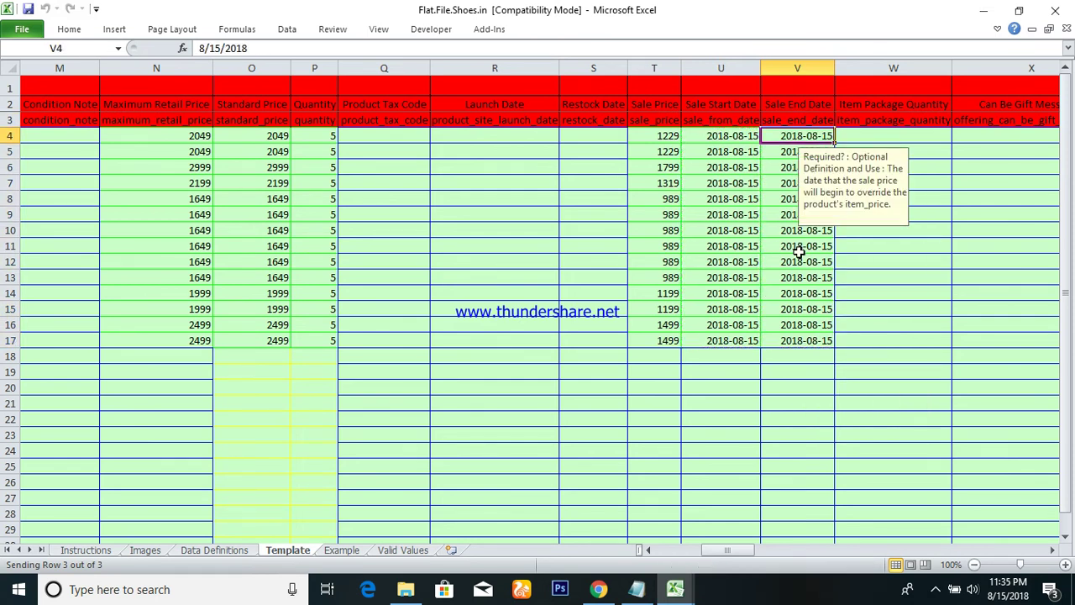
Step: Change the first Sale End Date in V4 to 8/15/2019 and fill it down to V17
{"action": "key", "text": "F2"}
{"action": "key", "text": "BackSpace"}
{"action": "type", "text": "9"}
{"action": "key", "text": "Return"}
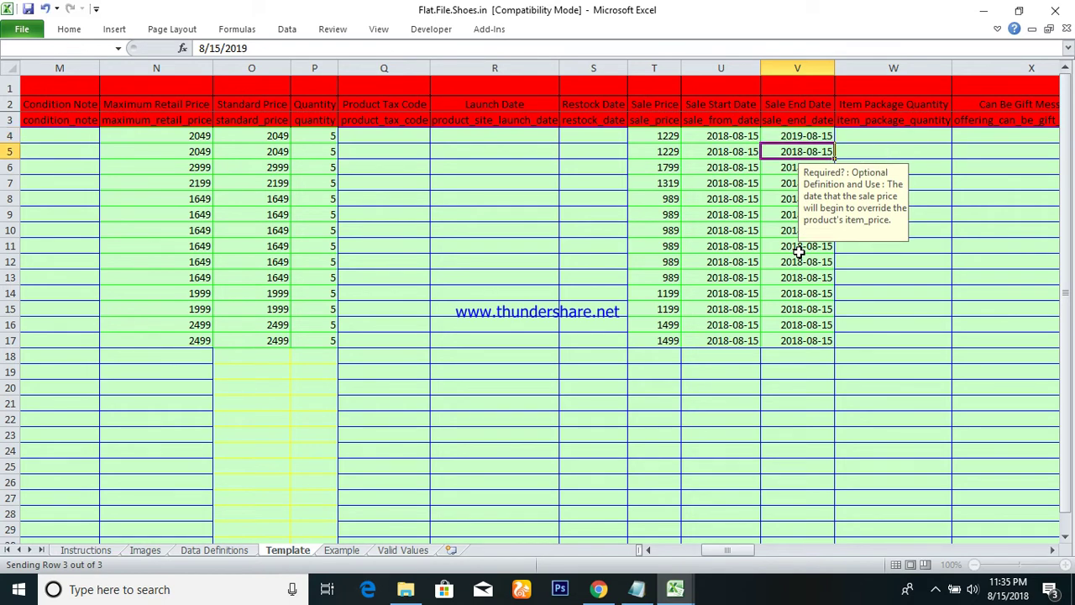
{"action": "key", "text": "Up"}
{"action": "key", "text": "ctrl+shift+Down"}
{"action": "key", "text": "ctrl+d"}
Step: Enter an Item Package Quantity of 1 in W4 and fill it down to W17
{"action": "key", "text": "Right"}
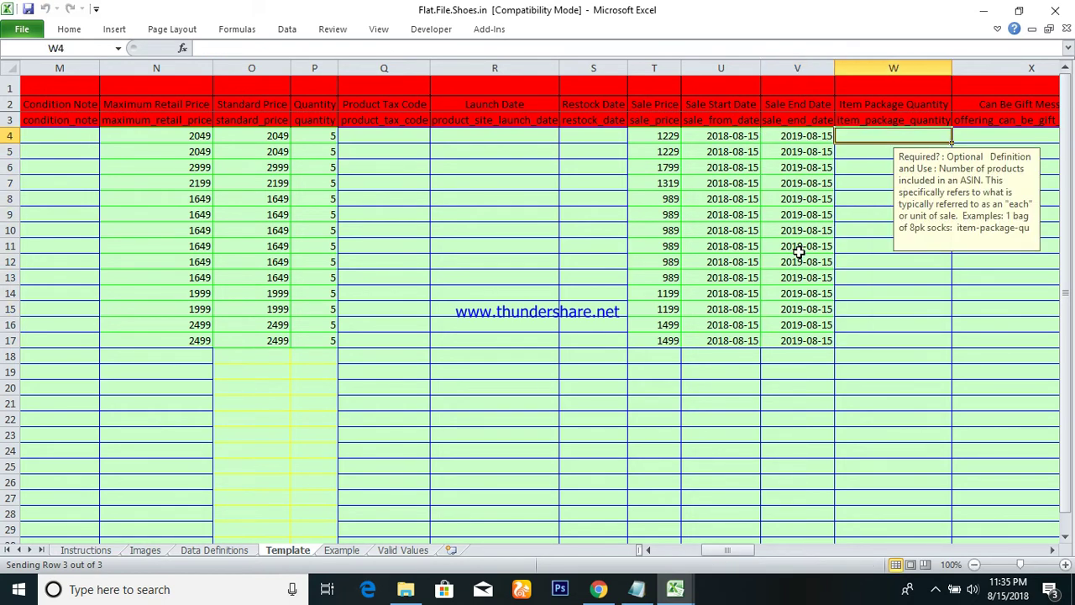
{"action": "type", "text": "1"}
{"action": "key", "text": "Left"}
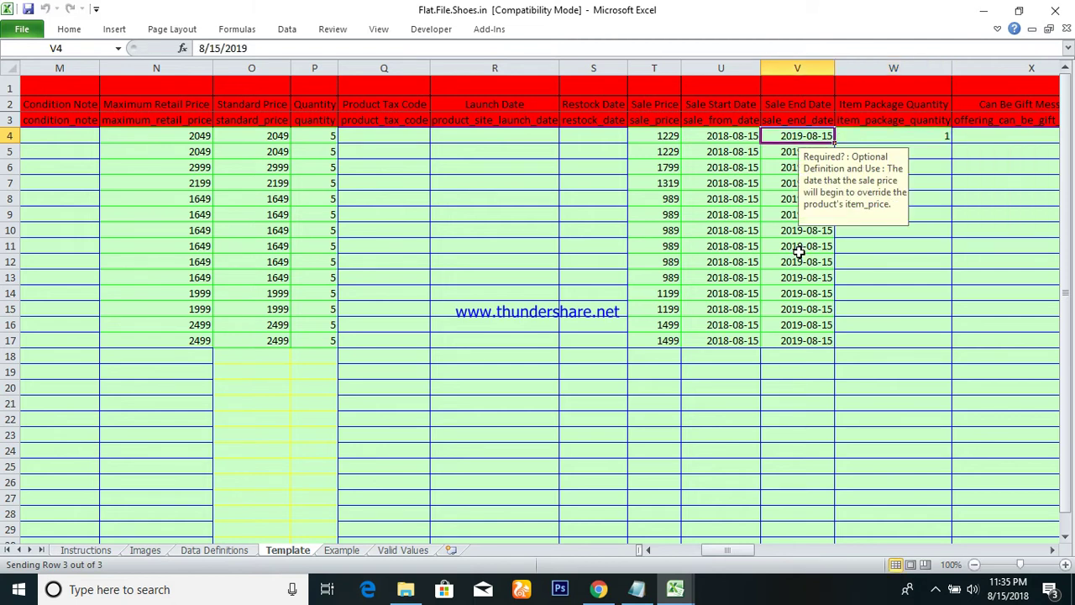
{"action": "key", "text": "ctrl+Down"}
{"action": "key", "text": "Right"}
{"action": "key", "text": "ctrl+shift+Up"}
{"action": "key", "text": "ctrl+d"}
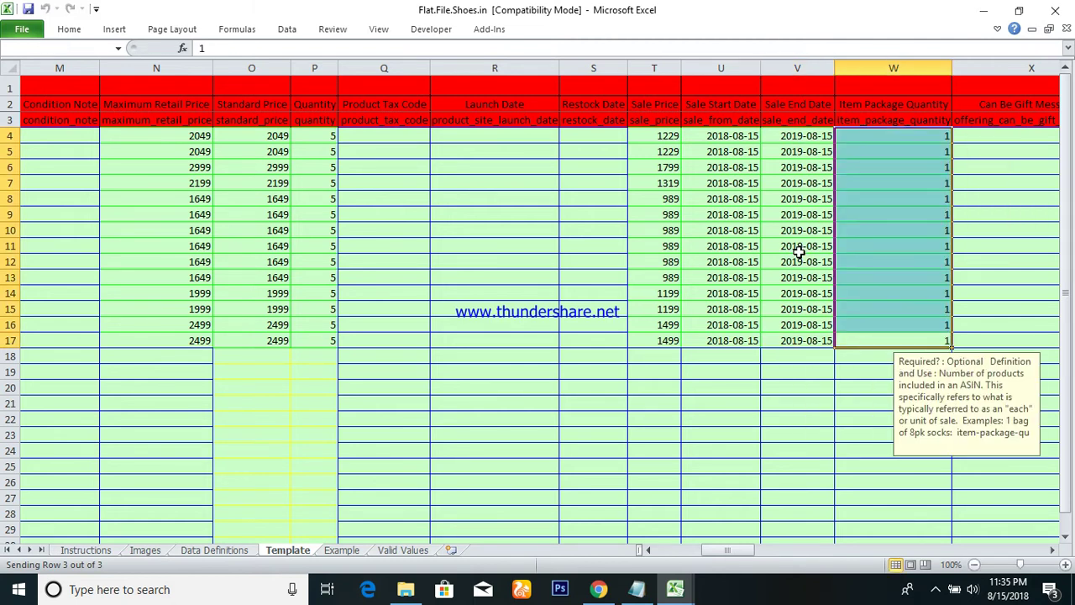
Step: Set Can Be Gift Messaged to False for the first product in X4
{"action": "key", "text": "ctrl+Right"}
{"action": "key", "text": "ctrl+Left"}
{"action": "key", "text": "Right"}
{"action": "key", "text": "ctrl+Up"}
{"action": "key", "text": "Down"}
{"action": "key", "text": "alt+Down"}
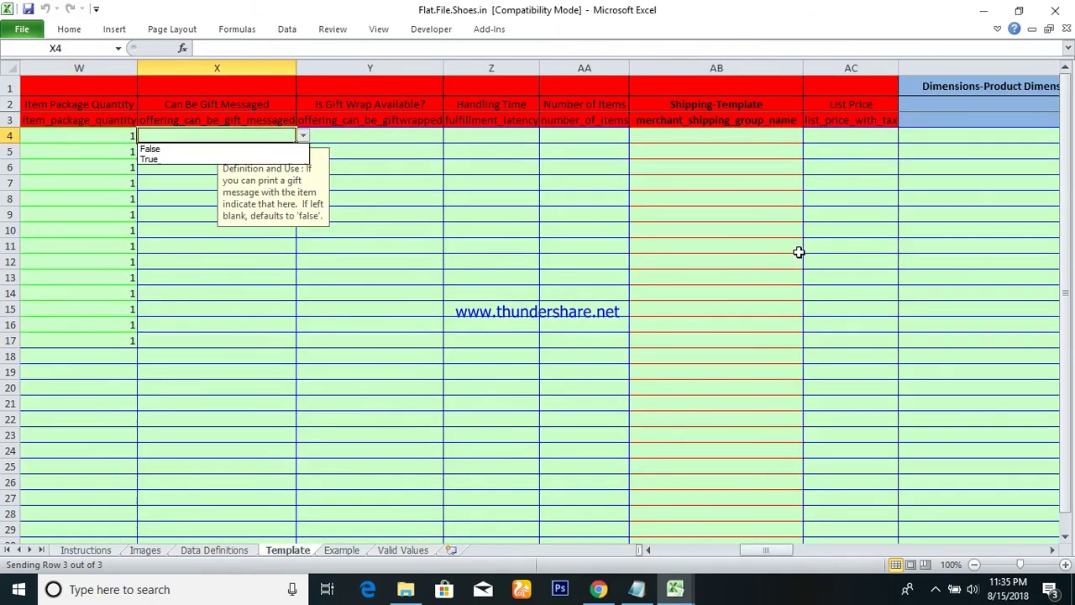
{"action": "key", "text": "Escape"}
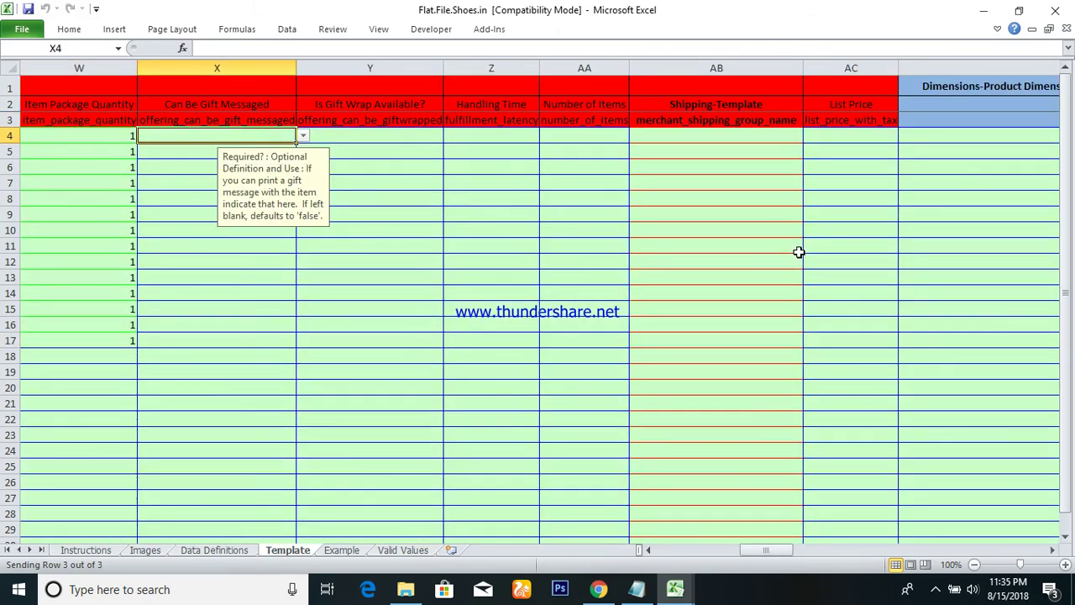
{"action": "key", "text": "alt+Down"}
{"action": "key", "text": "Down"}
{"action": "key", "text": "Return"}
Step: Fill the Can Be Gift Messaged value from X4 down to X17
{"action": "key", "text": "Left"}
{"action": "key", "text": "ctrl+Down"}
{"action": "key", "text": "Right"}
{"action": "key", "text": "ctrl+shift+Up"}
{"action": "key", "text": "ctrl+d"}
Step: Set Is Gift Wrap Available to False for the first product in Y4
{"action": "key", "text": "Right"}
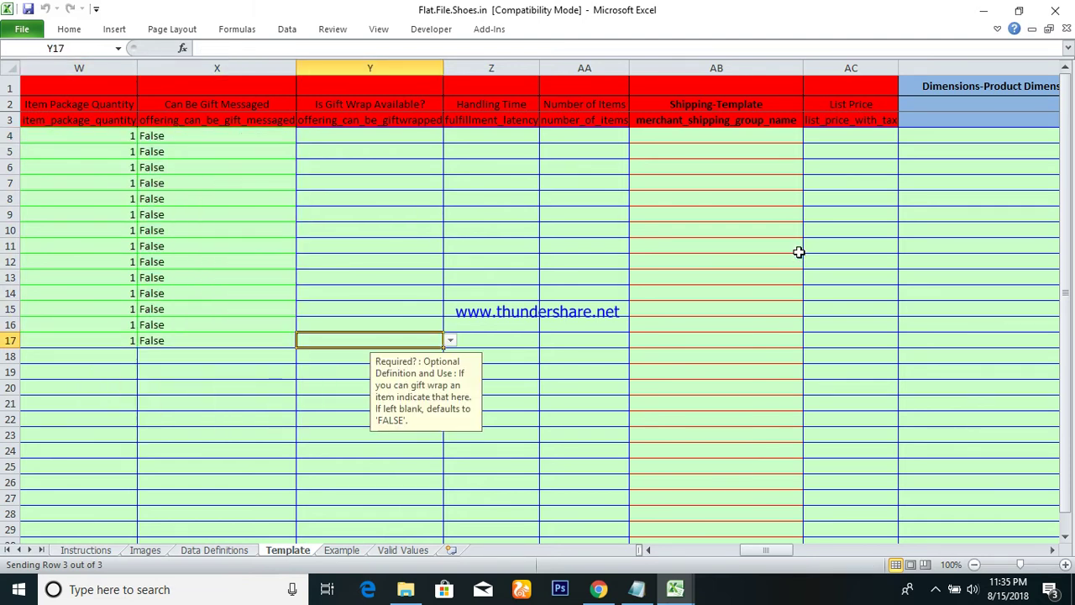
{"action": "key", "text": "ctrl+Up"}
{"action": "key", "text": "Down"}
{"action": "key", "text": "alt+Down"}
{"action": "key", "text": "Down"}
{"action": "key", "text": "Down"}
{"action": "key", "text": "Up"}
{"action": "key", "text": "Return"}
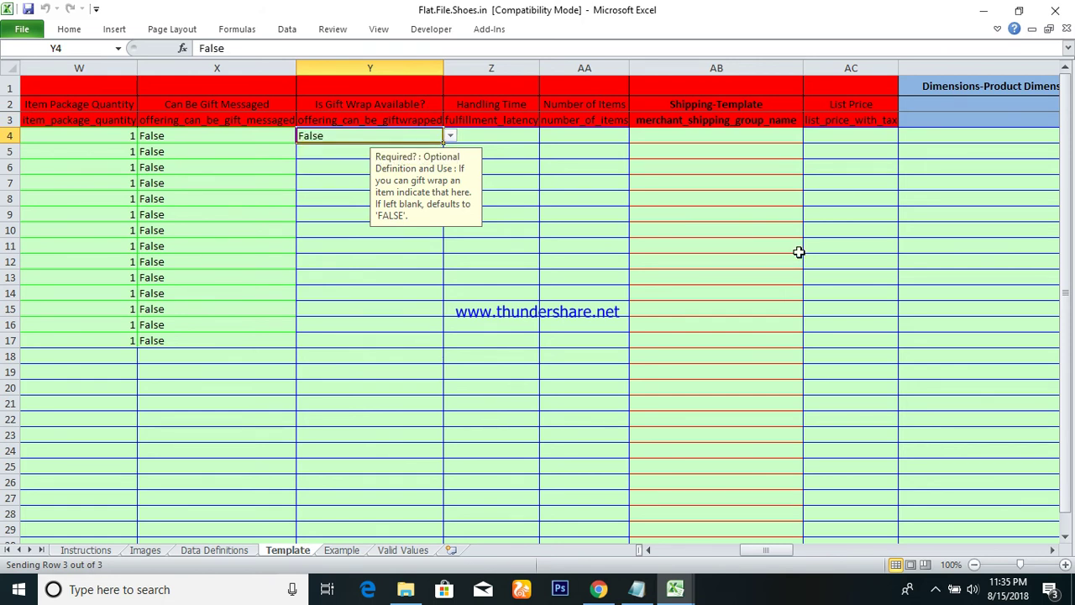
Step: Fill the Is Gift Wrap Available value from Y4 down to Y17
{"action": "key", "text": "Left"}
{"action": "key", "text": "ctrl+Down"}
{"action": "key", "text": "Right"}
{"action": "key", "text": "ctrl+shift+Up"}
{"action": "key", "text": "ctrl+d"}
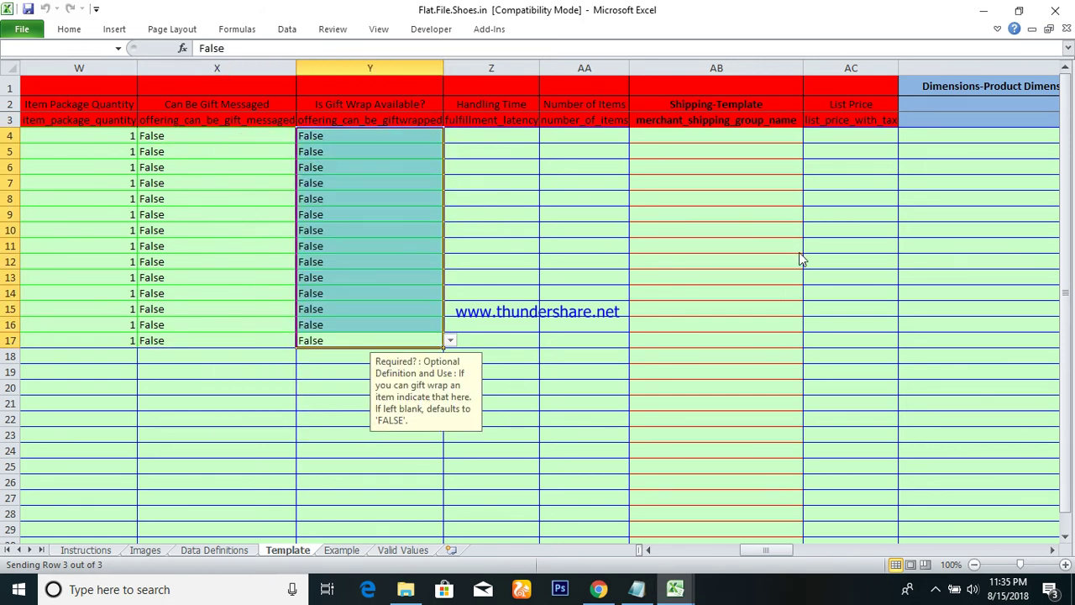
Step: Enter a Handling Time of 2 in Z4 and fill it down to Z17
{"action": "key", "text": "Right"}
{"action": "key", "text": "ctrl+Up"}
{"action": "key", "text": "Down"}
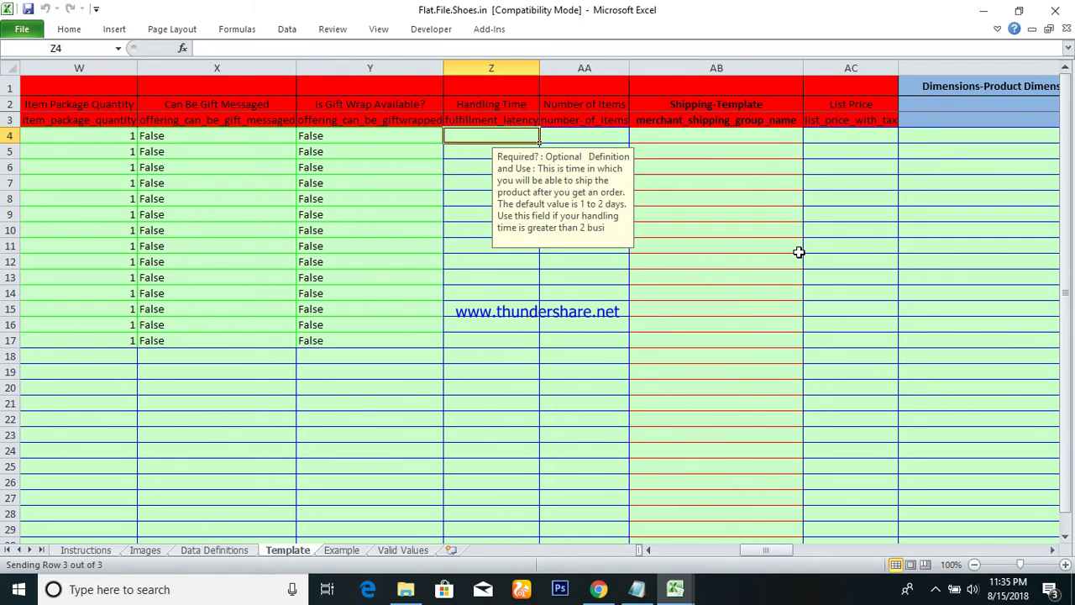
{"action": "type", "text": "2"}
{"action": "key", "text": "Left"}
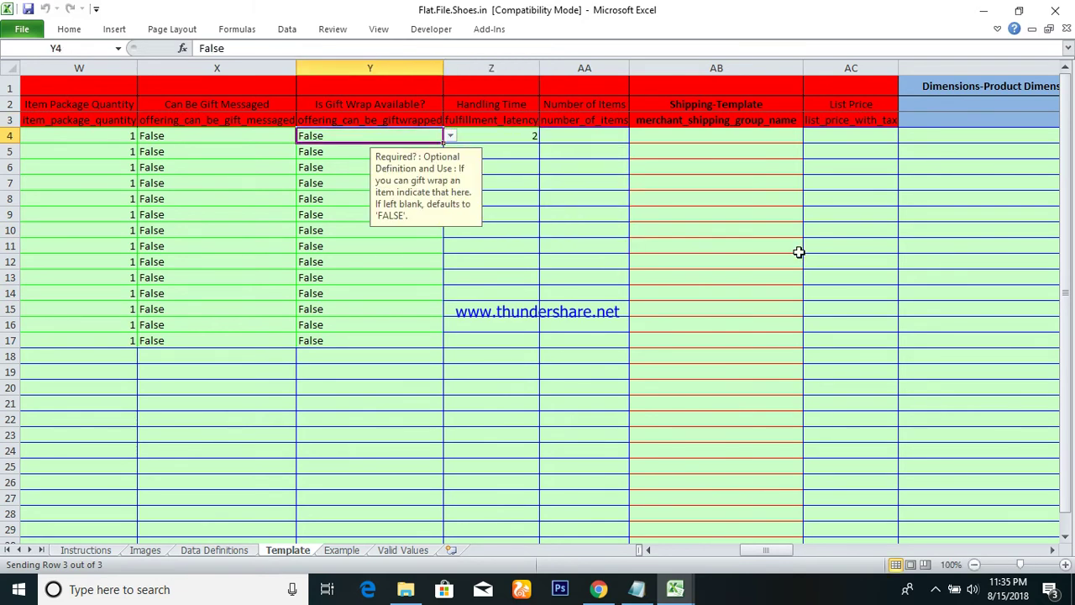
{"action": "key", "text": "ctrl+Down"}
{"action": "key", "text": "Right"}
{"action": "key", "text": "ctrl+shift+Up"}
{"action": "key", "text": "ctrl+d"}
Step: Check which Shipping-Template options are available for the first product in AB4, leaving the cell unfilled
{"action": "key", "text": "Right"}
{"action": "key", "text": "ctrl+Up"}
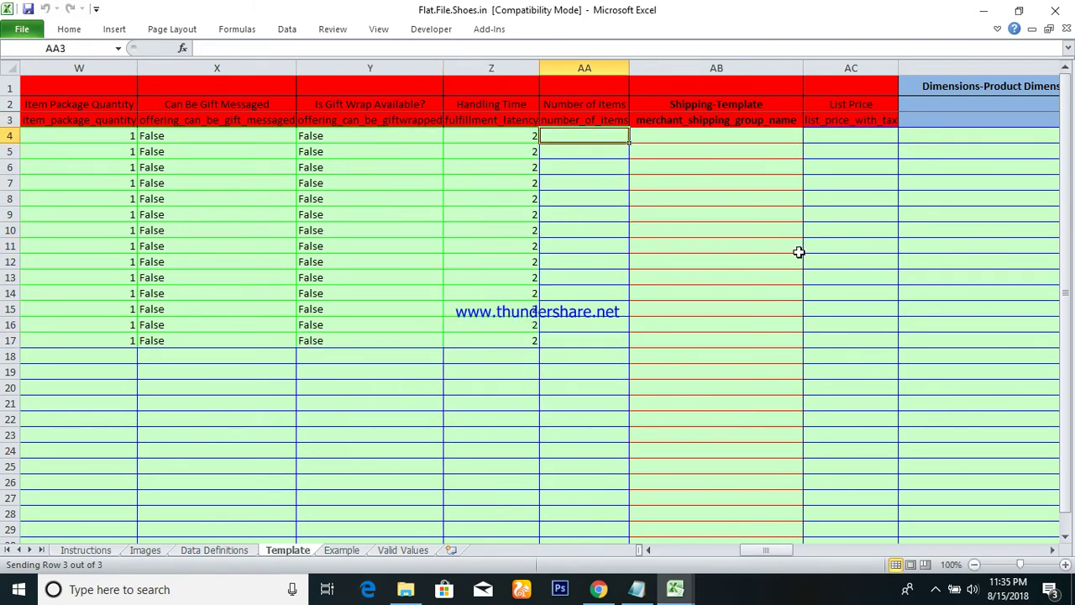
{"action": "key", "text": "Down"}
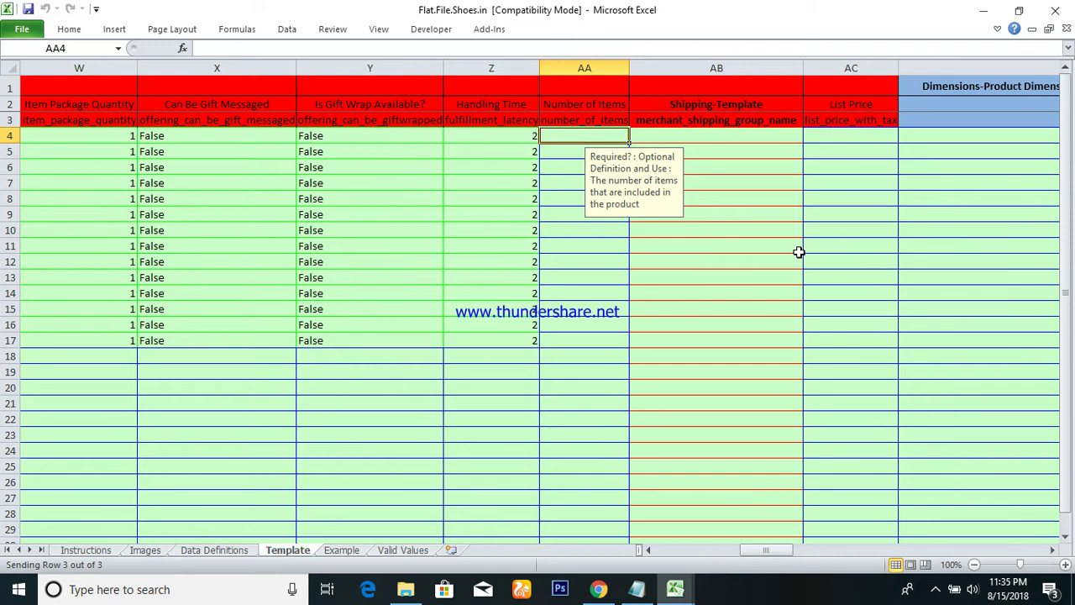
{"action": "key", "text": "Right"}
{"action": "key", "text": "alt+Down"}
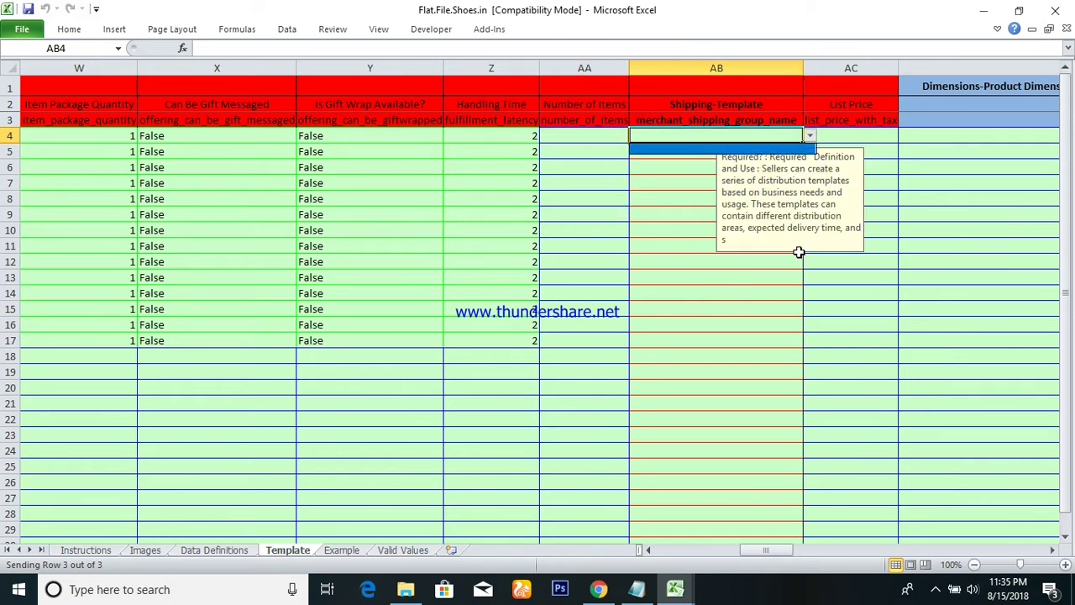
{"action": "key", "text": "Escape"}
Step: Enter a Shipping Weight of 420 for the first product in AD4
{"action": "key", "text": "Right"}
{"action": "key", "text": "Right"}
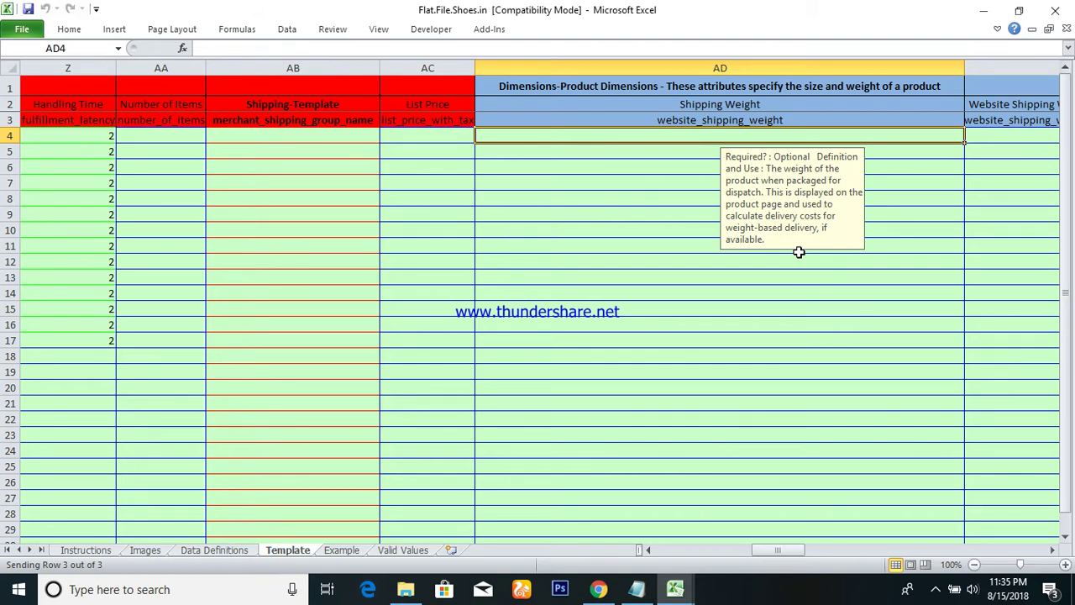
{"action": "type", "text": "42"}
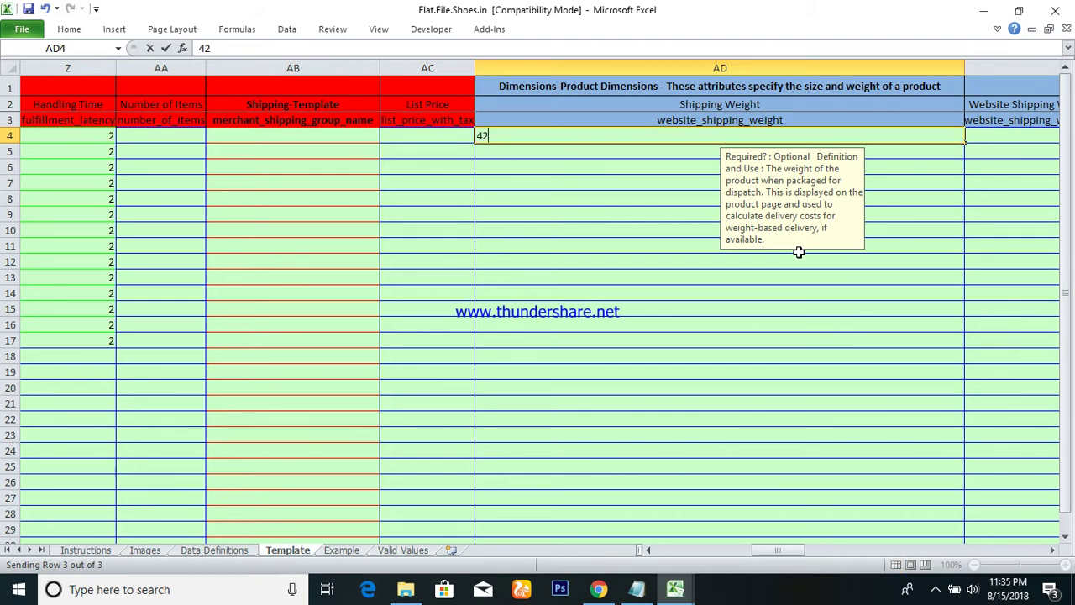
{"action": "key", "text": "Return"}
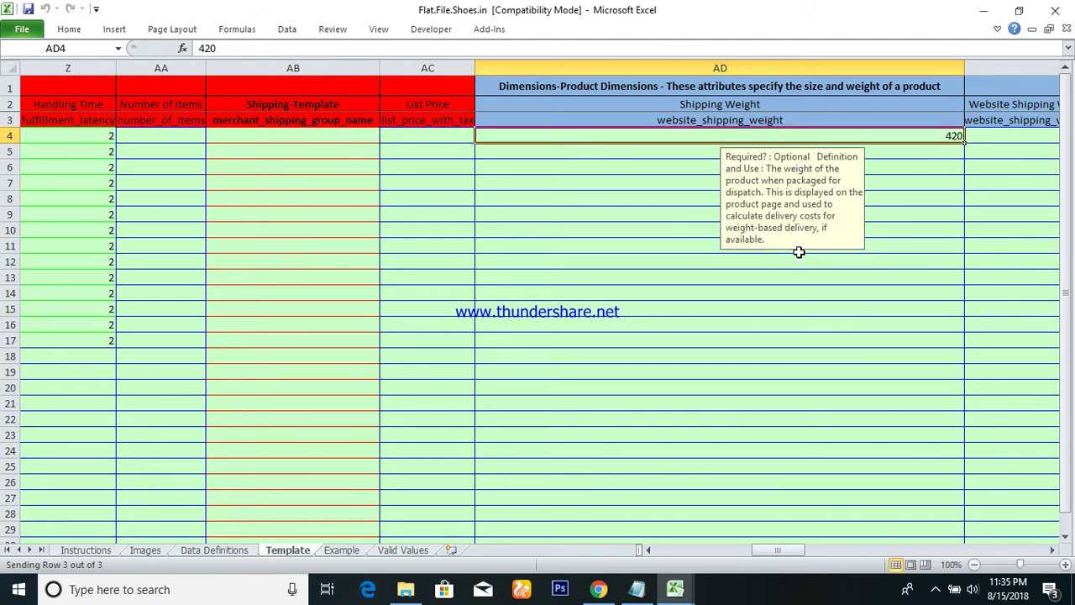
Step: Fill the Shipping Weight from AD4 down to the last product row, AD17
{"action": "key", "text": "shift+Down"}
{"action": "key", "text": "shift+Down"}
{"action": "key", "text": "shift+Down"}
{"action": "key", "text": "shift+Down"}
{"action": "key", "text": "shift+Down"}
{"action": "key", "text": "shift+Down"}
{"action": "key", "text": "shift+Down"}
{"action": "key", "text": "shift+Down"}
{"action": "key", "text": "shift+Down"}
{"action": "key", "text": "shift+Down"}
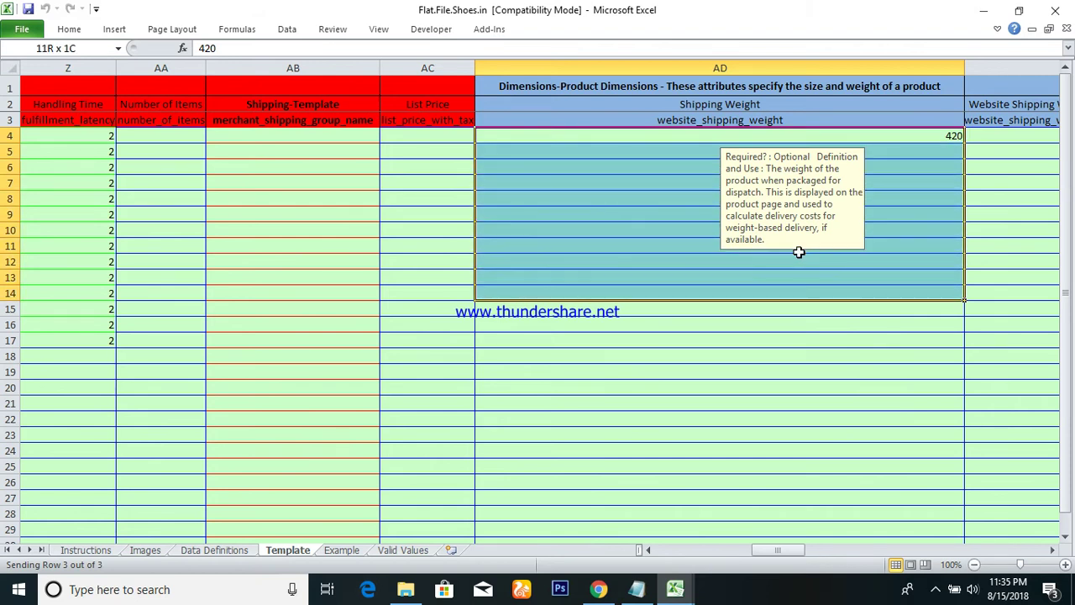
{"action": "key", "text": "shift+Down"}
{"action": "key", "text": "shift+Down"}
{"action": "key", "text": "shift+Down"}
{"action": "key", "text": "ctrl+d"}
Step: Set the Website Shipping Weight Unit Of Measure to GR in AE4 and fill it down to AE17
{"action": "key", "text": "Right"}
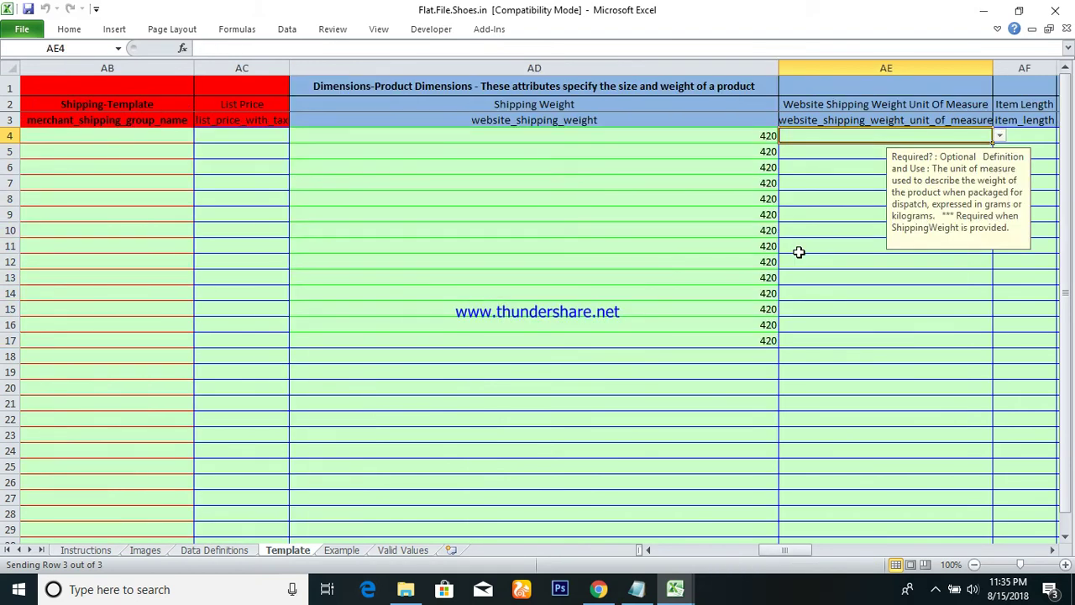
{"action": "key", "text": "alt+Down"}
{"action": "key", "text": "Down"}
{"action": "key", "text": "Return"}
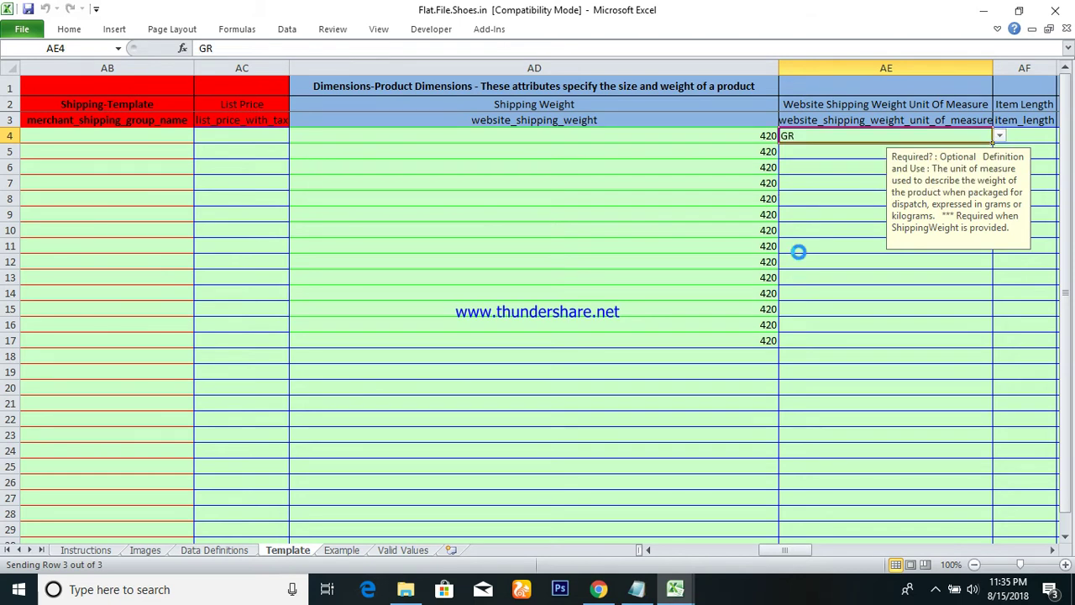
{"action": "key", "text": "Left"}
{"action": "key", "text": "ctrl+Down"}
{"action": "key", "text": "Right"}
{"action": "key", "text": "ctrl+shift+Up"}
{"action": "key", "text": "ctrl+d"}
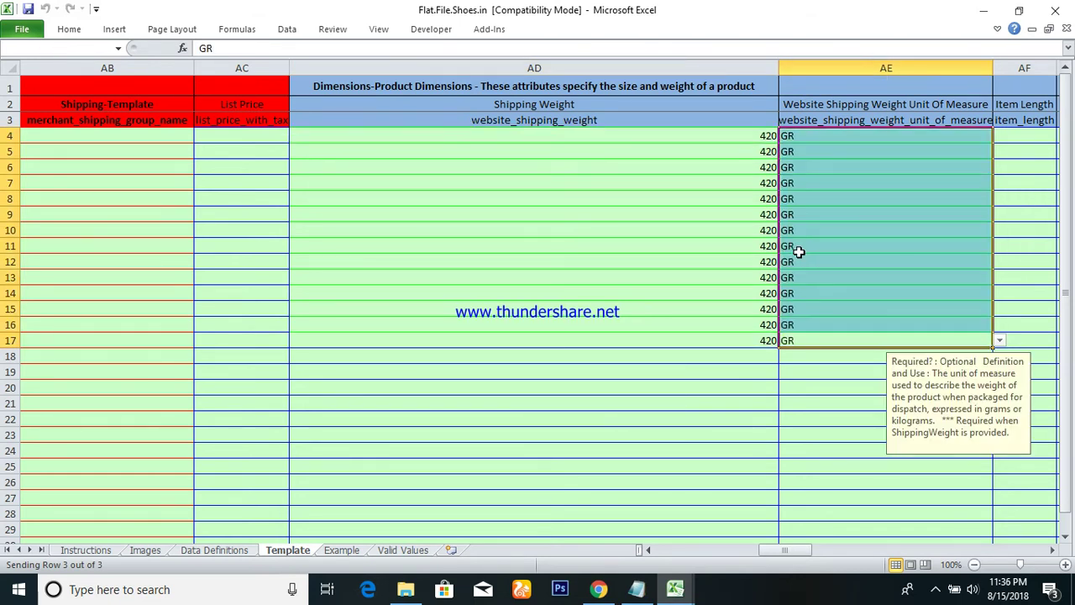
Step: Enter Item Length 25, Item Height 12 and Item Width 7 for the first product in AF4:AH4
{"action": "key", "text": "Right"}
{"action": "key", "text": "Down"}
{"action": "key", "text": "ctrl+Up"}
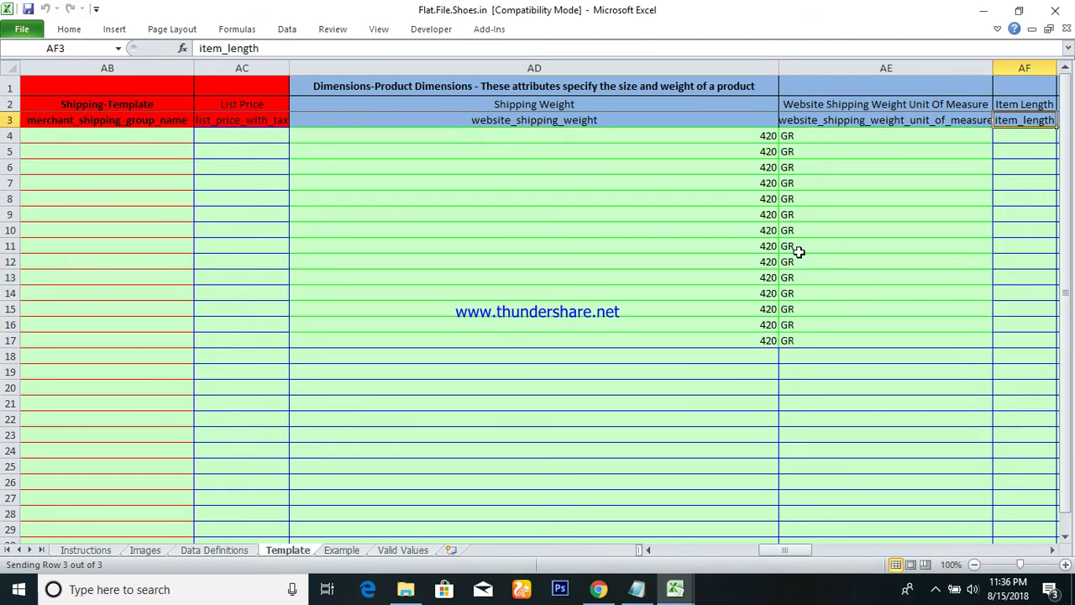
{"action": "key", "text": "Down"}
{"action": "key", "text": "Right"}
{"action": "key", "text": "Left"}
{"action": "key", "text": "Left"}
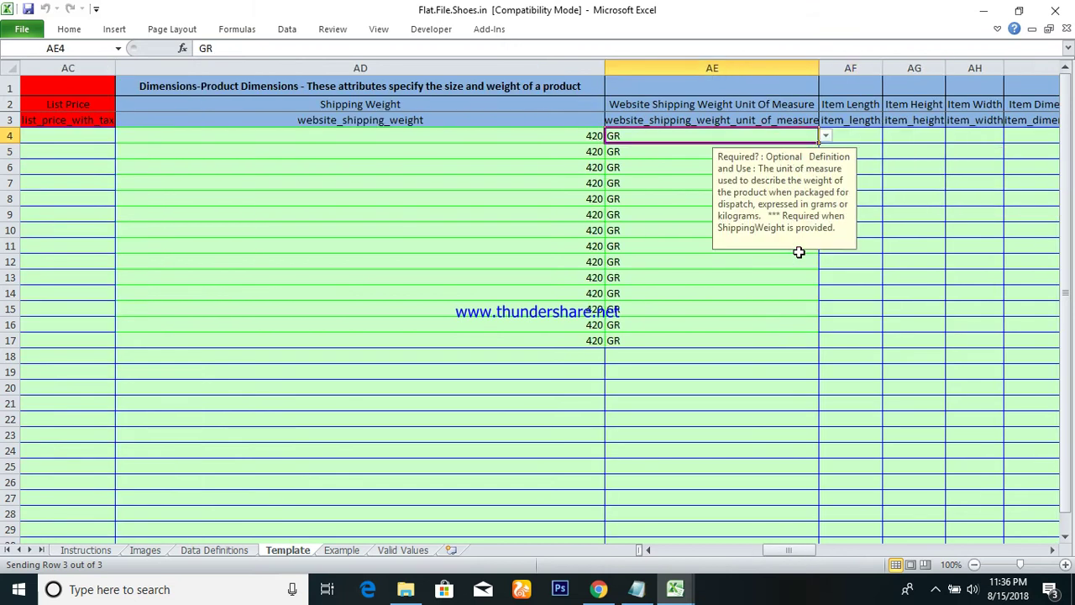
{"action": "key", "text": "Right"}
{"action": "type", "text": "25"}
{"action": "key", "text": "Right"}
{"action": "type", "text": "12"}
{"action": "key", "text": "Right"}
{"action": "type", "text": "7"}
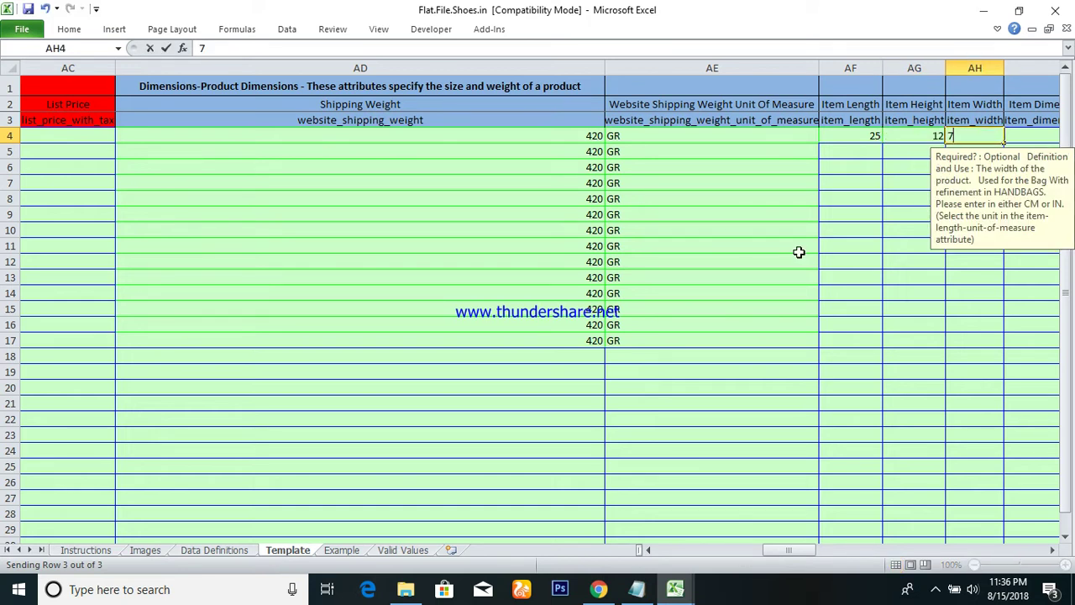
{"action": "key", "text": "Left"}
Step: Set the Item Dimensions Unit Of Measure to CM for the first product in AI4
{"action": "key", "text": "Left"}
{"action": "key", "text": "shift+Right"}
{"action": "key", "text": "Right"}
{"action": "key", "text": "Right"}
{"action": "key", "text": "Right"}
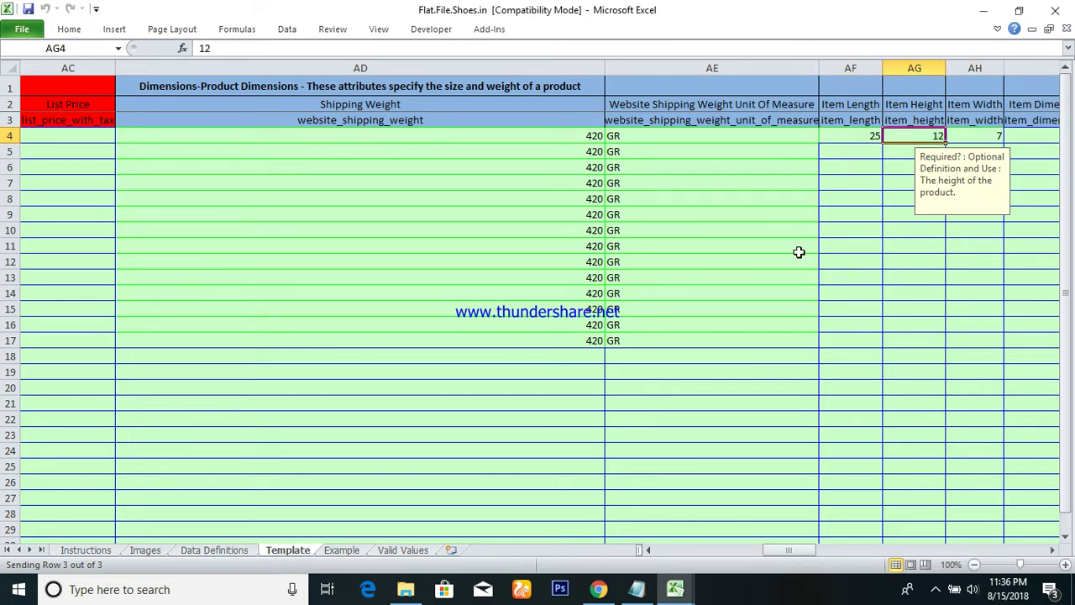
{"action": "key", "text": "alt+Down"}
{"action": "key", "text": "Down"}
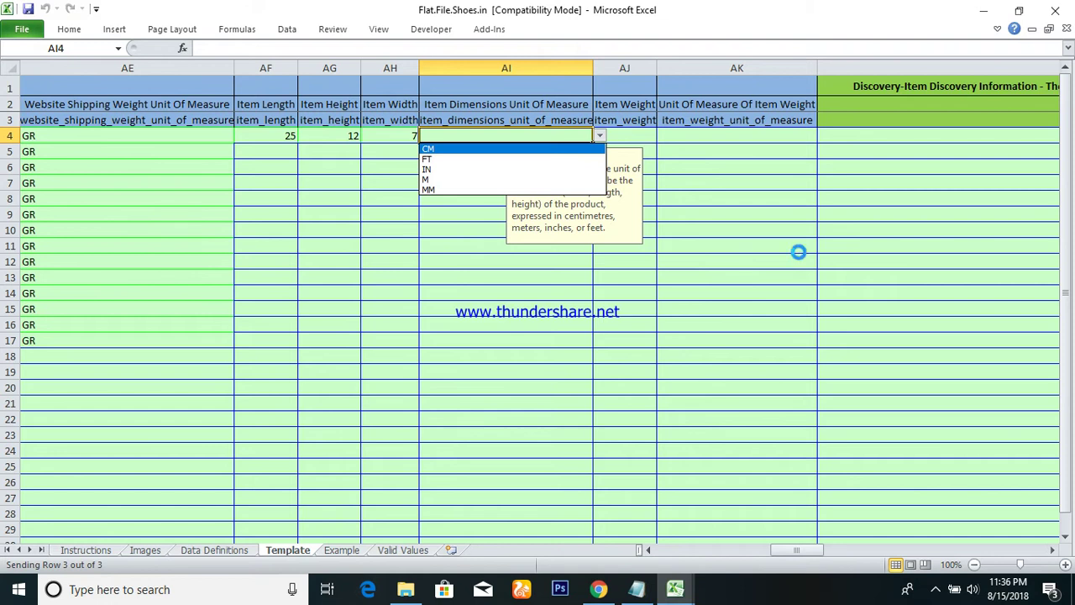
{"action": "key", "text": "Return"}
Step: Fill the Item Length, Height, Width and Dimensions Unit Of Measure from AF4:AI4 down to the last product row, 17
{"action": "key", "text": "Left"}
{"action": "key", "text": "Left"}
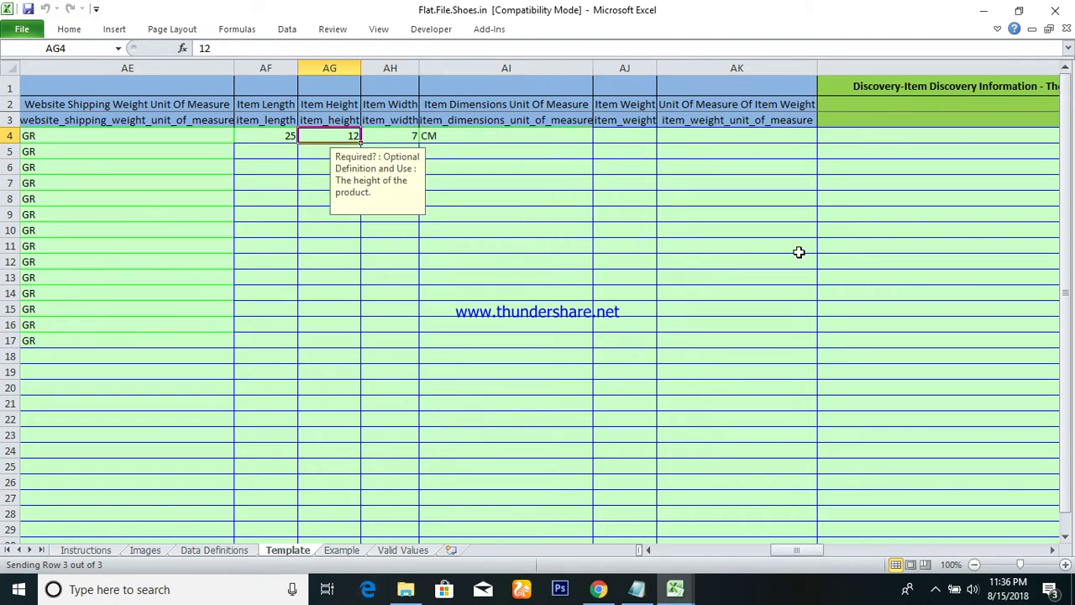
{"action": "key", "text": "Left"}
{"action": "key", "text": "shift+Right"}
{"action": "key", "text": "shift+Right"}
{"action": "key", "text": "shift+Right"}
{"action": "key", "text": "shift+Down"}
{"action": "key", "text": "shift+Down"}
{"action": "key", "text": "shift+Down"}
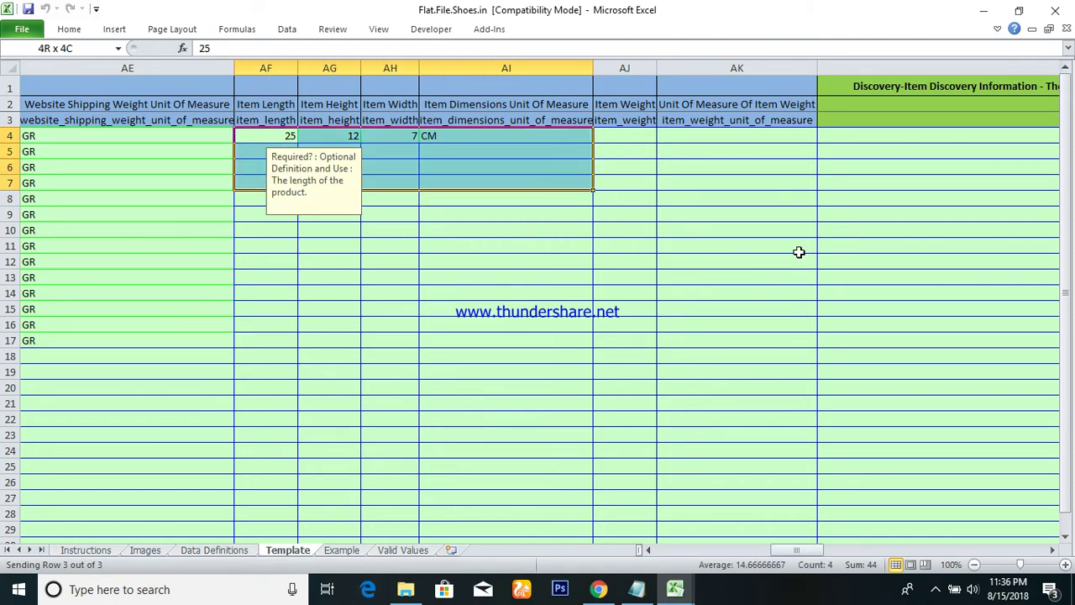
{"action": "key", "text": "shift+Down"}
{"action": "key", "text": "shift+Down"}
{"action": "key", "text": "shift+Down"}
{"action": "key", "text": "shift+Down"}
{"action": "key", "text": "shift+Down"}
{"action": "key", "text": "shift+Down"}
{"action": "key", "text": "shift+Down"}
{"action": "key", "text": "shift+Down"}
{"action": "key", "text": "shift+Down"}
{"action": "key", "text": "shift+Down"}
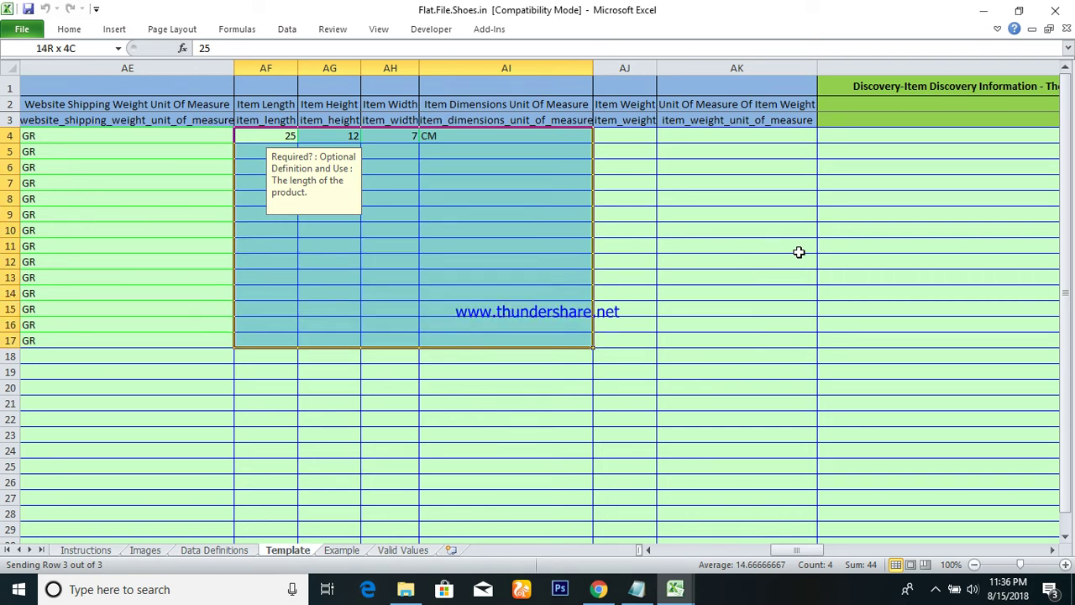
{"action": "key", "text": "ctrl+d"}
Step: Enter an Item Weight of 420 for the first product in AJ4
{"action": "key", "text": "Right"}
{"action": "key", "text": "Right"}
{"action": "key", "text": "Right"}
{"action": "key", "text": "Right"}
{"action": "key", "text": "Right"}
{"action": "key", "text": "Left"}
{"action": "key", "text": "alt+Down"}
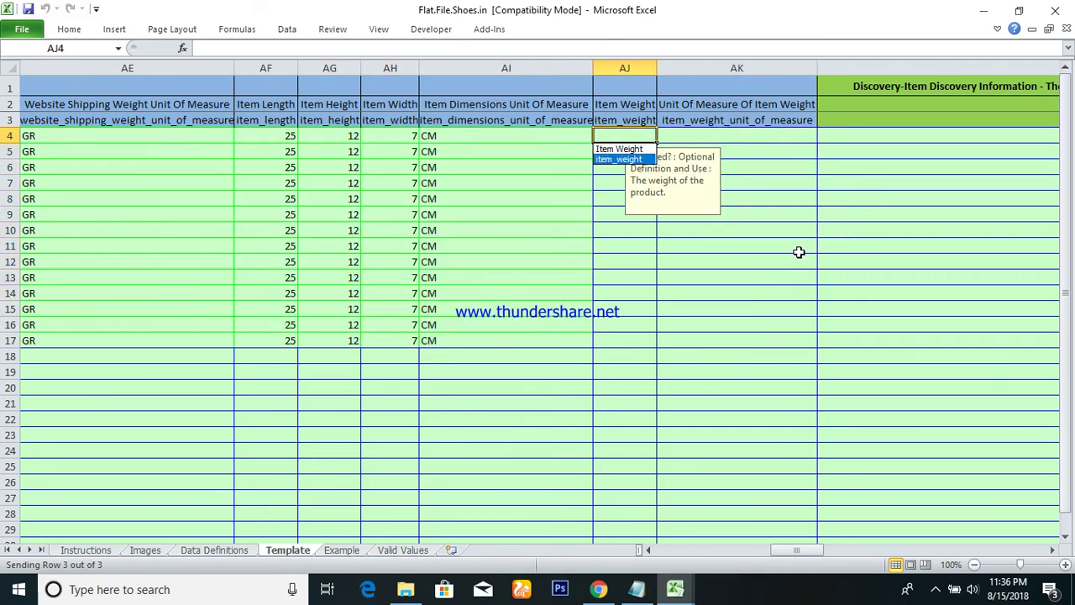
{"action": "key", "text": "Escape"}
{"action": "key", "text": "Up"}
{"action": "key", "text": "Up"}
{"action": "key", "text": "Down"}
{"action": "key", "text": "Down"}
{"action": "type", "text": "42"}
Step: Fill the Item Weight from AJ4 down to the last product row, AJ17
{"action": "key", "text": "Left"}
{"action": "key", "text": "ctrl+Down"}
{"action": "key", "text": "Right"}
{"action": "key", "text": "ctrl+shift+Up"}
{"action": "key", "text": "ctrl+d"}
Step: Set the Unit Of Measure Of Item Weight to GR in AK4 and fill it down to AK17
{"action": "key", "text": "ctrl+Up"}
{"action": "key", "text": "Down"}
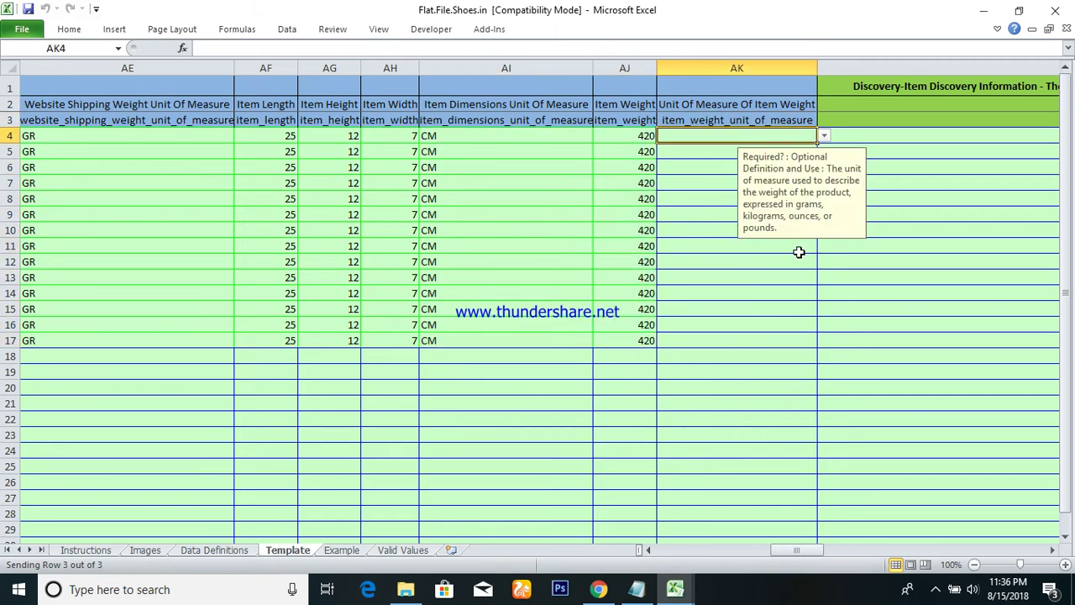
{"action": "key", "text": "alt+Down"}
{"action": "key", "text": "Down"}
{"action": "key", "text": "Return"}
{"action": "key", "text": "Left"}
{"action": "key", "text": "ctrl+Down"}
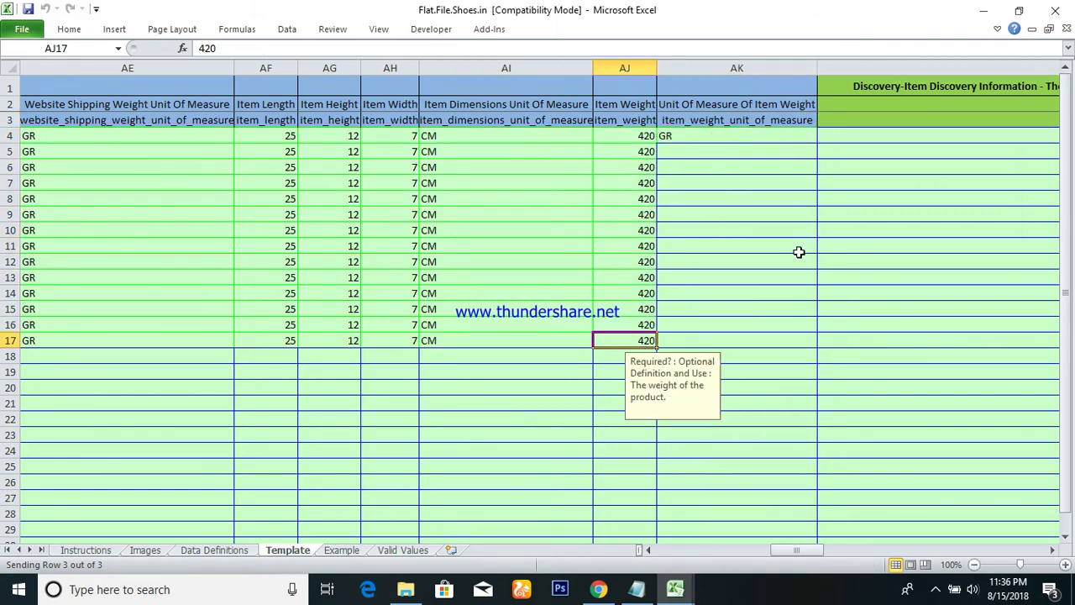
{"action": "key", "text": "Right"}
{"action": "key", "text": "ctrl+shift+Up"}
{"action": "key", "text": "ctrl+d"}
Step: Enter "Handbag" as Bullet Point1 for the first product in AL4
{"action": "key", "text": "Right"}
{"action": "key", "text": "ctrl+Up"}
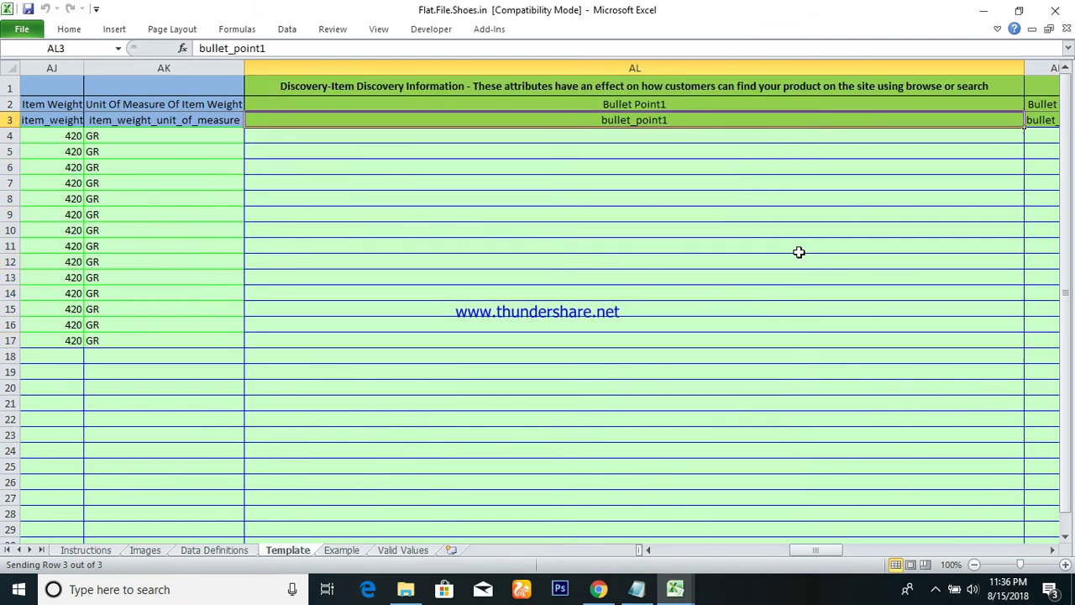
{"action": "key", "text": "Down"}
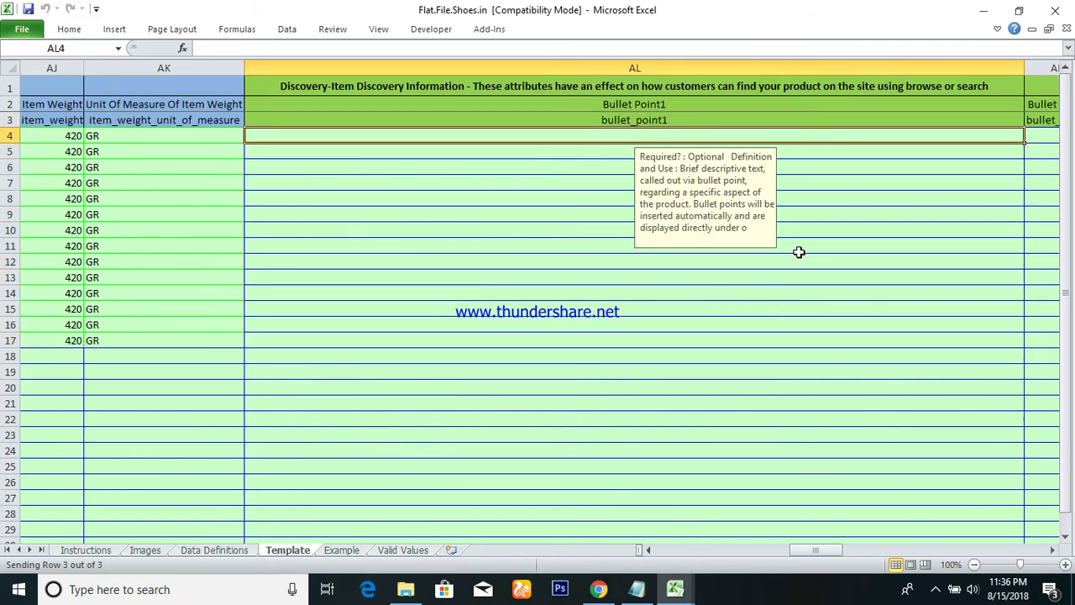
{"action": "type", "text": "Ha"}
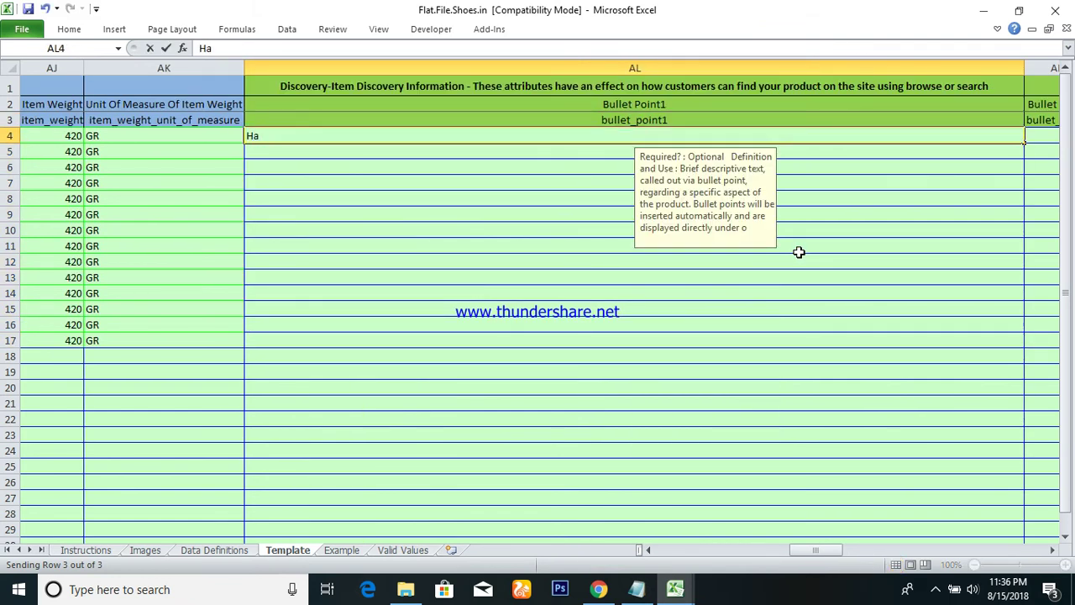
{"action": "type", "text": "ndbag"}
{"action": "key", "text": "Return"}
Step: Fill Bullet Point1 from AL4 down to the last product row, AL17
{"action": "key", "text": "Up"}
{"action": "key", "text": "Left"}
{"action": "key", "text": "ctrl+Down"}
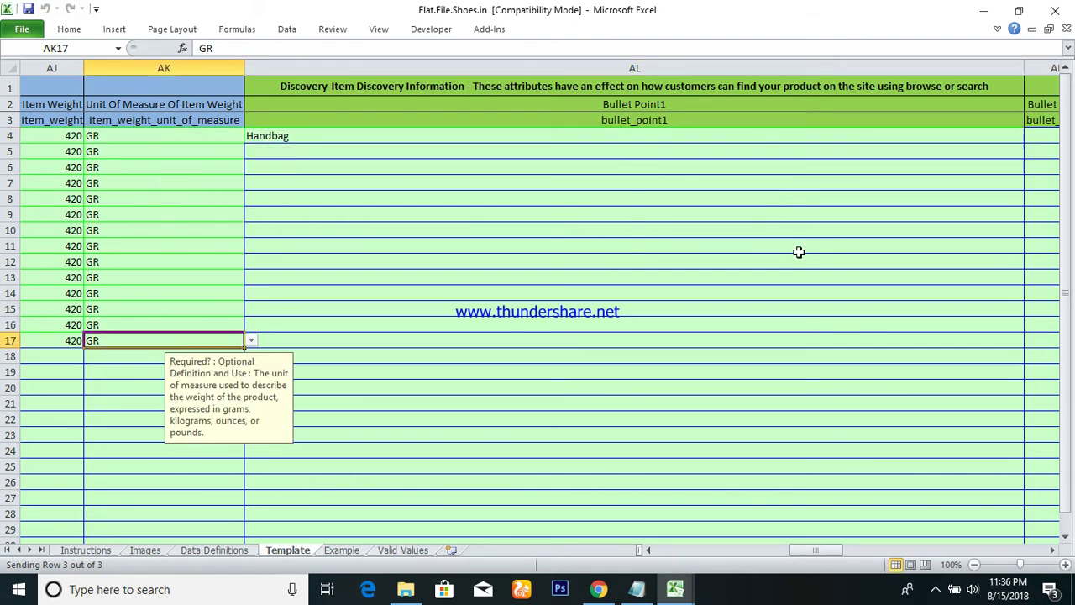
{"action": "key", "text": "Right"}
{"action": "key", "text": "ctrl+shift+Up"}
{"action": "key", "text": "ctrl+d"}
Step: Enter "Women Handbag" as Bullet Point2 for the first product in AM4
{"action": "key", "text": "Right"}
{"action": "key", "text": "ctrl+Up"}
{"action": "key", "text": "Down"}
{"action": "type", "text": "Wo"}
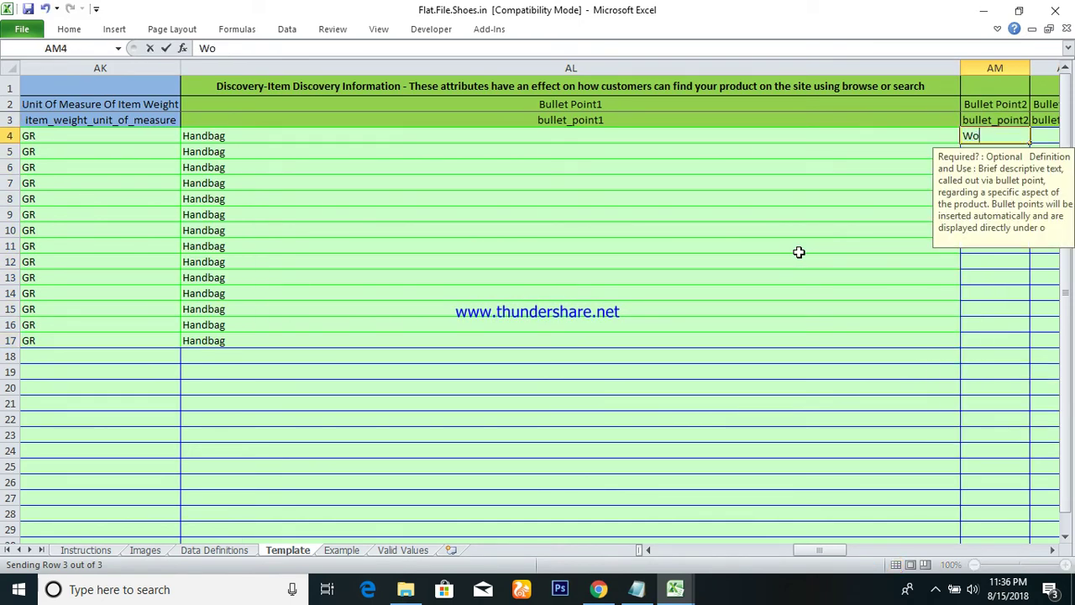
{"action": "type", "text": "men Handbag"}
{"action": "key", "text": "Return"}
Step: Fill Bullet Point2 from AM4 down to the last product row, AM17
{"action": "key", "text": "Up"}
{"action": "key", "text": "Left"}
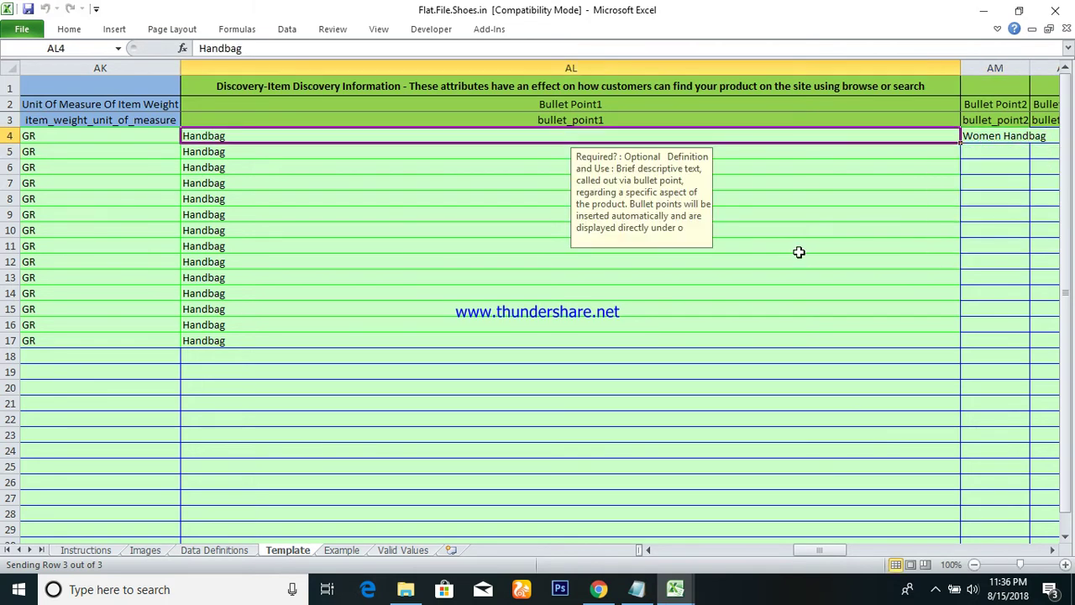
{"action": "key", "text": "ctrl+Down"}
{"action": "key", "text": "Right"}
{"action": "key", "text": "ctrl+shift+Up"}
{"action": "key", "text": "ctrl+d"}
Step: Enter "Women Handbags" as Bullet Point3 for the first product in AN4
{"action": "key", "text": "Right"}
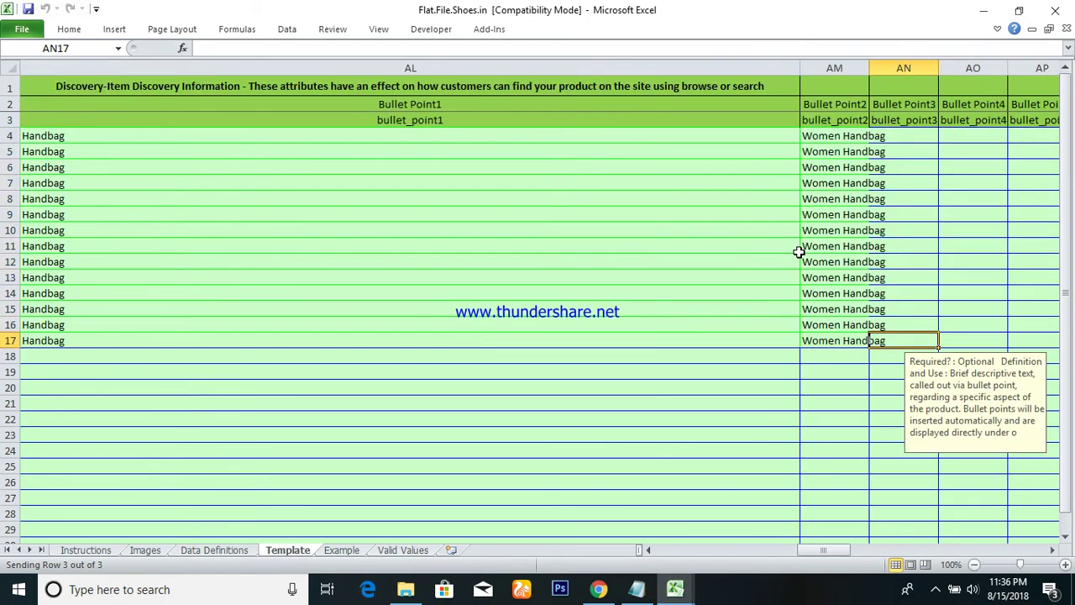
{"action": "key", "text": "ctrl+Up"}
{"action": "key", "text": "Down"}
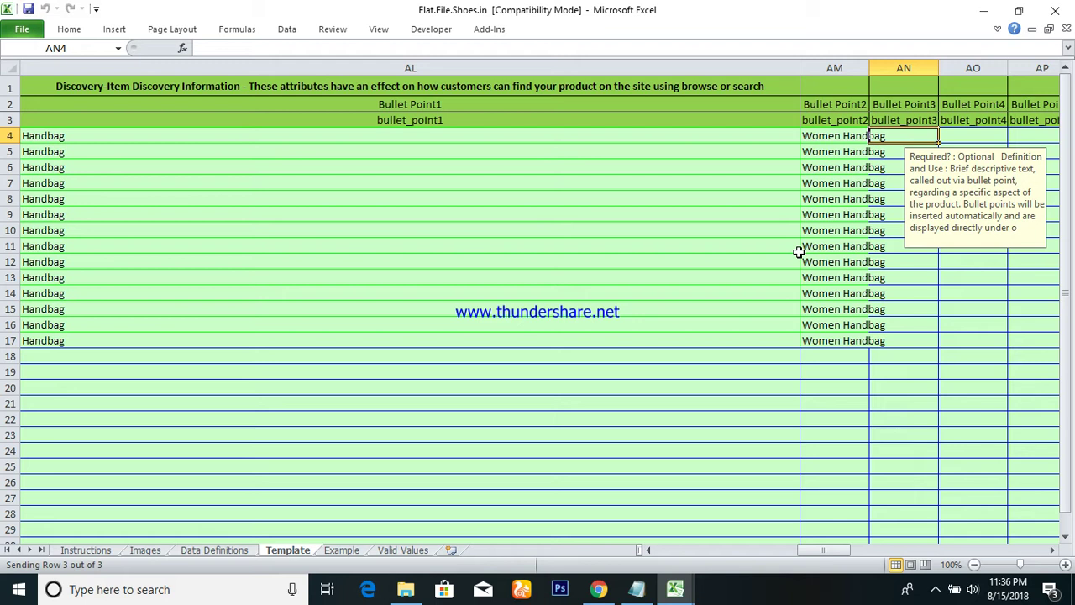
{"action": "type", "text": "W"}
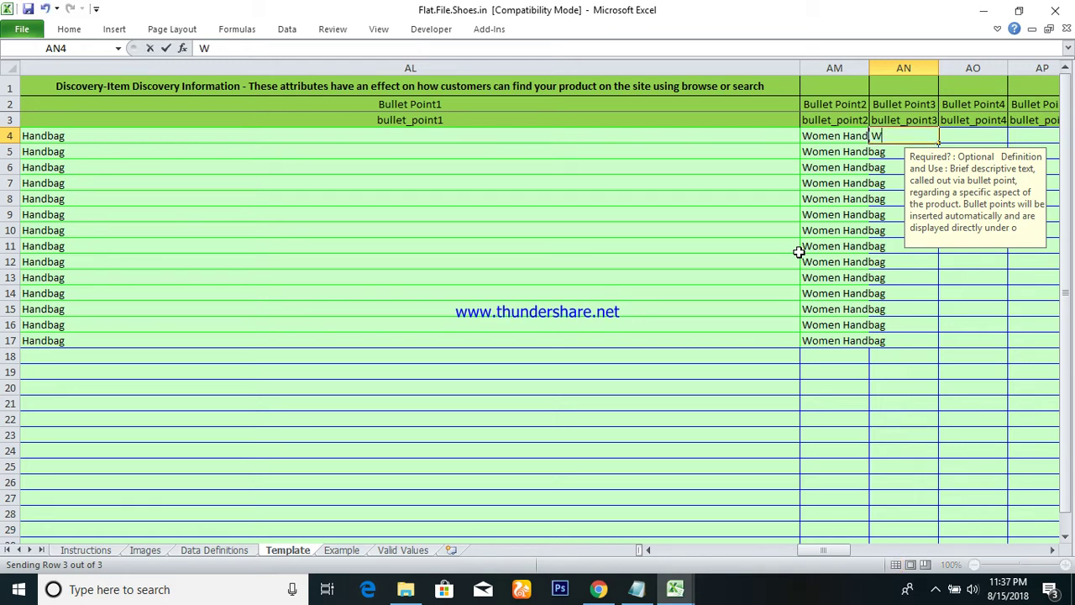
{"action": "type", "text": "omen Handbags"}
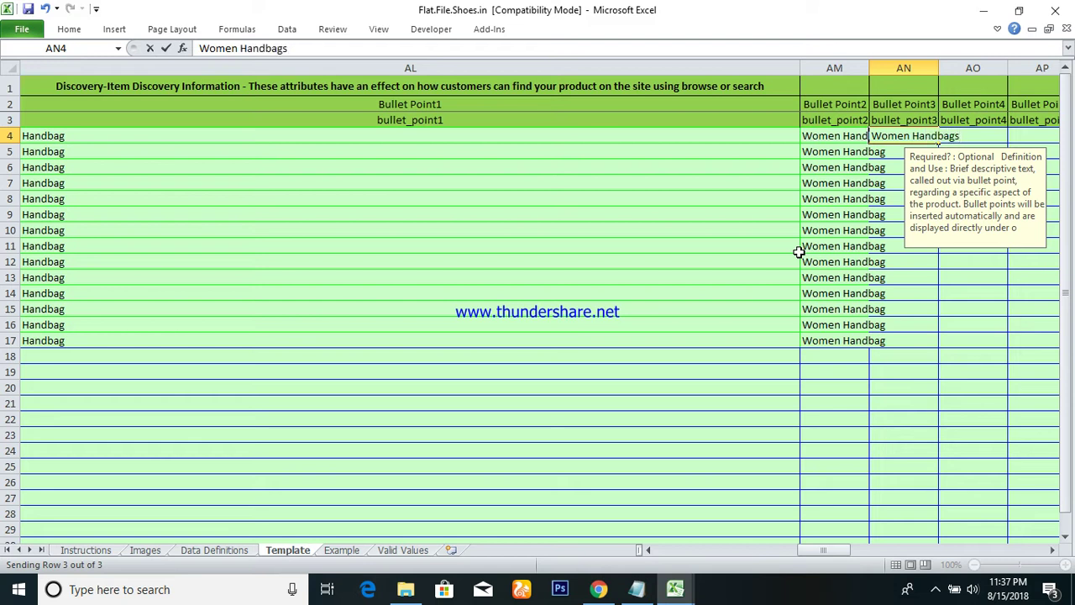
{"action": "key", "text": "Return"}
Step: Fill Bullet Point3 from AN4 down to the last product row, AN17
{"action": "key", "text": "Up"}
{"action": "key", "text": "Left"}
{"action": "key", "text": "ctrl+Down"}
{"action": "key", "text": "Right"}
{"action": "key", "text": "ctrl+shift+Up"}
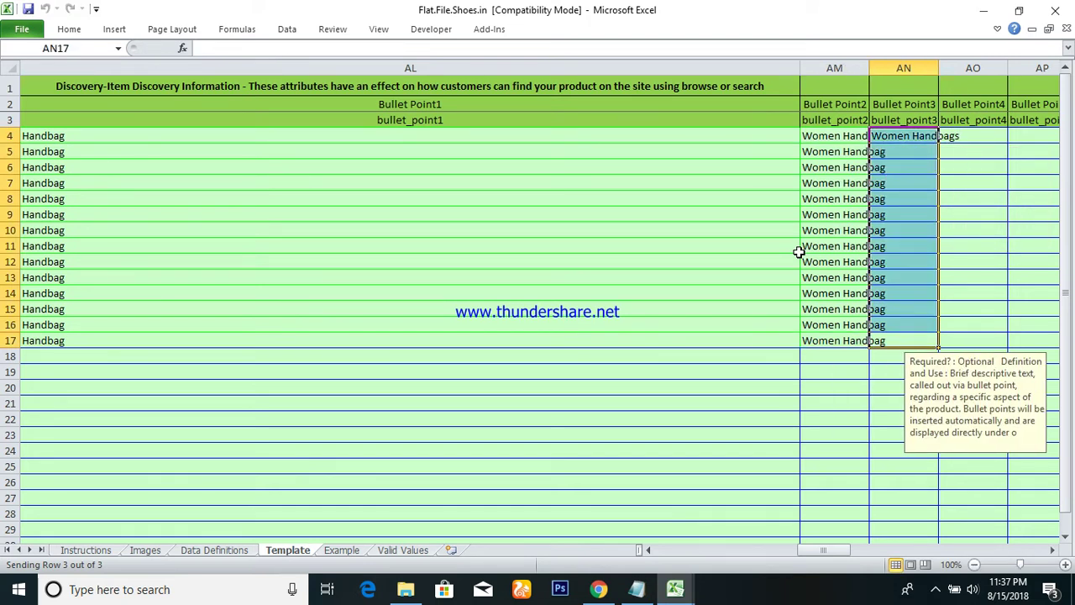
{"action": "key", "text": "ctrl+d"}
{"action": "key", "text": "Right"}
{"action": "key", "text": "ctrl+Up"}
{"action": "key", "text": "Down"}
{"action": "key", "text": "Right"}
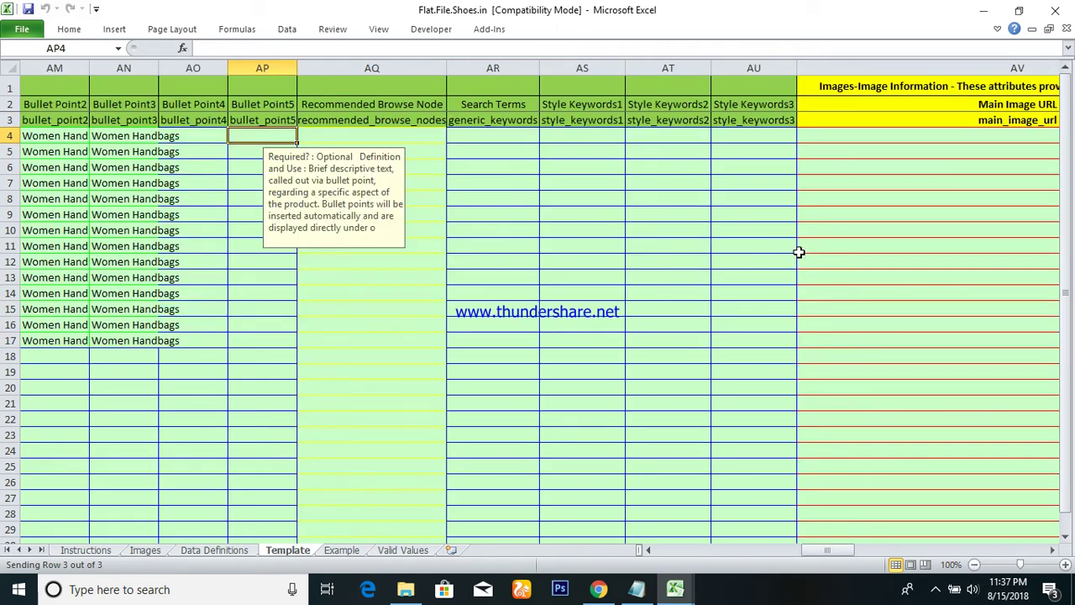
{"action": "key", "text": "Left"}
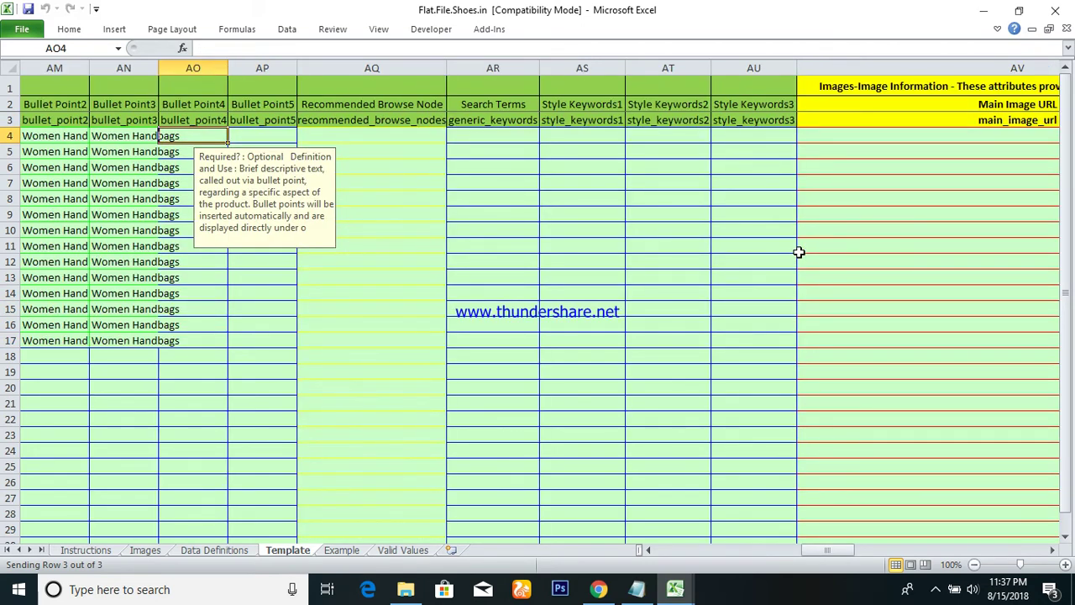
{"action": "type", "text": "Zip"}
{"action": "key", "text": "BackSpace"}
{"action": "key", "text": "BackSpace"}
{"action": "key", "text": "BackSpace"}
Step: With the Search Terms cell AR4 selected, switch to the Product Detail Sheet Aug-18 workbook and copy the Category values in D91:D104
{"action": "key", "text": "Right"}
{"action": "key", "text": "Right"}
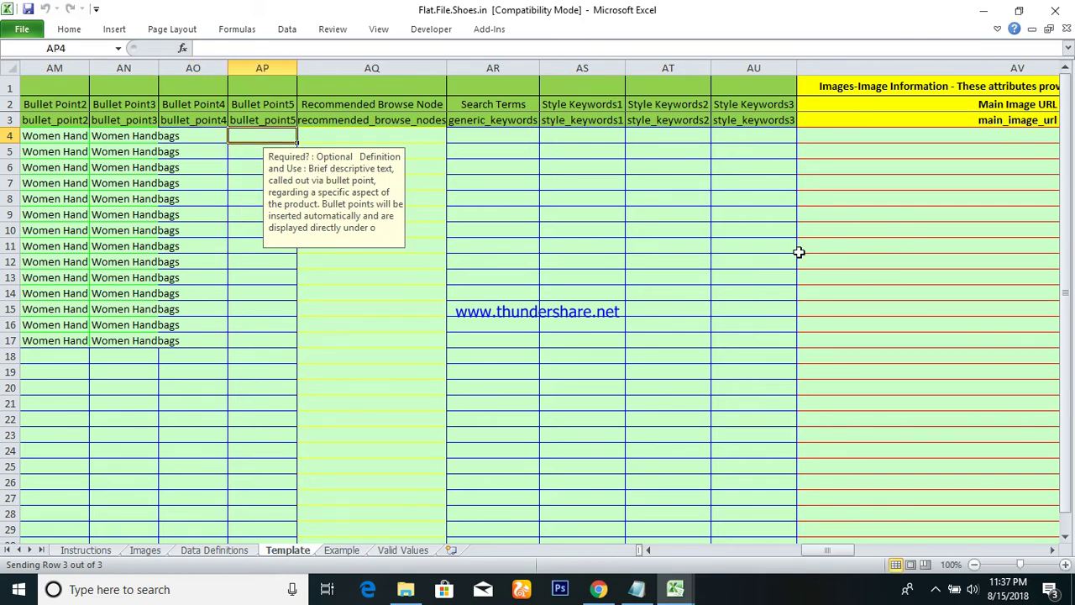
{"action": "key", "text": "Right"}
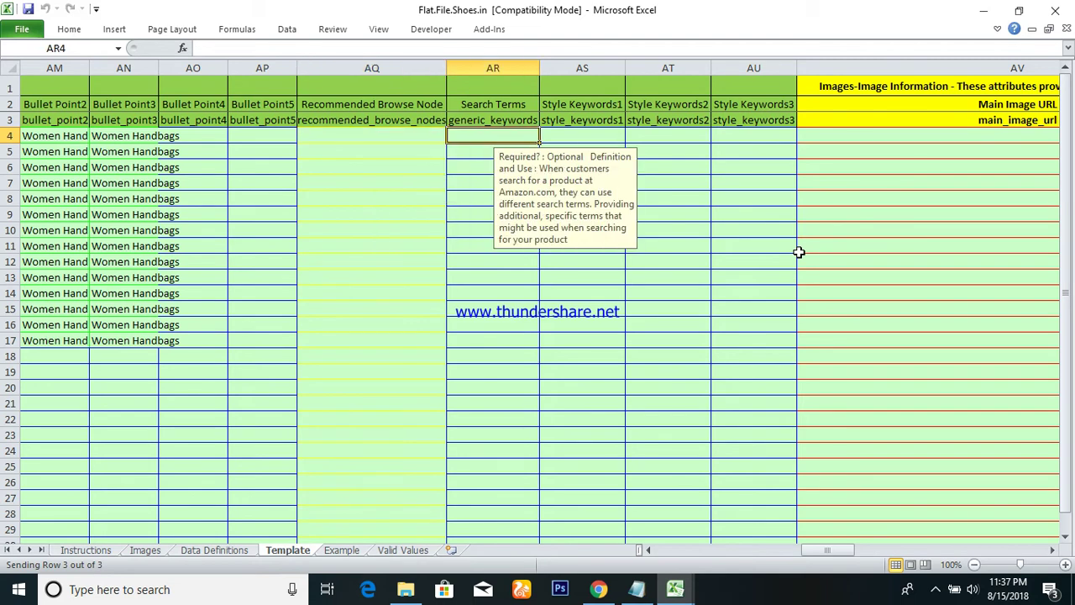
{"action": "key", "text": "Left"}
{"action": "key", "text": "Right"}
{"action": "mouse_move", "coordinate": [675, 588]}
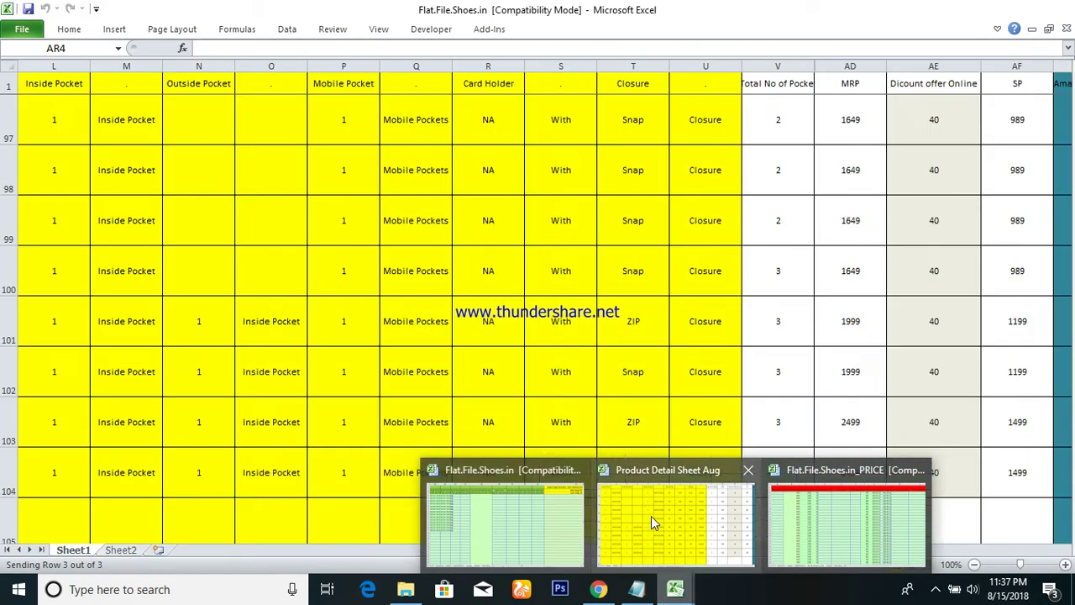
{"action": "left_click", "coordinate": [651, 516]}
{"action": "key", "text": "ctrl+Left"}
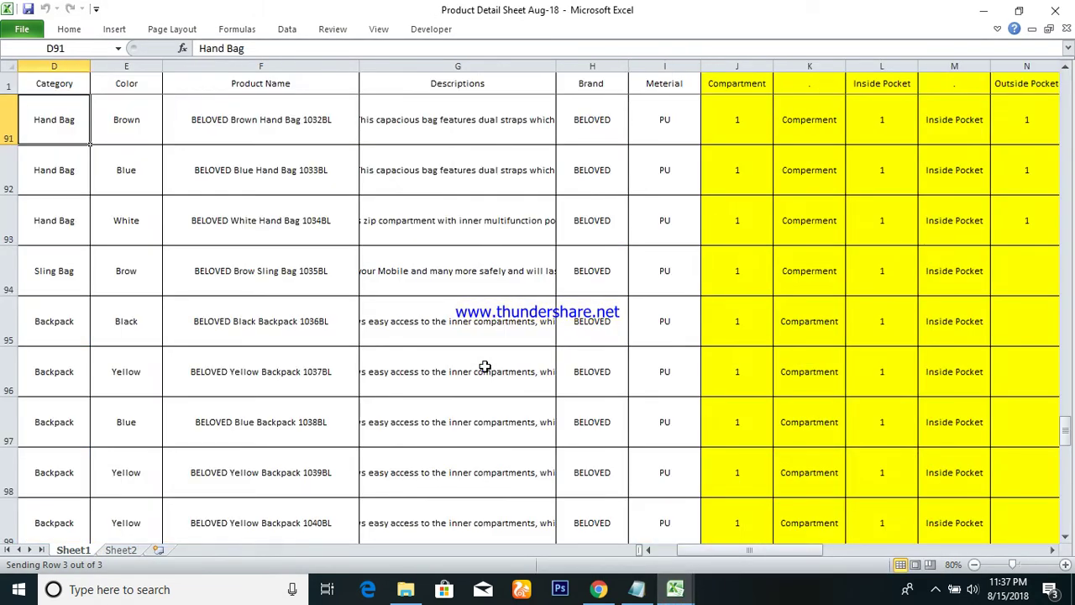
{"action": "key", "text": "Home"}
{"action": "key", "text": "Right"}
{"action": "key", "text": "Right"}
{"action": "key", "text": "Right"}
{"action": "key", "text": "ctrl+shift+Down"}
{"action": "key", "text": "ctrl+c"}
Step: Return to the Flat.File.Shoes.in workbook and paste the copied categories as values into Search Terms from AR4 down
{"action": "left_click", "coordinate": [676, 588]}
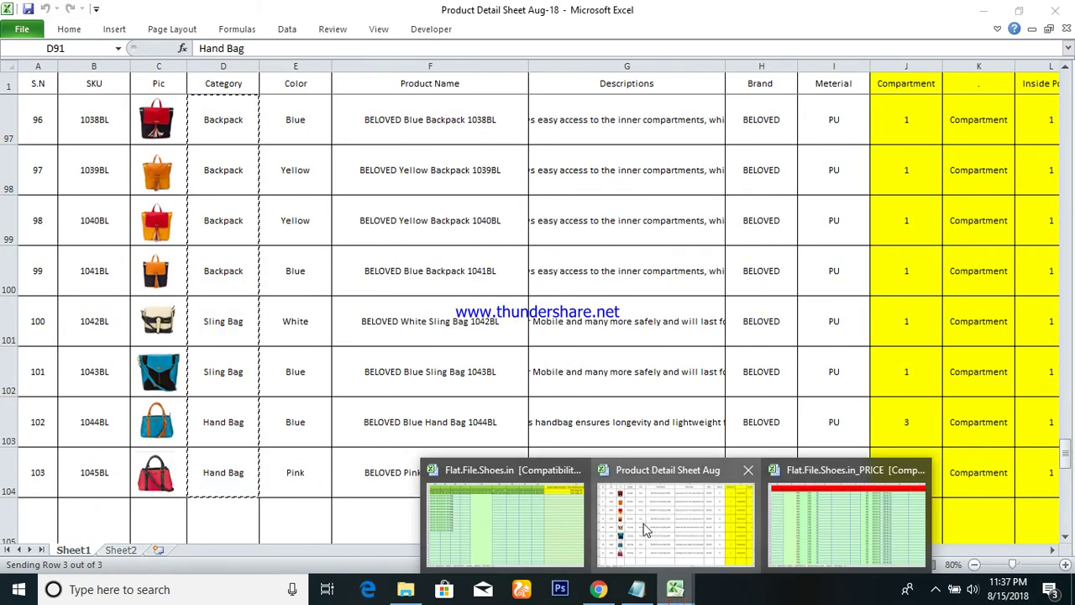
{"action": "left_click", "coordinate": [534, 527]}
{"action": "key", "text": "alt"}
{"action": "key", "text": "e"}
{"action": "key", "text": "s"}
{"action": "key", "text": "v"}
{"action": "key", "text": "Return"}
{"action": "key", "text": "Right"}
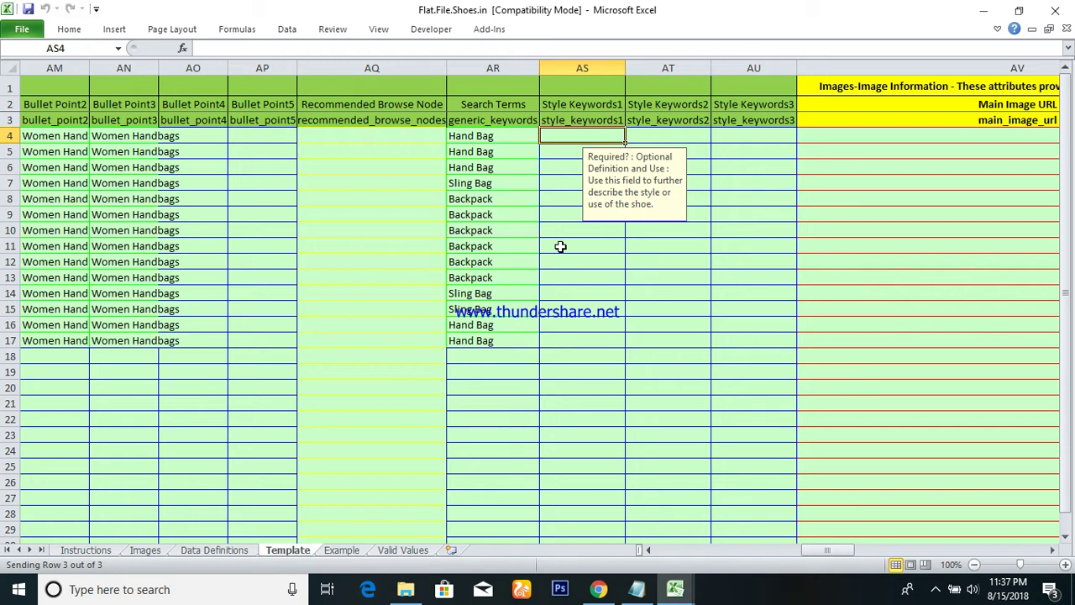
Step: Clear the Bullet Point2 and Bullet Point3 entries in AM4:AN17
{"action": "key", "text": "Left"}
{"action": "key", "text": "Left"}
{"action": "key", "text": "Left"}
{"action": "key", "text": "Left"}
{"action": "key", "text": "Left"}
{"action": "key", "text": "Left"}
{"action": "key", "text": "Left"}
{"action": "key", "text": "Left"}
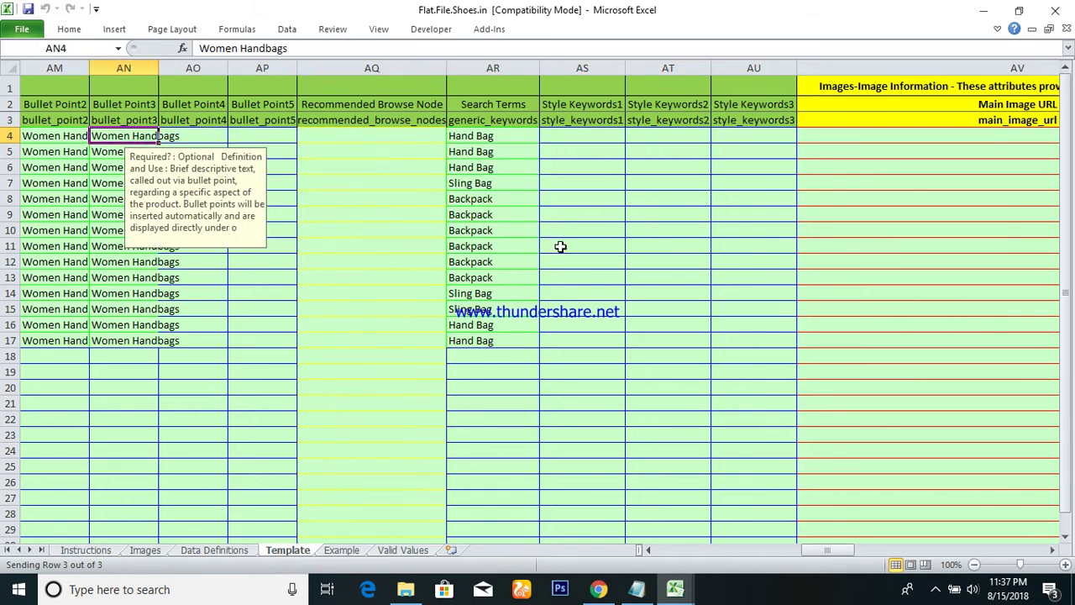
{"action": "key", "text": "Right"}
{"action": "key", "text": "Right"}
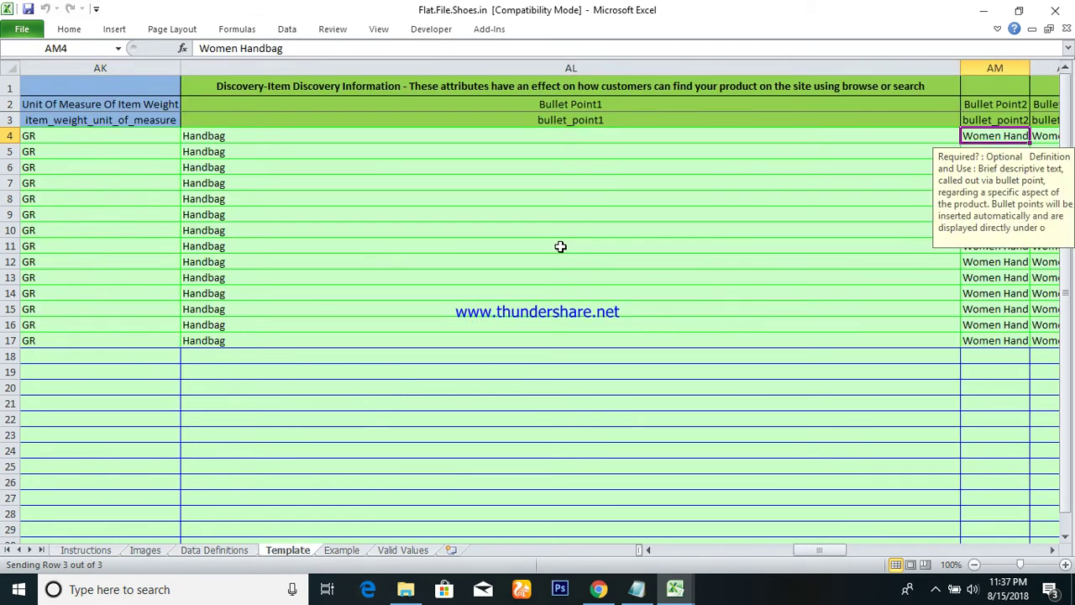
{"action": "key", "text": "shift+Right"}
{"action": "key", "text": "ctrl+shift+Down"}
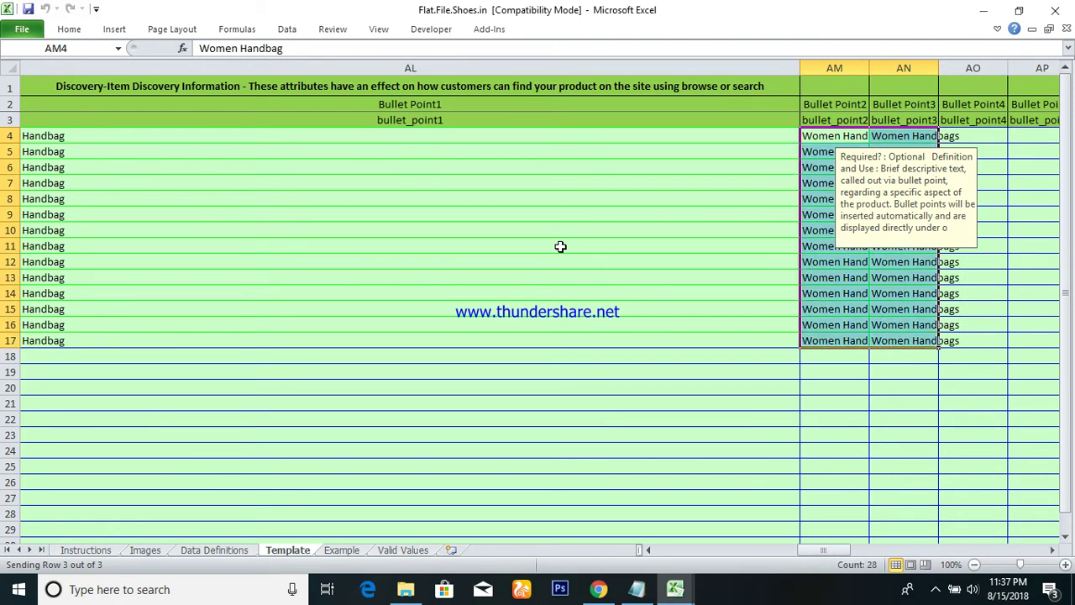
{"action": "key", "text": "BackSpace"}
{"action": "key", "text": "Escape"}
{"action": "key", "text": "Delete"}
Step: Enter "Women Handbag" as Bullet Point2 in AM4 and "100% Eco Friendly" as Bullet Point3 in AN4
{"action": "key", "text": "shift+BackSpace"}
{"action": "type", "text": "Women Handbag"}
{"action": "key", "text": "Return"}
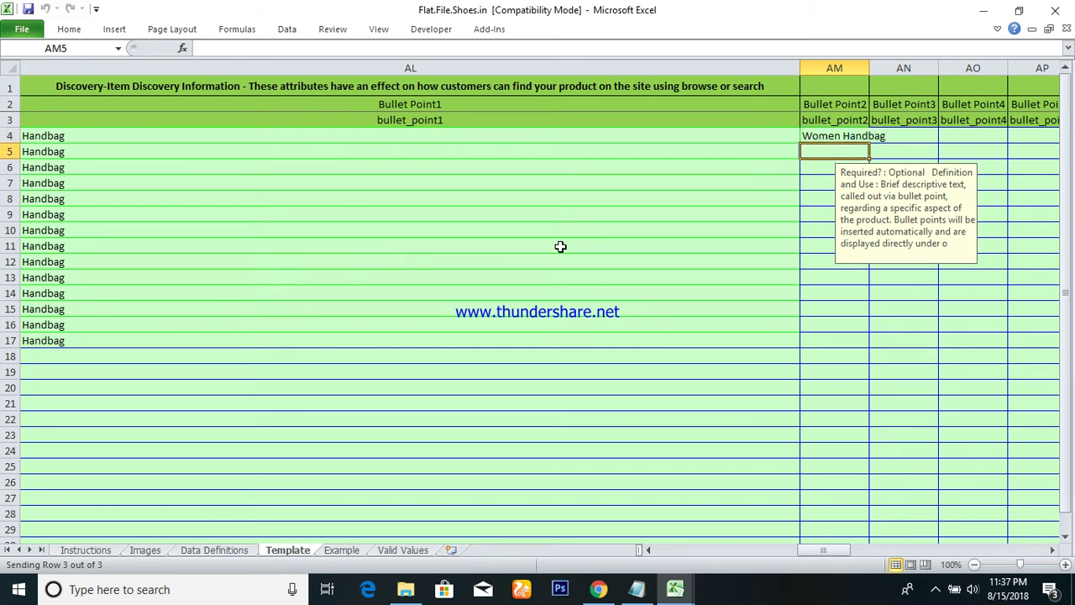
{"action": "key", "text": "Up"}
{"action": "key", "text": "Right"}
{"action": "type", "text": "100"}
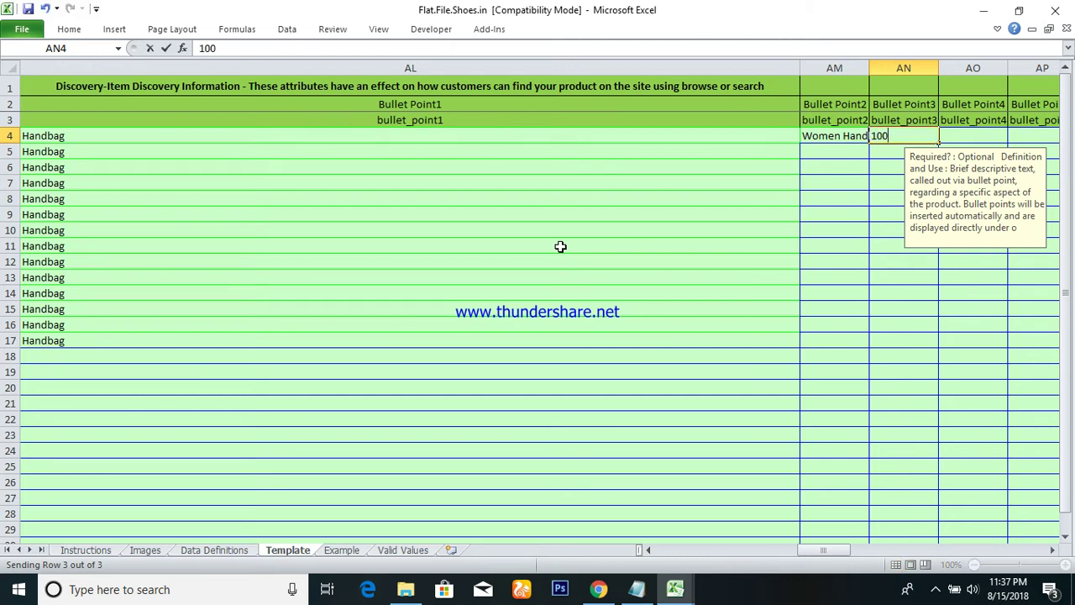
{"action": "type", "text": "% Eco Friendly"}
{"action": "key", "text": "Return"}
Step: Fill Bullet Point2 and Bullet Point3 from AM4:AN4 down to the last product row, 17
{"action": "key", "text": "Up"}
{"action": "key", "text": "Left"}
{"action": "key", "text": "Left"}
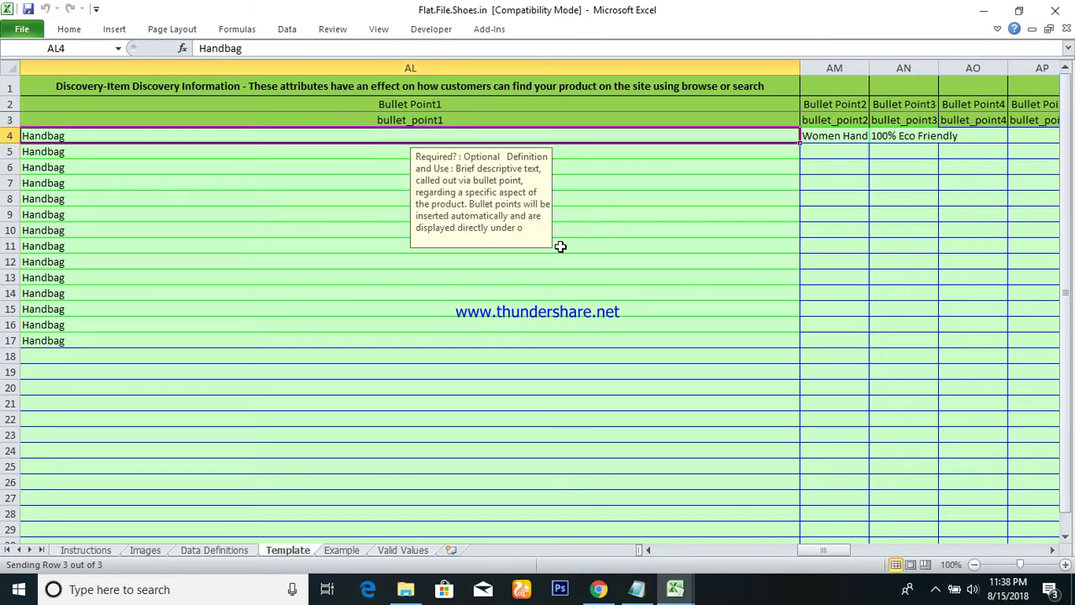
{"action": "key", "text": "Right"}
{"action": "key", "text": "shift+Right"}
{"action": "key", "text": "shift+Down"}
{"action": "key", "text": "shift+Down"}
{"action": "key", "text": "shift+Down"}
{"action": "key", "text": "shift+Down"}
{"action": "key", "text": "shift+Down"}
{"action": "key", "text": "shift+Down"}
{"action": "key", "text": "shift+Down"}
{"action": "key", "text": "shift+Down"}
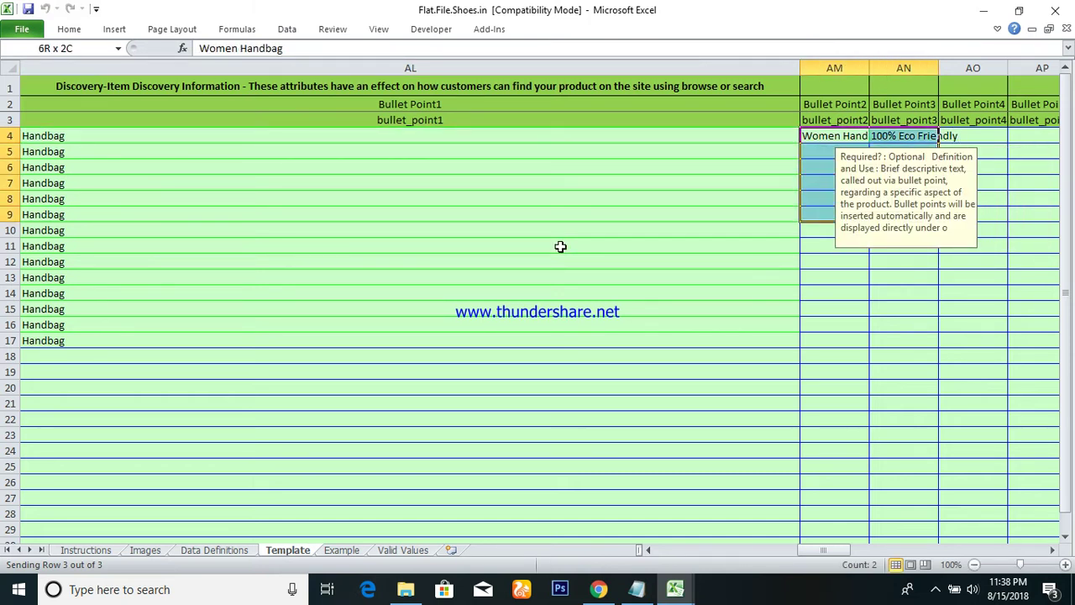
{"action": "key", "text": "shift+Down"}
{"action": "key", "text": "shift+Down"}
{"action": "key", "text": "shift+Down"}
{"action": "key", "text": "shift+Down"}
{"action": "key", "text": "shift+Down"}
{"action": "key", "text": "ctrl+d"}
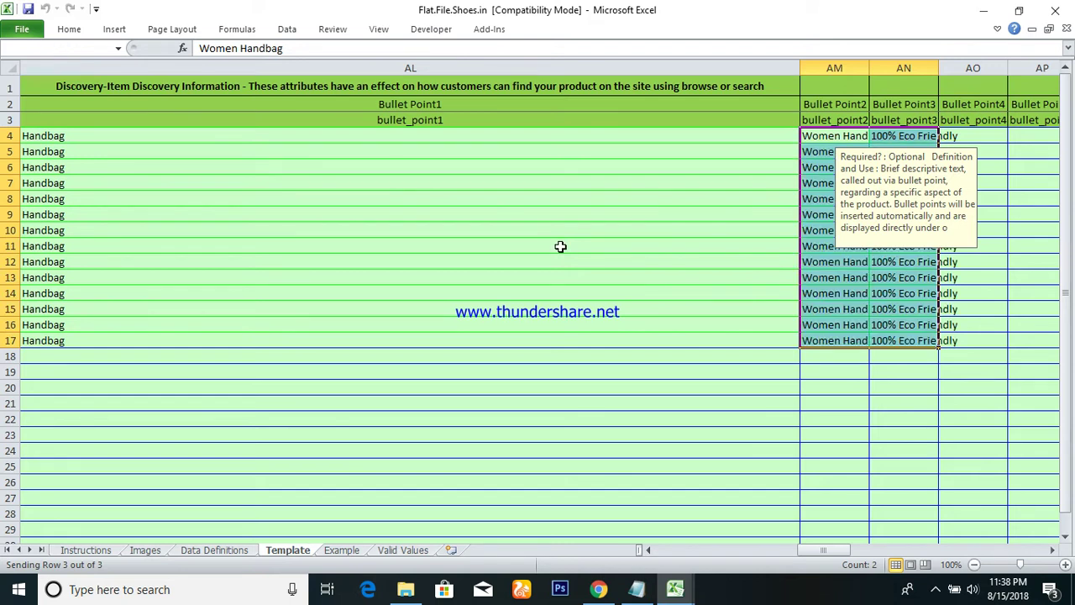
Step: Enter "Women" in AT4 under Style Keywords2
{"action": "key", "text": "Right"}
{"action": "key", "text": "Right"}
{"action": "key", "text": "Right"}
{"action": "key", "text": "Right"}
{"action": "key", "text": "Right"}
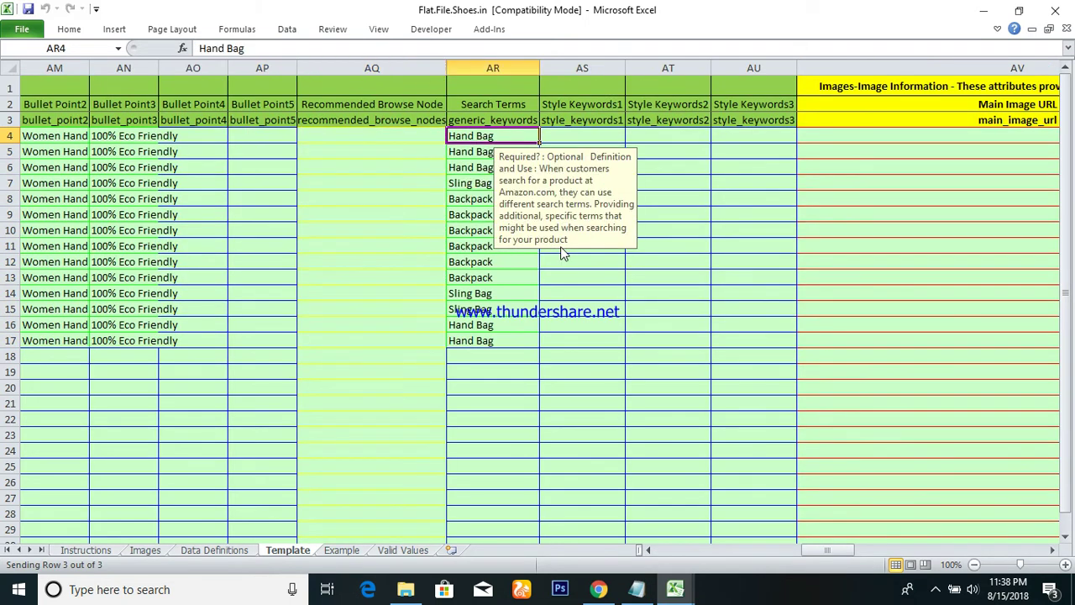
{"action": "key", "text": "Right"}
{"action": "type", "text": "Women"}
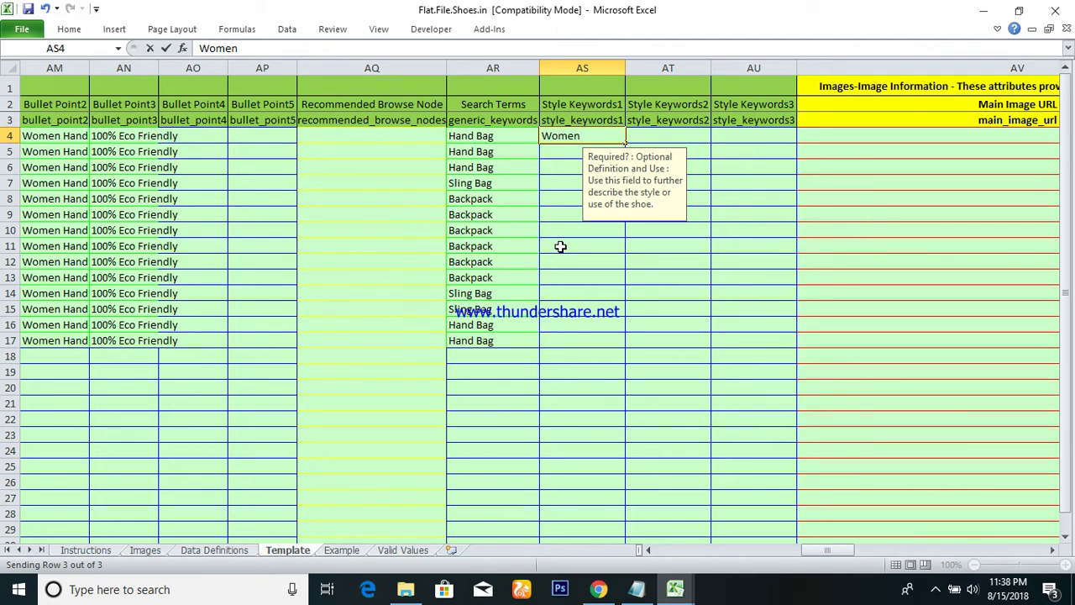
{"action": "key", "text": "Escape"}
{"action": "key", "text": "Right"}
{"action": "type", "text": "Women"}
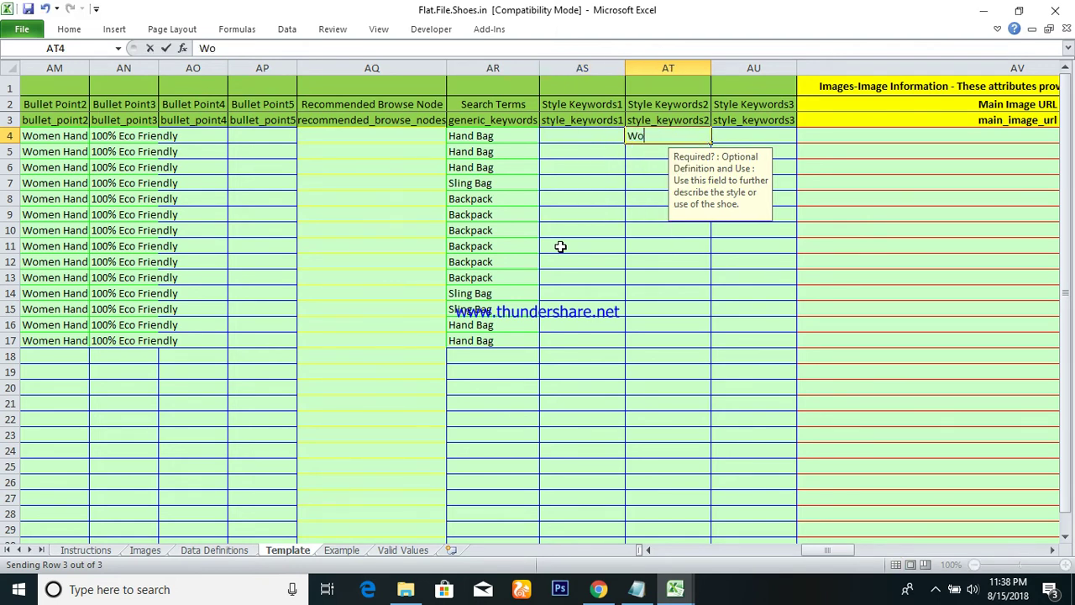
{"action": "key", "text": "Return"}
Step: Build Style Keywords1 in AS4 from the prefix and search term with the formula =AT4&" "&AR4
{"action": "key", "text": "Up"}
{"action": "key", "text": "Up"}
{"action": "key", "text": "Left"}
{"action": "key", "text": "Down"}
{"action": "type", "text": "=AS4"}
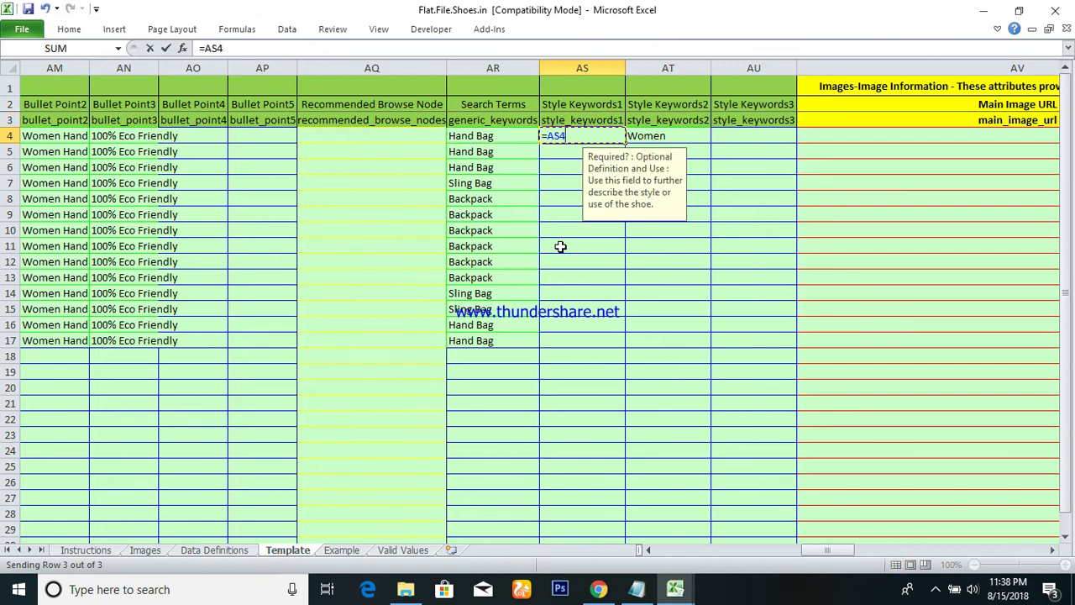
{"action": "key", "text": "Right"}
{"action": "type", "text": "&\" \"&AR4"}
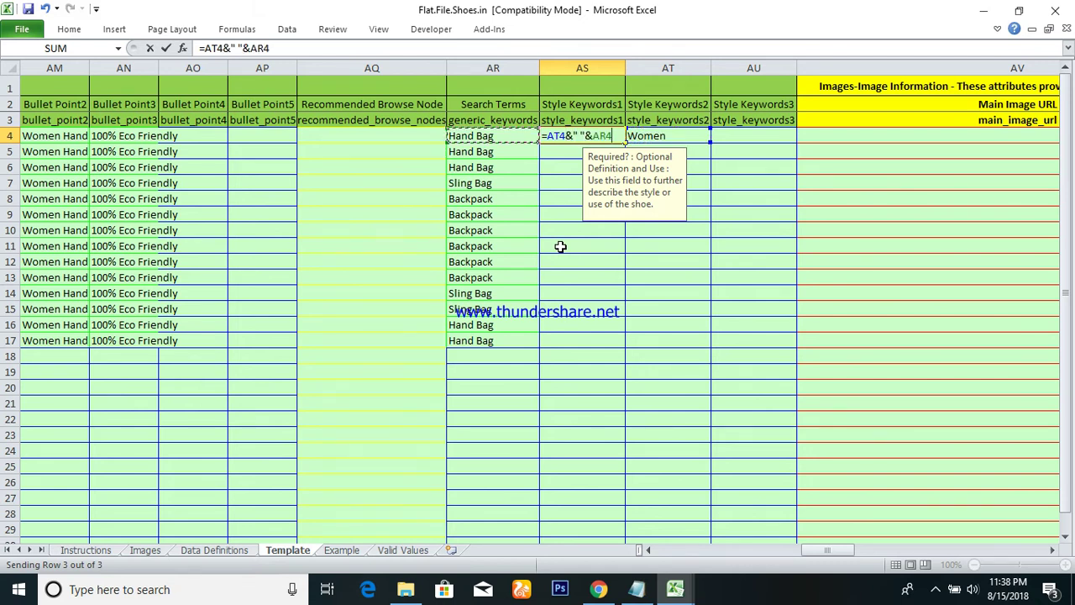
{"action": "key", "text": "Return"}
{"action": "key", "text": "Up"}
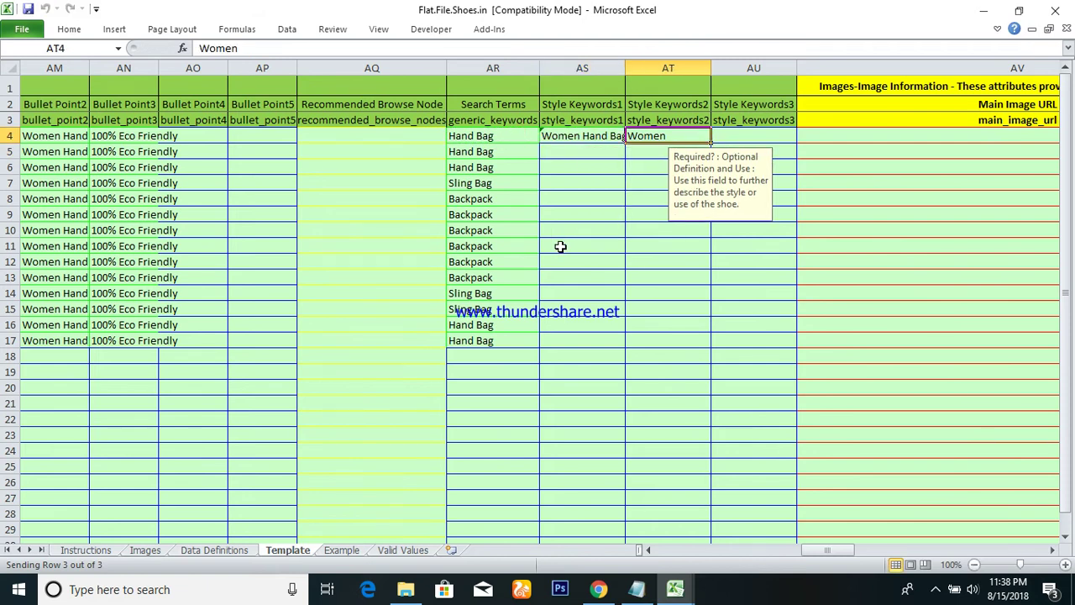
Step: Fill Style Keywords1 and Style Keywords2 from AS4:AT4 down to the last product row, 17
{"action": "key", "text": "shift+Right"}
{"action": "key", "text": "shift+Down"}
{"action": "key", "text": "shift+Down"}
{"action": "key", "text": "shift+Down"}
{"action": "key", "text": "shift+Down"}
{"action": "key", "text": "shift+Down"}
{"action": "key", "text": "shift+Down"}
{"action": "key", "text": "shift+Down"}
{"action": "key", "text": "shift+Down"}
{"action": "key", "text": "shift+Down"}
{"action": "key", "text": "shift+Down"}
{"action": "key", "text": "shift+Down"}
{"action": "key", "text": "shift+Down"}
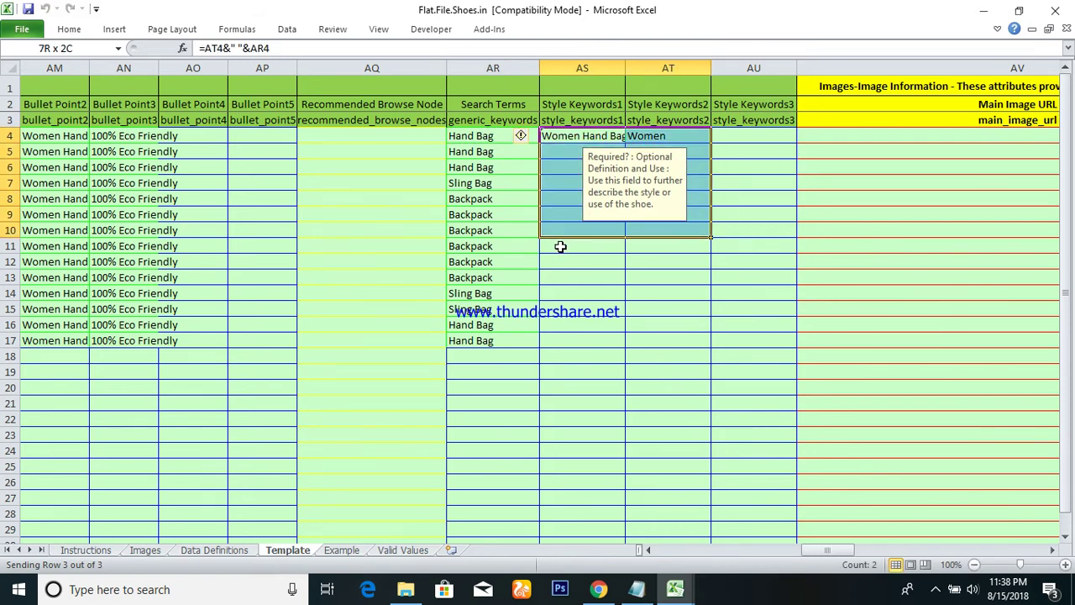
{"action": "key", "text": "shift+Down"}
{"action": "key", "text": "ctrl+d"}
Step: Replace the formulas in AS4:AT17 with their values by copying and pasting the range in place as values
{"action": "key", "text": "ctrl+c"}
{"action": "key", "text": "alt+e"}
{"action": "key", "text": "s"}
{"action": "key", "text": "v"}
{"action": "key", "text": "Return"}
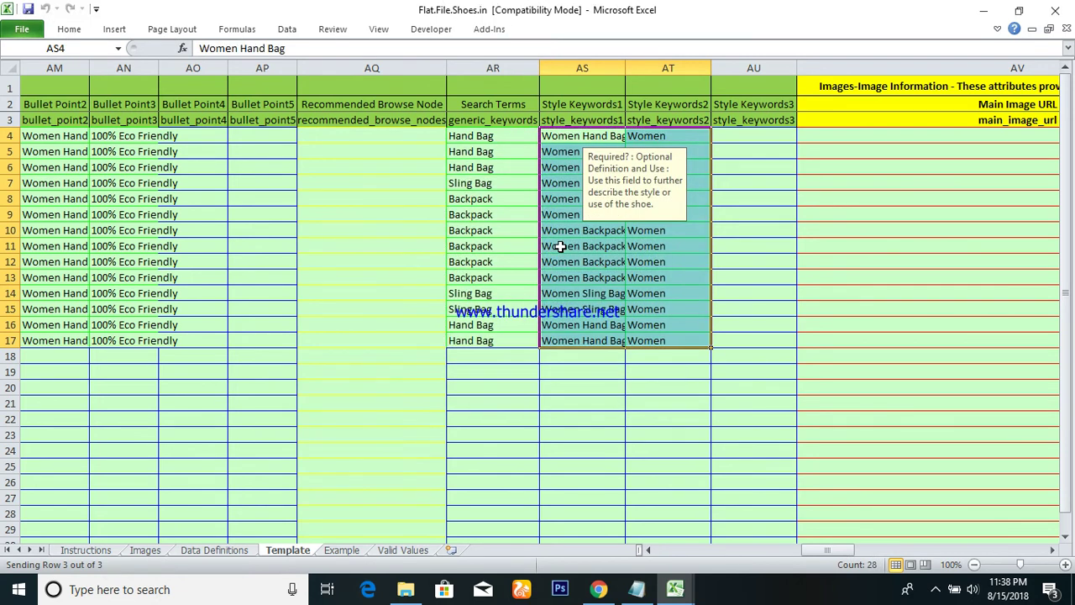
Step: Clear the helper entries in the Style Keywords2 column, AT4:AT17
{"action": "key", "text": "Right"}
{"action": "key", "text": "ctrl+shift+Down"}
{"action": "key", "text": "BackSpace"}
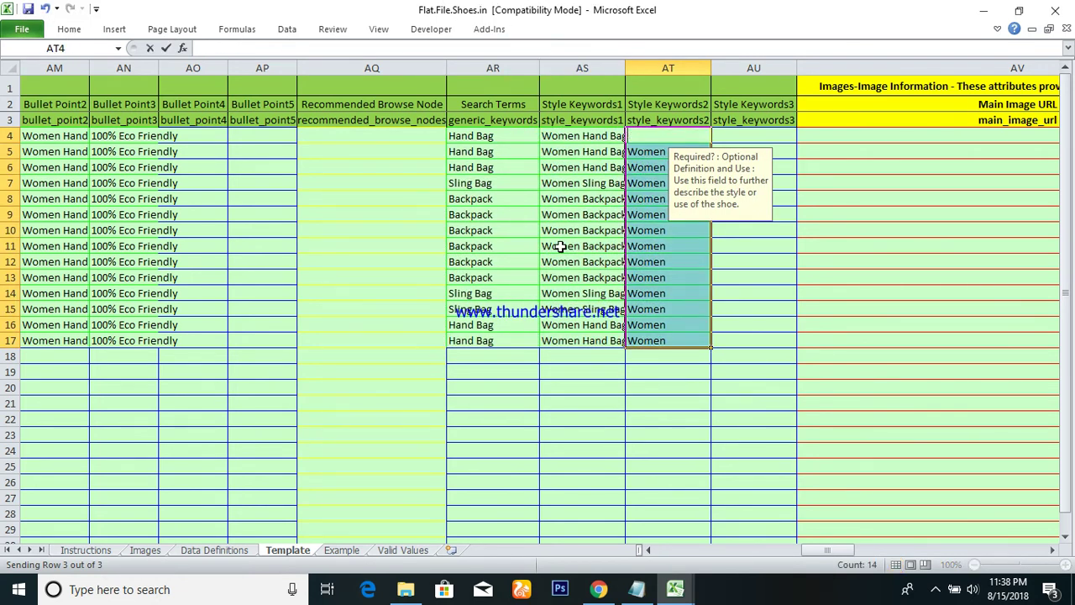
{"action": "key", "text": "Escape"}
{"action": "key", "text": "Delete"}
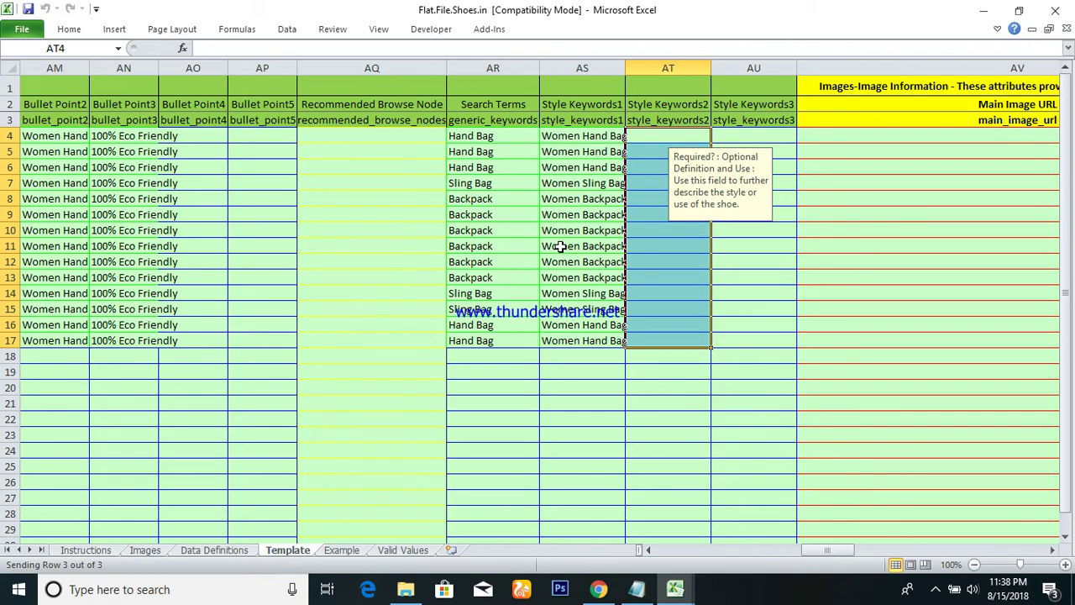
{"action": "key", "text": "Right"}
{"action": "key", "text": "Left"}
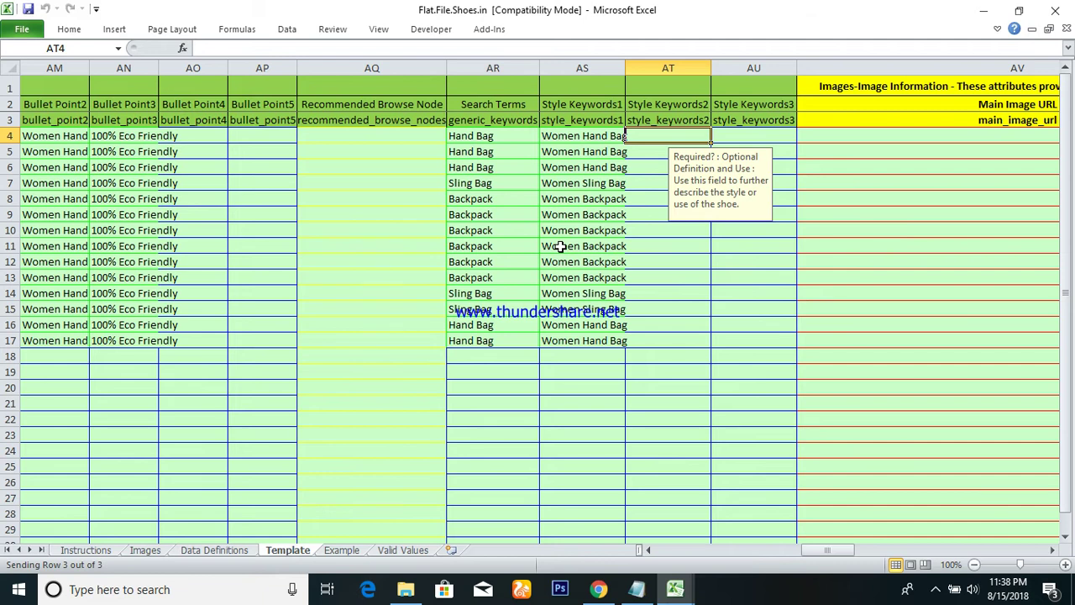
Step: Copy the Style Keywords1 entries in AS4:AS17 into Style Keywords2 from AT4 down
{"action": "key", "text": "Left"}
{"action": "key", "text": "ctrl+shift+Down"}
{"action": "key", "text": "ctrl+c"}
{"action": "key", "text": "Right"}
{"action": "key", "text": "ctrl+v"}
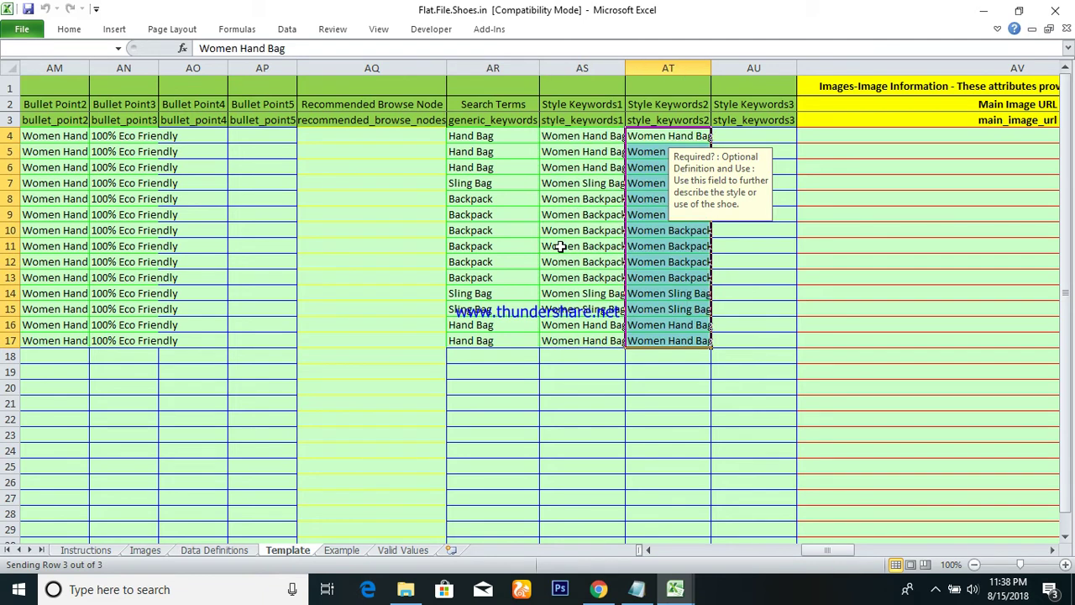
{"action": "key", "text": "super"}
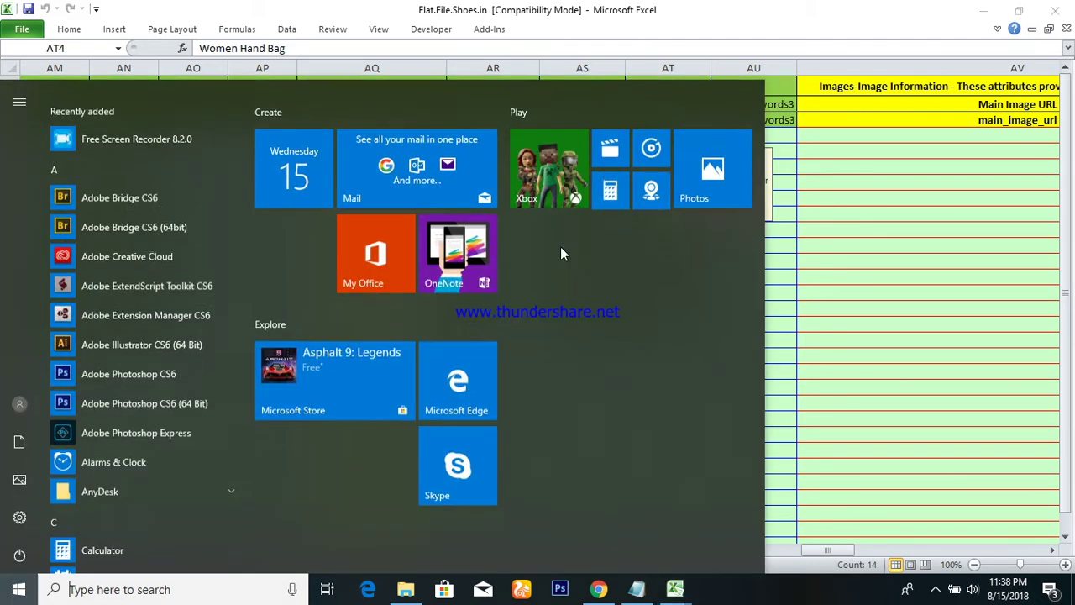
{"action": "key", "text": "alt+Tab"}
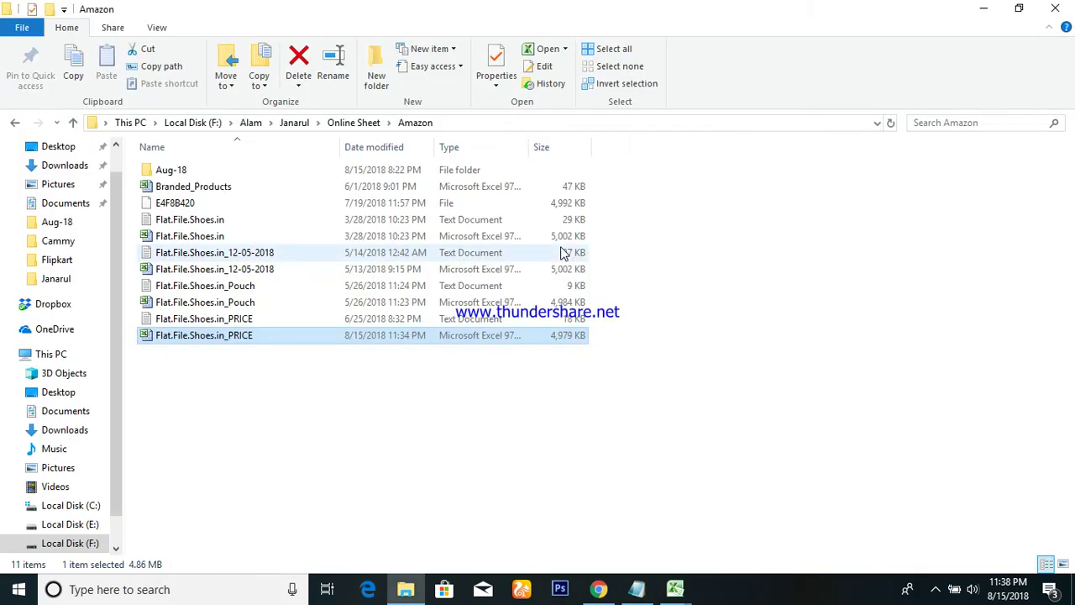
{"action": "left_click", "coordinate": [675, 588]}
{"action": "left_click", "coordinate": [559, 470]}
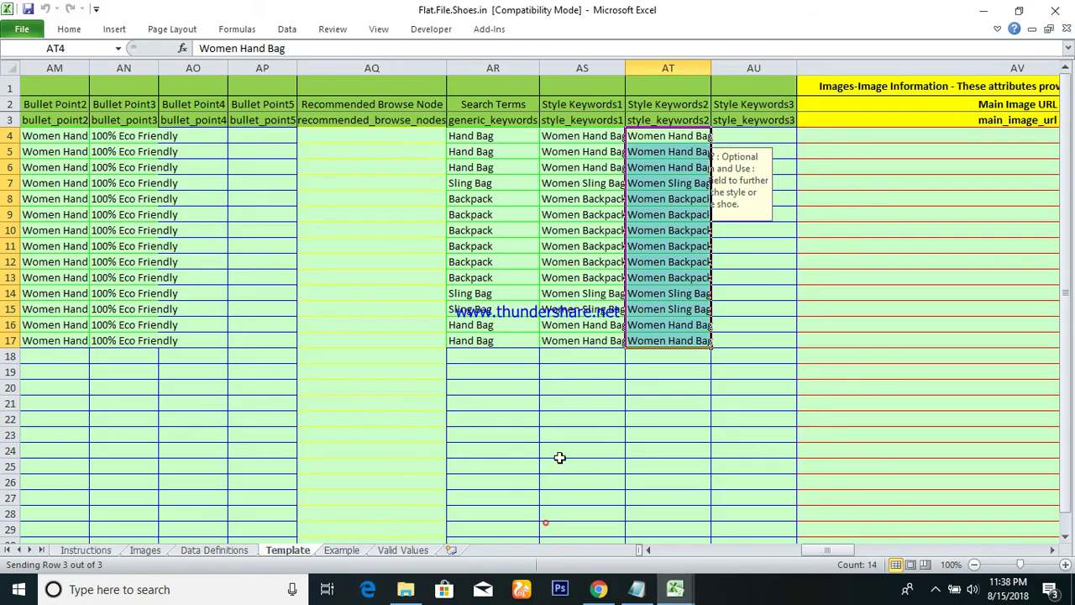
Step: Enter the formula =AR4 in AU4 so that Style Keywords3 repeats the search term
{"action": "left_click", "coordinate": [766, 133]}
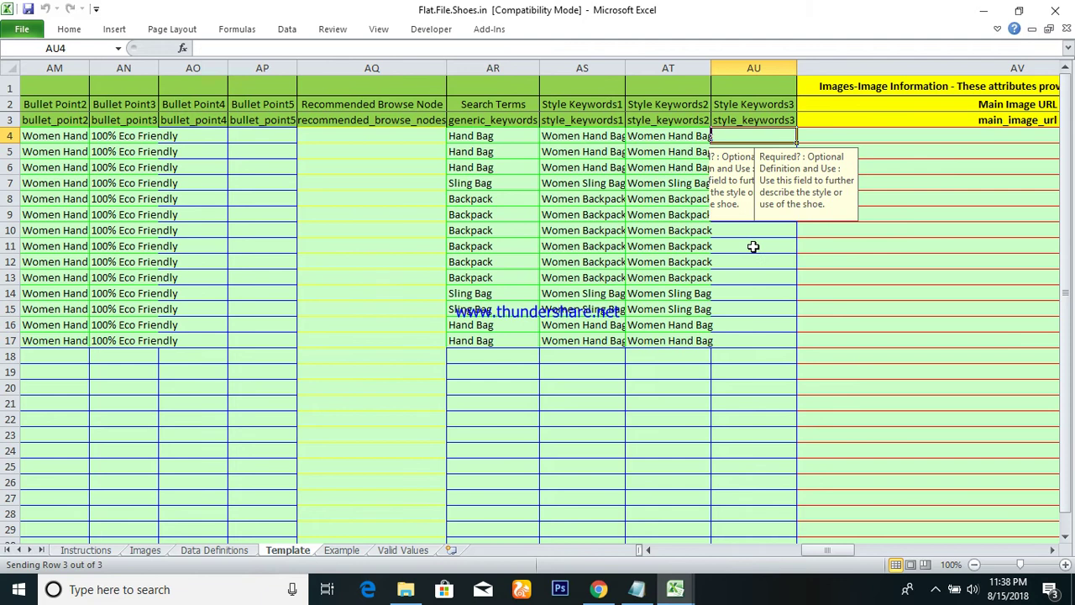
{"action": "key", "text": "Left"}
{"action": "key", "text": "Right"}
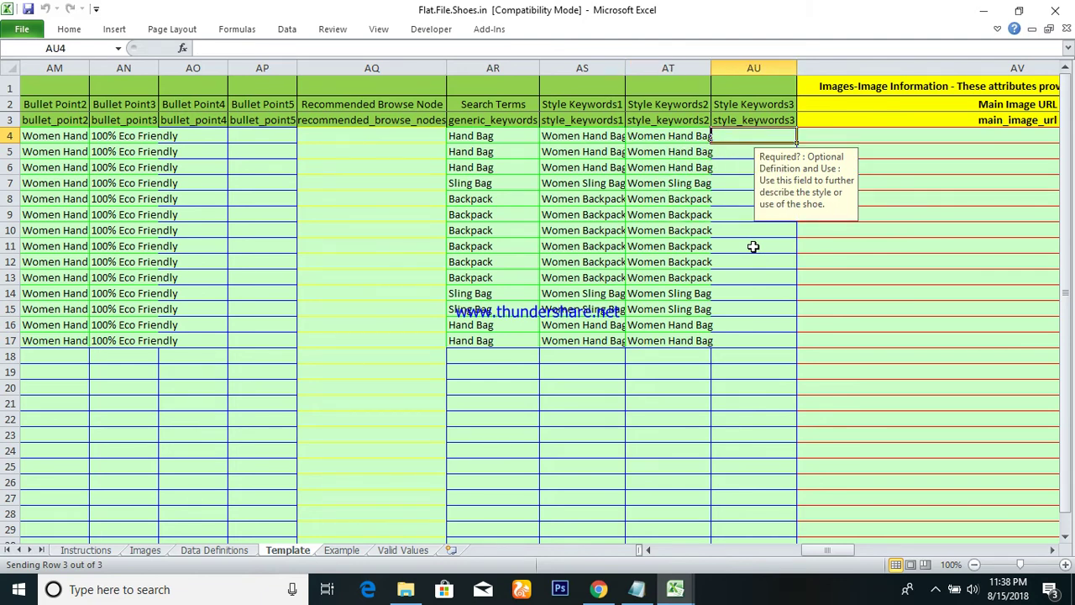
{"action": "type", "text": "="}
{"action": "key", "text": "Left"}
{"action": "key", "text": "Left"}
{"action": "key", "text": "Left"}
{"action": "key", "text": "Return"}
{"action": "key", "text": "Up"}
{"action": "key", "text": "Left"}
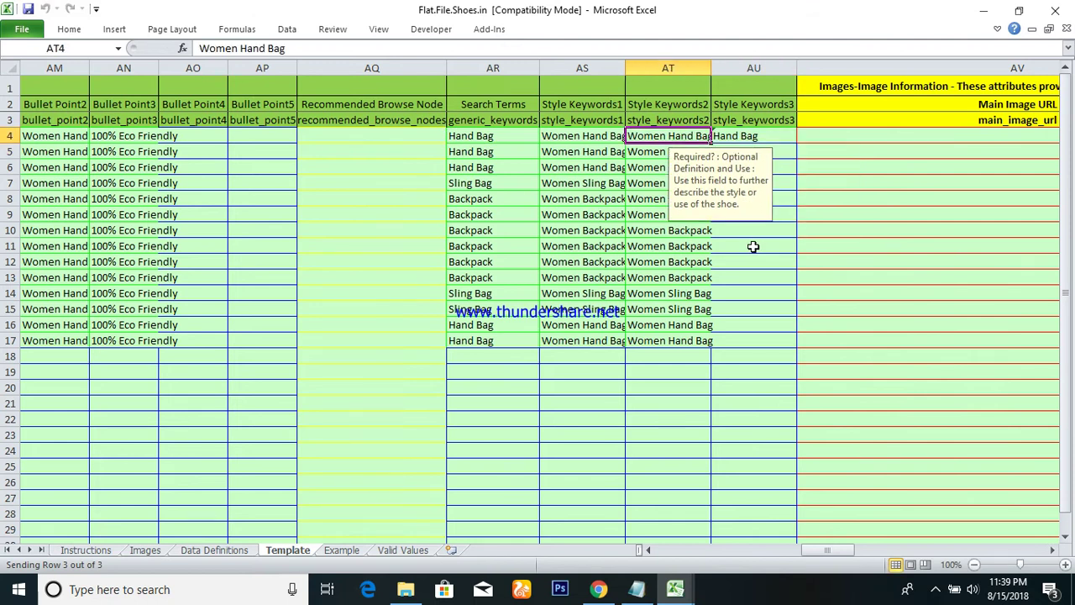
Step: Fill the Style Keywords3 formula from AU4 down to row 17
{"action": "key", "text": "ctrl+Down"}
{"action": "key", "text": "Right"}
{"action": "key", "text": "ctrl+shift+Up"}
{"action": "key", "text": "ctrl+d"}
Step: Copy the Style Keywords3 formulas in AU4:AU17 and paste them in place as values
{"action": "key", "text": "ctrl+c"}
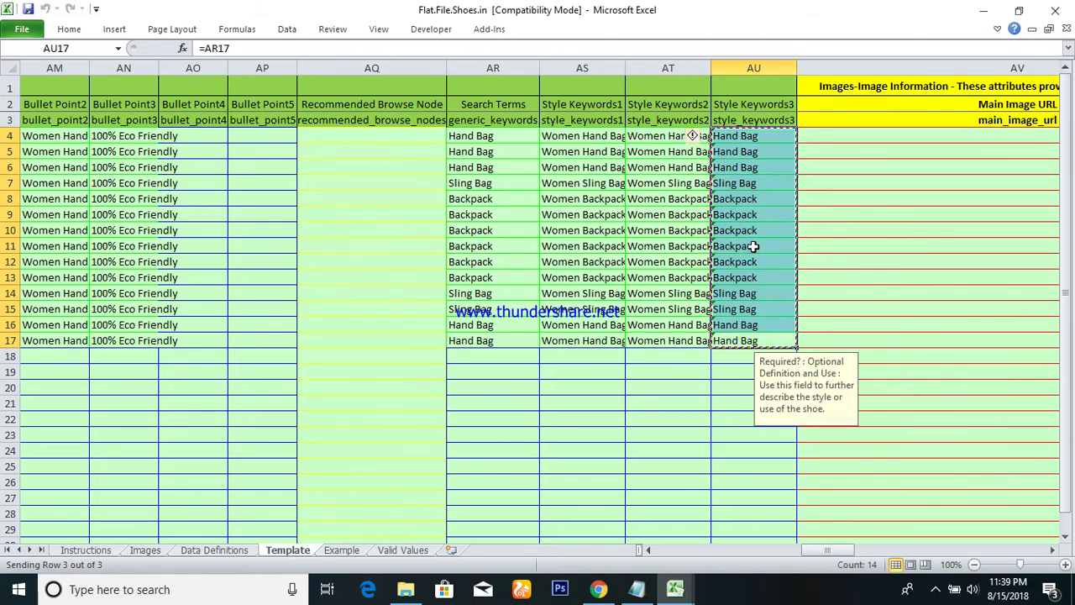
{"action": "key", "text": "alt"}
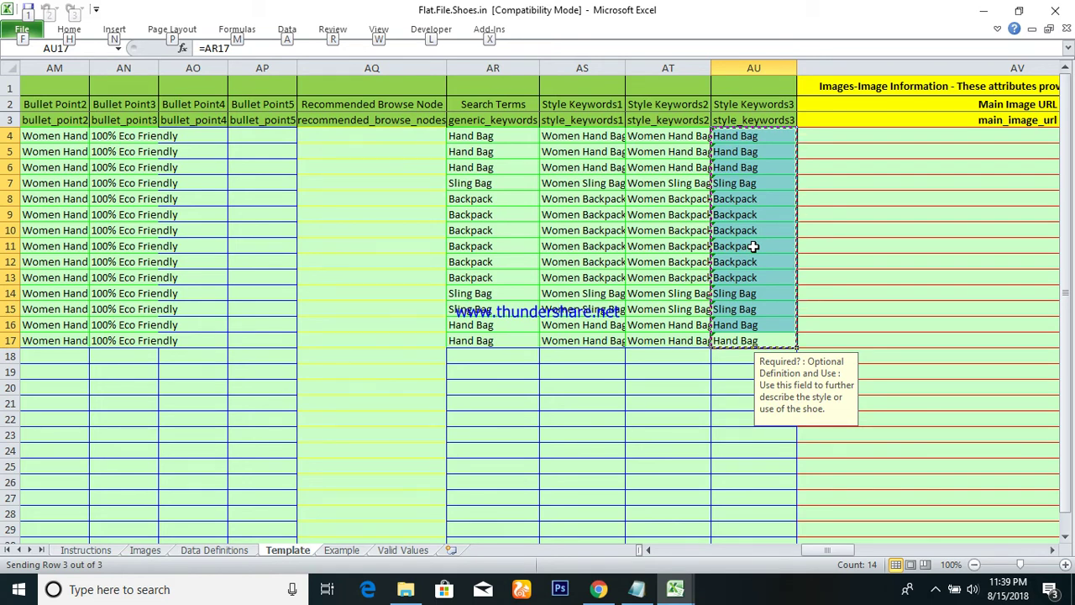
{"action": "key", "text": "Escape"}
{"action": "key", "text": "alt"}
{"action": "key", "text": "e"}
{"action": "key", "text": "s"}
{"action": "key", "text": "v"}
{"action": "key", "text": "Return"}
Step: Select AV4 under Main Image URL, then in Product Detail Sheet Aug-18 copy the Main Image to Image4 links in AL91:AP104 and paste them back in place
{"action": "key", "text": "Right"}
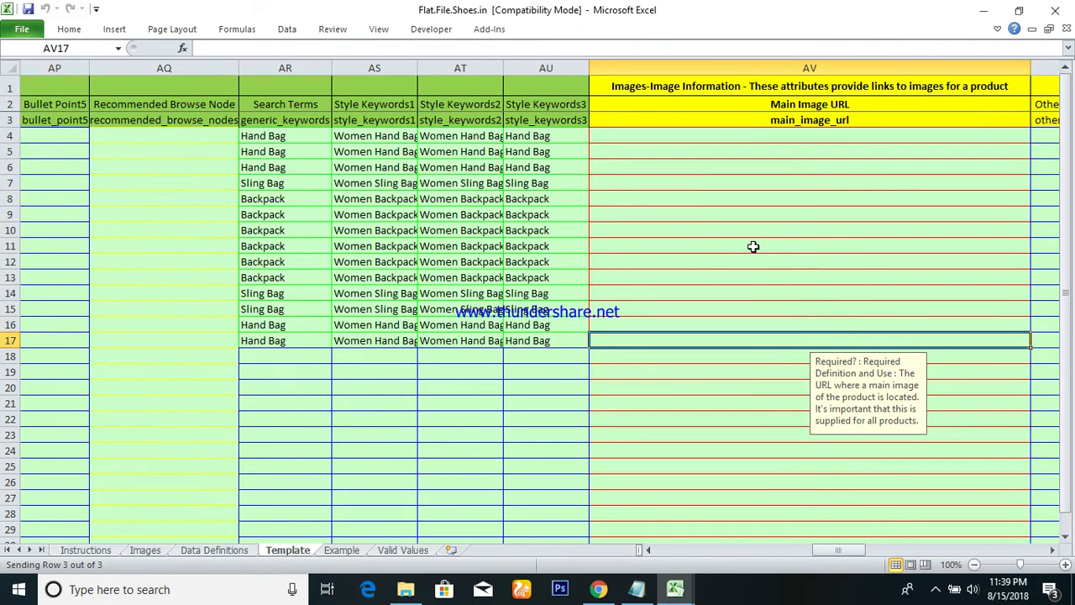
{"action": "key", "text": "ctrl+Up"}
{"action": "key", "text": "Down"}
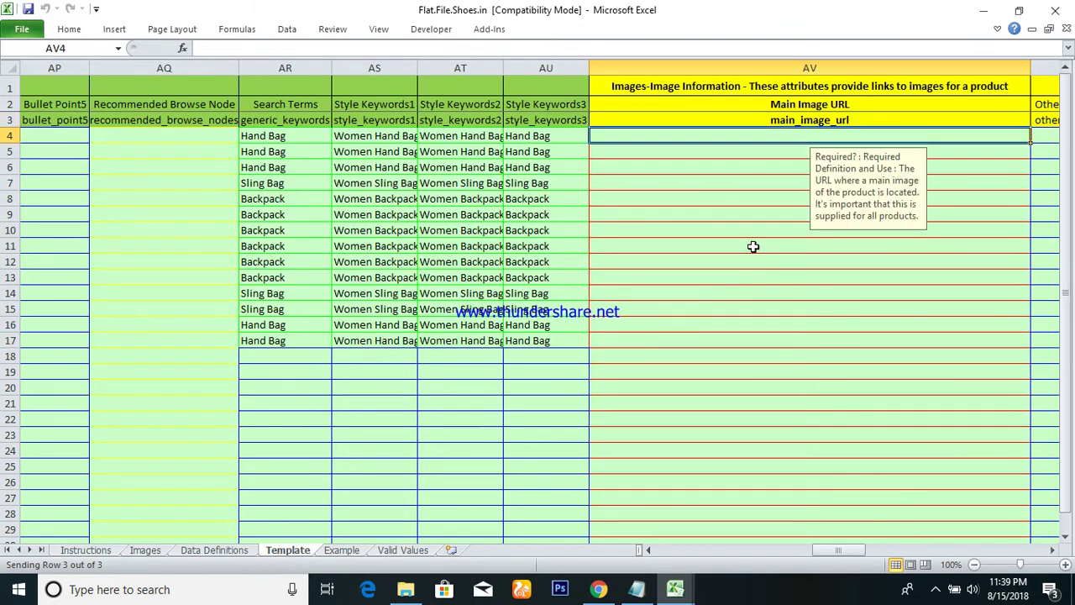
{"action": "left_click", "coordinate": [679, 592]}
{"action": "left_click", "coordinate": [622, 524]}
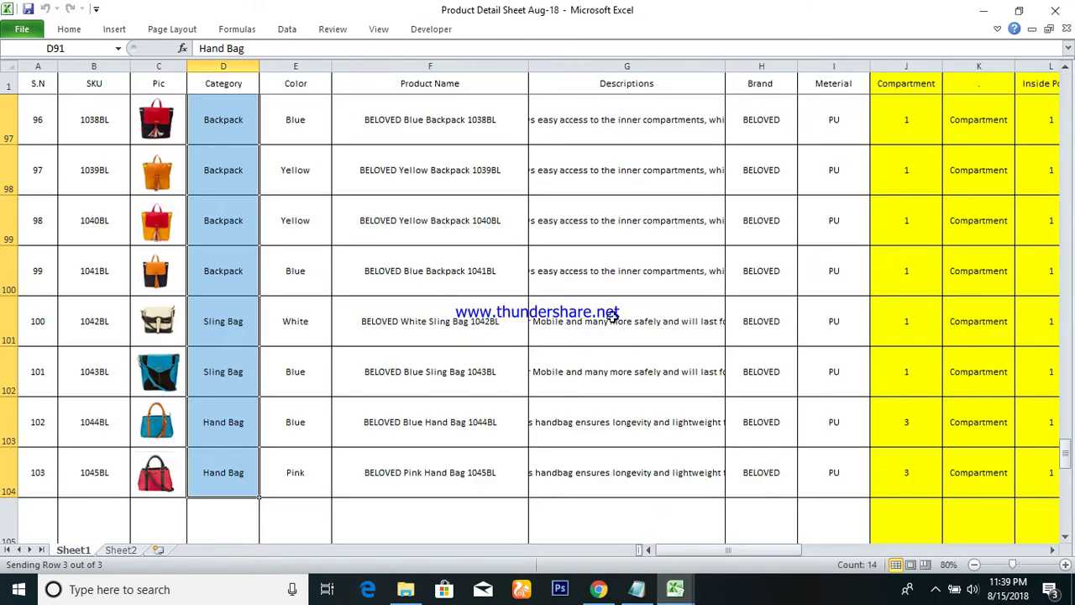
{"action": "key", "text": "ctrl+Right"}
{"action": "key", "text": "Right"}
{"action": "key", "text": "Right"}
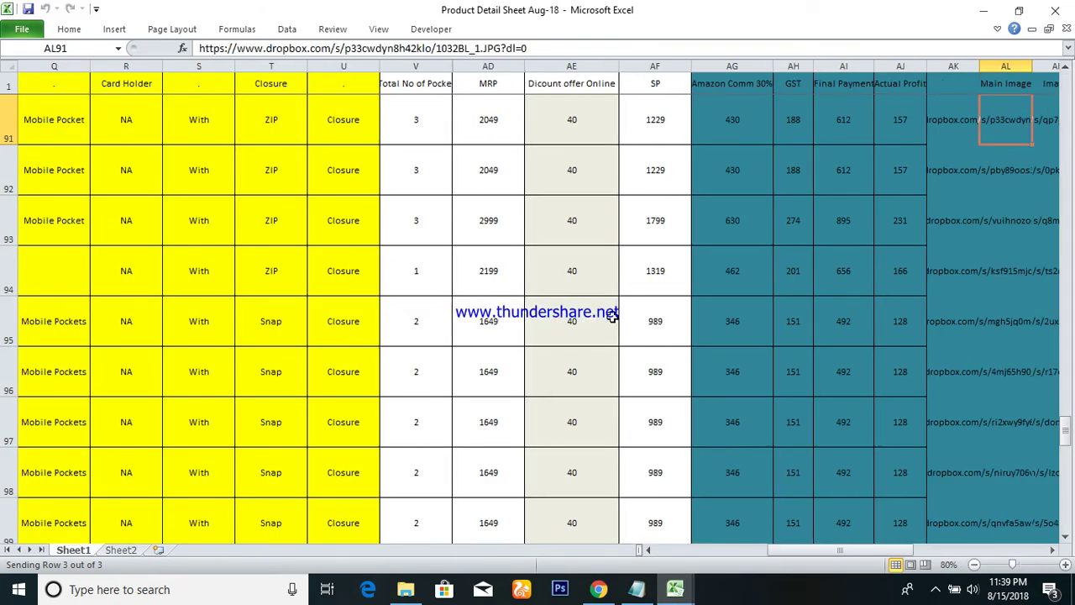
{"action": "key", "text": "ctrl+shift+Right"}
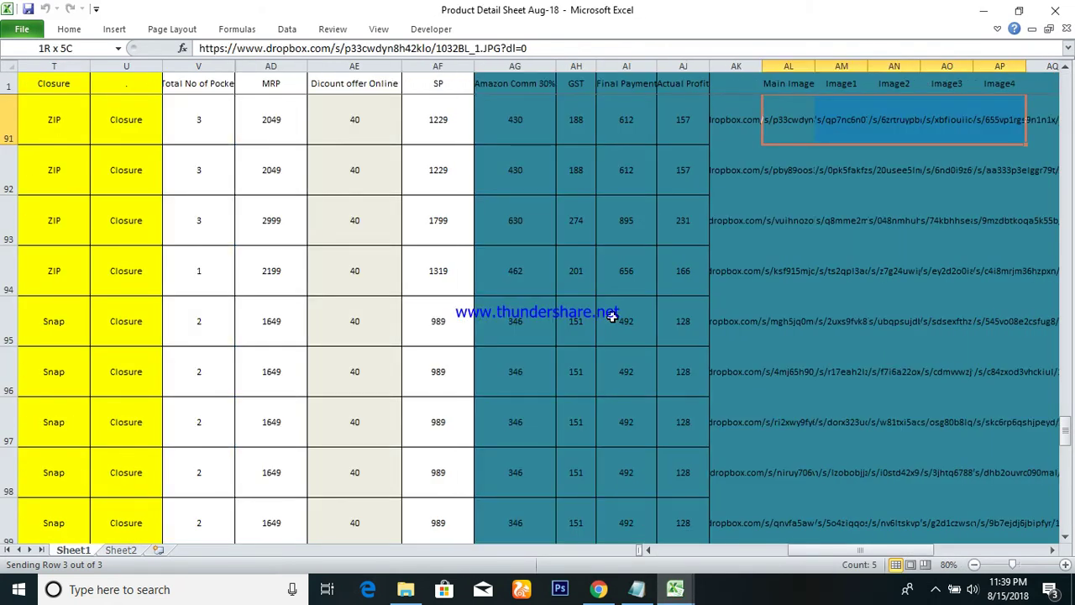
{"action": "key", "text": "ctrl+shift+Down"}
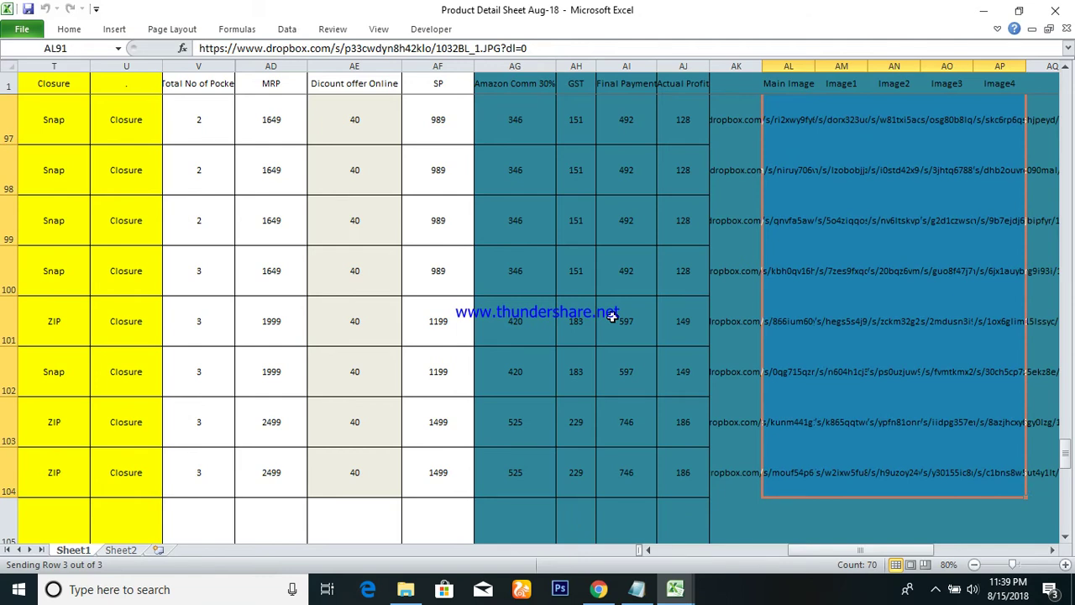
{"action": "key", "text": "shift+BackSpace"}
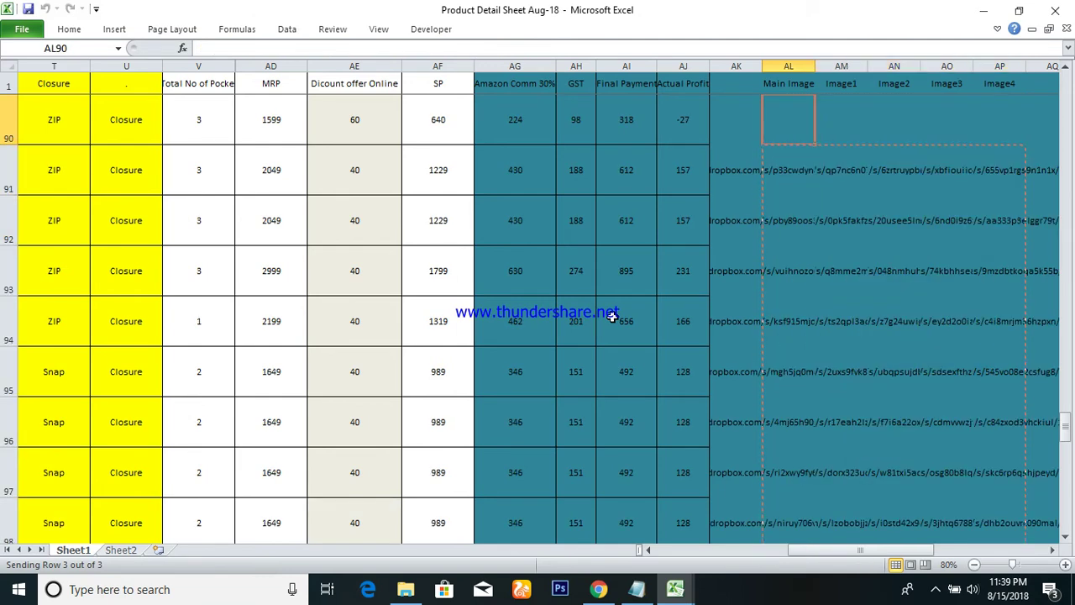
{"action": "key", "text": "ctrl+v"}
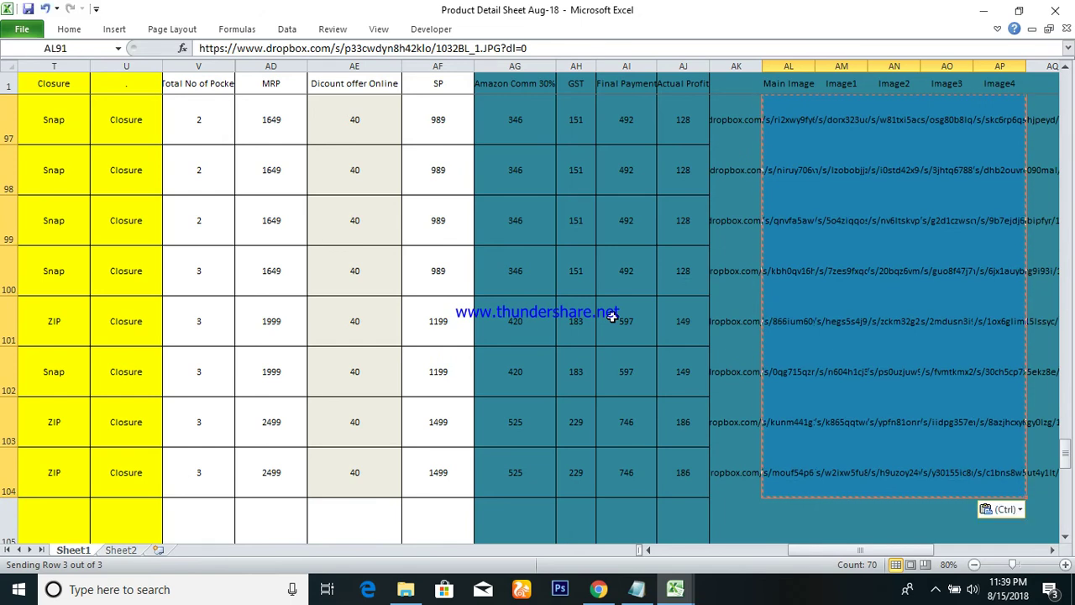
Step: Return to the Flat.File.Shoes.in workbook
{"action": "mouse_move", "coordinate": [675, 589]}
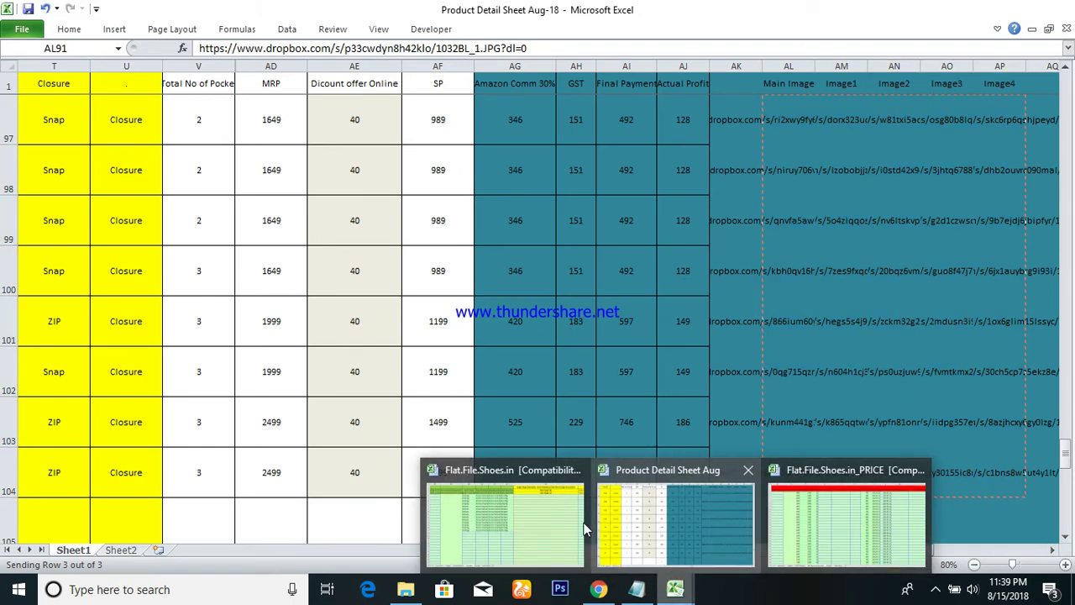
Step: Switch to the Flat.File.Shoes.in workbook and paste the copied image links as values, starting at cell AV4 under Main Image URL
{"action": "left_click", "coordinate": [511, 522]}
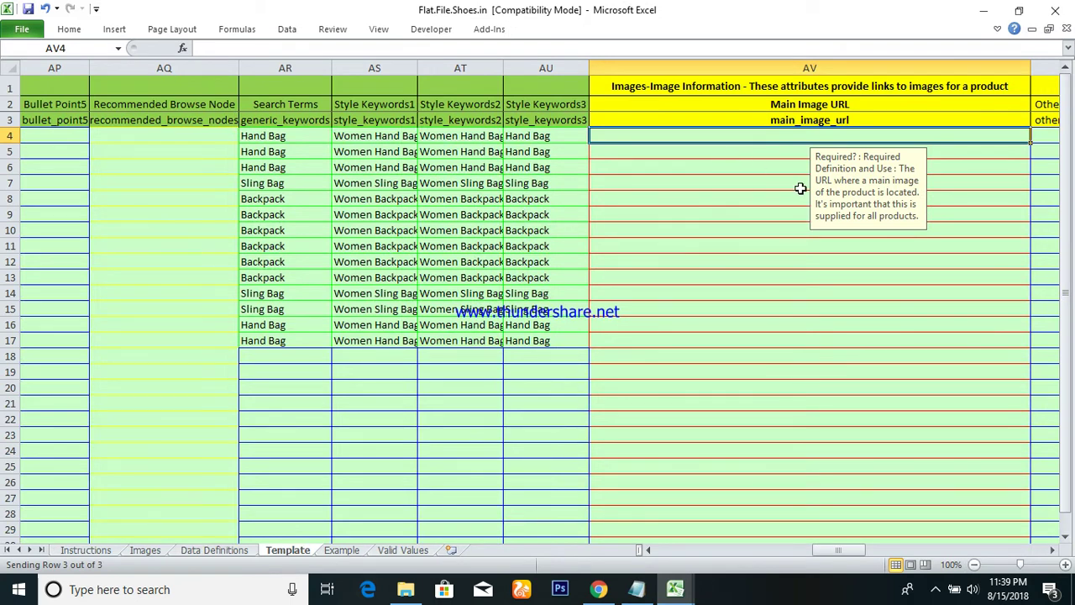
{"action": "key", "text": "alt"}
{"action": "key", "text": "e"}
{"action": "key", "text": "s"}
{"action": "key", "text": "v"}
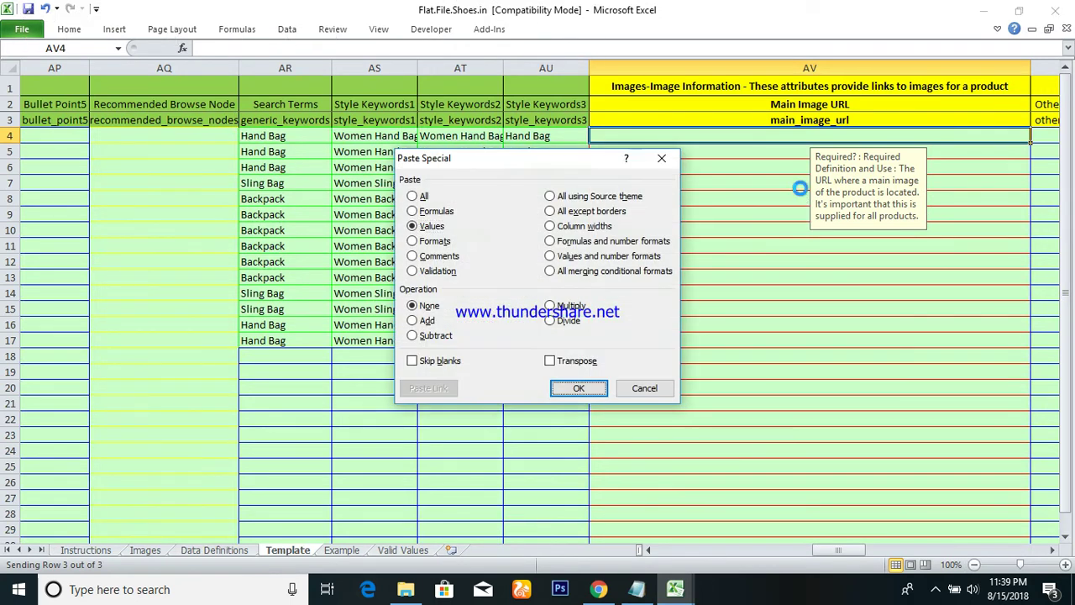
{"action": "key", "text": "Return"}
{"action": "key", "text": "Right"}
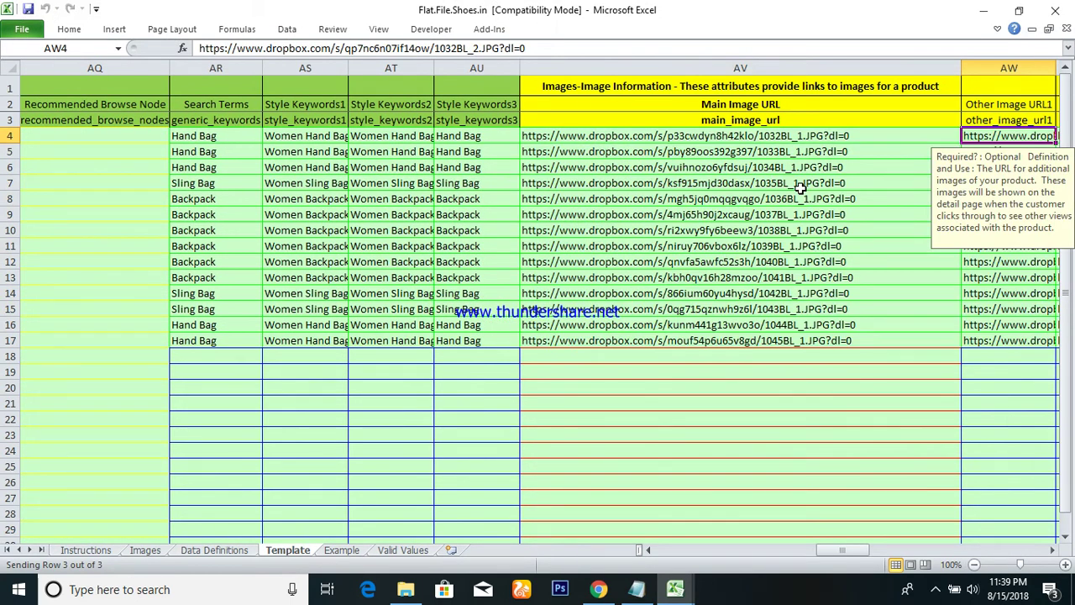
Step: In row 4, enter a package height of 12, package width of 7 and package length of 25
{"action": "key", "text": "Right"}
{"action": "key", "text": "Right"}
{"action": "key", "text": "Right"}
{"action": "key", "text": "Right"}
{"action": "key", "text": "Left"}
{"action": "key", "text": "Right"}
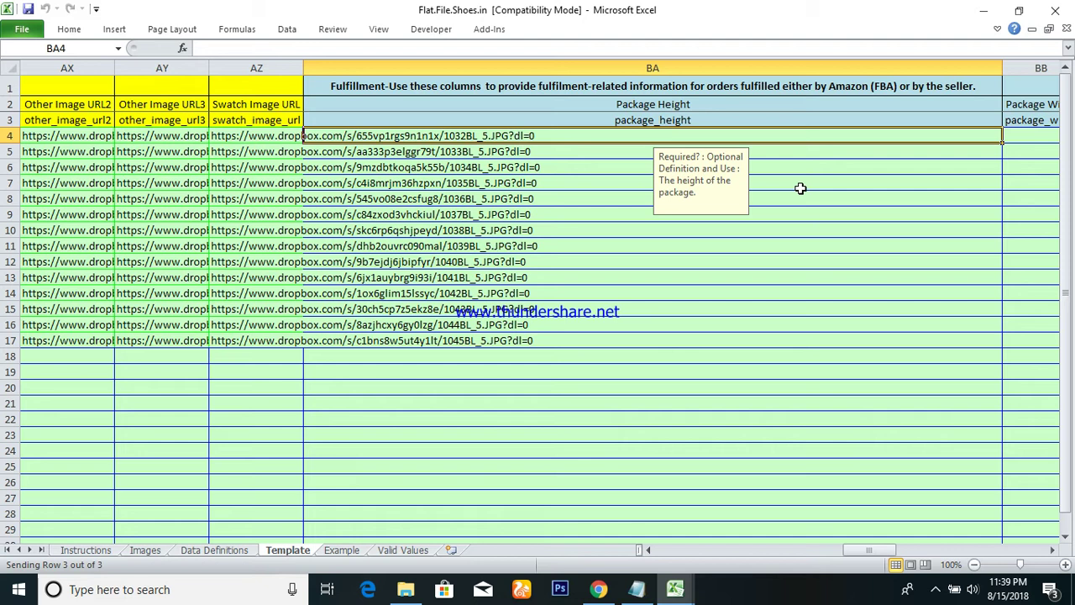
{"action": "type", "text": "12"}
{"action": "key", "text": "Tab"}
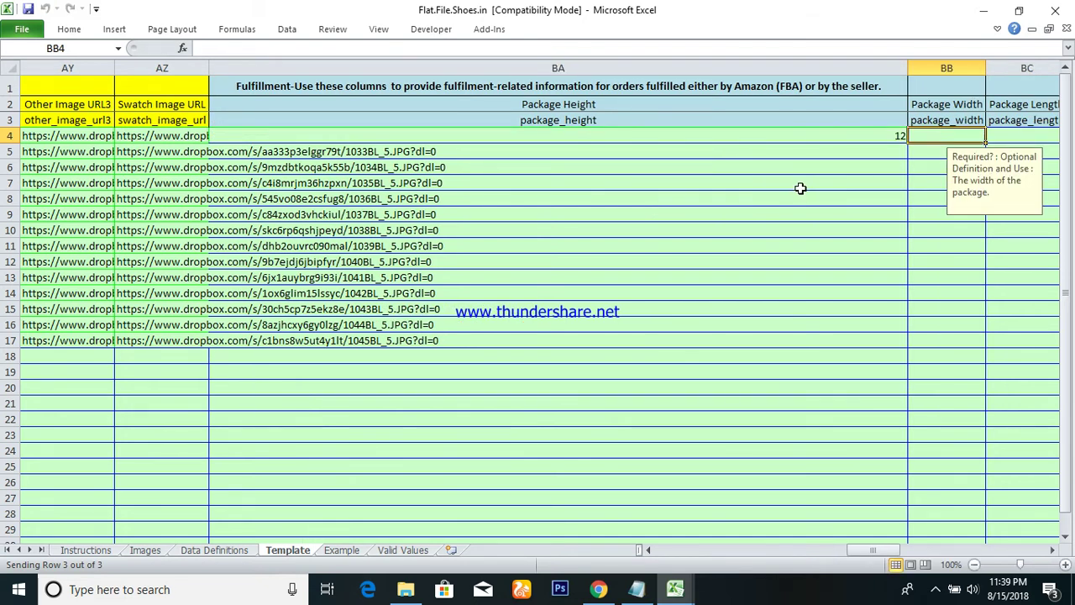
{"action": "type", "text": "7"}
{"action": "key", "text": "Tab"}
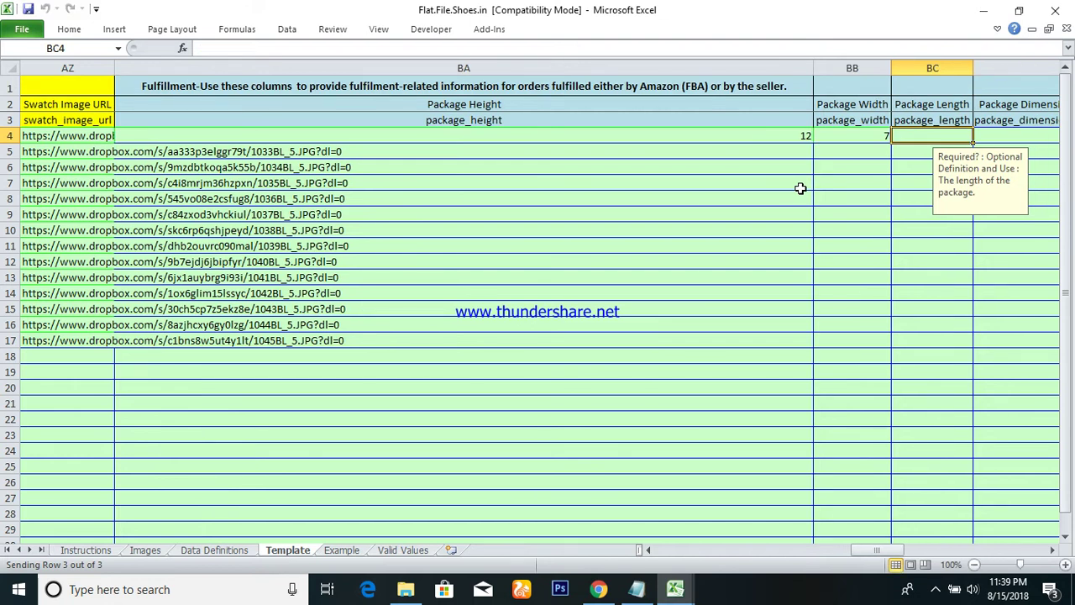
{"action": "type", "text": "25"}
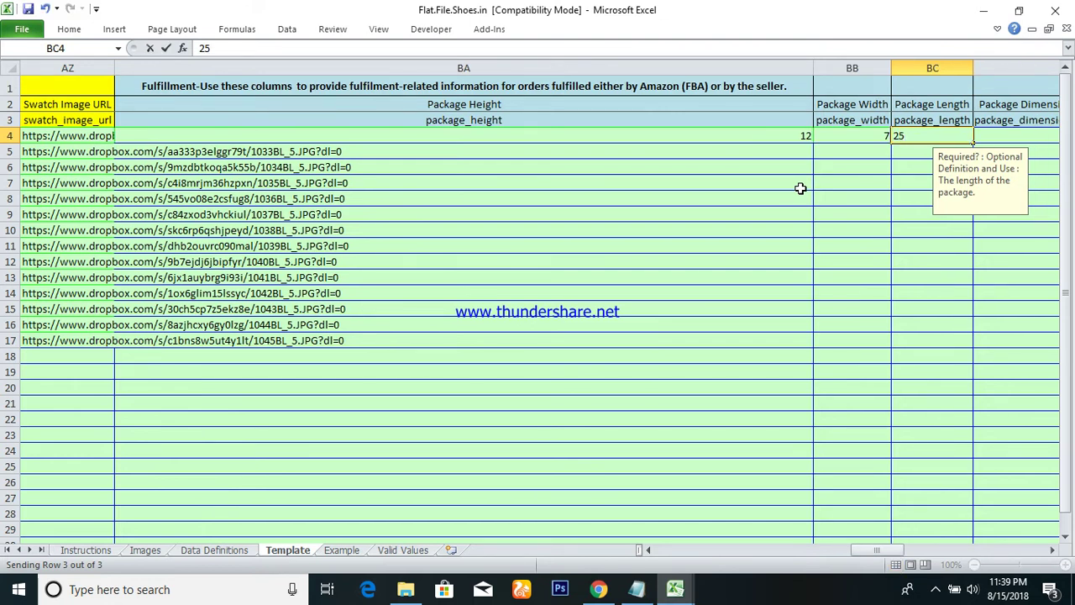
{"action": "key", "text": "Tab"}
Step: Choose CM as the Package Dimensions Unit Of Measure in row 4
{"action": "key", "text": "alt+Down"}
{"action": "key", "text": "Down"}
{"action": "key", "text": "Return"}
{"action": "key", "text": "Tab"}
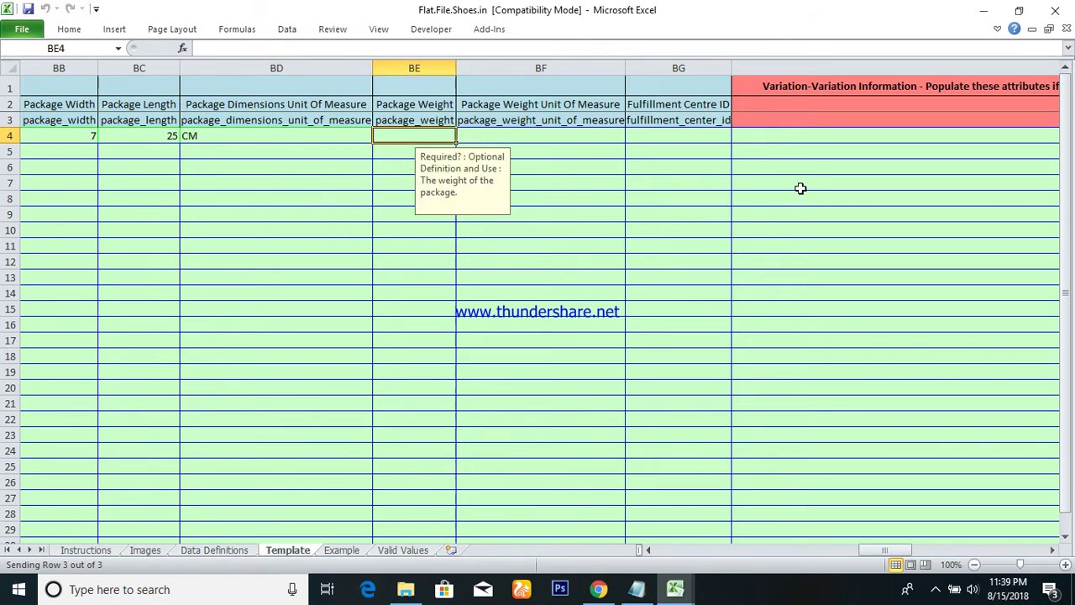
Step: Examine the Fulfillment section heading and its package height, width, length and unit columns
{"action": "key", "text": "Left"}
{"action": "key", "text": "Left"}
{"action": "key", "text": "Left"}
{"action": "key", "text": "Up"}
{"action": "key", "text": "Up"}
{"action": "key", "text": "Up"}
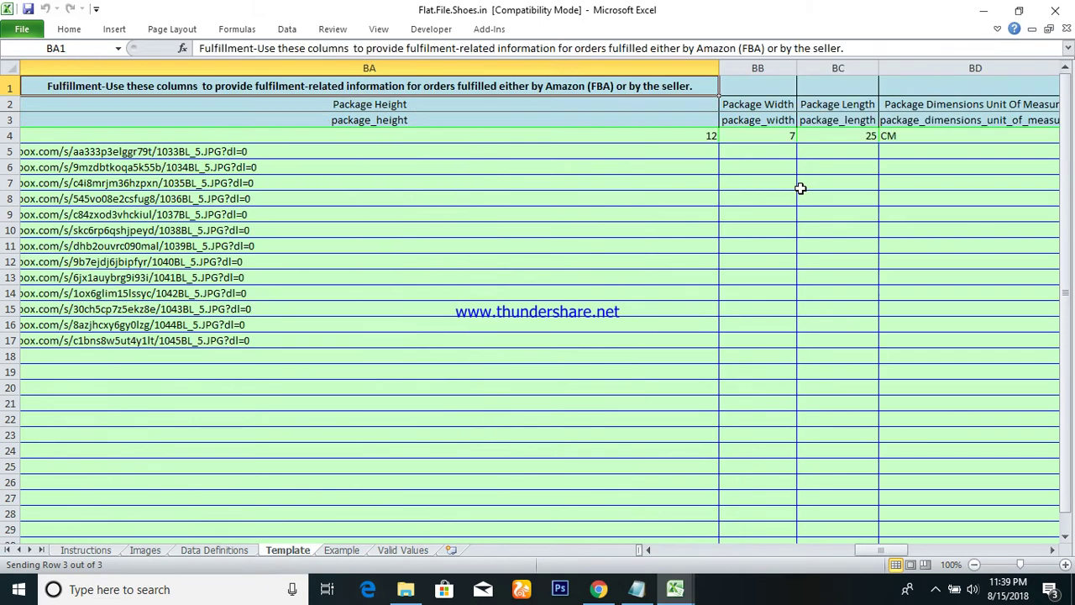
{"action": "key", "text": "Left"}
{"action": "key", "text": "Right"}
{"action": "key", "text": "Down"}
{"action": "key", "text": "Down"}
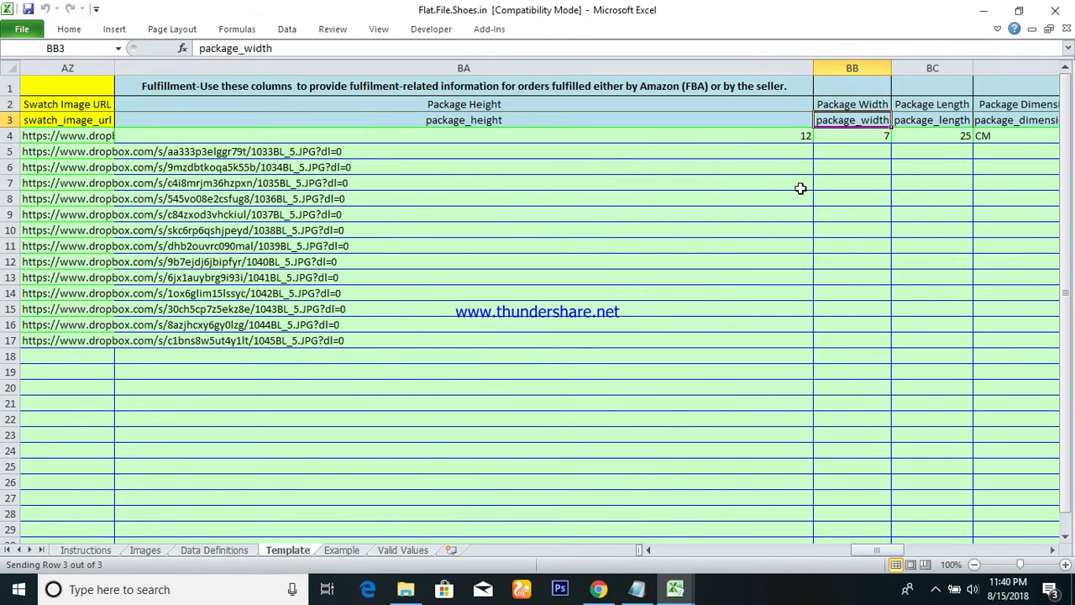
{"action": "key", "text": "Down"}
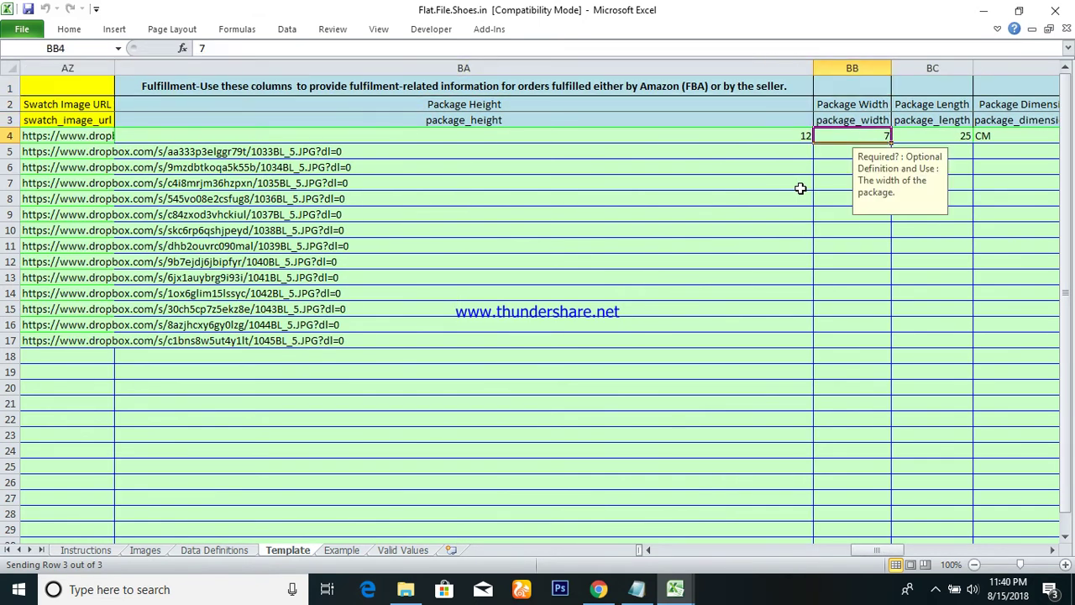
{"action": "key", "text": "Left"}
{"action": "key", "text": "shift+Right"}
{"action": "key", "text": "shift+Right"}
{"action": "key", "text": "shift+Right"}
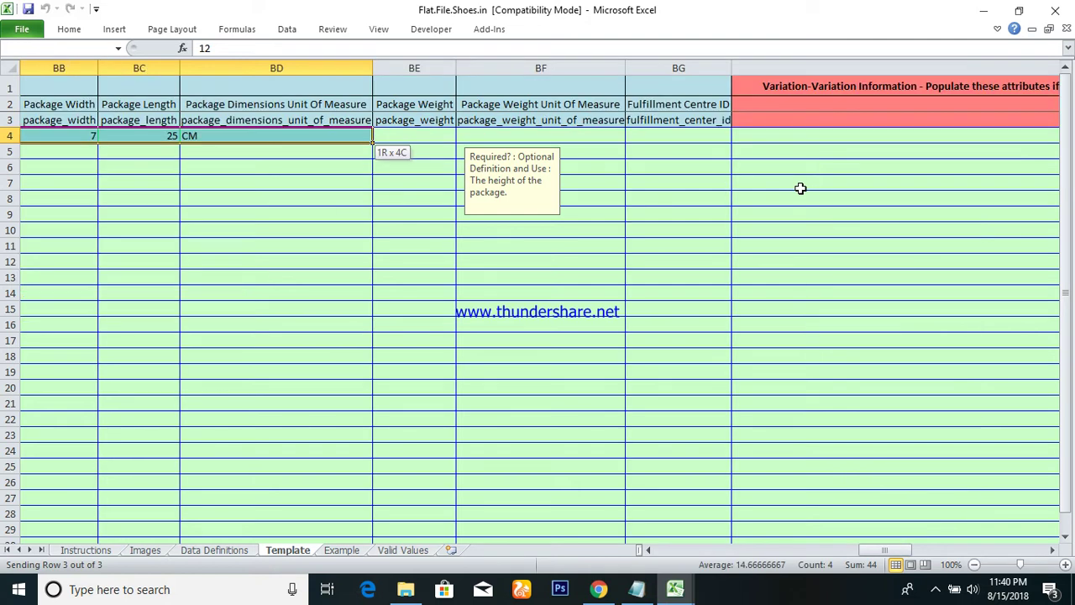
Step: In row 4, enter a package weight of 420 and choose GR as its unit of measure
{"action": "key", "text": "Right"}
{"action": "key", "text": "Right"}
{"action": "key", "text": "Right"}
{"action": "key", "text": "Right"}
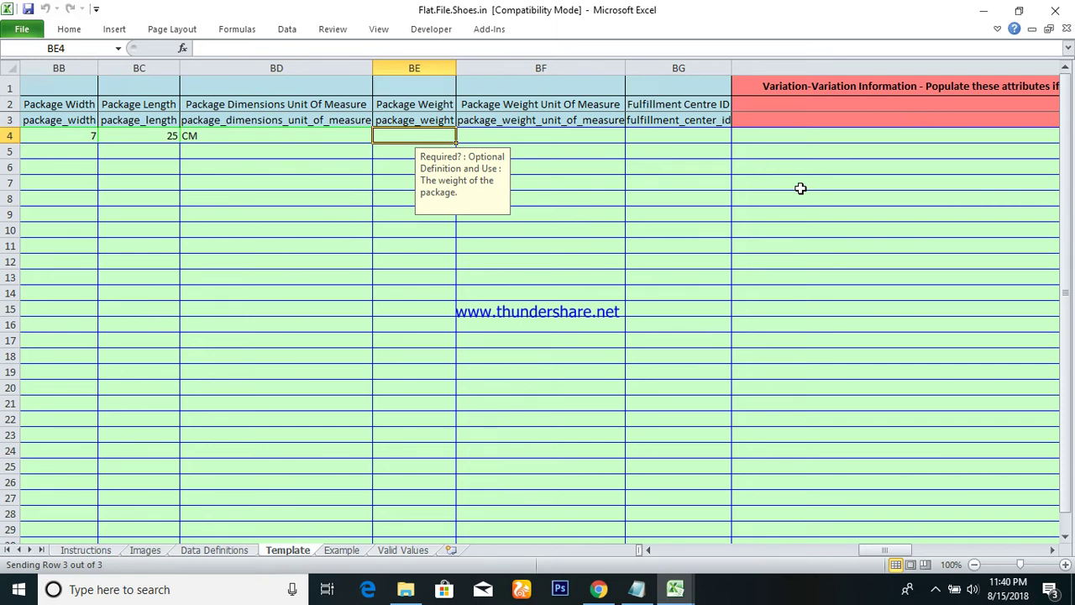
{"action": "type", "text": "420"}
{"action": "key", "text": "Tab"}
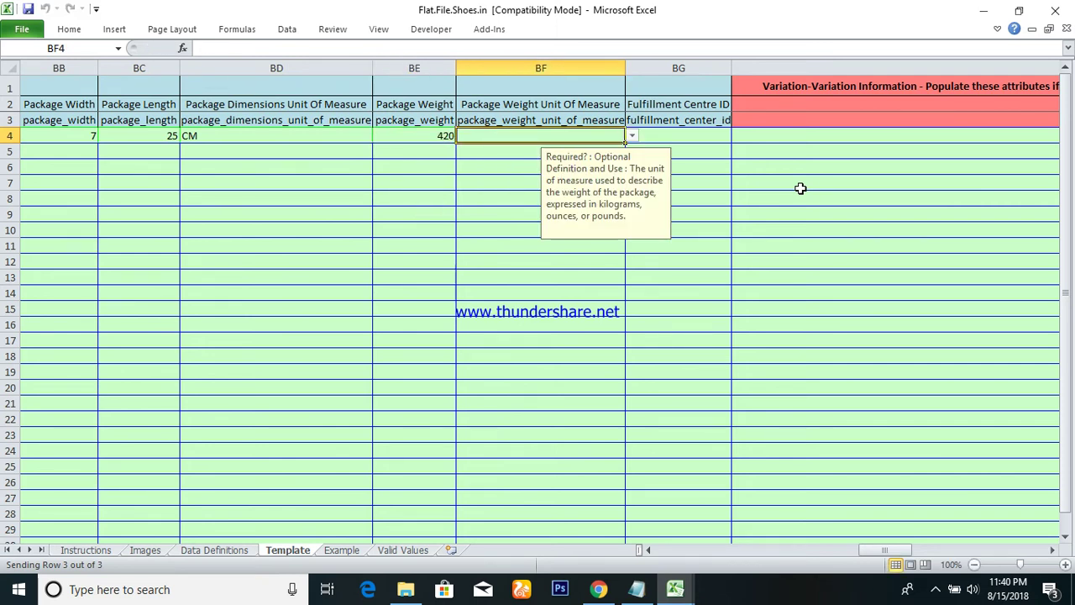
{"action": "key", "text": "alt+Down"}
{"action": "key", "text": "Down"}
{"action": "key", "text": "Return"}
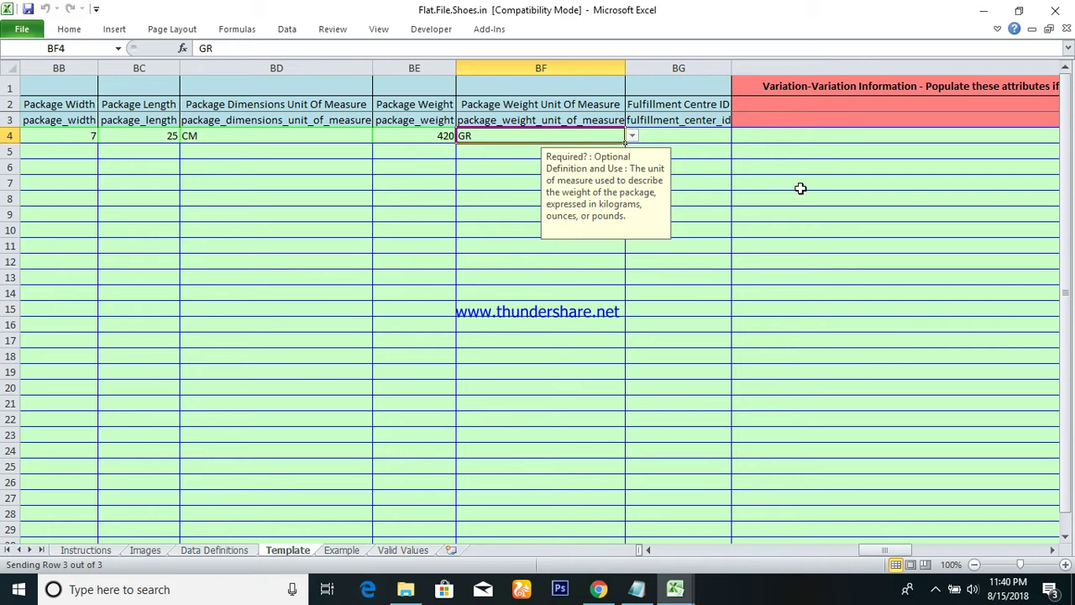
Step: Check the available Fulfillment Centre ID options for row 4
{"action": "key", "text": "Tab"}
{"action": "key", "text": "alt+Down"}
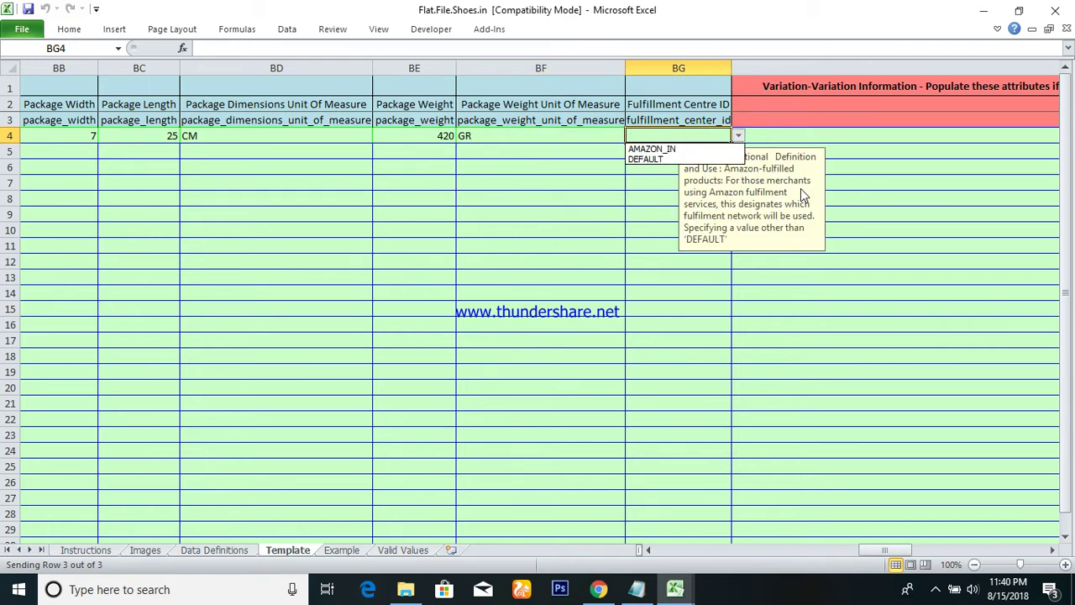
{"action": "key", "text": "Escape"}
Step: Clear the package dimension, weight and unit entries in row 4, from Package Height to Package Weight Unit Of Measure
{"action": "key", "text": "Left"}
{"action": "key", "text": "Left"}
{"action": "key", "text": "Left"}
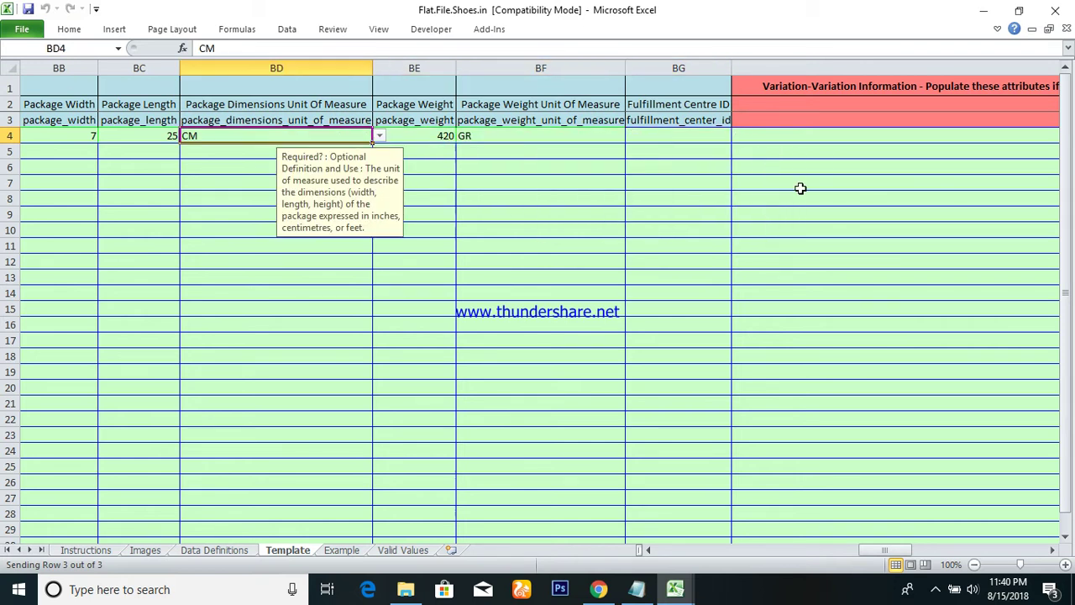
{"action": "key", "text": "Left"}
{"action": "key", "text": "Left"}
{"action": "key", "text": "Left"}
{"action": "key", "text": "Left"}
{"action": "key", "text": "Right"}
{"action": "key", "text": "Right"}
{"action": "key", "text": "Left"}
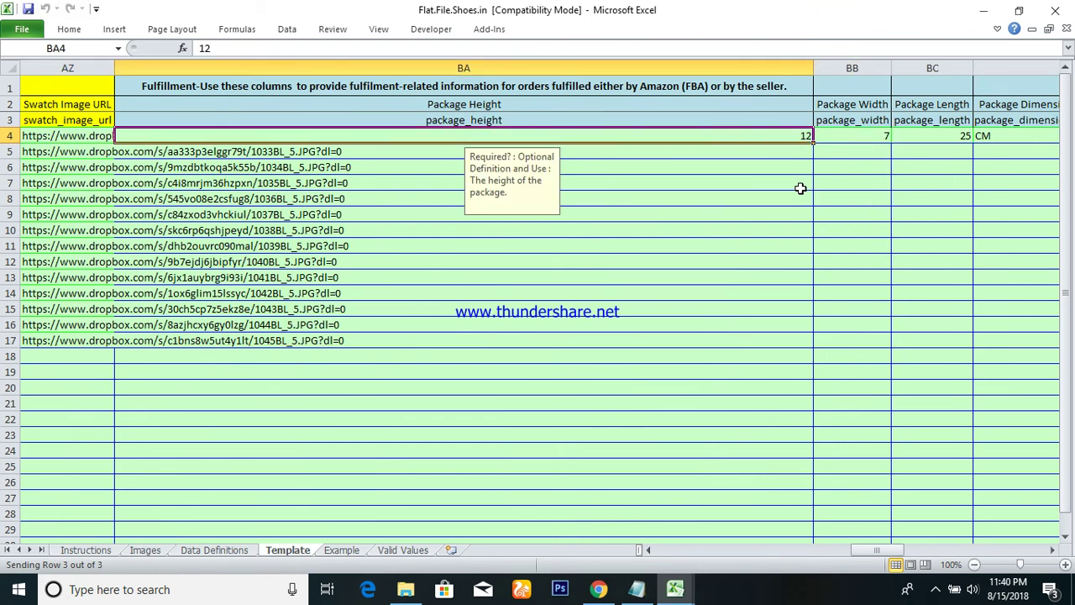
{"action": "key", "text": "ctrl+shift+Right"}
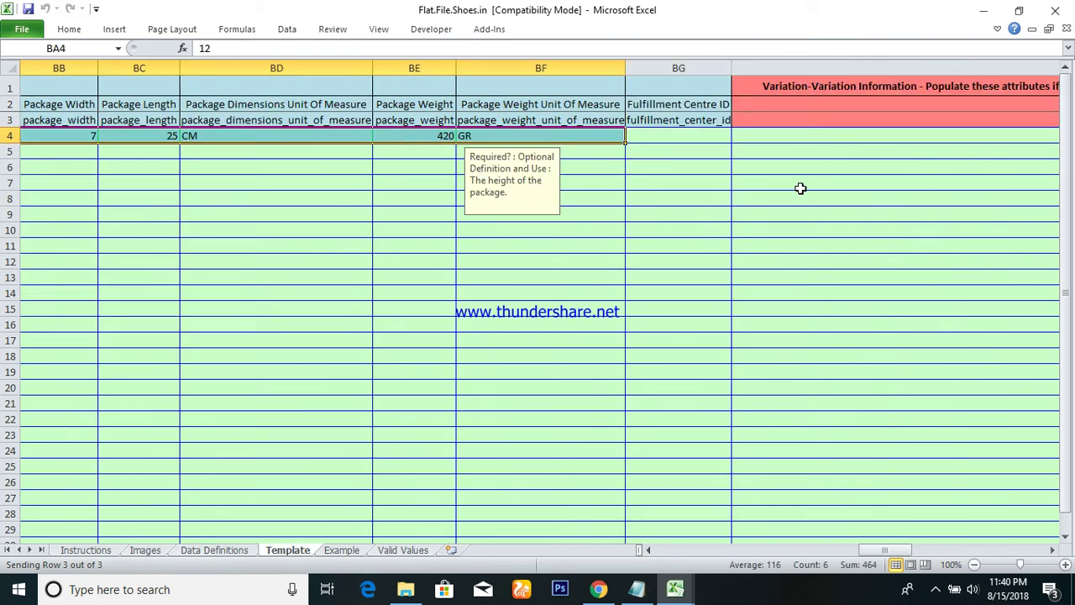
{"action": "key", "text": "Delete"}
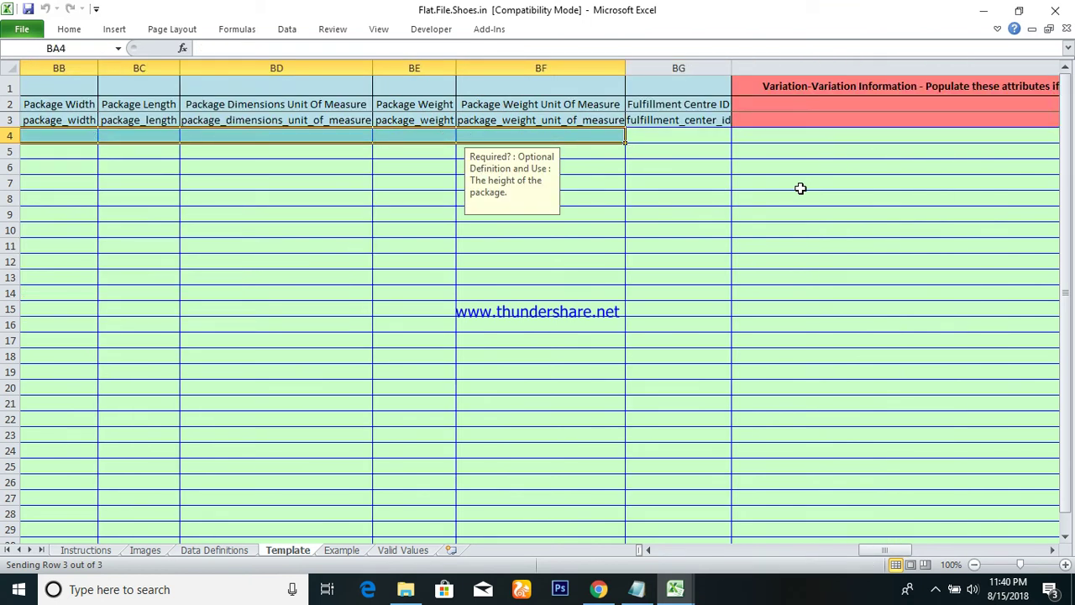
{"action": "key", "text": "Right"}
Step: Switch to the Amazon Details note in Notepad, add "if you are working FBA mode then fill these details other wise not", and minimize it
{"action": "left_click", "coordinate": [636, 588]}
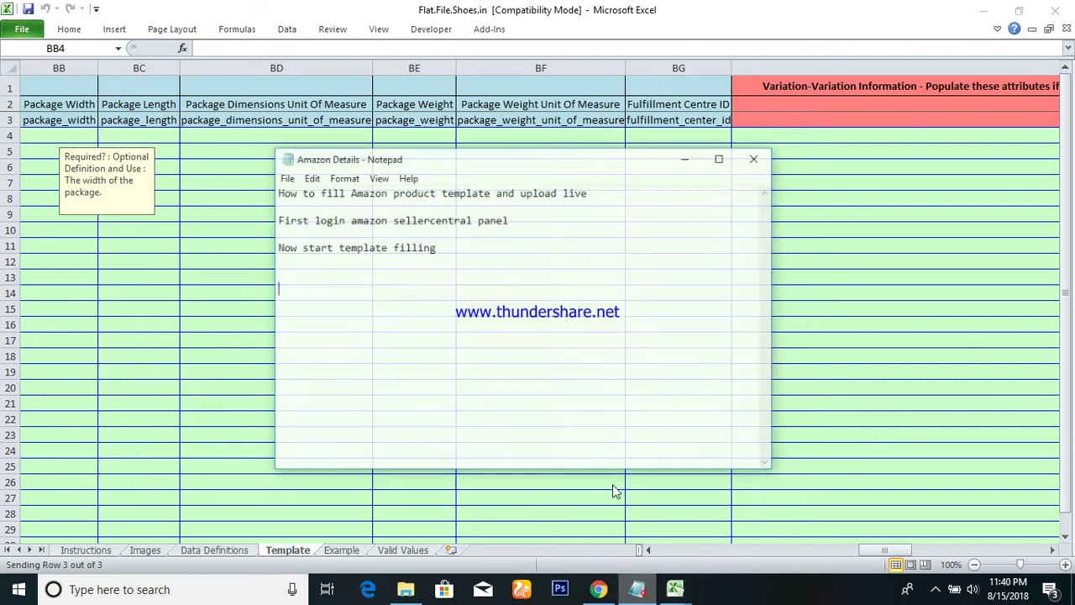
{"action": "key", "text": "BackSpace"}
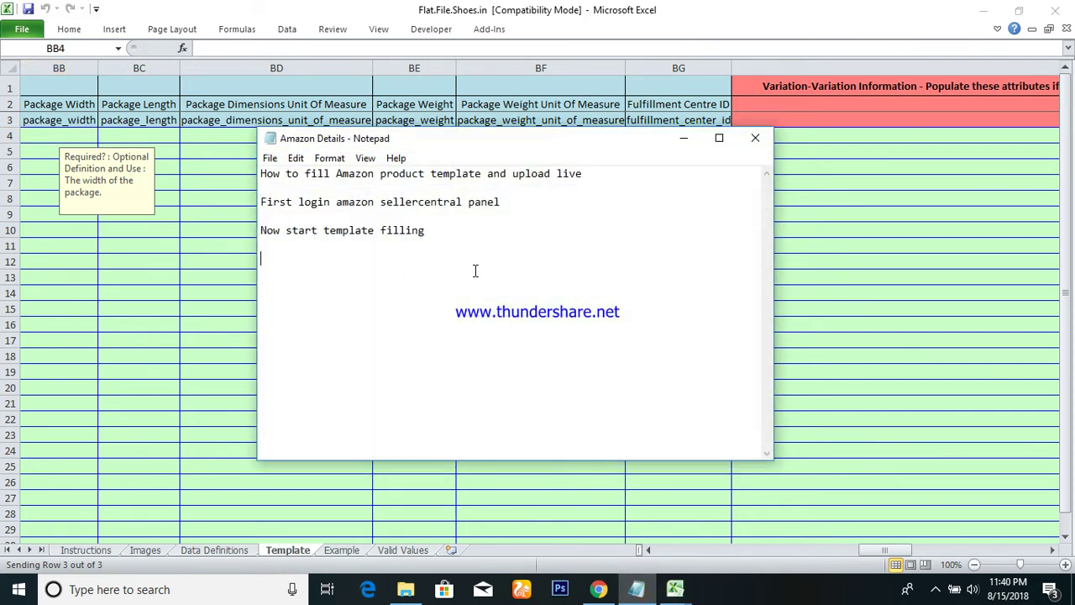
{"action": "type", "text": "if you are"}
{"action": "key", "text": "BackSpace"}
{"action": "key", "text": "BackSpace"}
{"action": "type", "text": "are working F"}
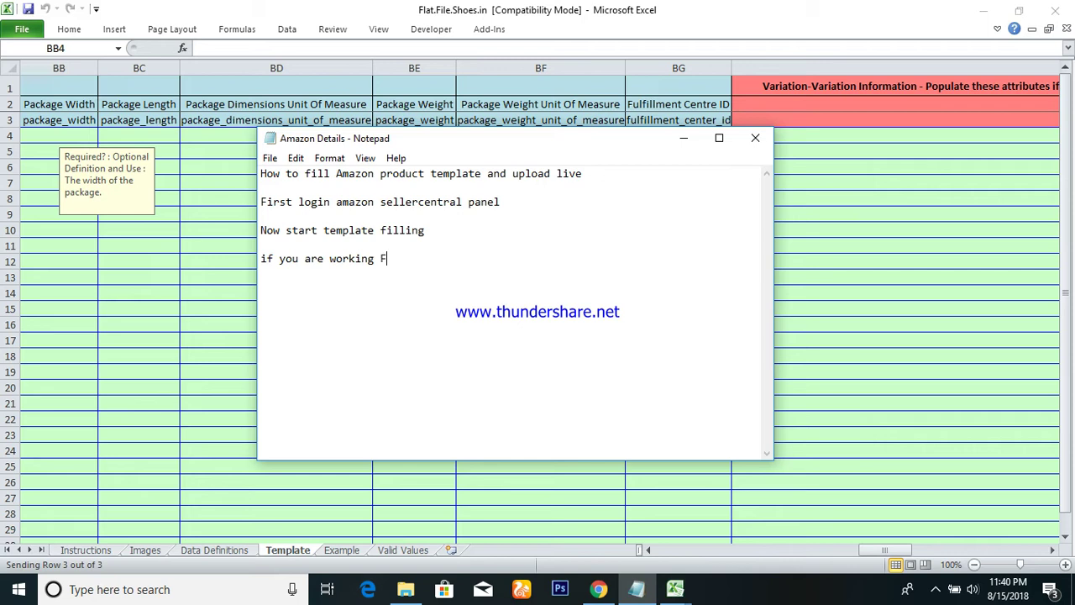
{"action": "type", "text": "BA mode then fill thos"}
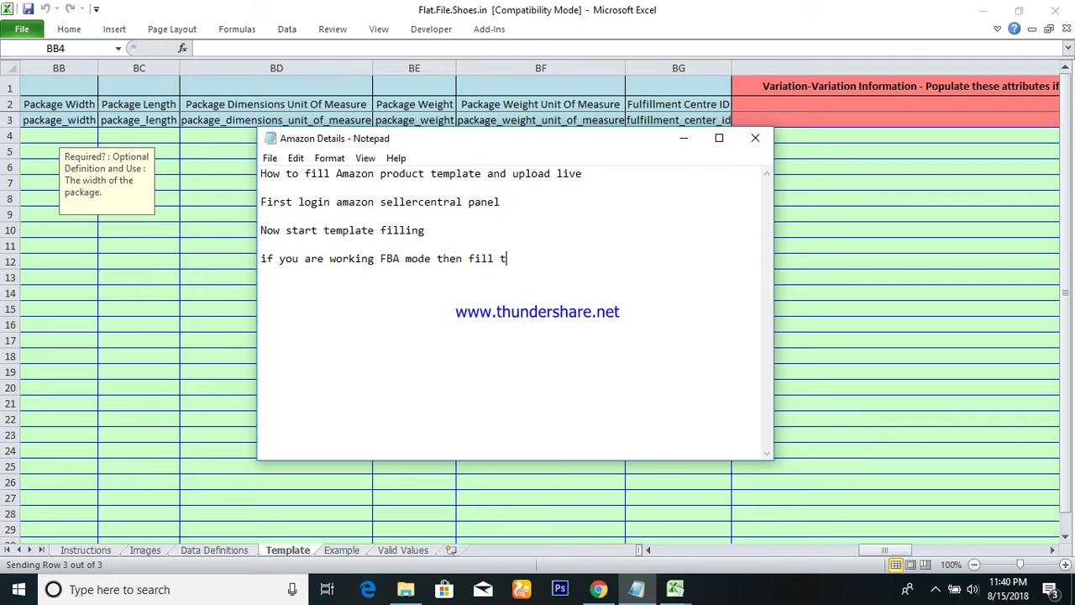
{"action": "key", "text": "BackSpace"}
{"action": "key", "text": "BackSpace"}
{"action": "type", "text": "ese details other sise"}
{"action": "key", "text": "BackSpace"}
{"action": "key", "text": "BackSpace"}
{"action": "key", "text": "BackSpace"}
{"action": "key", "text": "BackSpace"}
{"action": "type", "text": "wise "}
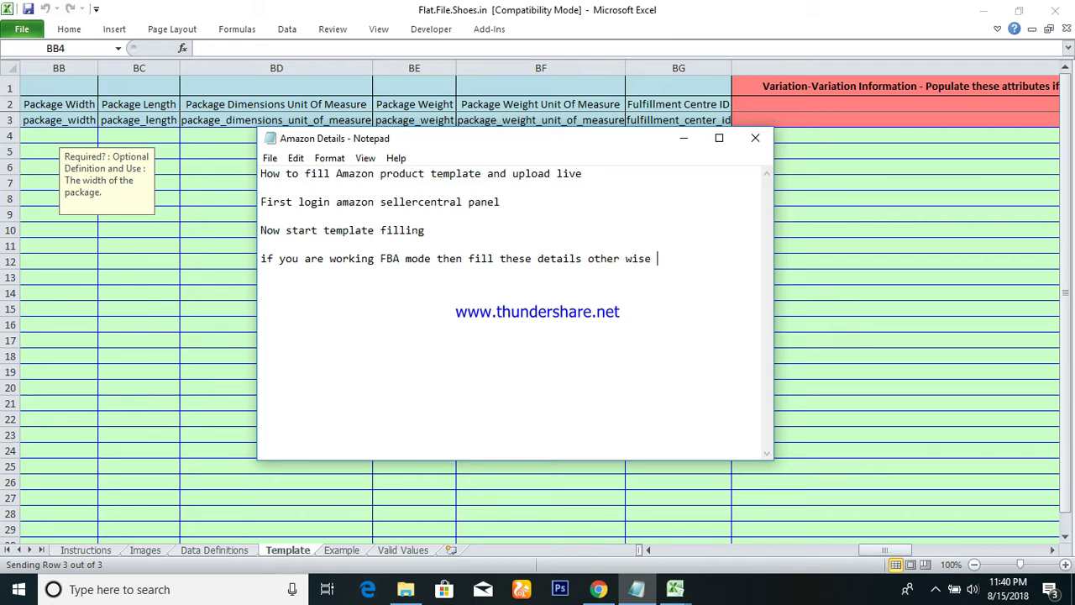
{"action": "type", "text": "not"}
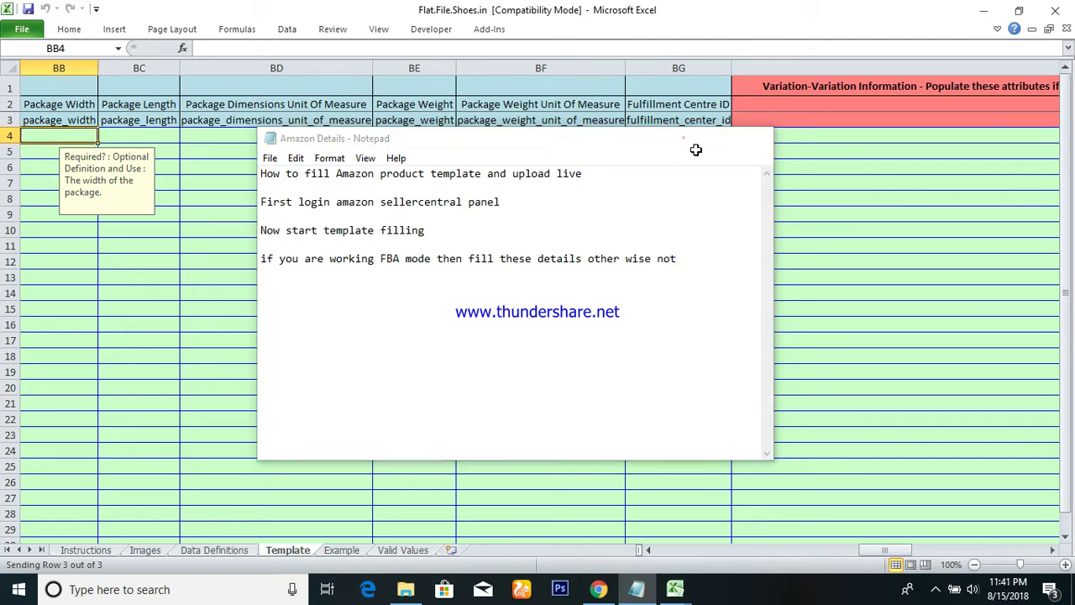
{"action": "left_click", "coordinate": [683, 138]}
Step: Skip past the Variation columns in row 4 and enter 4202 as the HSN Code in cell BO4
{"action": "left_click", "coordinate": [748, 136]}
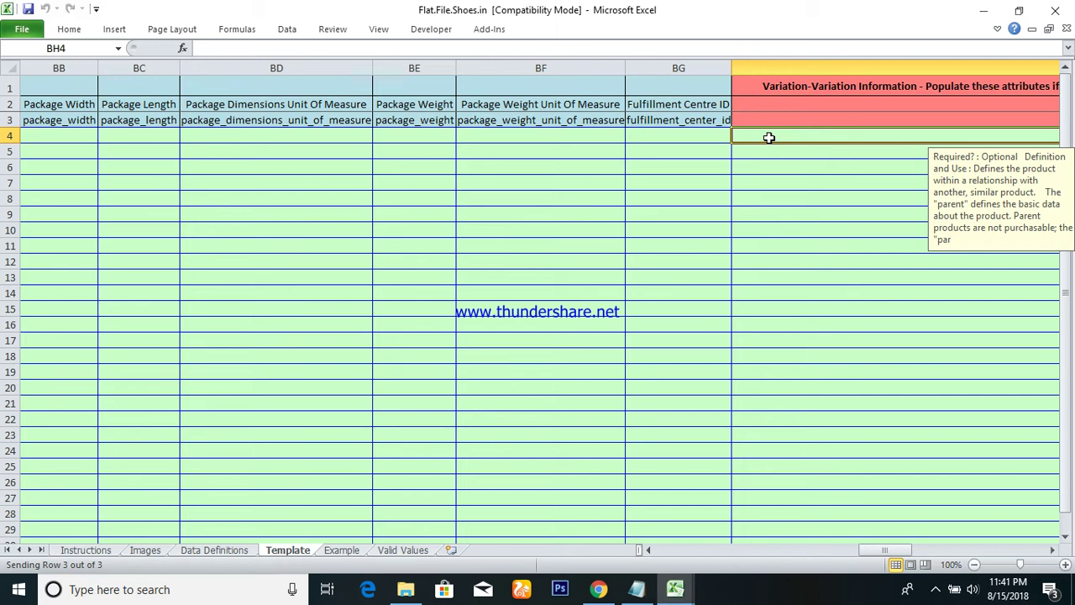
{"action": "key", "text": "Tab"}
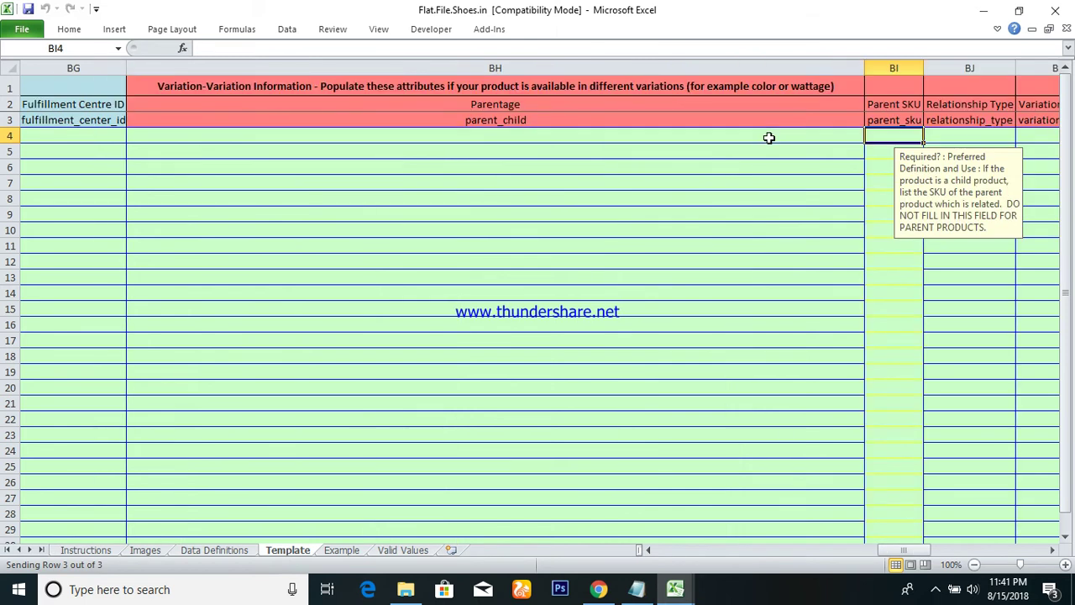
{"action": "key", "text": "Tab"}
{"action": "key", "text": "Tab"}
{"action": "key", "text": "Tab"}
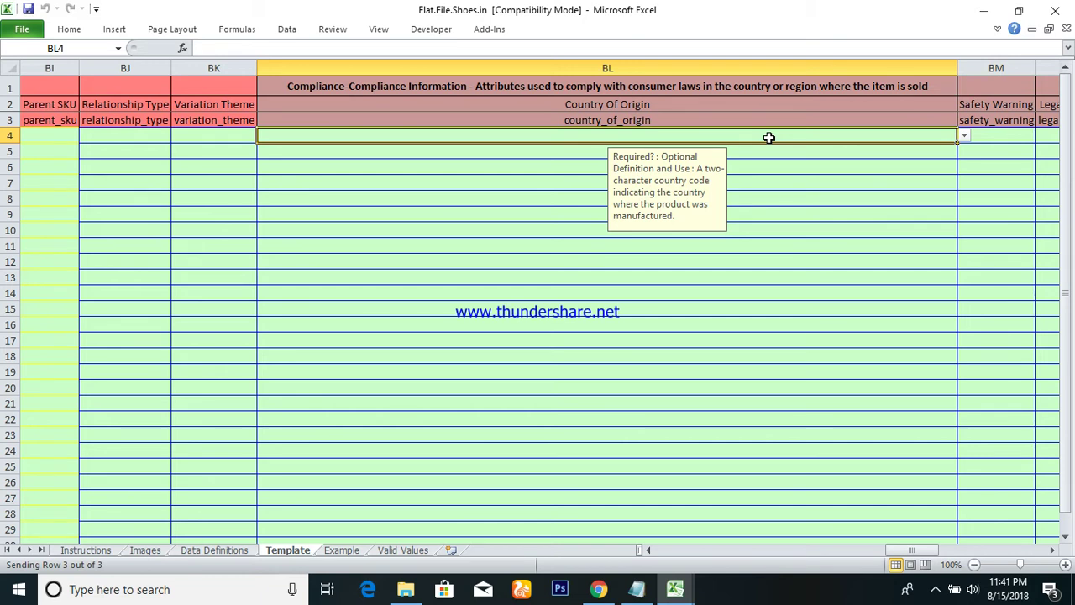
{"action": "key", "text": "Tab"}
{"action": "key", "text": "Tab"}
{"action": "key", "text": "Tab"}
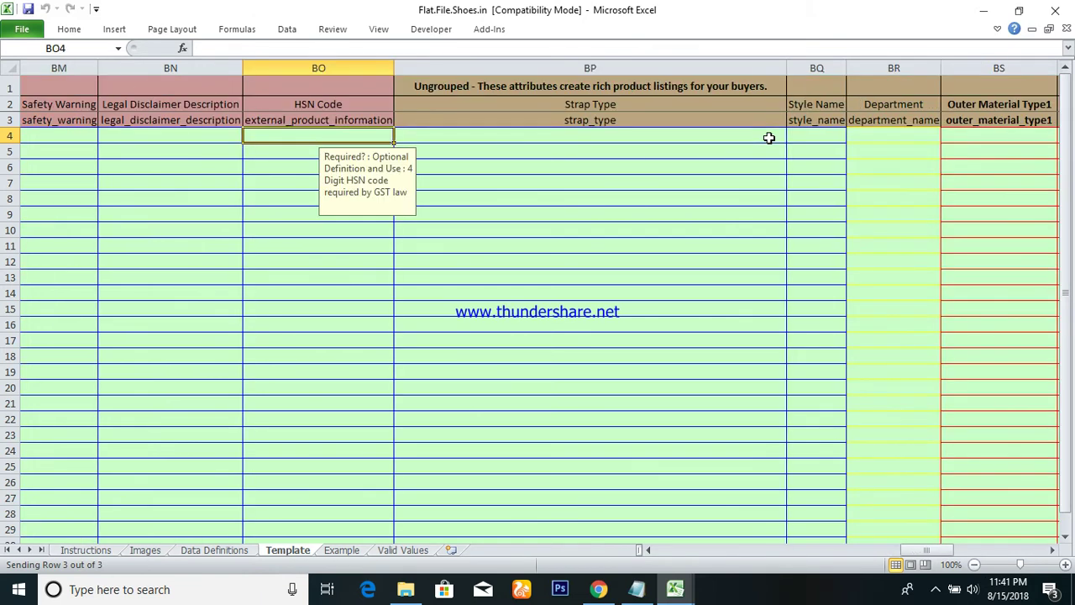
{"action": "key", "text": "Tab"}
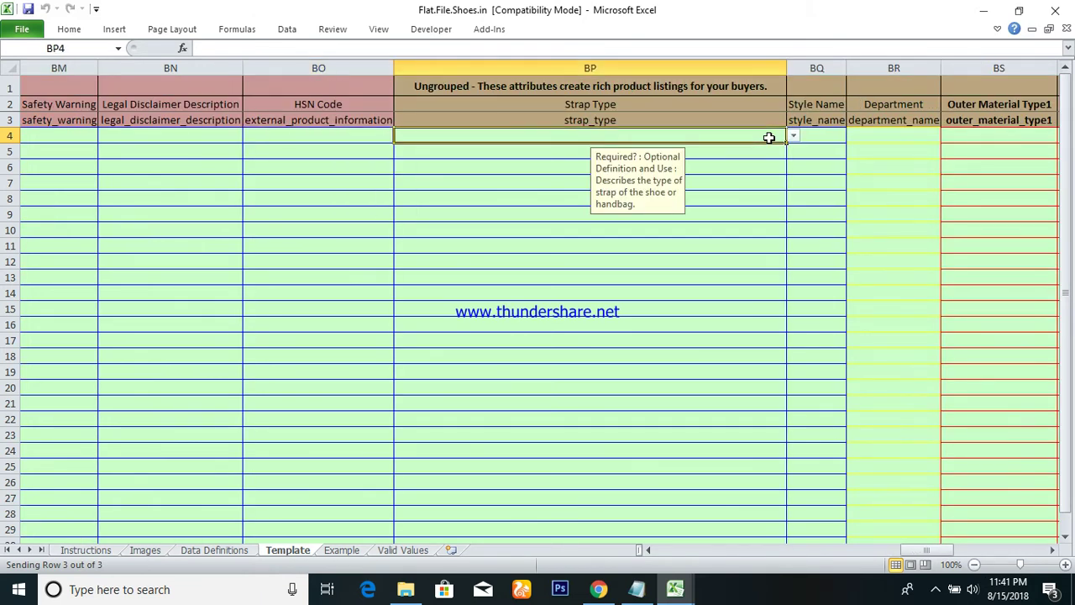
{"action": "key", "text": "shift+Tab"}
{"action": "type", "text": "4202"}
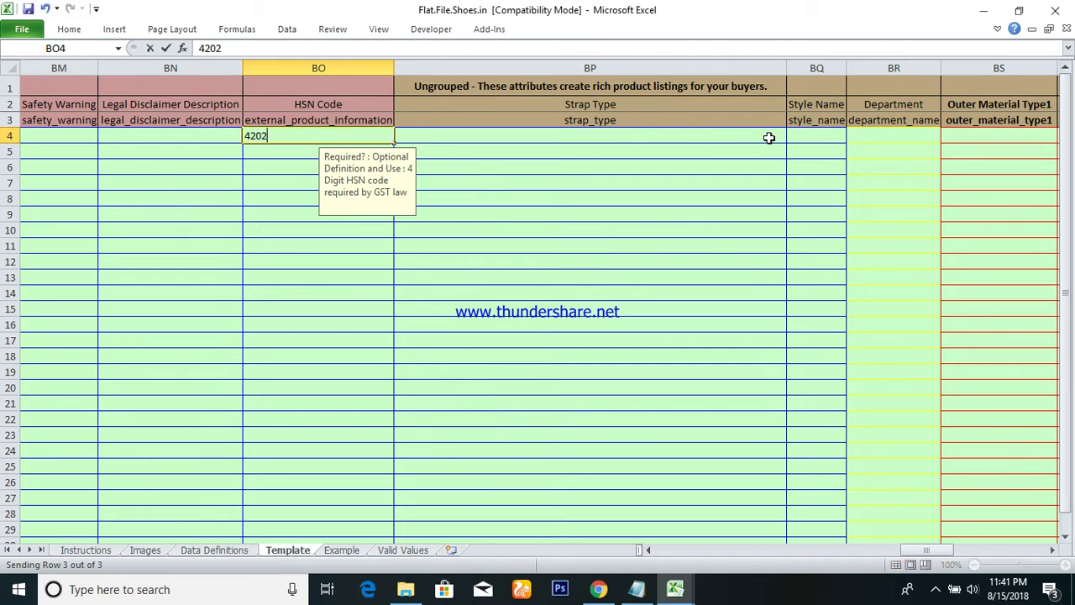
{"action": "key", "text": "Return"}
Step: Fill the HSN code from BO4 down through row 14
{"action": "key", "text": "shift+Up"}
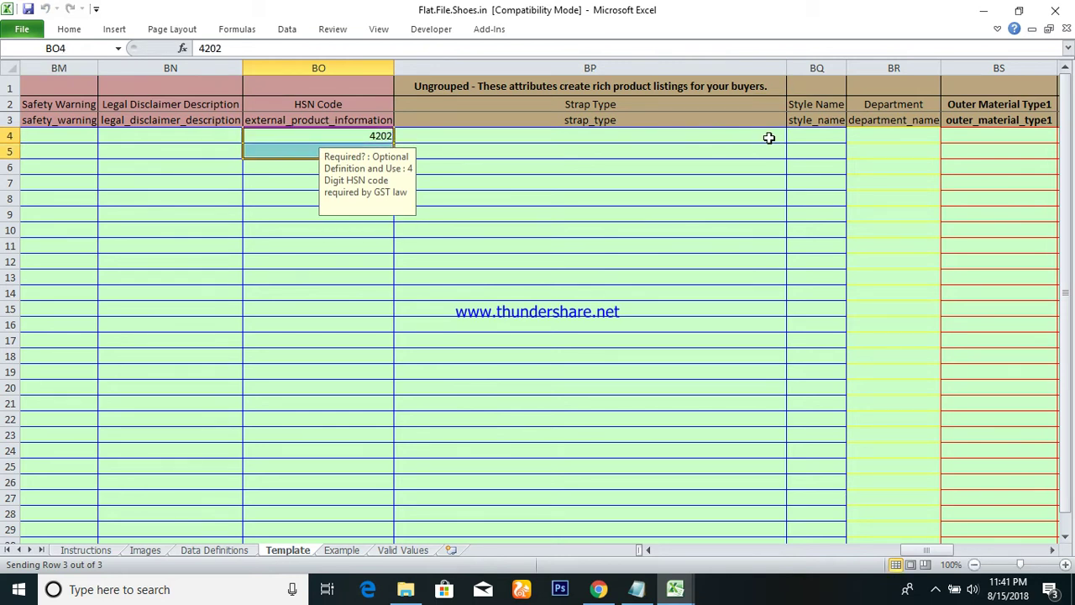
{"action": "key", "text": "shift+Down"}
{"action": "key", "text": "shift+Down"}
{"action": "key", "text": "shift+Down"}
{"action": "key", "text": "shift+Down"}
{"action": "key", "text": "shift+Down"}
{"action": "key", "text": "shift+Down"}
{"action": "key", "text": "shift+Down"}
{"action": "key", "text": "shift+Down"}
{"action": "key", "text": "shift+Down"}
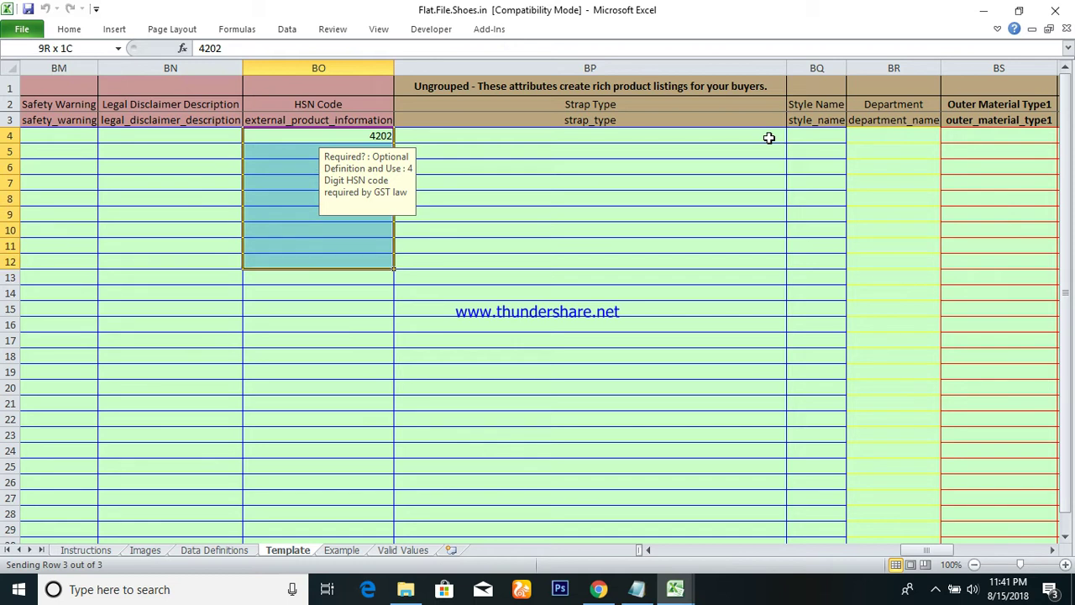
{"action": "key", "text": "ctrl+d"}
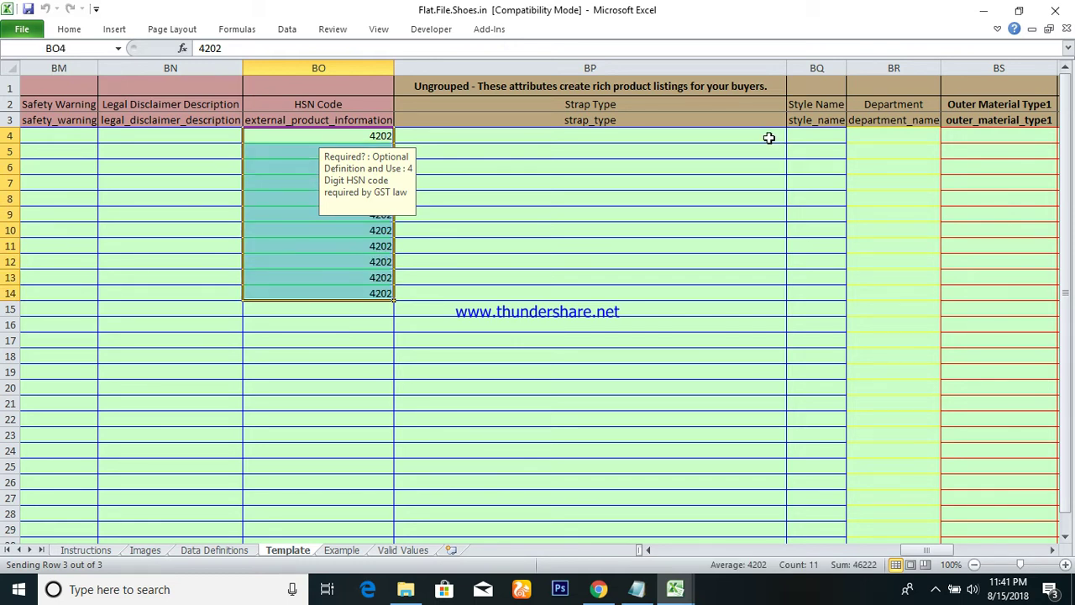
Step: Extend the HSN code 4202 in column BO down through row 17
{"action": "key", "text": "shift+Down"}
{"action": "key", "text": "shift+Down"}
{"action": "key", "text": "shift+Down"}
{"action": "key", "text": "ctrl+d"}
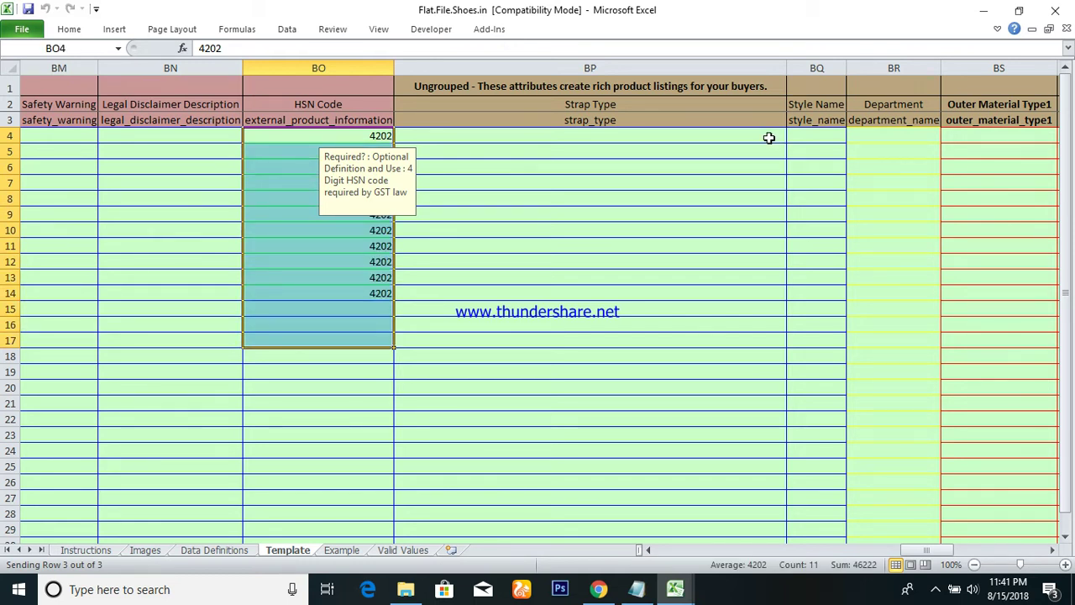
{"action": "key", "text": "Up"}
{"action": "key", "text": "Down"}
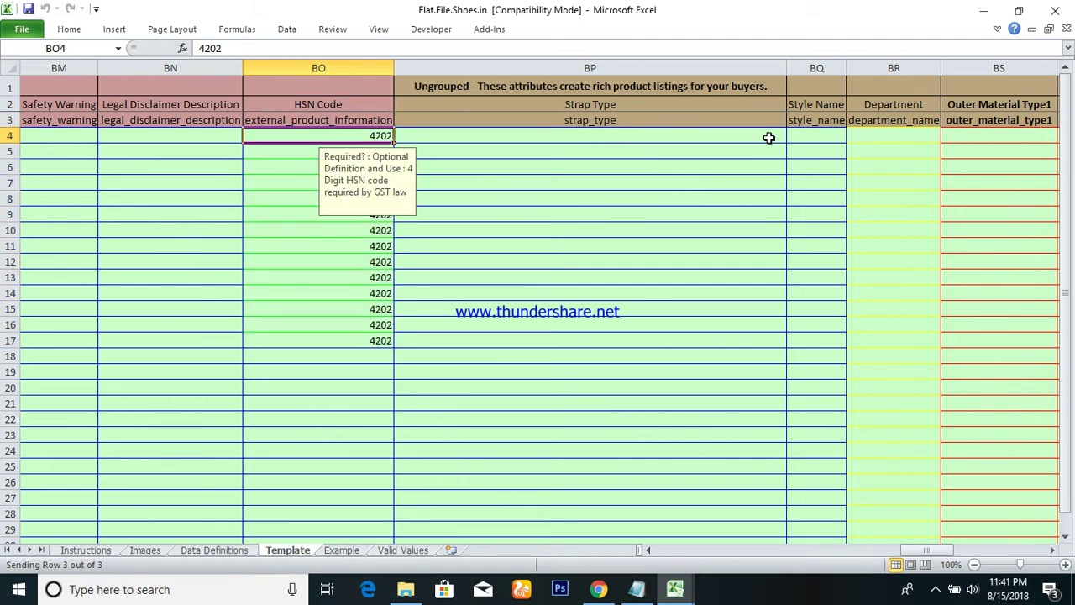
Step: Set the Strap Type in cell BP4 to Double Handle
{"action": "key", "text": "Right"}
{"action": "key", "text": "alt+Down"}
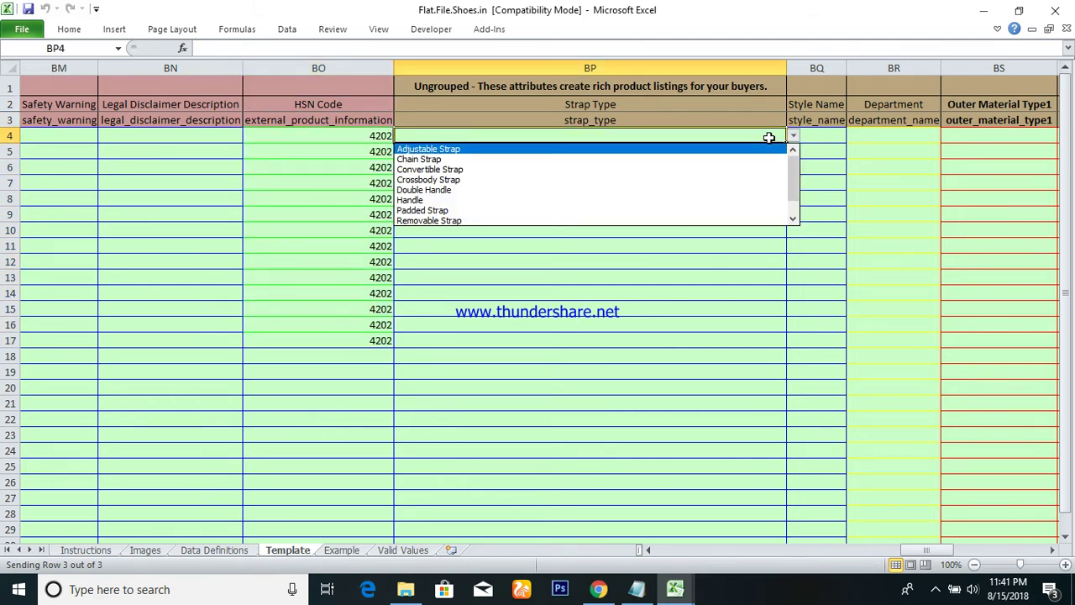
{"action": "key", "text": "Down"}
{"action": "key", "text": "Down"}
{"action": "key", "text": "Down"}
{"action": "key", "text": "Down"}
{"action": "key", "text": "Down"}
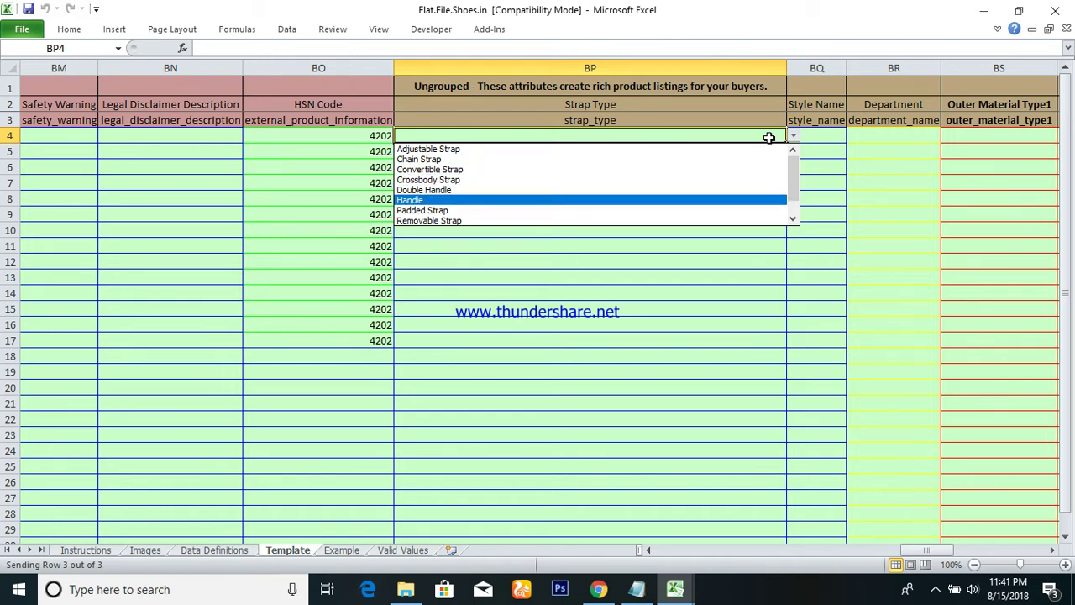
{"action": "key", "text": "Up"}
{"action": "key", "text": "Return"}
Step: Go back to the keyword columns and copy the Style Keywords3 entries in AU4 through AU17
{"action": "key", "text": "Left"}
{"action": "key", "text": "ctrl+Left"}
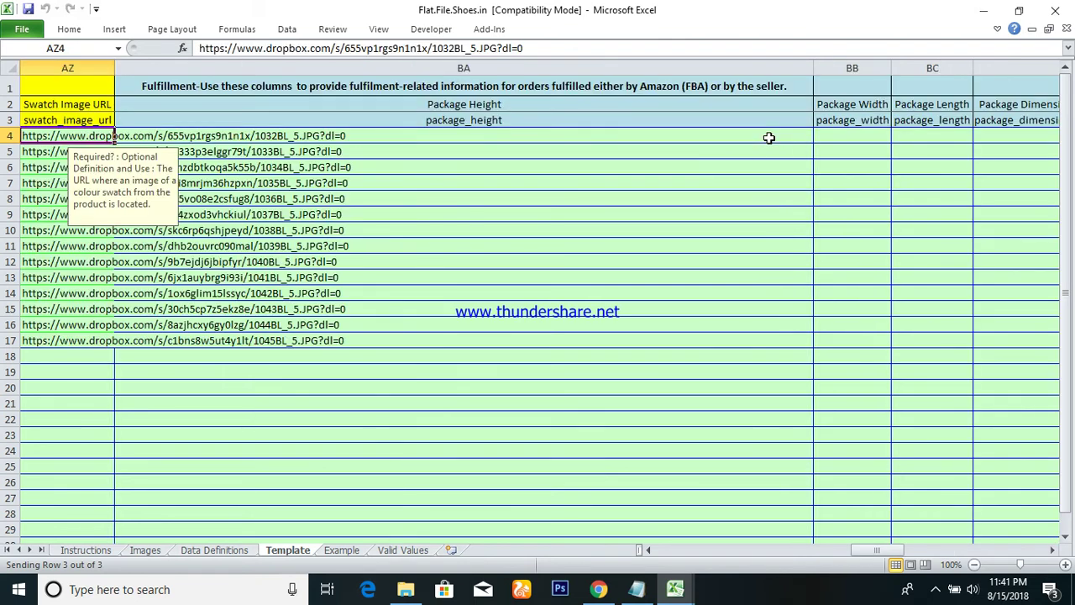
{"action": "key", "text": "ctrl+Left"}
{"action": "key", "text": "ctrl+Left"}
{"action": "key", "text": "Right"}
{"action": "key", "text": "Right"}
{"action": "key", "text": "Right"}
{"action": "key", "text": "Right"}
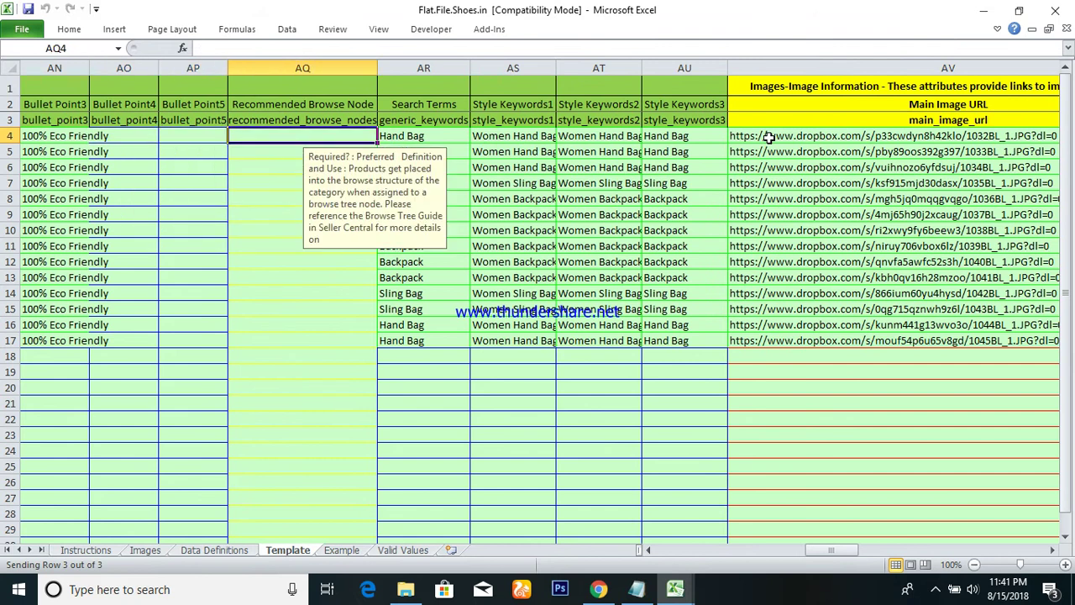
{"action": "key", "text": "Down"}
{"action": "key", "text": "Down"}
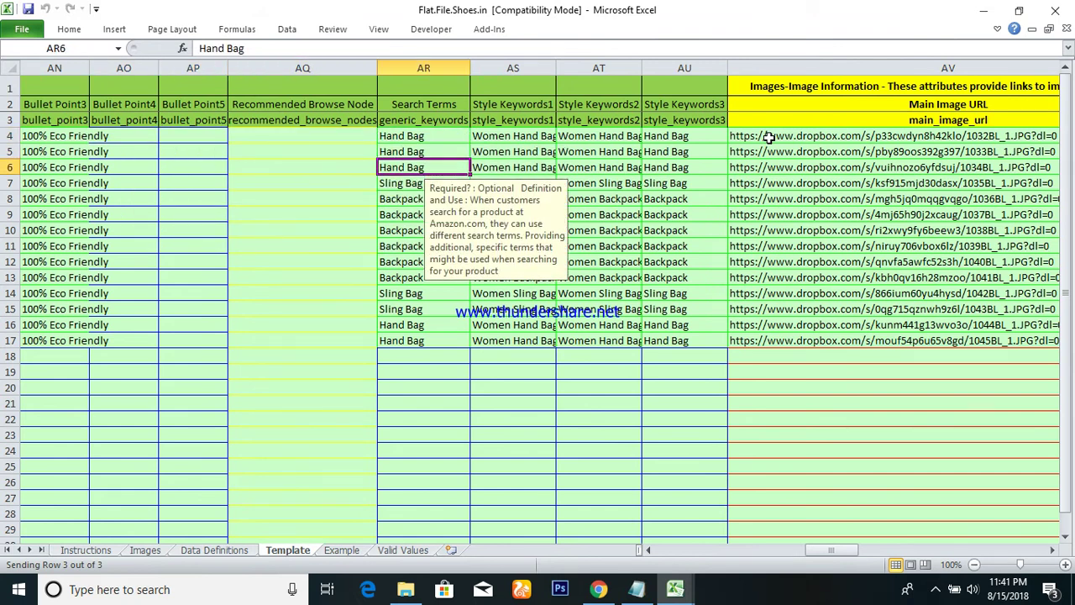
{"action": "key", "text": "Up"}
{"action": "key", "text": "Up"}
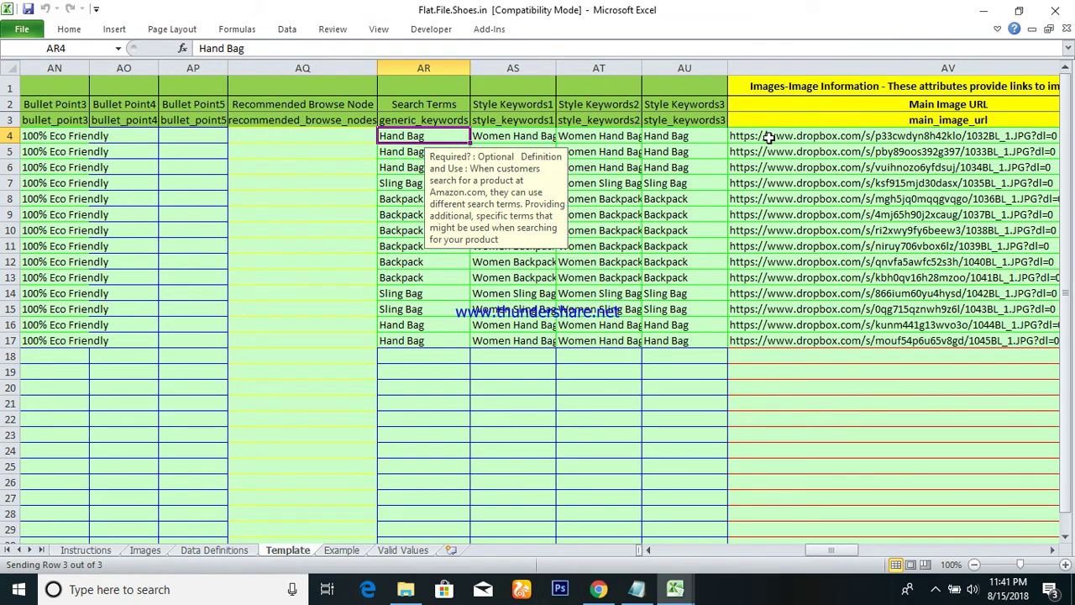
{"action": "key", "text": "Right"}
{"action": "key", "text": "Right"}
{"action": "key", "text": "Right"}
{"action": "key", "text": "Right"}
{"action": "key", "text": "Right"}
{"action": "key", "text": "Right"}
{"action": "key", "text": "Left"}
{"action": "key", "text": "Left"}
{"action": "key", "text": "Left"}
{"action": "key", "text": "Left"}
{"action": "key", "text": "Left"}
{"action": "key", "text": "Left"}
{"action": "key", "text": "Right"}
{"action": "key", "text": "Right"}
{"action": "key", "text": "Right"}
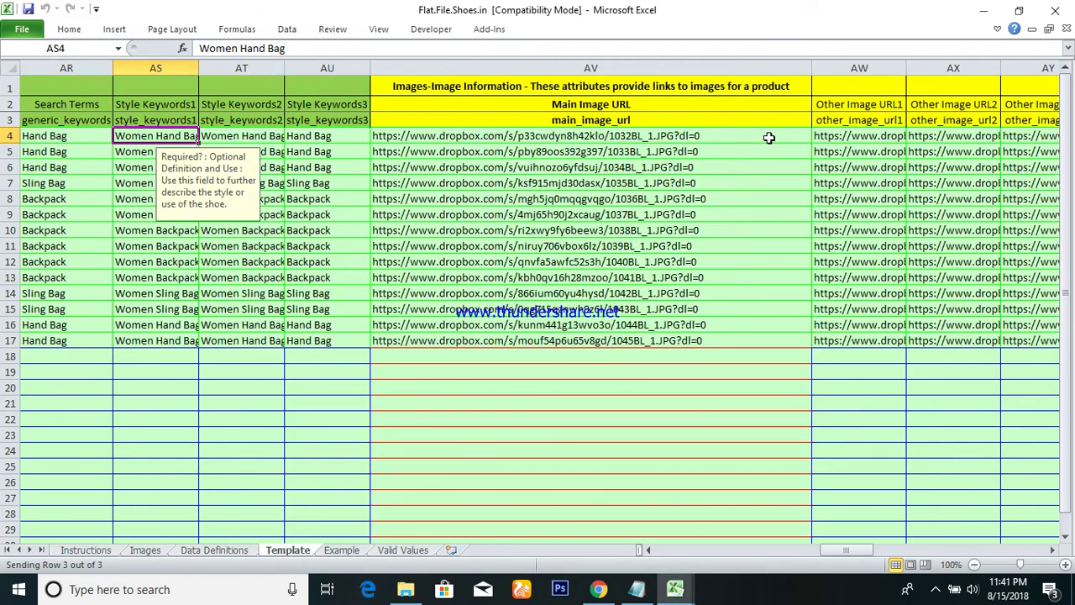
{"action": "key", "text": "ctrl+shift+Down"}
{"action": "key", "text": "ctrl+c"}
Step: Paste the copied bag types into the Legal Disclaimer Description column, starting at BN4
{"action": "key", "text": "Right"}
{"action": "key", "text": "Right"}
{"action": "key", "text": "Right"}
{"action": "key", "text": "Right"}
{"action": "key", "text": "Right"}
{"action": "key", "text": "Right"}
{"action": "key", "text": "Right"}
{"action": "key", "text": "Right"}
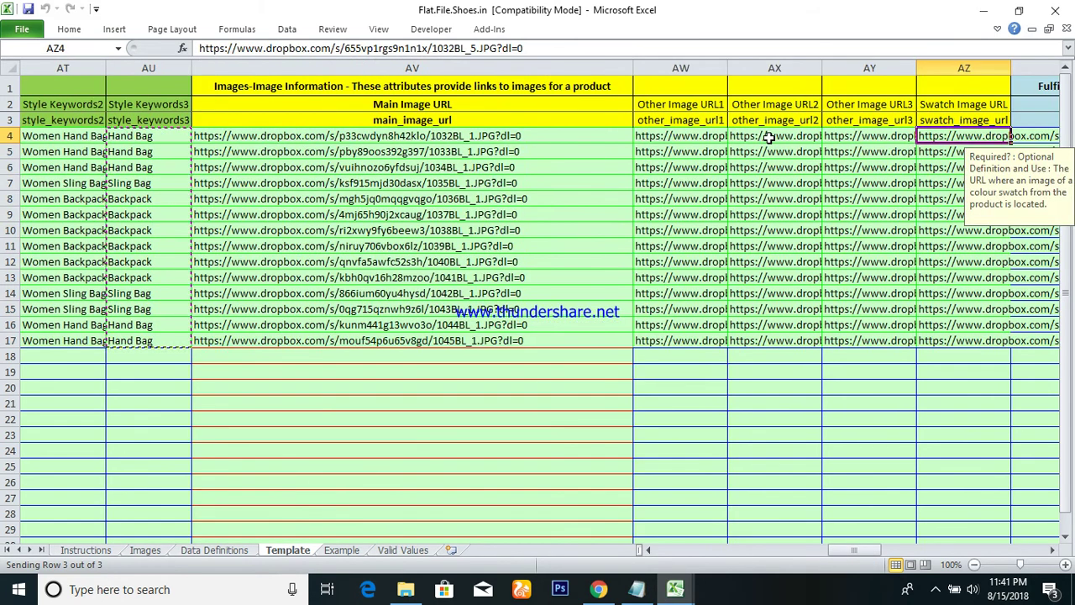
{"action": "key", "text": "Right"}
{"action": "key", "text": "Right"}
{"action": "key", "text": "Right"}
{"action": "key", "text": "Right"}
{"action": "key", "text": "Right"}
{"action": "key", "text": "Right"}
{"action": "key", "text": "Right"}
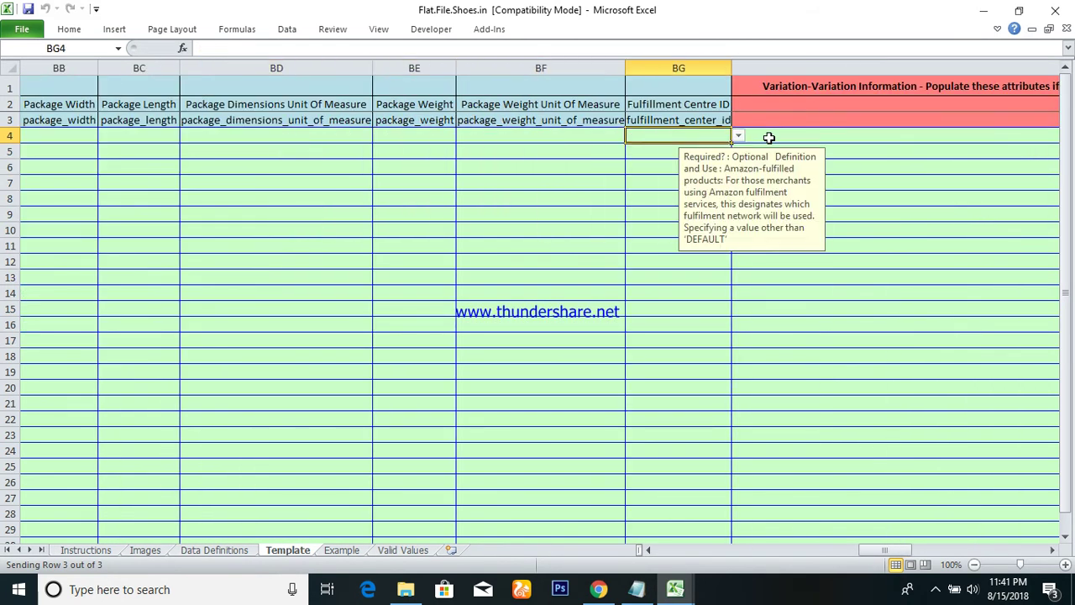
{"action": "key", "text": "Right"}
{"action": "key", "text": "Right"}
{"action": "key", "text": "Right"}
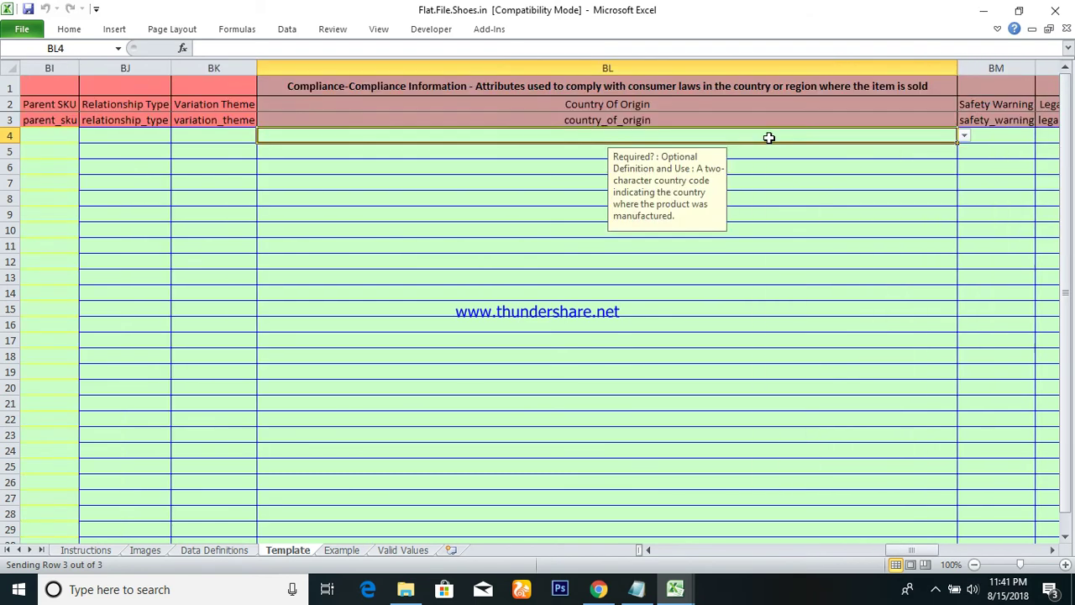
{"action": "key", "text": "Right"}
{"action": "key", "text": "Right"}
{"action": "key", "text": "Right"}
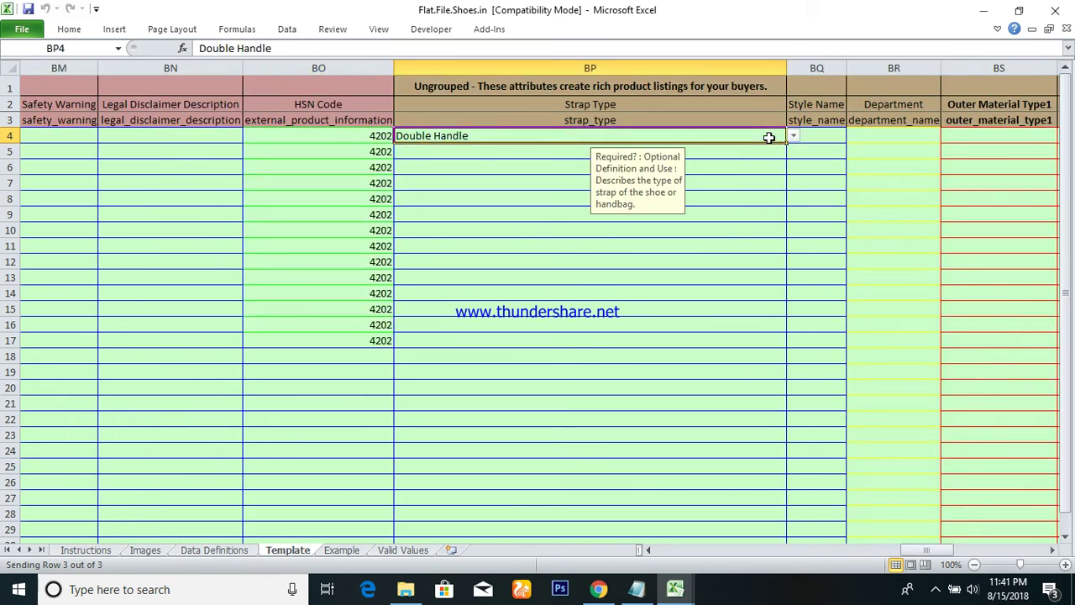
{"action": "key", "text": "Right"}
{"action": "key", "text": "Right"}
{"action": "key", "text": "Left"}
{"action": "key", "text": "Left"}
{"action": "key", "text": "Left"}
{"action": "key", "text": "Left"}
{"action": "key", "text": "ctrl+v"}
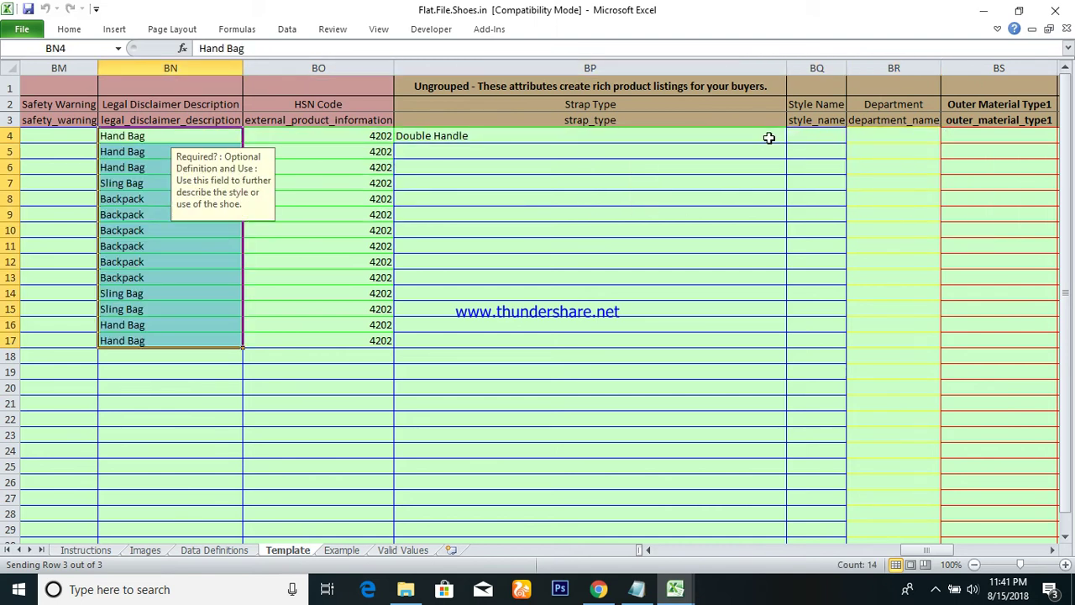
Step: Fill the Double Handle strap type from BP4 down through BP6 for the hand bags
{"action": "key", "text": "Right"}
{"action": "key", "text": "Right"}
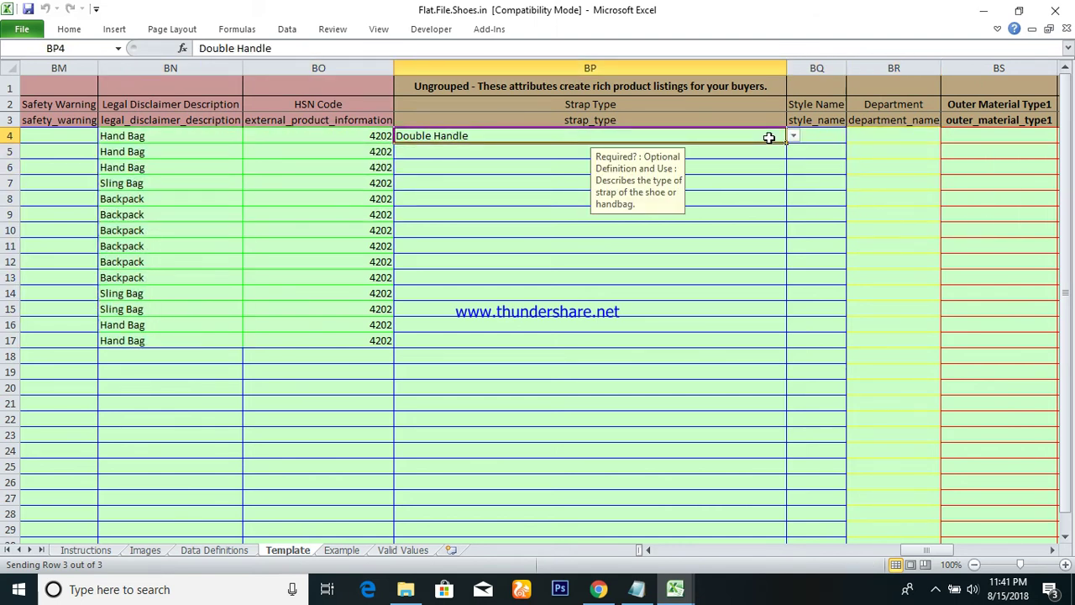
{"action": "key", "text": "shift+Down"}
{"action": "key", "text": "shift+Down"}
{"action": "key", "text": "ctrl+d"}
{"action": "key", "text": "Down"}
{"action": "key", "text": "Down"}
{"action": "key", "text": "Down"}
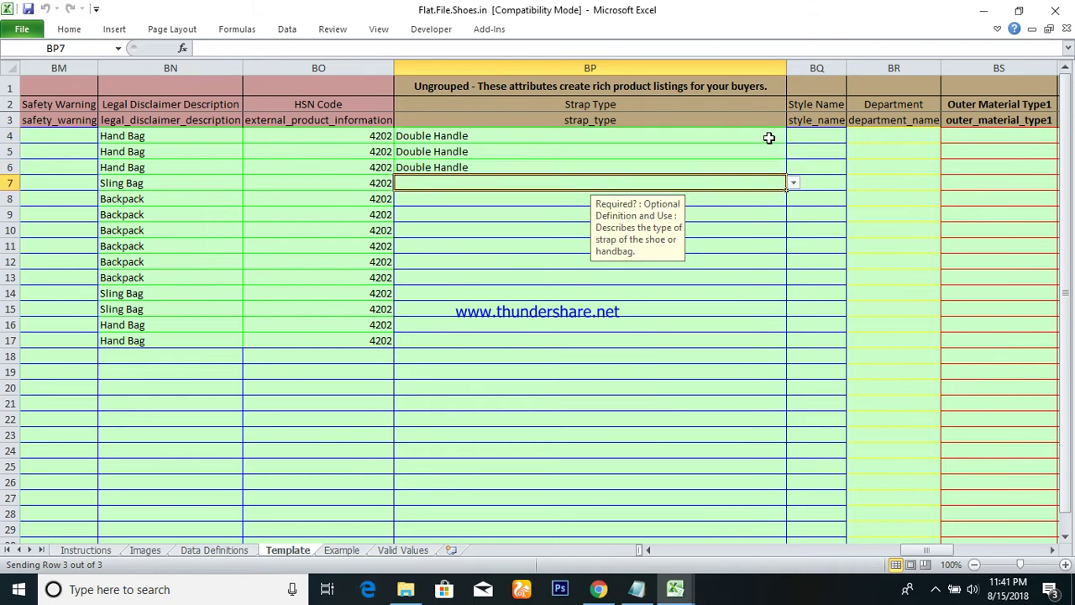
Step: Set the Strap Type of the sling bag in BP7 to Adjustable Strap
{"action": "key", "text": "alt+Down"}
{"action": "key", "text": "Return"}
{"action": "key", "text": "shift+Down"}
{"action": "key", "text": "shift+Down"}
{"action": "key", "text": "Down"}
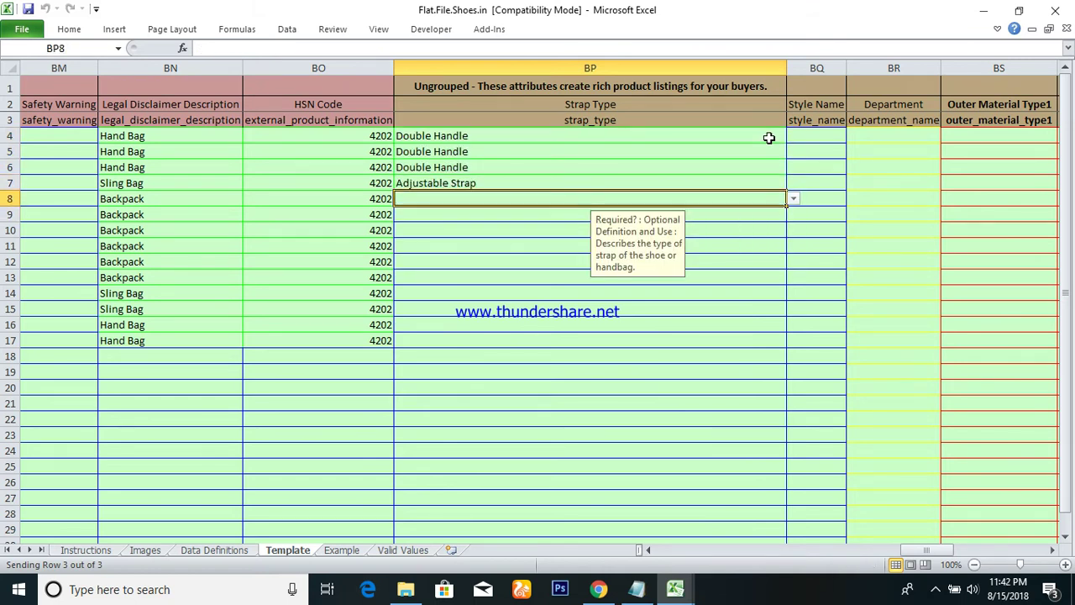
Step: Examine the available Strap Type options for the backpack in BP8, leaving the cell empty
{"action": "key", "text": "alt+Down"}
{"action": "key", "text": "Down"}
{"action": "key", "text": "Down"}
{"action": "key", "text": "Down"}
{"action": "key", "text": "Down"}
{"action": "key", "text": "Down"}
{"action": "key", "text": "Down"}
{"action": "key", "text": "Down"}
{"action": "key", "text": "Down"}
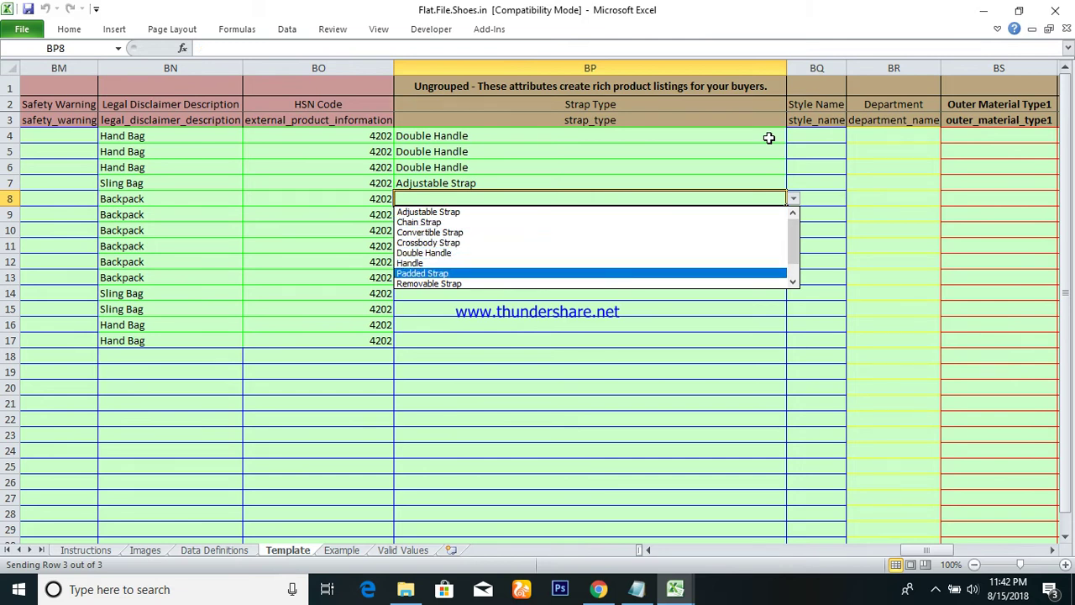
{"action": "key", "text": "Down"}
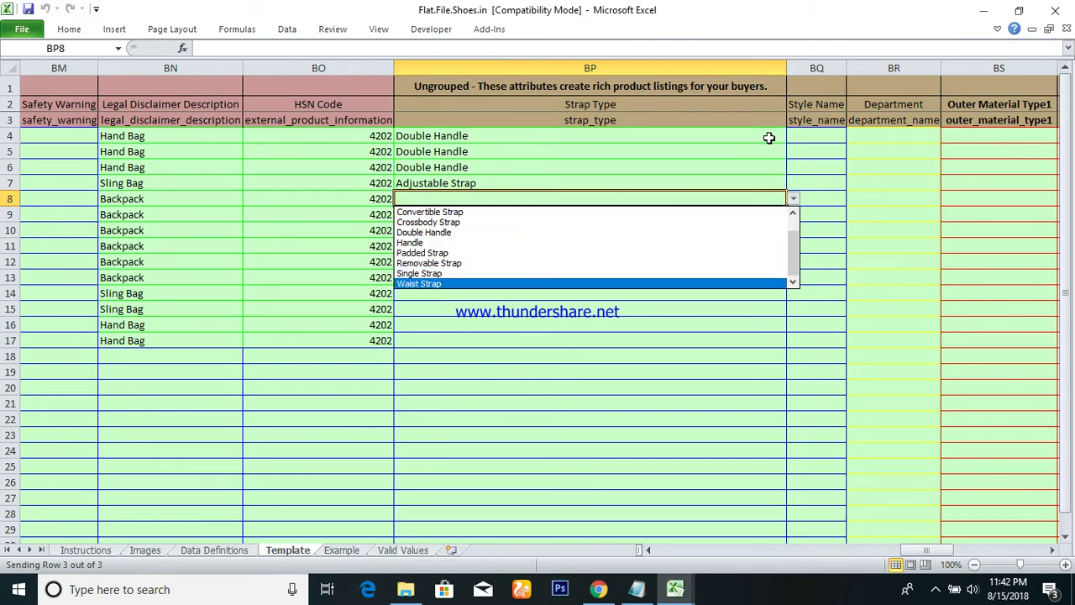
{"action": "key", "text": "Up"}
{"action": "key", "text": "Up"}
{"action": "key", "text": "Up"}
{"action": "key", "text": "Up"}
{"action": "key", "text": "Up"}
{"action": "key", "text": "Up"}
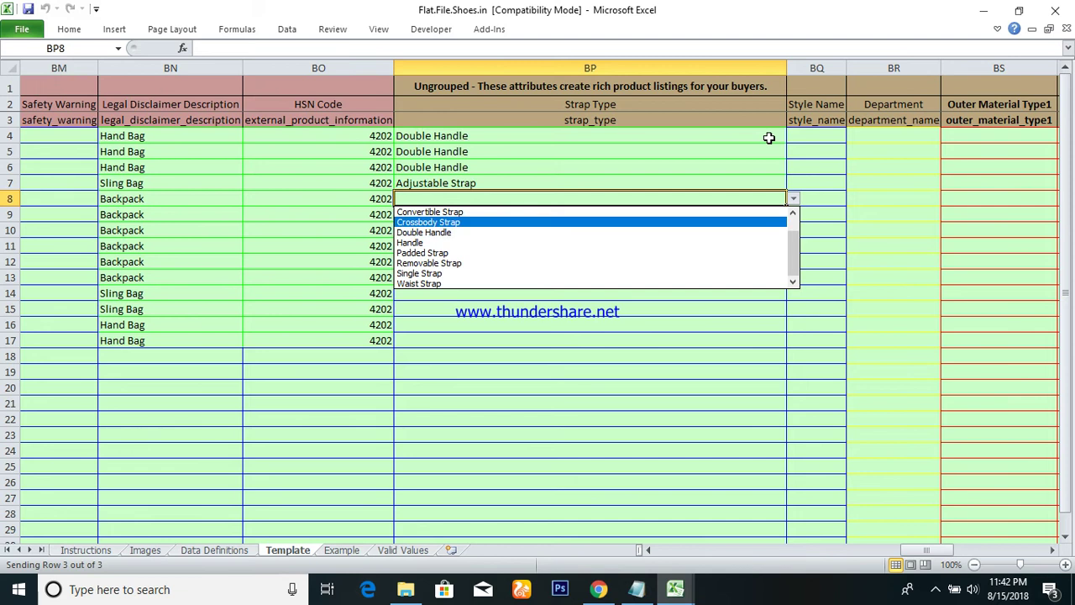
{"action": "key", "text": "Up"}
{"action": "key", "text": "Up"}
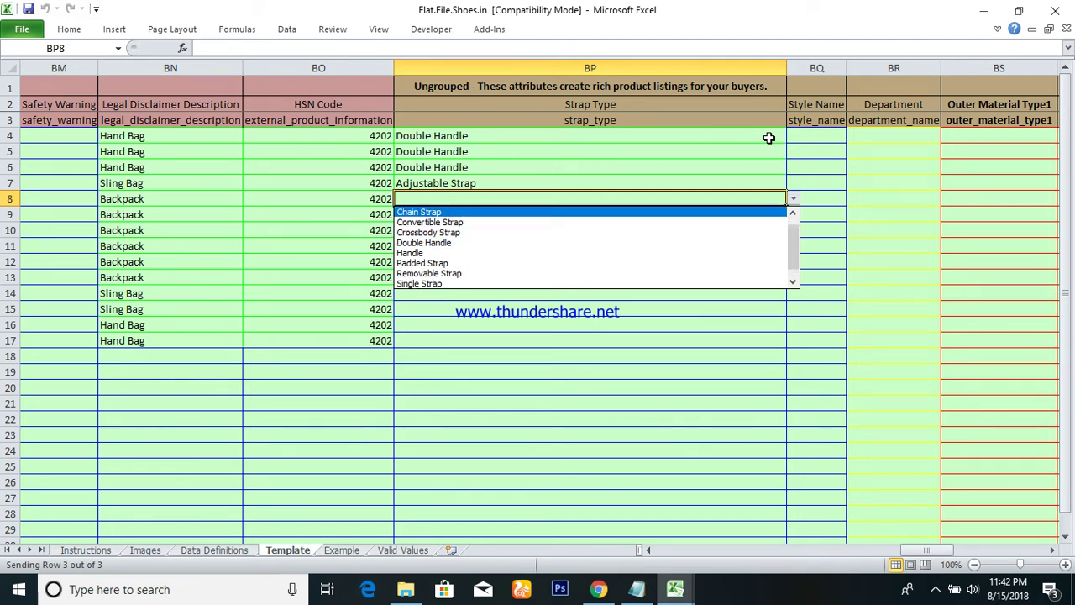
{"action": "key", "text": "Up"}
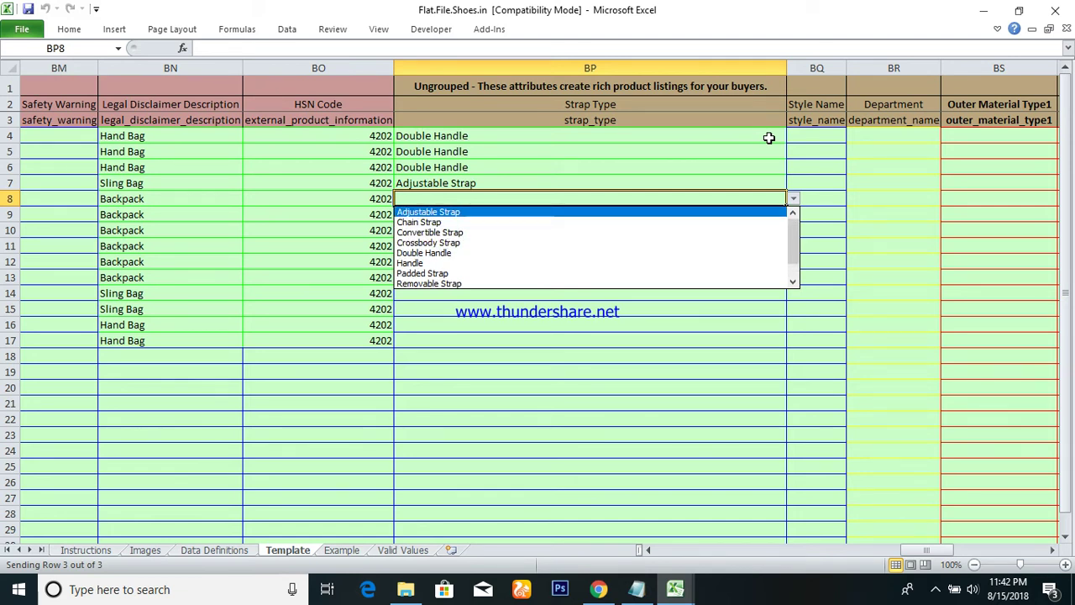
{"action": "key", "text": "Down"}
{"action": "key", "text": "Down"}
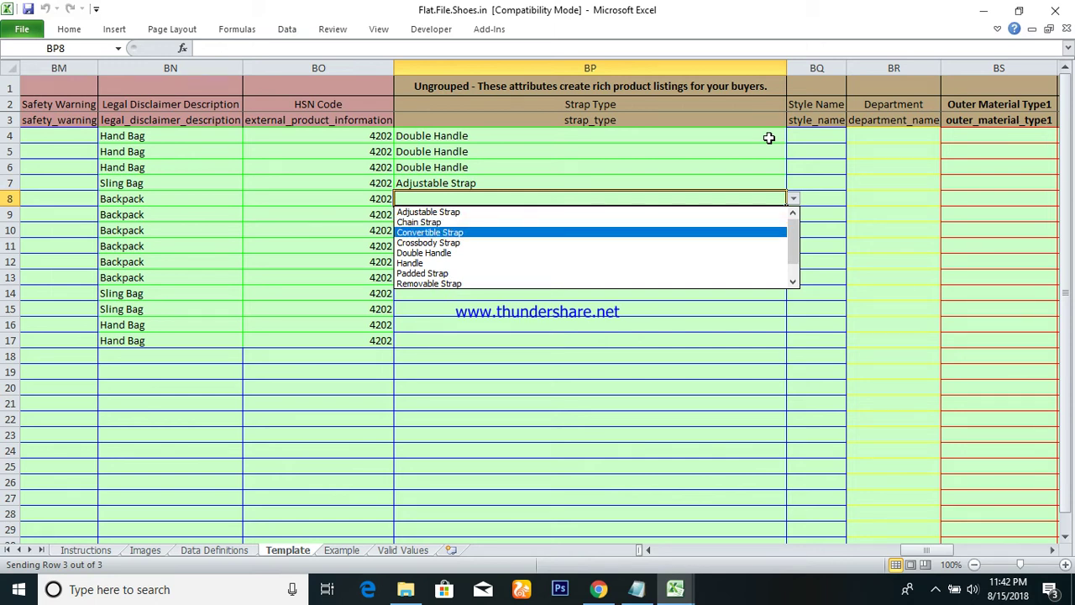
{"action": "key", "text": "Escape"}
{"action": "key", "text": "Up"}
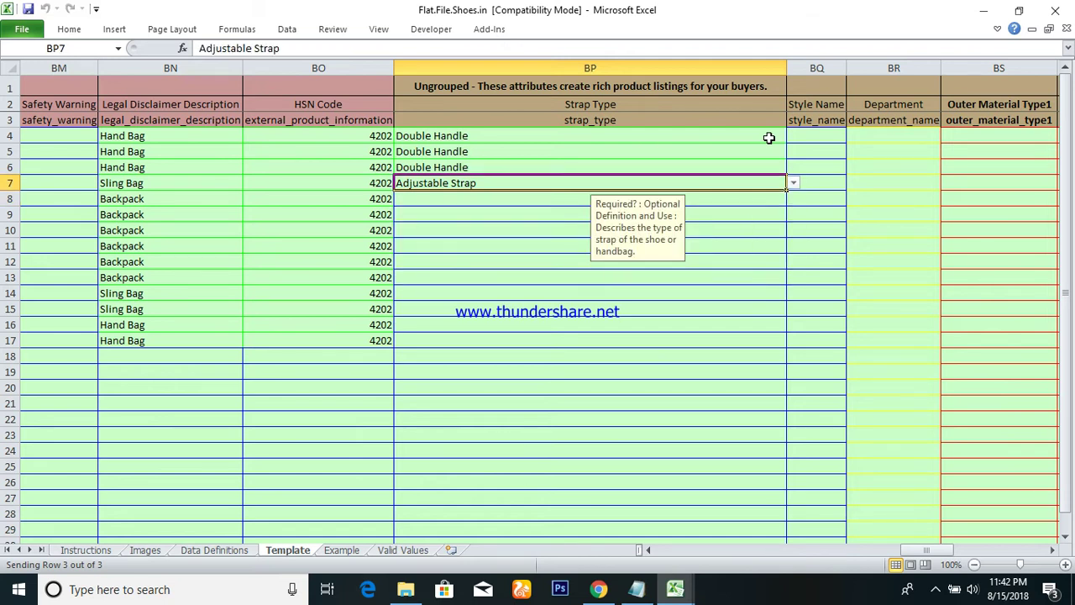
Step: Change the Strap Type of the sling bag in BP7 to Crossbody Strap
{"action": "key", "text": "Down"}
{"action": "key", "text": "Down"}
{"action": "key", "text": "Up"}
{"action": "key", "text": "Up"}
{"action": "key", "text": "alt+Down"}
{"action": "key", "text": "Down"}
{"action": "key", "text": "Down"}
{"action": "key", "text": "Down"}
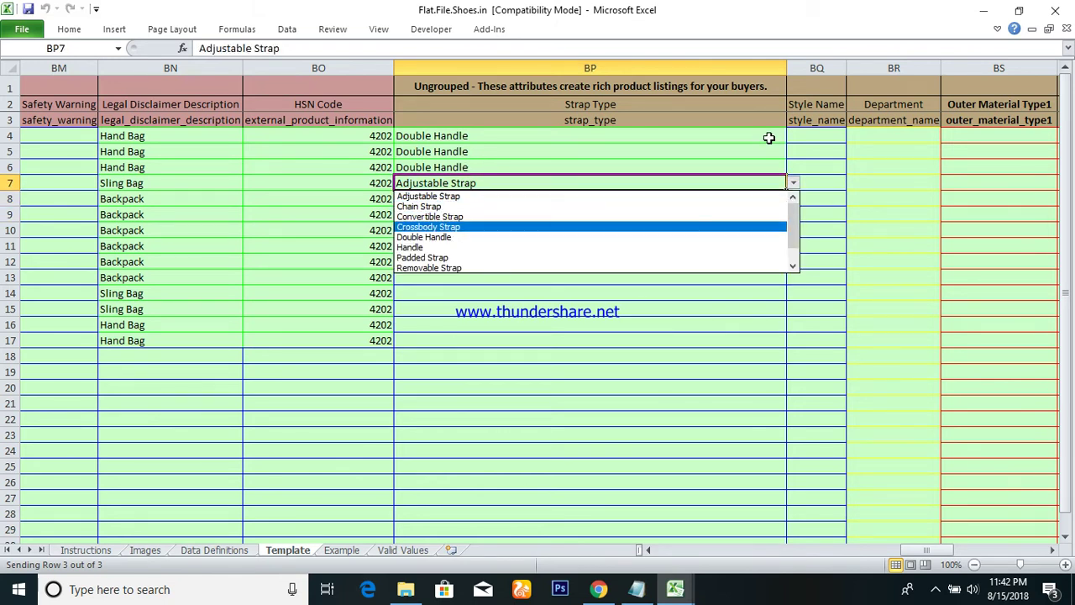
{"action": "key", "text": "Return"}
Step: Set the Strap Type of the first backpack in BP8 to Adjustable Strap
{"action": "key", "text": "Down"}
{"action": "key", "text": "alt+Down"}
{"action": "key", "text": "Down"}
{"action": "key", "text": "Down"}
{"action": "key", "text": "Up"}
{"action": "key", "text": "Up"}
{"action": "key", "text": "Return"}
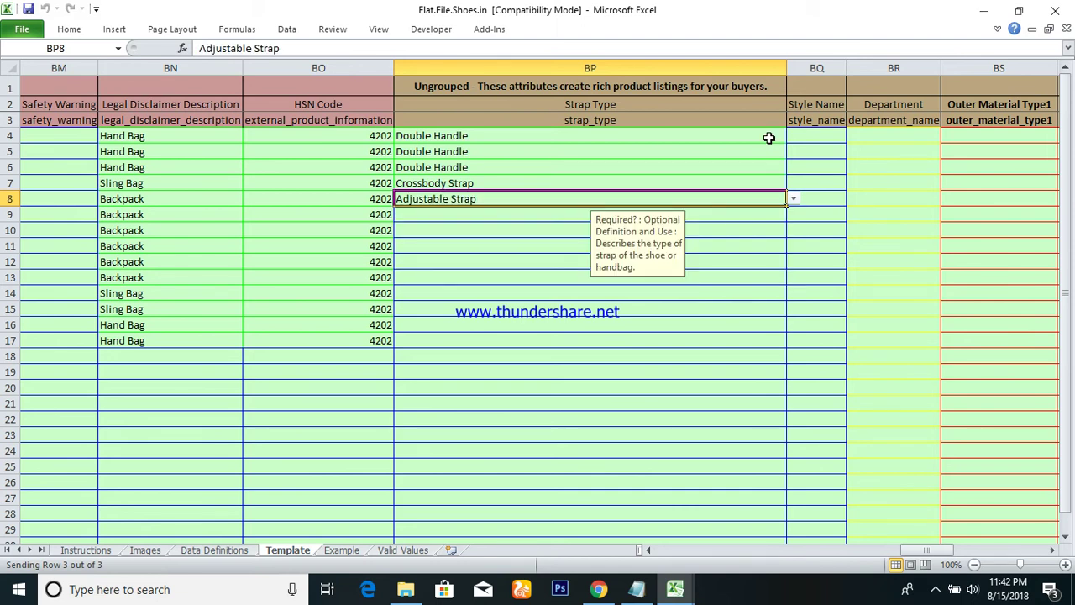
Step: Fill the Adjustable Strap entry from BP8 down through BP13 for the remaining backpacks
{"action": "key", "text": "shift+Down"}
{"action": "key", "text": "shift+Down"}
{"action": "key", "text": "shift+Down"}
{"action": "key", "text": "shift+Down"}
{"action": "key", "text": "shift+Down"}
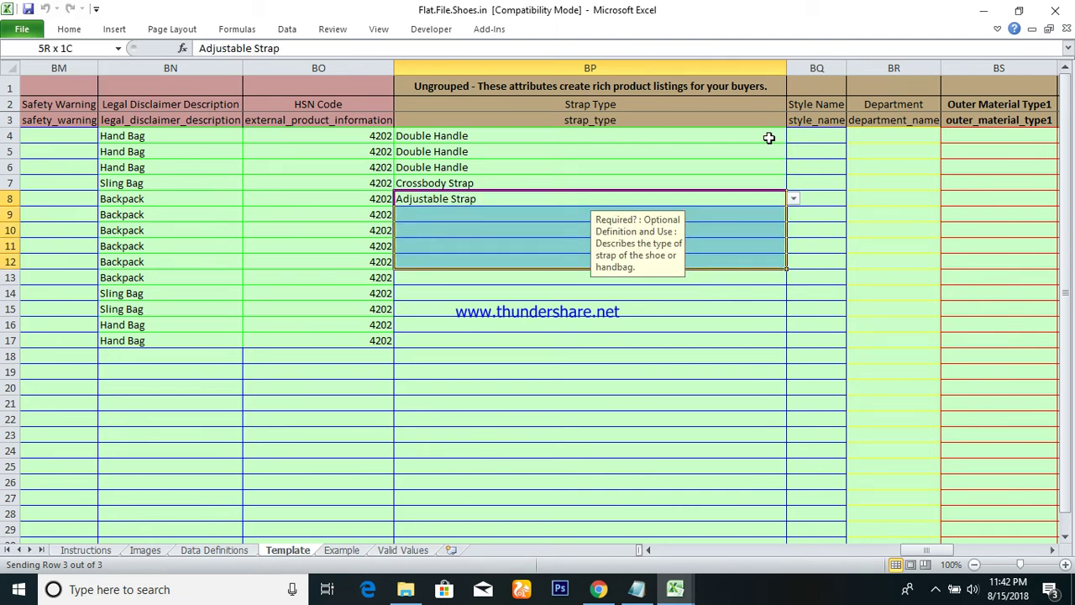
{"action": "key", "text": "ctrl+d"}
{"action": "key", "text": "ctrl+Down"}
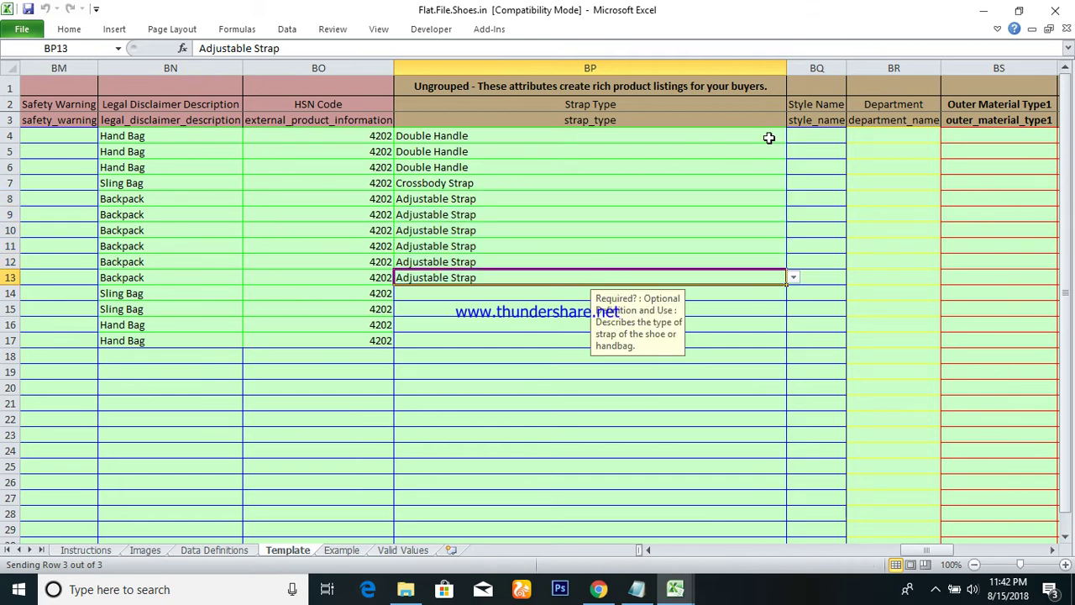
Step: Set the sling bag's Strap Type in BP14 to Crossbody Strap and fill it down to BP15
{"action": "key", "text": "Down"}
{"action": "key", "text": "alt+Down"}
{"action": "key", "text": "Down"}
{"action": "key", "text": "Down"}
{"action": "key", "text": "Down"}
{"action": "key", "text": "Down"}
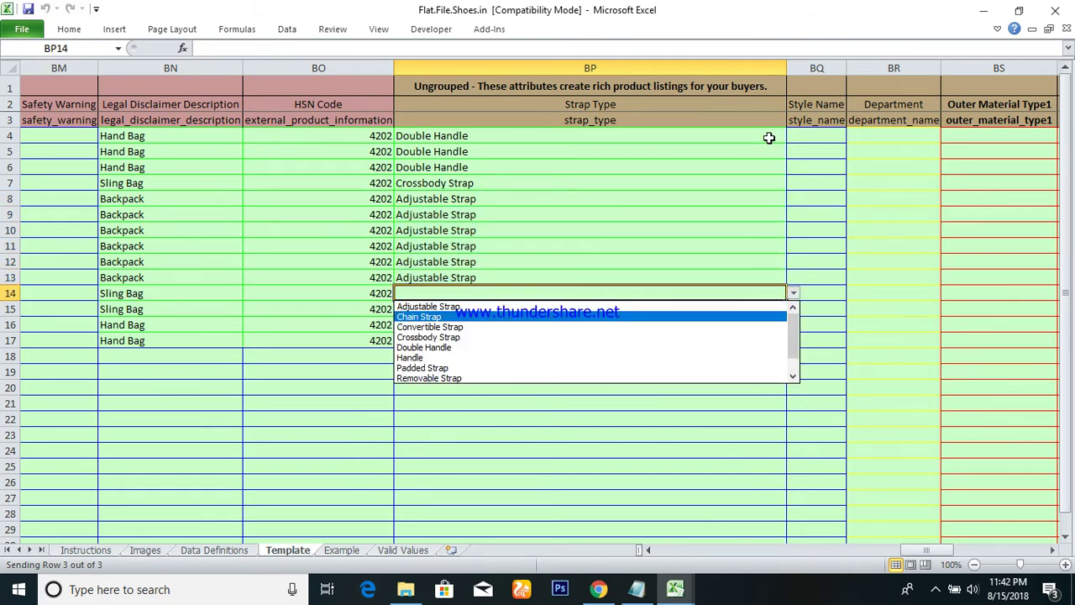
{"action": "key", "text": "Return"}
{"action": "key", "text": "Down"}
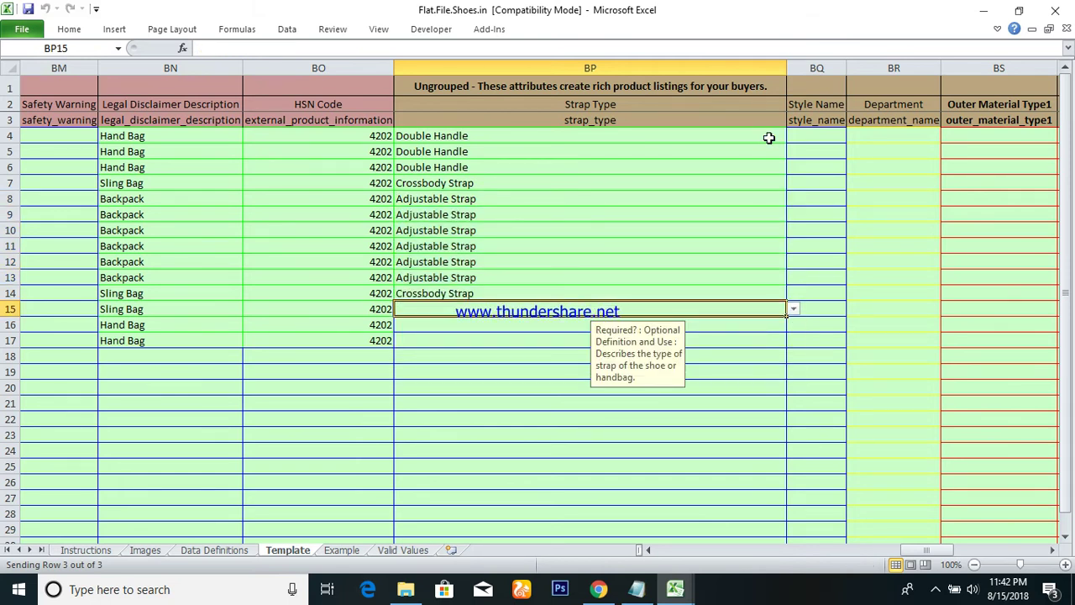
{"action": "key", "text": "Up"}
{"action": "key", "text": "shift+Down"}
{"action": "key", "text": "ctrl+d"}
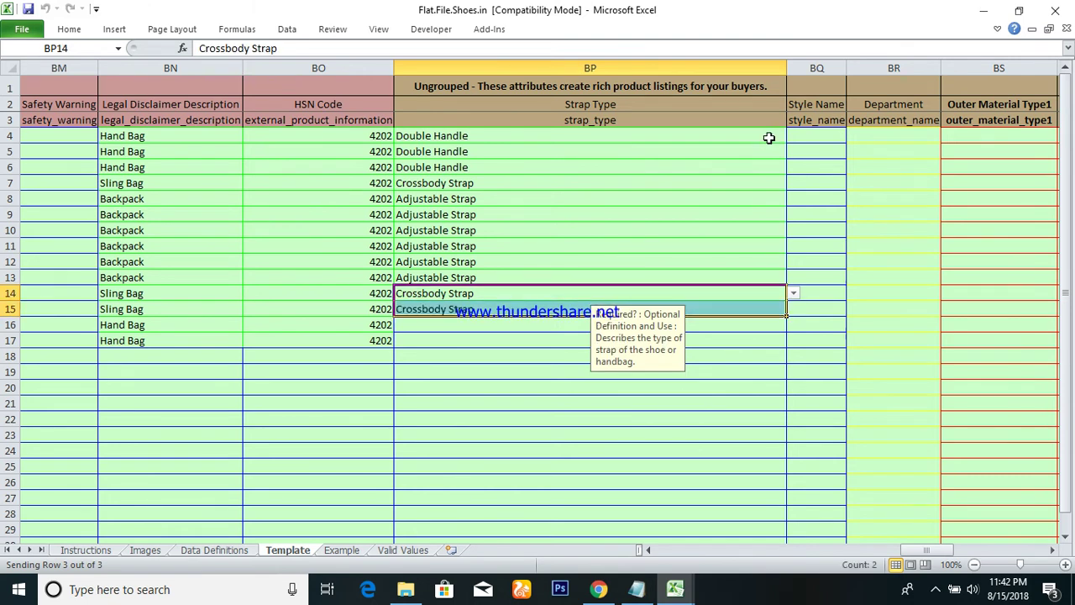
Step: Set the hand bag's Strap Type in BP16 to Double Handle and fill it down to BP17
{"action": "key", "text": "ctrl+Down"}
{"action": "key", "text": "Down"}
{"action": "key", "text": "alt+Down"}
{"action": "key", "text": "Down"}
{"action": "key", "text": "Down"}
{"action": "key", "text": "Down"}
{"action": "key", "text": "Down"}
{"action": "key", "text": "Down"}
{"action": "key", "text": "Down"}
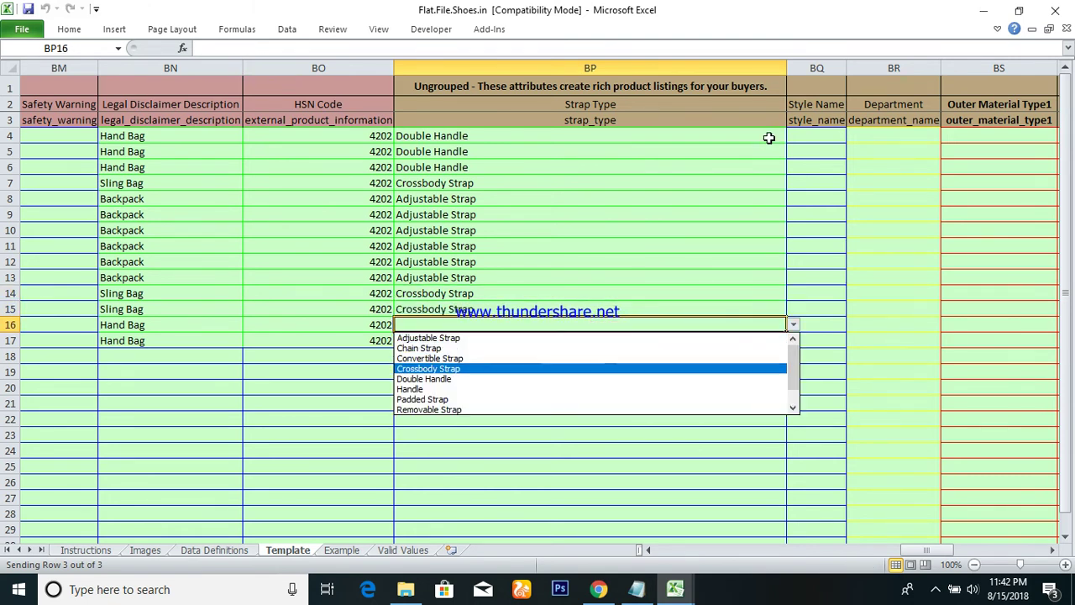
{"action": "key", "text": "Up"}
{"action": "key", "text": "Return"}
{"action": "key", "text": "shift+Down"}
{"action": "key", "text": "ctrl+d"}
Step: Clear the bag type entries from the Legal Disclaimer Description column, BN4 through BN17
{"action": "key", "text": "Right"}
{"action": "key", "text": "Left"}
{"action": "key", "text": "Left"}
{"action": "key", "text": "Left"}
{"action": "key", "text": "ctrl+Up"}
{"action": "key", "text": "Down"}
{"action": "key", "text": "Down"}
{"action": "key", "text": "ctrl+shift+Down"}
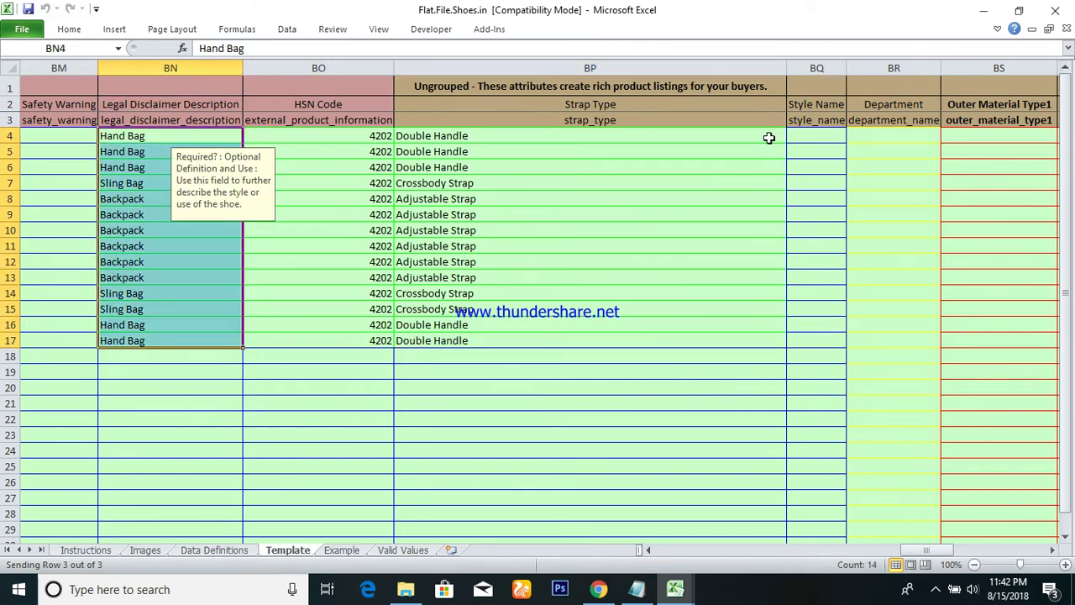
{"action": "key", "text": "Delete"}
Step: Set the Style Name in BQ4 to Handbag and copy it into BQ5
{"action": "key", "text": "Right"}
{"action": "key", "text": "Right"}
{"action": "key", "text": "Right"}
{"action": "key", "text": "Right"}
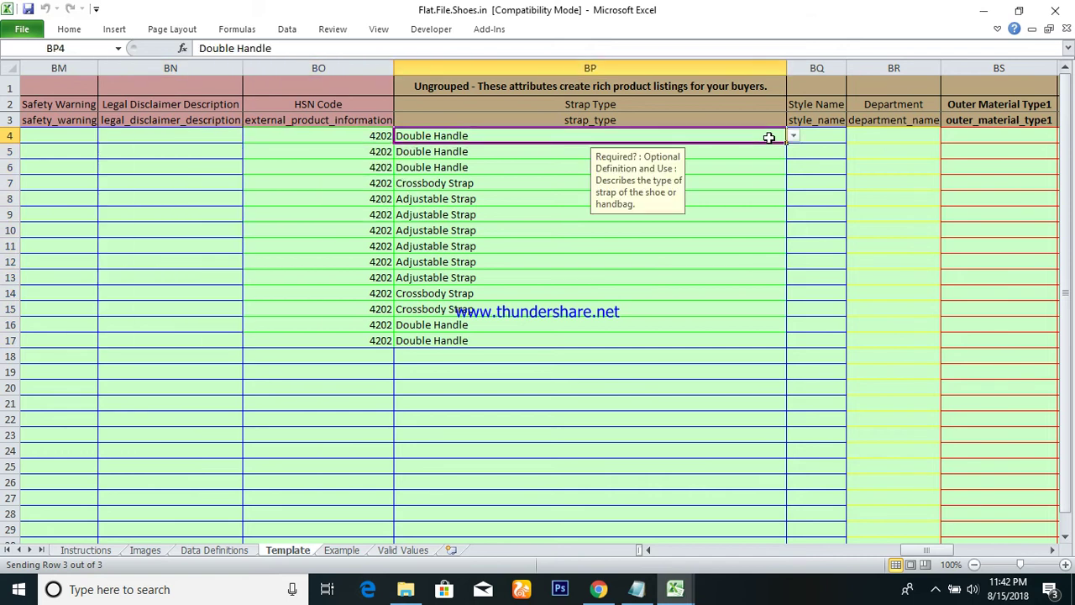
{"action": "key", "text": "Left"}
{"action": "key", "text": "alt+Down"}
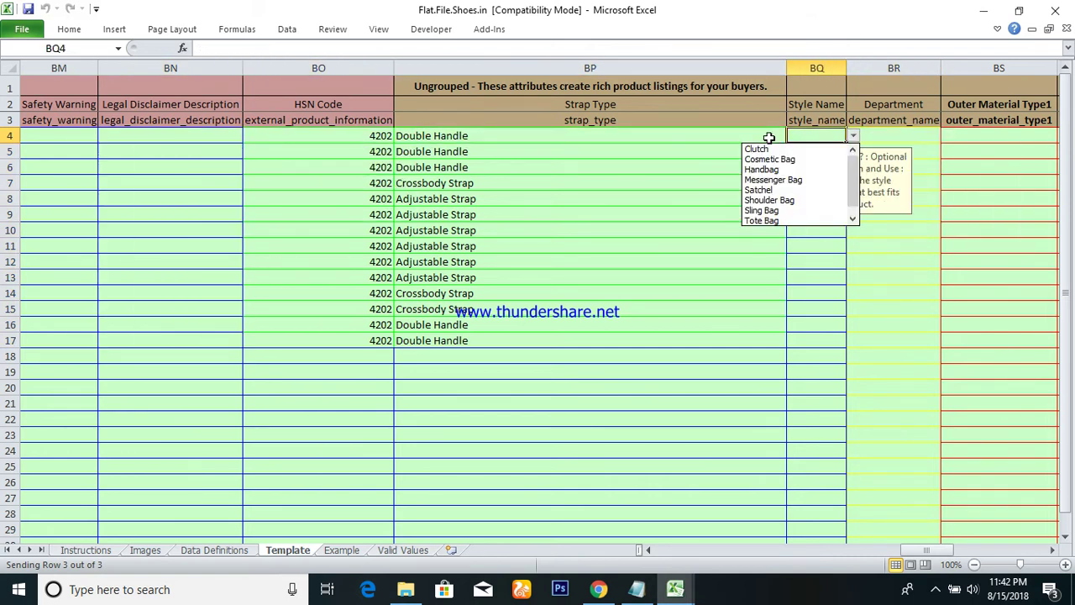
{"action": "key", "text": "Down"}
{"action": "key", "text": "Down"}
{"action": "key", "text": "Return"}
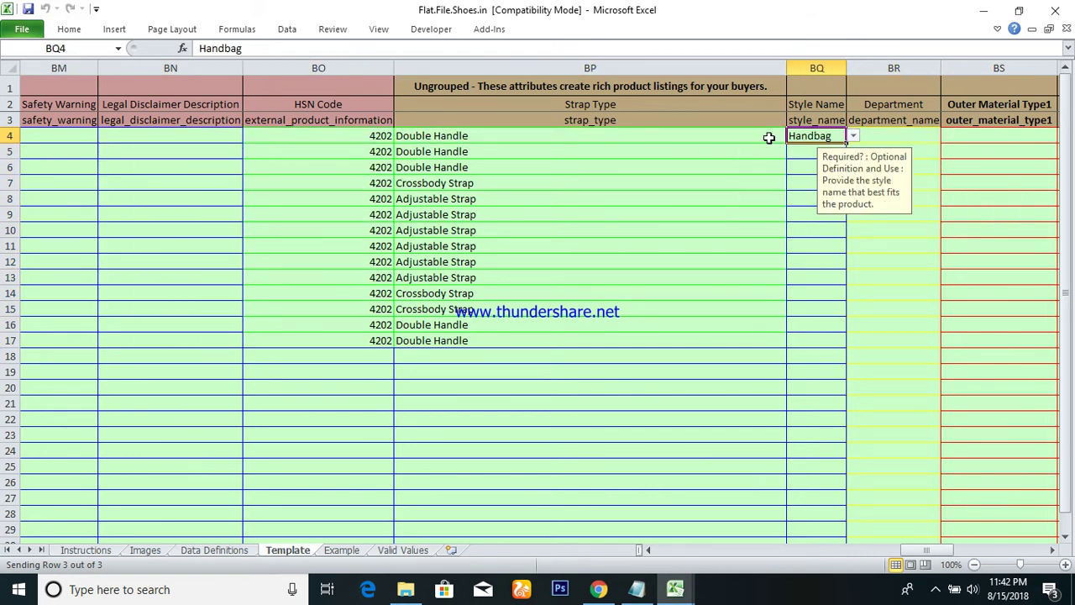
{"action": "key", "text": "Return"}
{"action": "key", "text": "Up"}
{"action": "key", "text": "ctrl+c"}
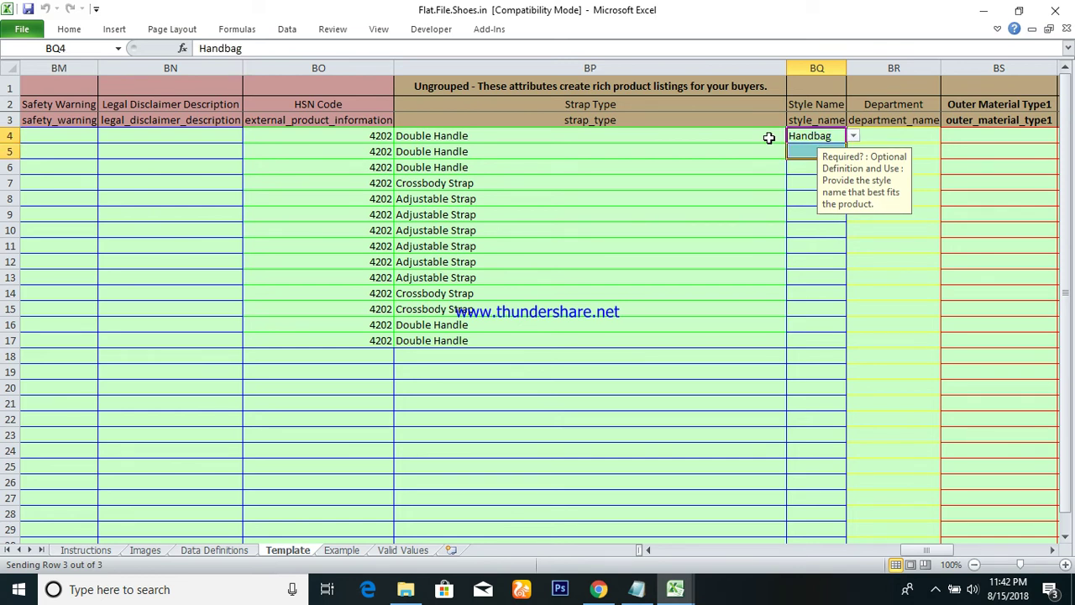
{"action": "key", "text": "Down"}
{"action": "key", "text": "ctrl+v"}
{"action": "key", "text": "Down"}
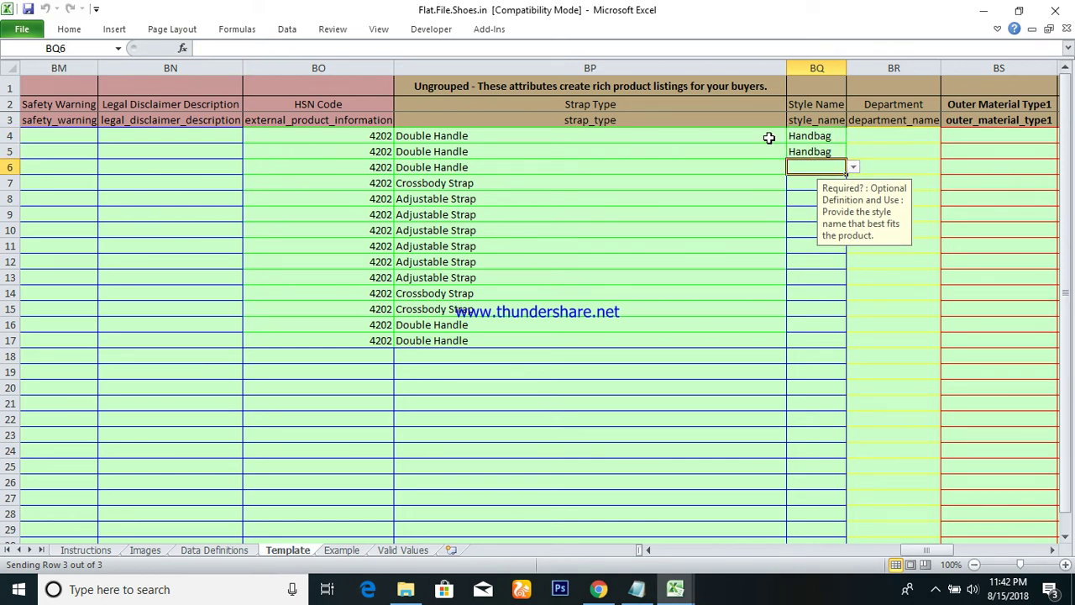
Step: Set the Style Name in BQ6 to Sling Bag
{"action": "key", "text": "alt+Down"}
{"action": "key", "text": "Down"}
{"action": "key", "text": "Down"}
{"action": "key", "text": "Down"}
{"action": "key", "text": "Down"}
{"action": "key", "text": "Down"}
{"action": "key", "text": "Down"}
{"action": "key", "text": "Down"}
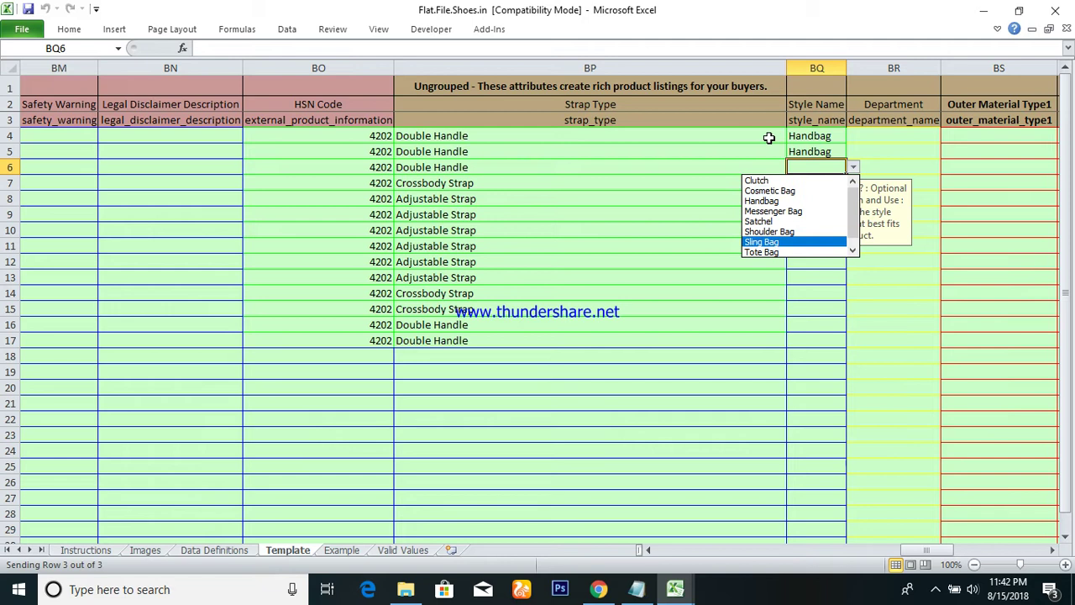
{"action": "key", "text": "Return"}
{"action": "key", "text": "shift+Down"}
{"action": "key", "text": "shift+Down"}
{"action": "key", "text": "shift+Up"}
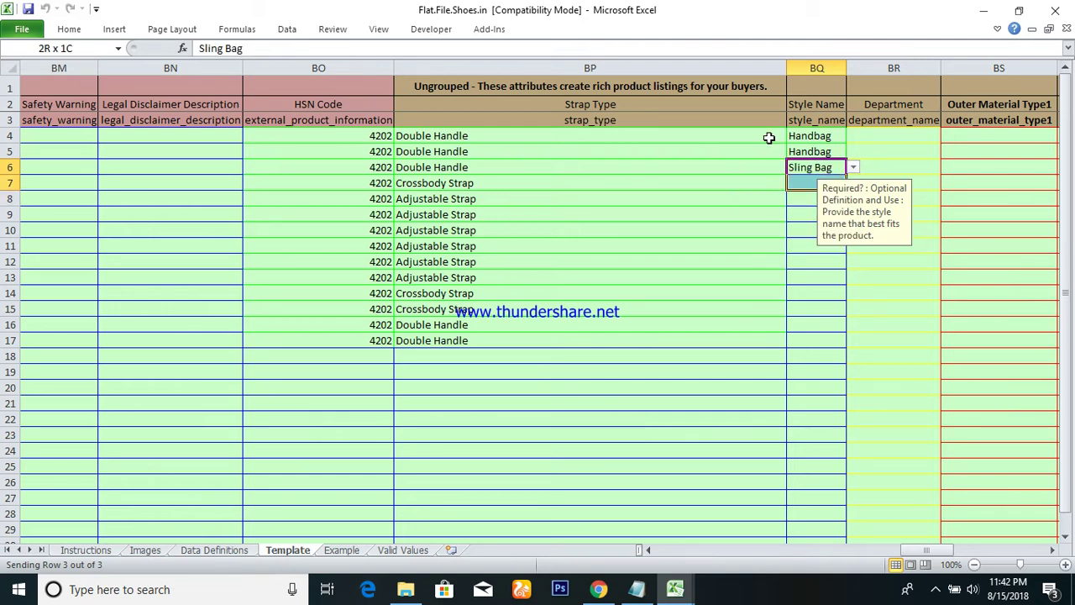
Step: Choose Shoulder Bag as the Style Name in BQ7
{"action": "key", "text": "Down"}
{"action": "key", "text": "alt+Down"}
{"action": "key", "text": "Down"}
{"action": "key", "text": "Down"}
{"action": "key", "text": "Down"}
{"action": "key", "text": "Down"}
{"action": "key", "text": "Down"}
{"action": "key", "text": "Down"}
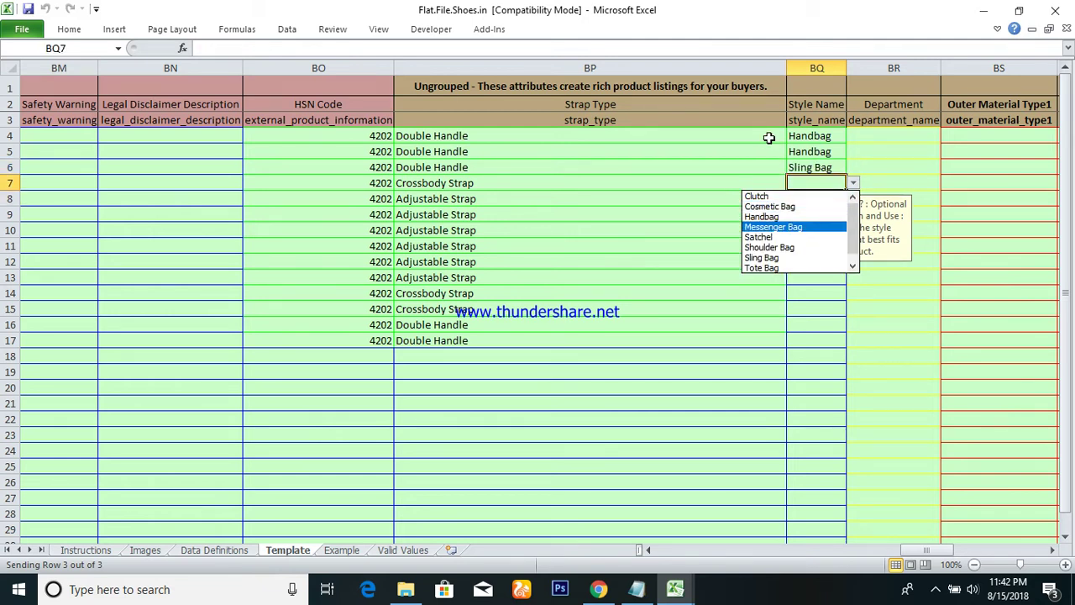
{"action": "key", "text": "Down"}
{"action": "key", "text": "Down"}
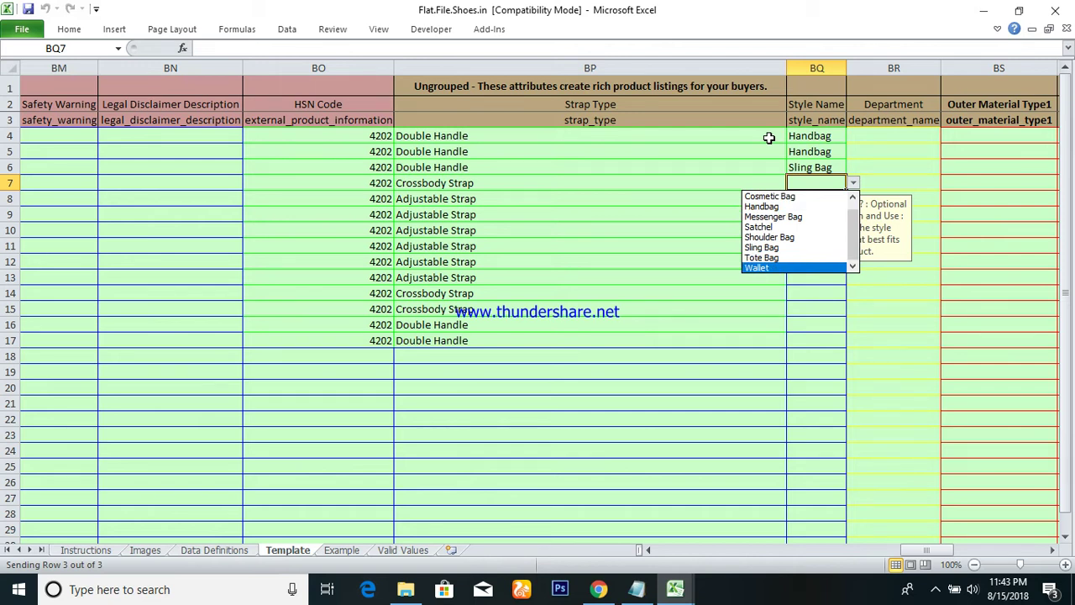
{"action": "key", "text": "Up"}
{"action": "key", "text": "Up"}
{"action": "key", "text": "Up"}
{"action": "key", "text": "Return"}
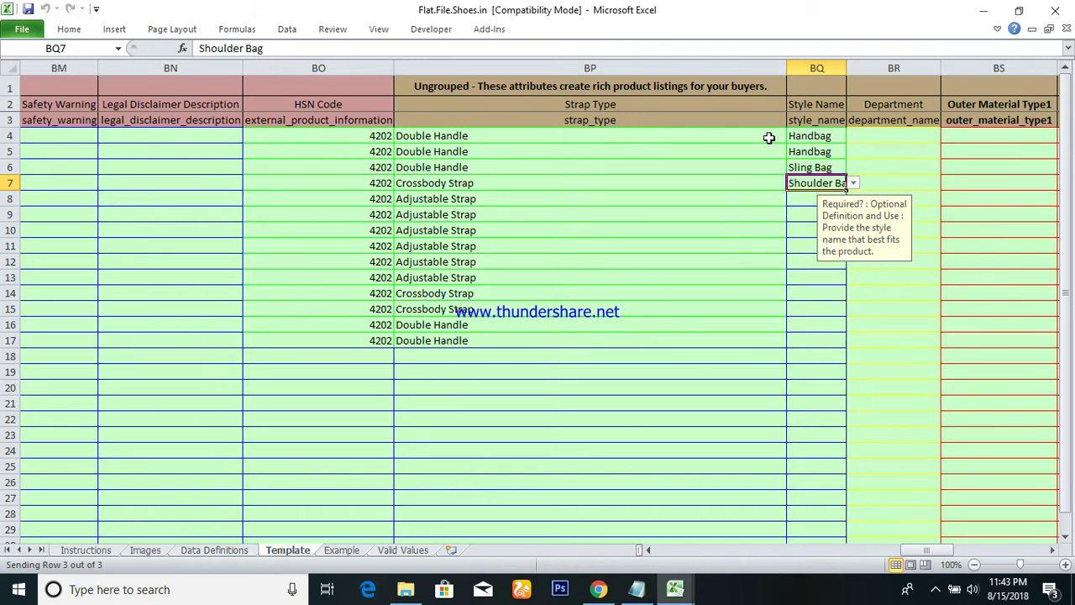
Step: Fill the Shoulder Bag style name from BQ7 down through BQ13
{"action": "key", "text": "shift+Down"}
{"action": "key", "text": "shift+Down"}
{"action": "key", "text": "shift+Down"}
{"action": "key", "text": "shift+Down"}
{"action": "key", "text": "shift+Down"}
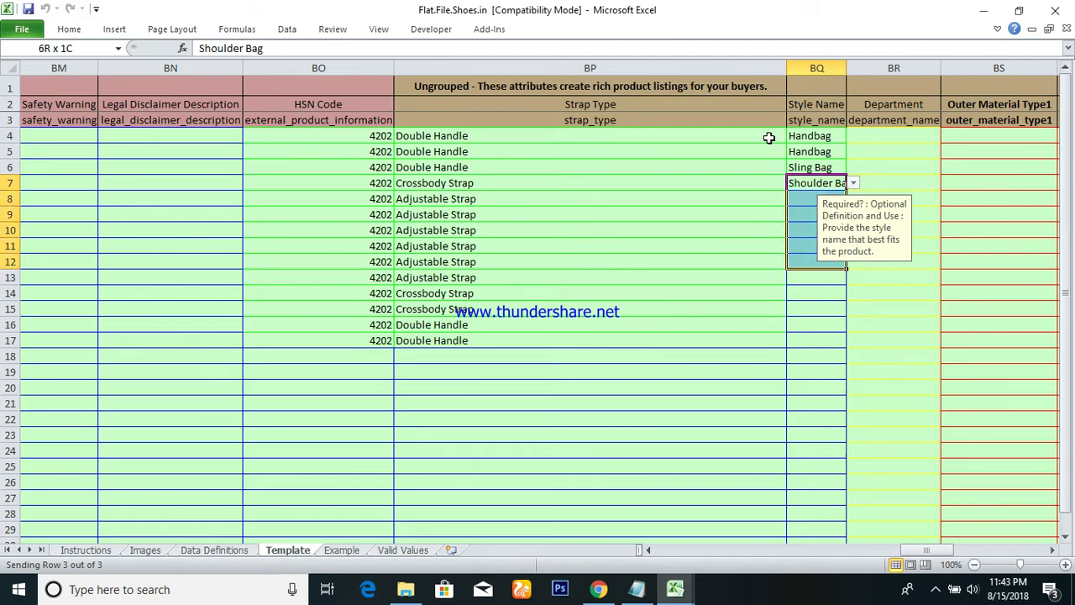
{"action": "key", "text": "shift+Down"}
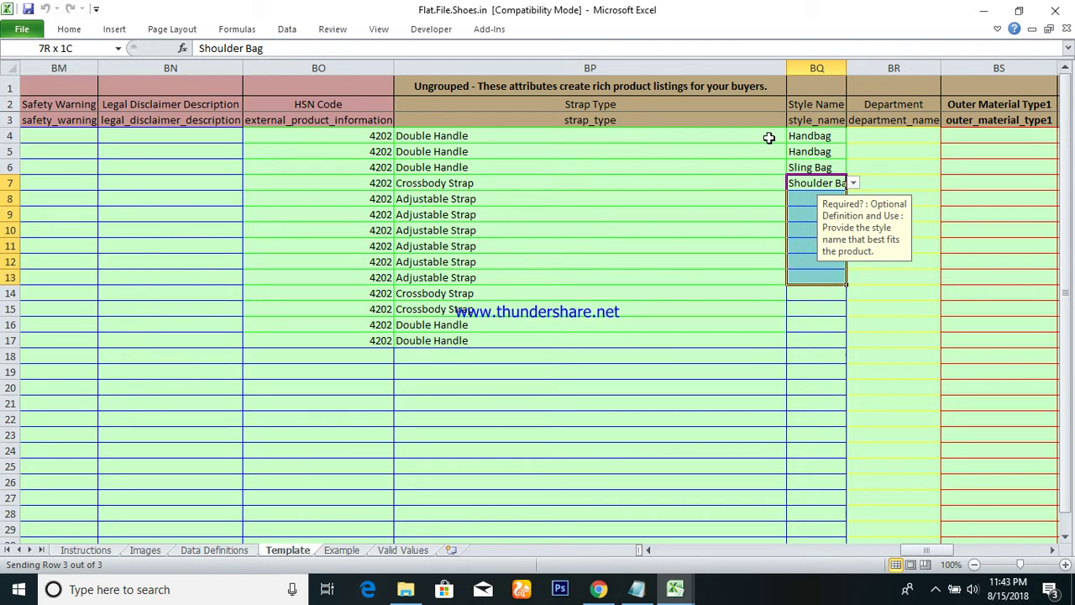
{"action": "key", "text": "ctrl+d"}
{"action": "key", "text": "Down"}
{"action": "key", "text": "ctrl+Down"}
{"action": "key", "text": "ctrl+Down"}
{"action": "key", "text": "ctrl+Up"}
{"action": "key", "text": "Down"}
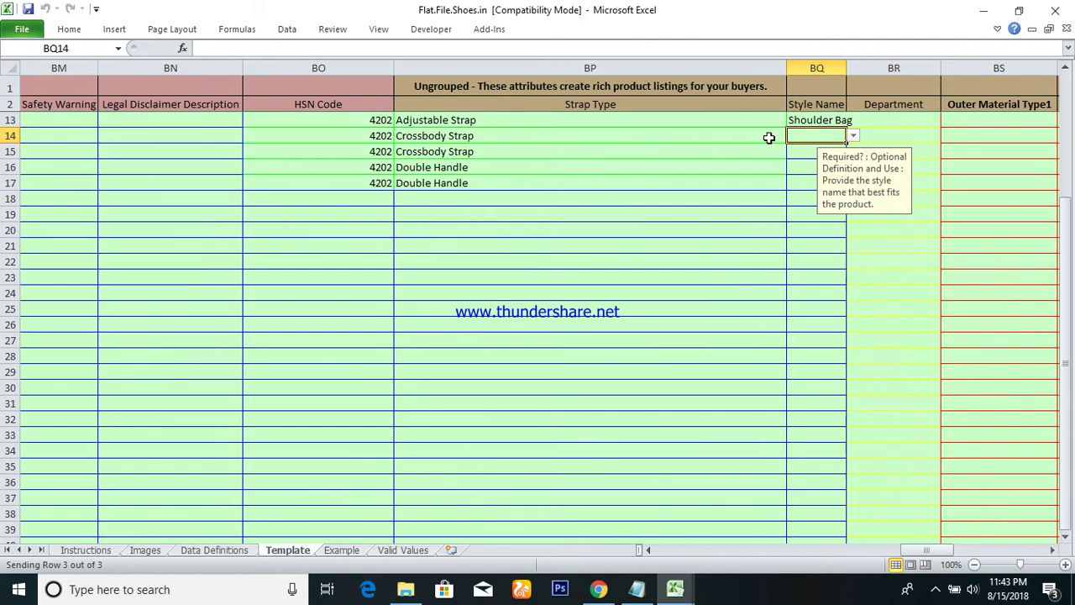
Step: Change the Style Name in BQ13 to Sling Bag
{"action": "key", "text": "Up"}
{"action": "key", "text": "alt+Down"}
{"action": "key", "text": "Up"}
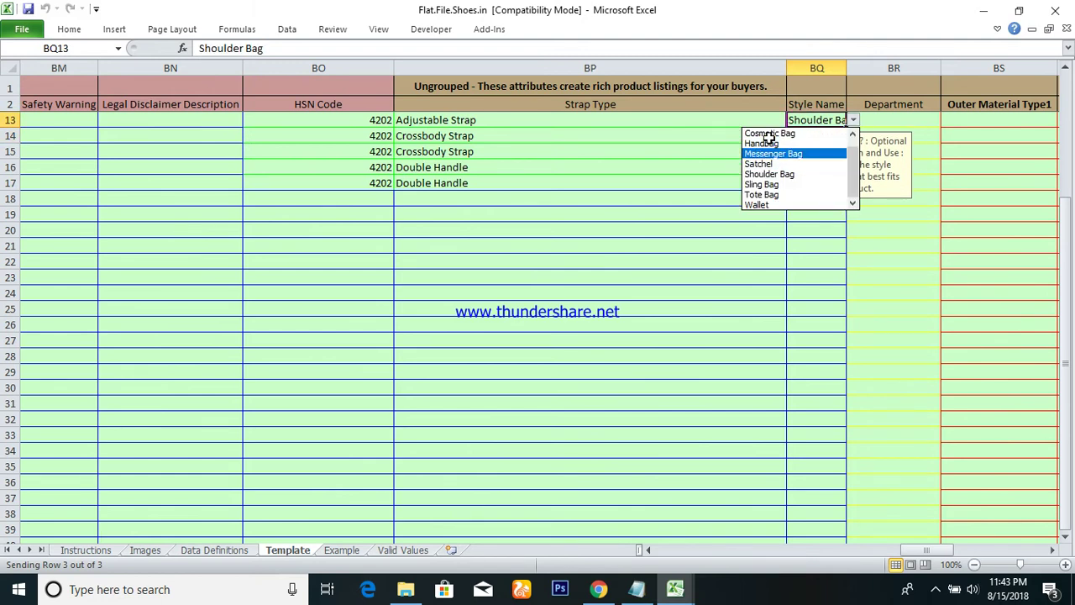
{"action": "key", "text": "Up"}
{"action": "key", "text": "Down"}
{"action": "key", "text": "Down"}
{"action": "key", "text": "Down"}
{"action": "key", "text": "Down"}
{"action": "key", "text": "Down"}
{"action": "key", "text": "Down"}
{"action": "key", "text": "Up"}
{"action": "key", "text": "Up"}
{"action": "key", "text": "Return"}
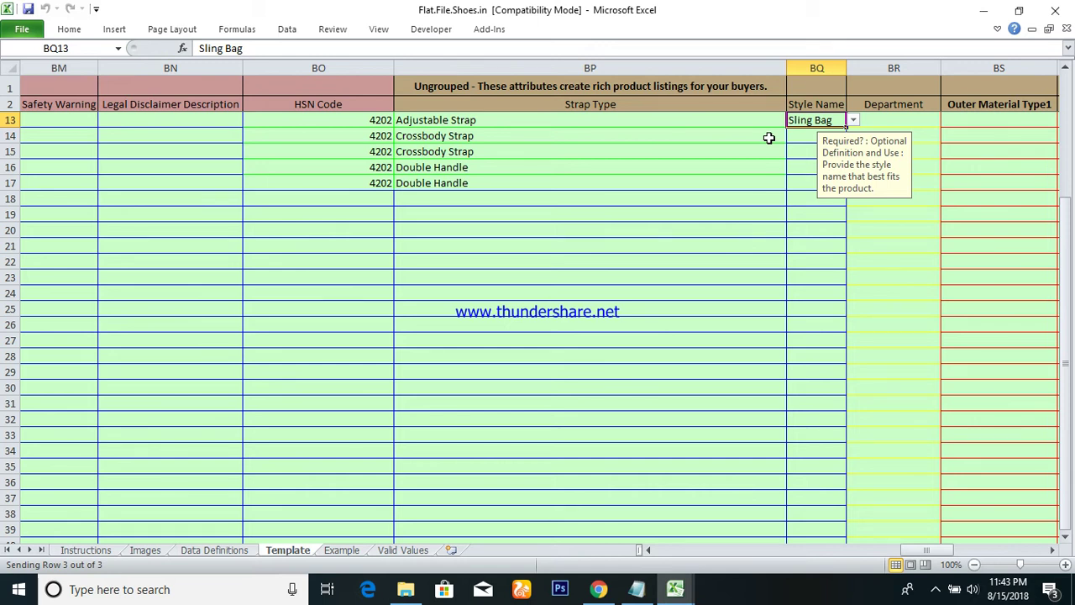
{"action": "left_click_drag", "start_coordinate": [769, 137], "coordinate": [769, 137]}
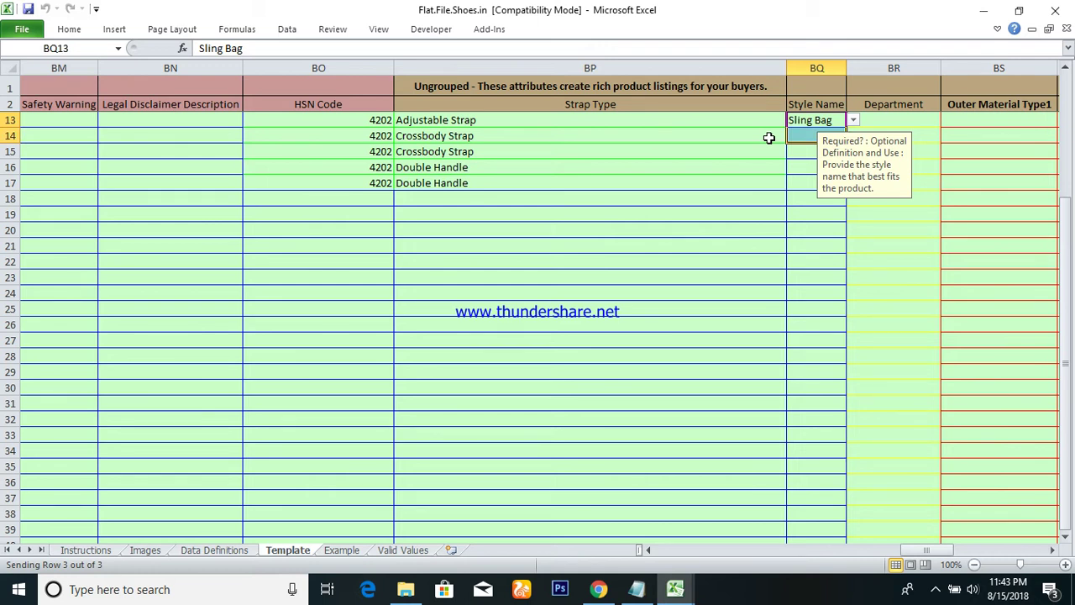
Step: Restore Shoulder Bag as the Style Name in BQ13 by filling it down from BQ12
{"action": "key", "text": "Up"}
{"action": "key", "text": "shift+Down"}
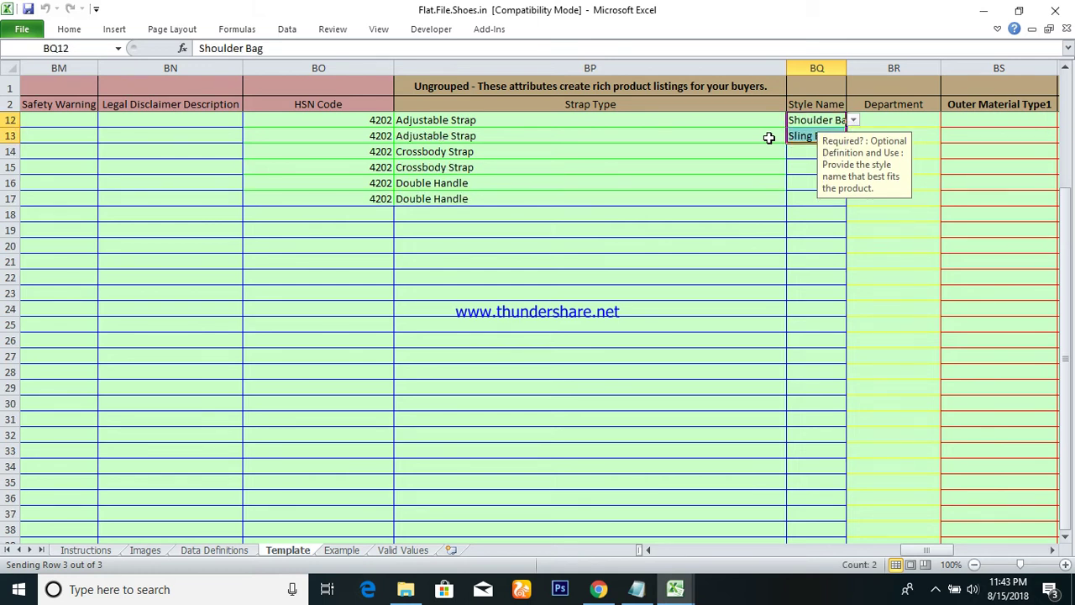
{"action": "key", "text": "ctrl+d"}
{"action": "key", "text": "Down"}
{"action": "key", "text": "Down"}
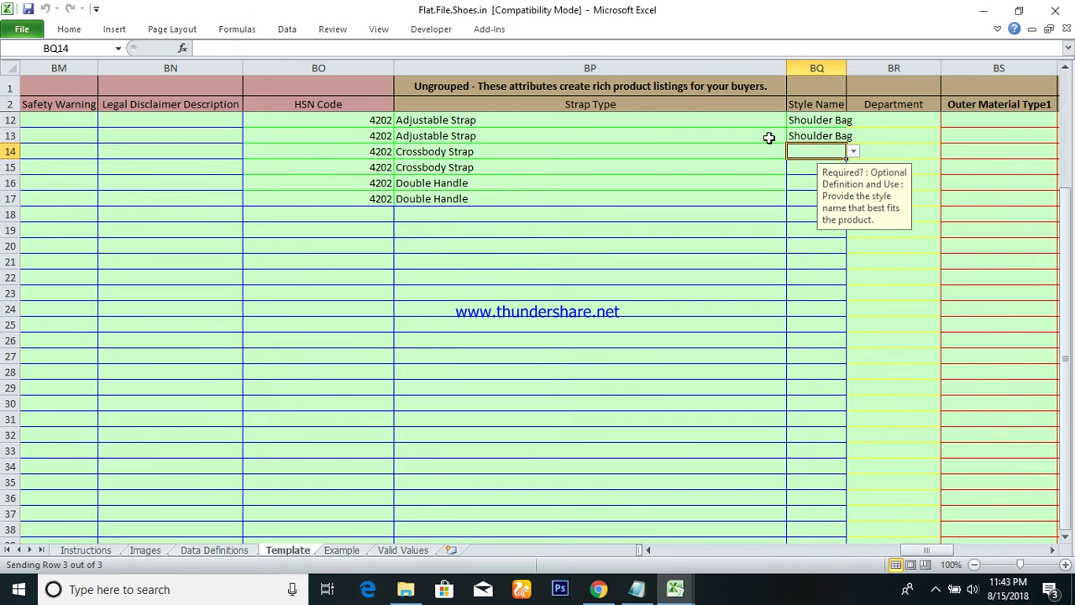
Step: Set the Style Name in BQ14 to Sling Bag and fill it down to BQ15
{"action": "key", "text": "Left"}
{"action": "key", "text": "Left"}
{"action": "key", "text": "Right"}
{"action": "key", "text": "Right"}
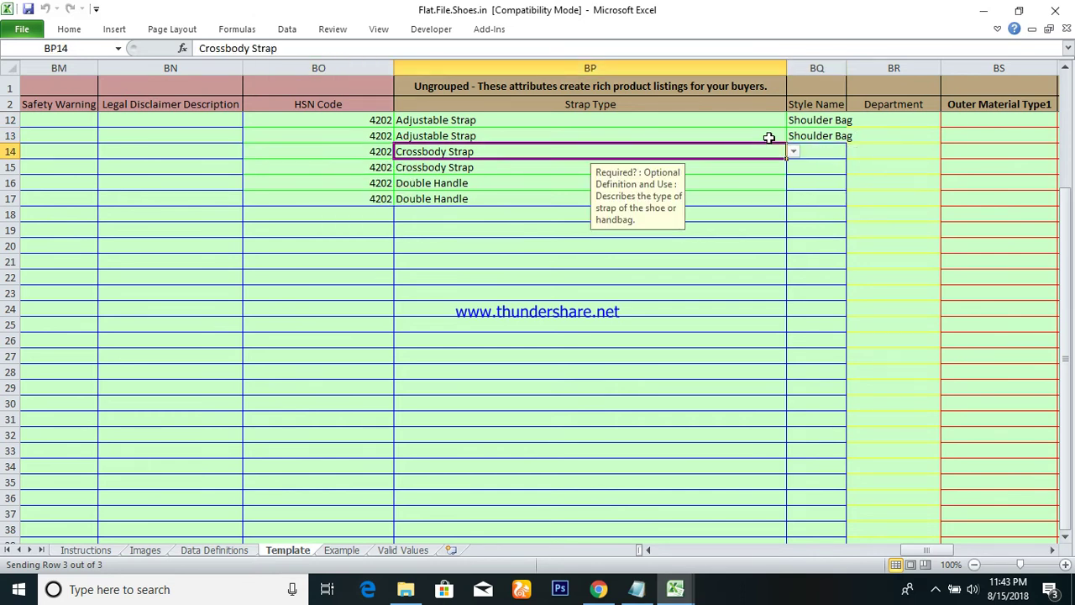
{"action": "key", "text": "alt+Down"}
{"action": "key", "text": "Down"}
{"action": "key", "text": "Down"}
{"action": "key", "text": "Down"}
{"action": "key", "text": "Down"}
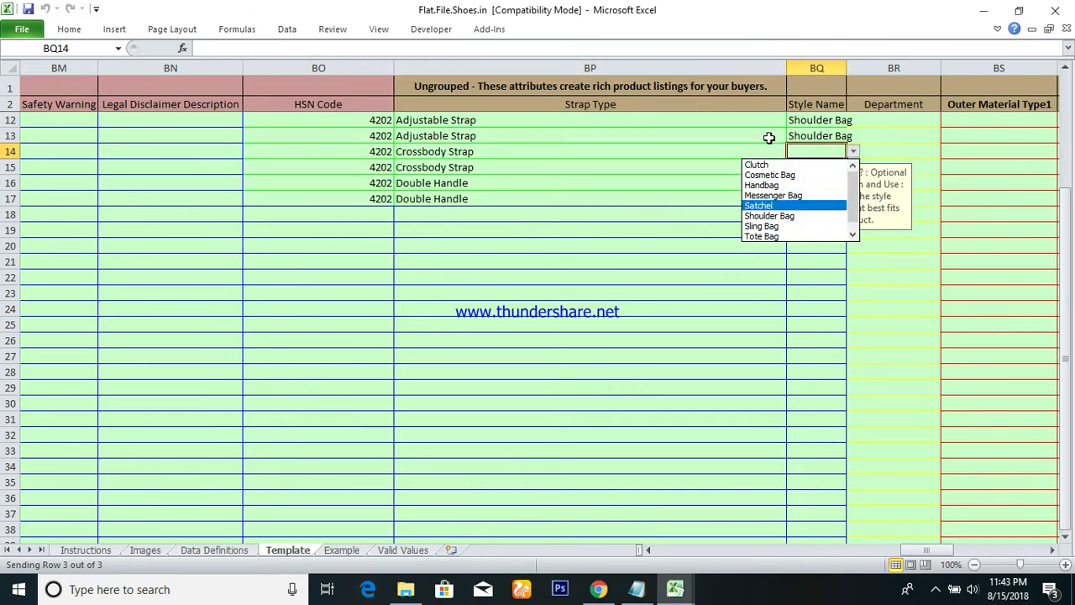
{"action": "key", "text": "Down"}
{"action": "key", "text": "Down"}
{"action": "key", "text": "Return"}
{"action": "key", "text": "shift+Down"}
{"action": "key", "text": "ctrl+d"}
Step: Set the Style Name in BQ16 to Handbag and fill it down to BQ17
{"action": "key", "text": "Down"}
{"action": "key", "text": "Down"}
{"action": "key", "text": "alt+Down"}
{"action": "key", "text": "Down"}
{"action": "key", "text": "Down"}
{"action": "key", "text": "Down"}
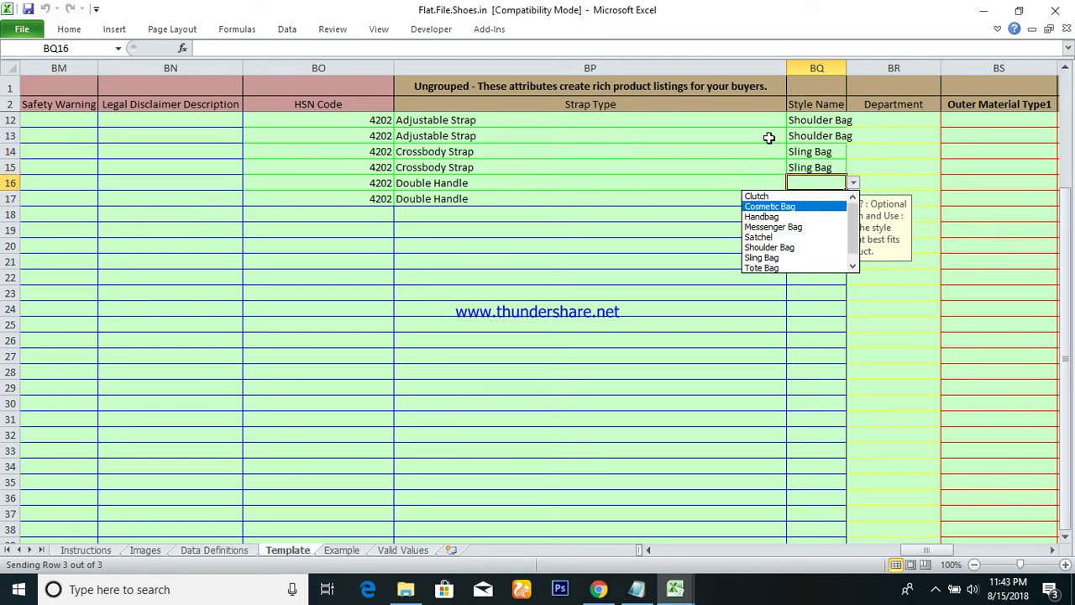
{"action": "key", "text": "Down"}
{"action": "key", "text": "Down"}
{"action": "key", "text": "Down"}
{"action": "key", "text": "Up"}
{"action": "key", "text": "Up"}
{"action": "key", "text": "Up"}
{"action": "key", "text": "Up"}
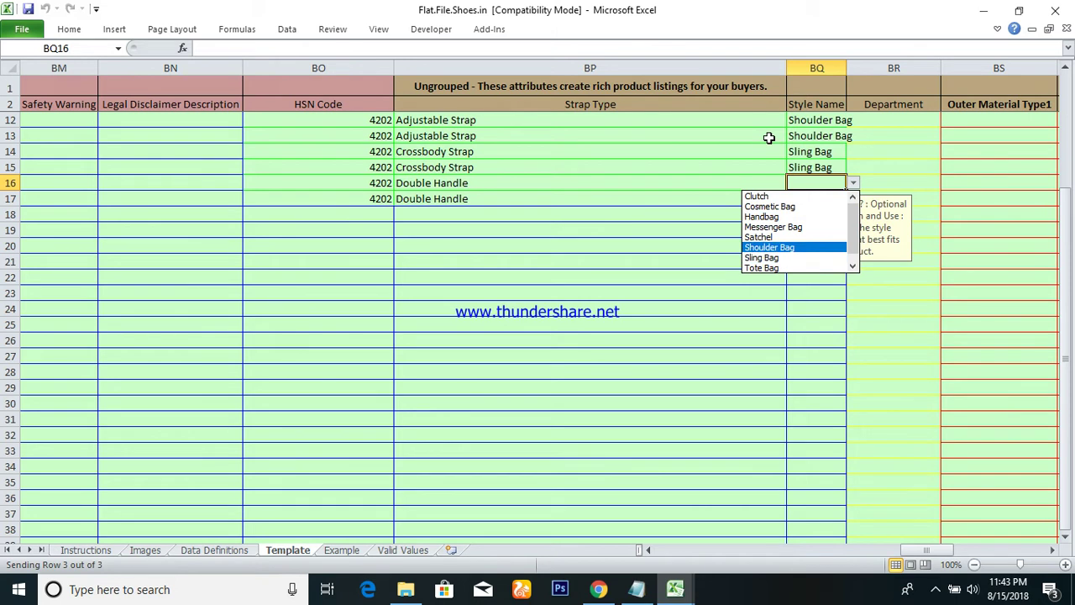
{"action": "key", "text": "Return"}
{"action": "key", "text": "shift+Down"}
{"action": "key", "text": "ctrl+d"}
Step: Set the Department in BR4 to Women and fill it down through BR17 for all products
{"action": "key", "text": "Right"}
{"action": "key", "text": "ctrl+Up"}
{"action": "key", "text": "Down"}
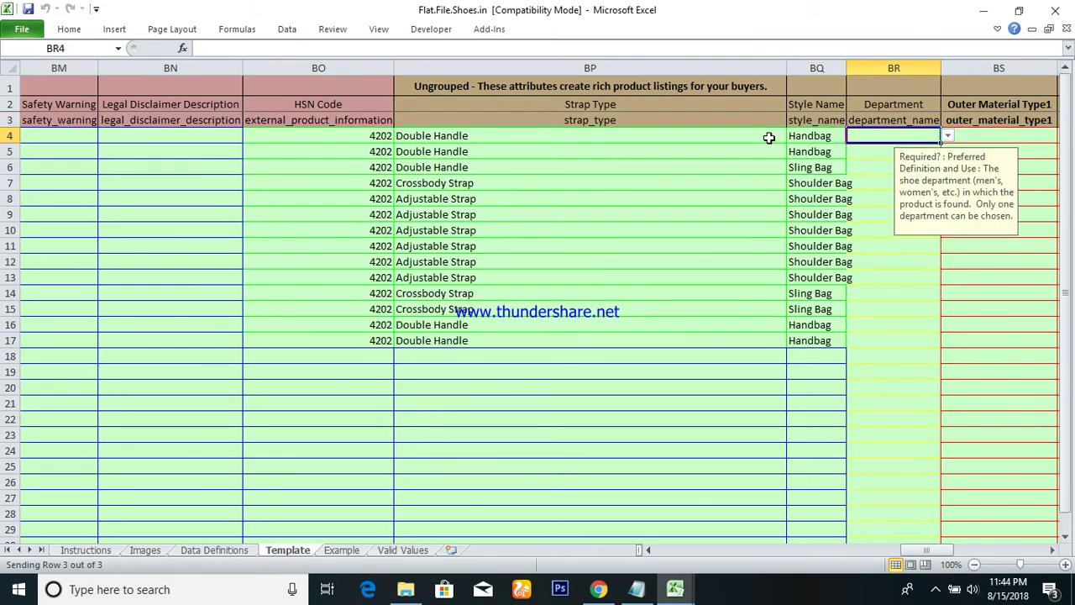
{"action": "key", "text": "alt+Down"}
{"action": "key", "text": "Down"}
{"action": "key", "text": "Down"}
{"action": "key", "text": "Down"}
{"action": "key", "text": "Down"}
{"action": "key", "text": "Down"}
{"action": "key", "text": "Down"}
{"action": "key", "text": "Return"}
{"action": "key", "text": "Left"}
{"action": "key", "text": "ctrl+Down"}
{"action": "key", "text": "Right"}
{"action": "key", "text": "ctrl+shift+Up"}
{"action": "key", "text": "ctrl+d"}
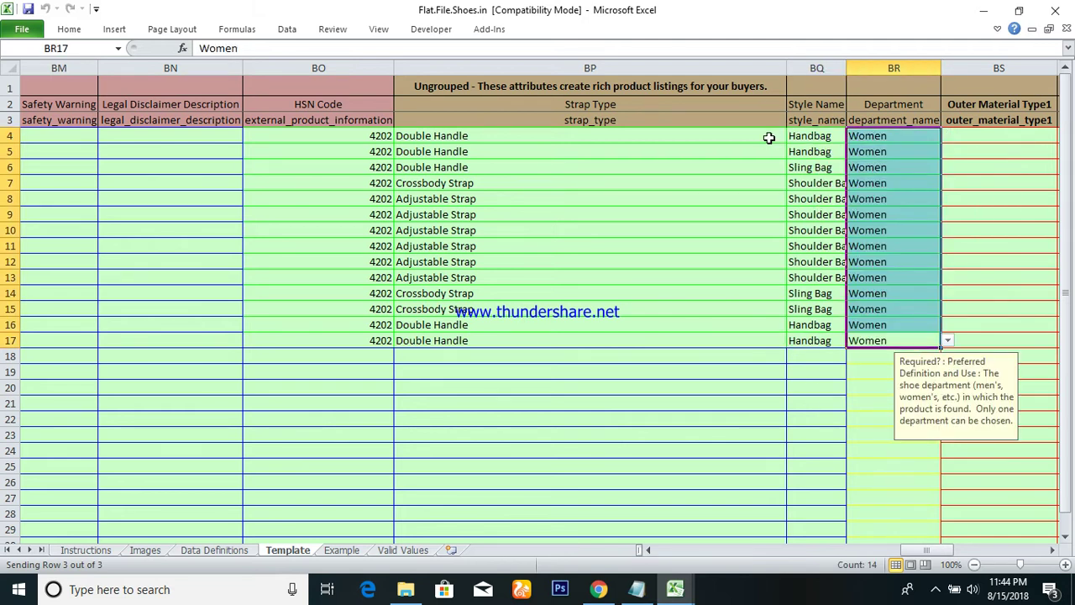
Step: Set the Outer Material Type1 in BS4 to Faux Shearling
{"action": "key", "text": "Right"}
{"action": "key", "text": "ctrl+Up"}
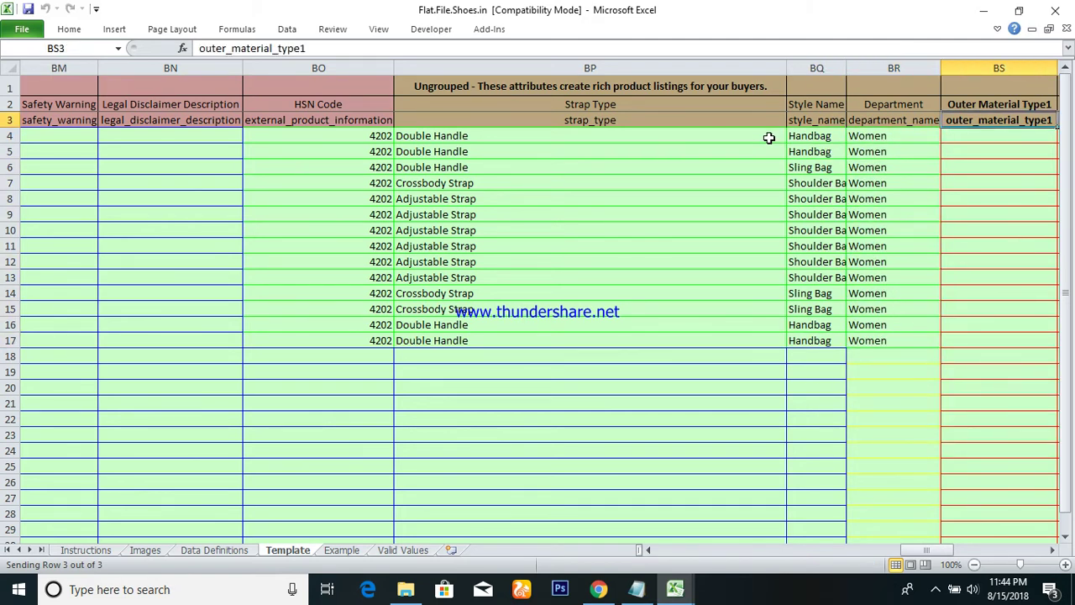
{"action": "key", "text": "Down"}
{"action": "key", "text": "Right"}
{"action": "key", "text": "Left"}
{"action": "key", "text": "alt+Down"}
{"action": "key", "text": "Down"}
{"action": "key", "text": "Down"}
{"action": "key", "text": "Down"}
{"action": "key", "text": "Down"}
{"action": "key", "text": "Down"}
{"action": "key", "text": "Down"}
{"action": "key", "text": "Down"}
{"action": "key", "text": "Return"}
Step: Fill the Outer Material Type1 value down from BS4 through BS17 for all products
{"action": "key", "text": "Left"}
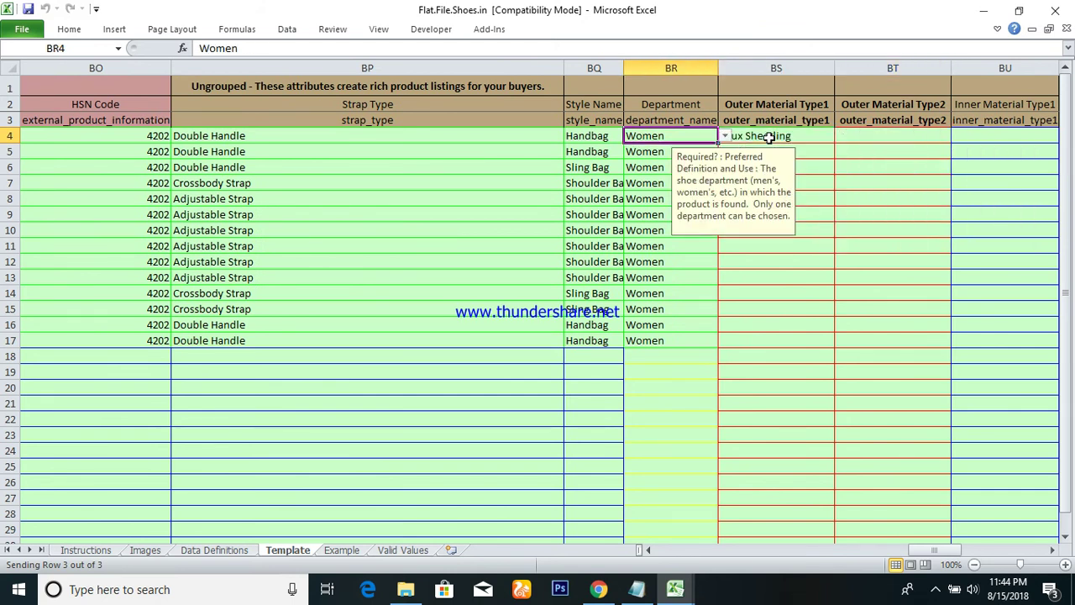
{"action": "key", "text": "ctrl+Down"}
{"action": "key", "text": "Right"}
{"action": "key", "text": "ctrl+shift+Up"}
{"action": "key", "text": "ctrl+d"}
Step: Set the Outer Material Type2 in BT4 to Faux Shearling
{"action": "key", "text": "Right"}
{"action": "key", "text": "ctrl+Up"}
{"action": "key", "text": "Down"}
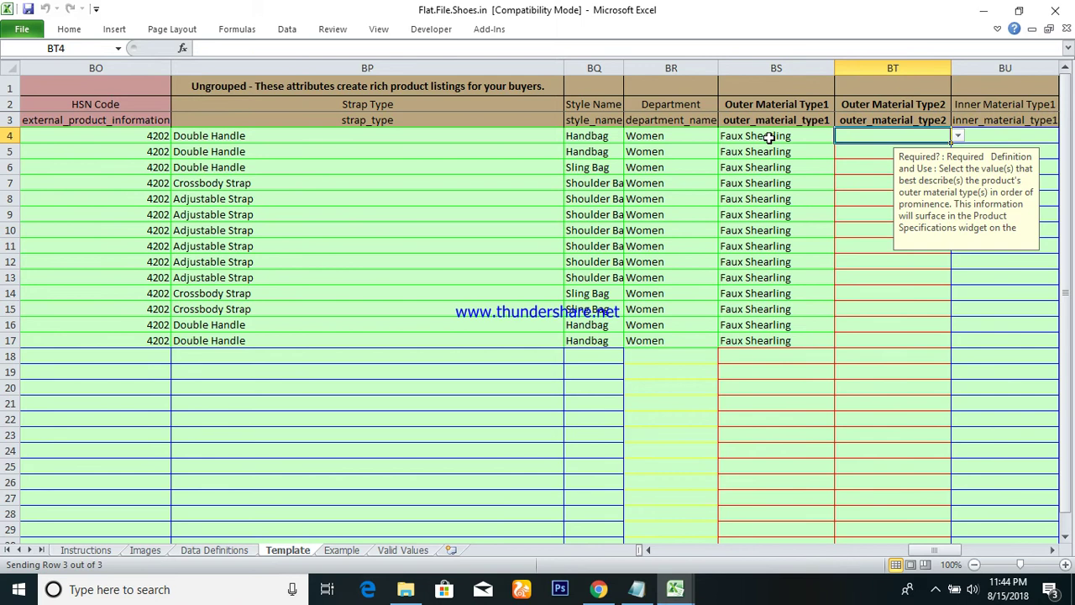
{"action": "key", "text": "alt+Down"}
{"action": "key", "text": "Down"}
{"action": "key", "text": "Down"}
{"action": "key", "text": "Down"}
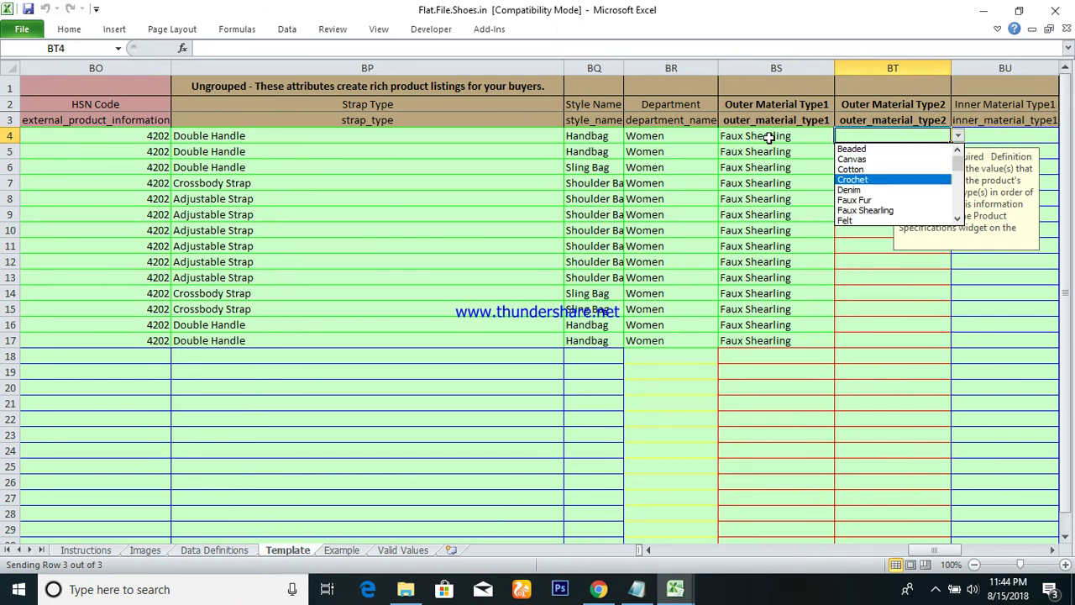
{"action": "key", "text": "Down"}
{"action": "key", "text": "Down"}
{"action": "key", "text": "Down"}
{"action": "key", "text": "Return"}
Step: Fill the Outer Material Type2 value down from BT4 through BT17 for all products
{"action": "key", "text": "Left"}
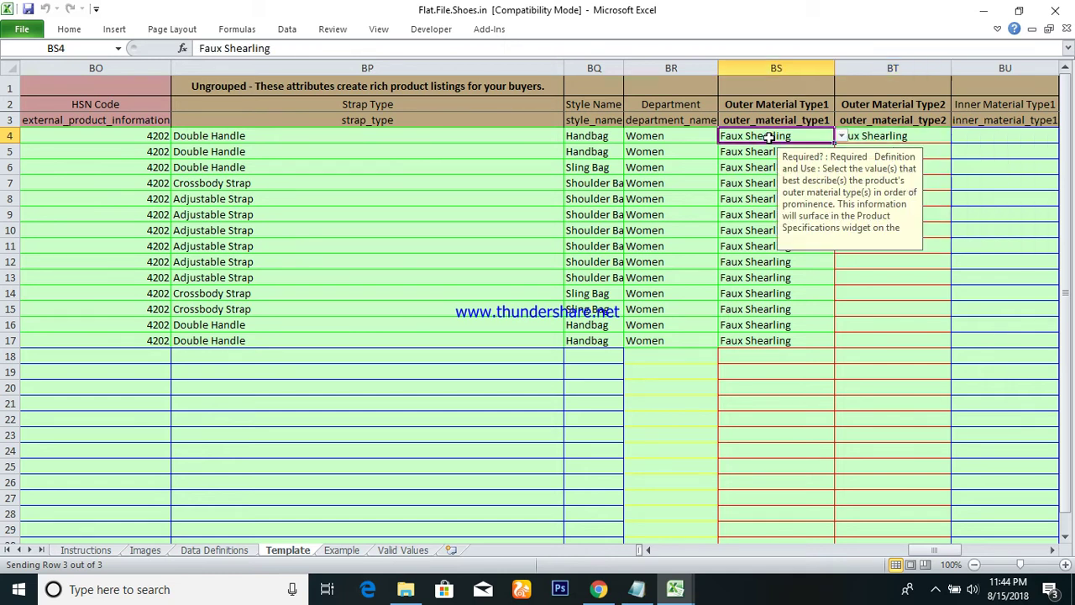
{"action": "key", "text": "ctrl+Down"}
{"action": "key", "text": "Right"}
{"action": "key", "text": "ctrl+shift+Up"}
{"action": "key", "text": "ctrl+d"}
Step: Set the Inner Material Type1 in BU4 to Cotton
{"action": "key", "text": "Right"}
{"action": "key", "text": "ctrl+Up"}
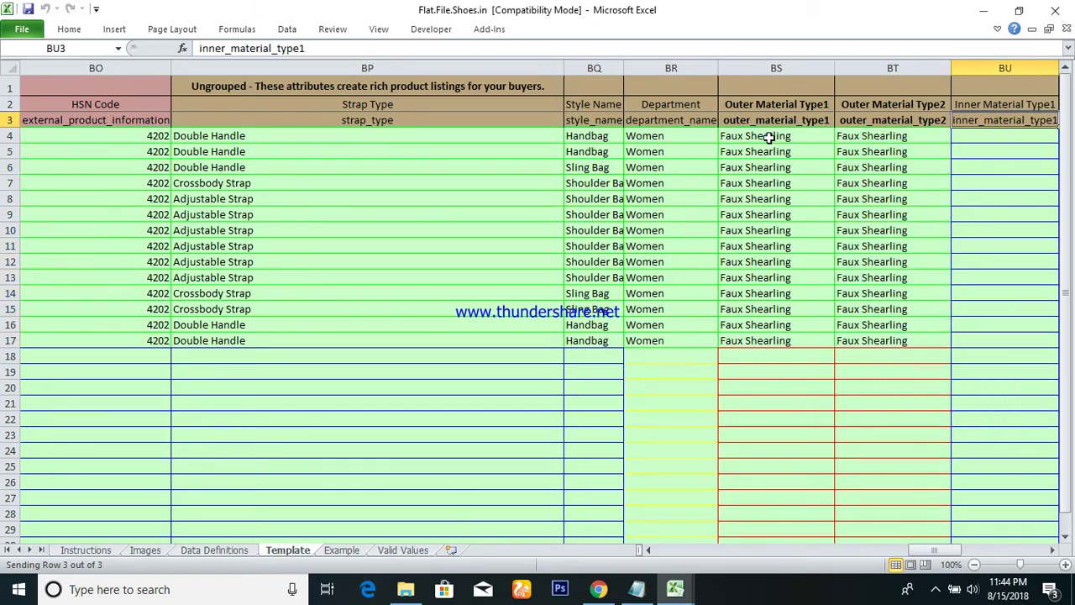
{"action": "key", "text": "Down"}
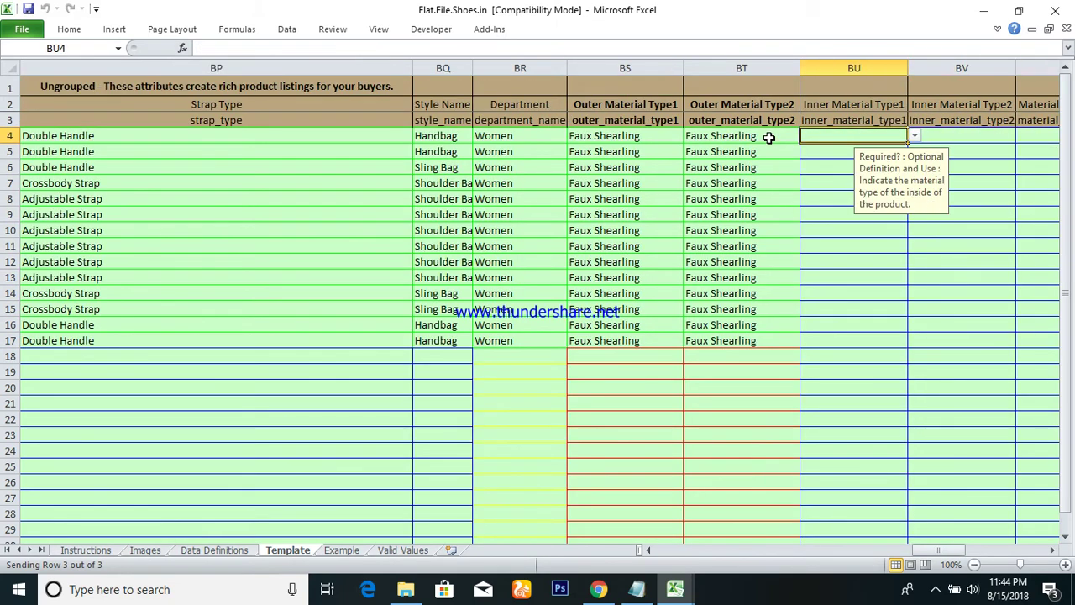
{"action": "key", "text": "alt+Down"}
{"action": "key", "text": "Down"}
{"action": "key", "text": "Down"}
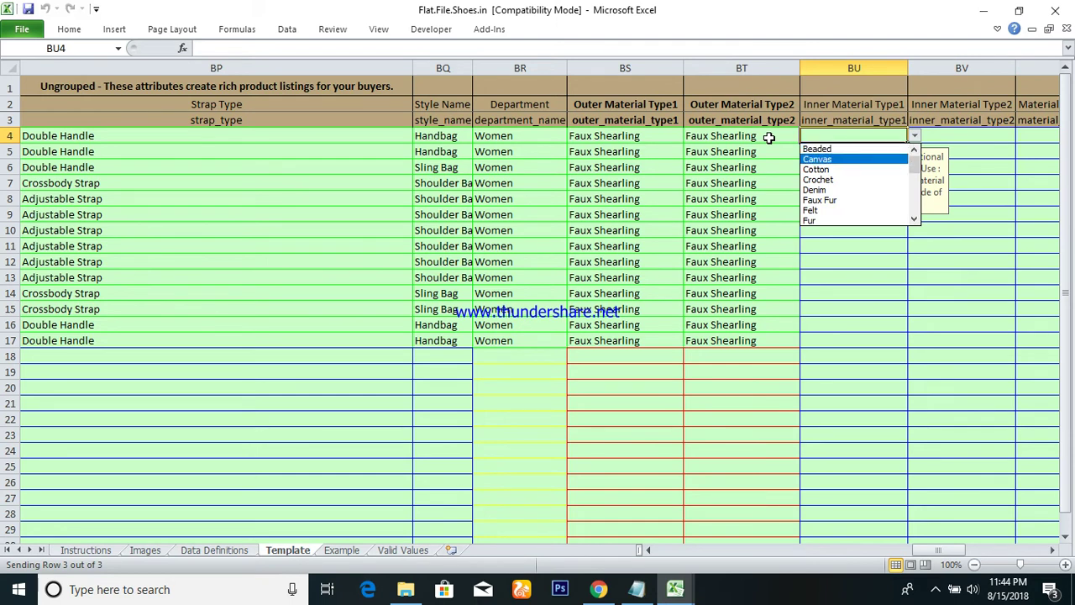
{"action": "key", "text": "Down"}
{"action": "key", "text": "Down"}
{"action": "key", "text": "Up"}
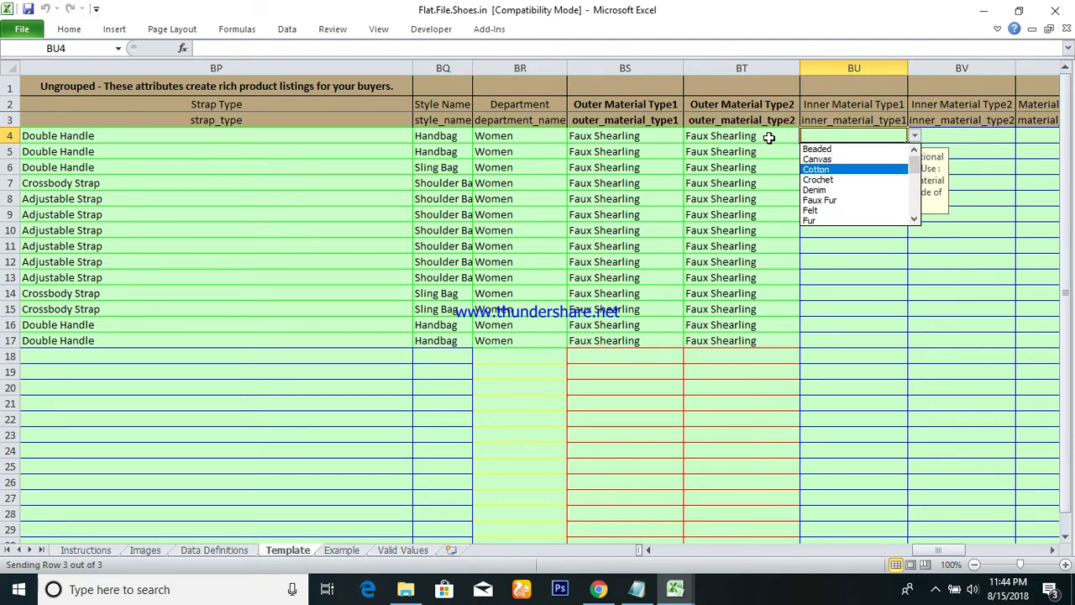
{"action": "key", "text": "Return"}
Step: Fill the Inner Material Type1 value down from BU4 through BU17 for all products
{"action": "key", "text": "Left"}
{"action": "key", "text": "ctrl+Down"}
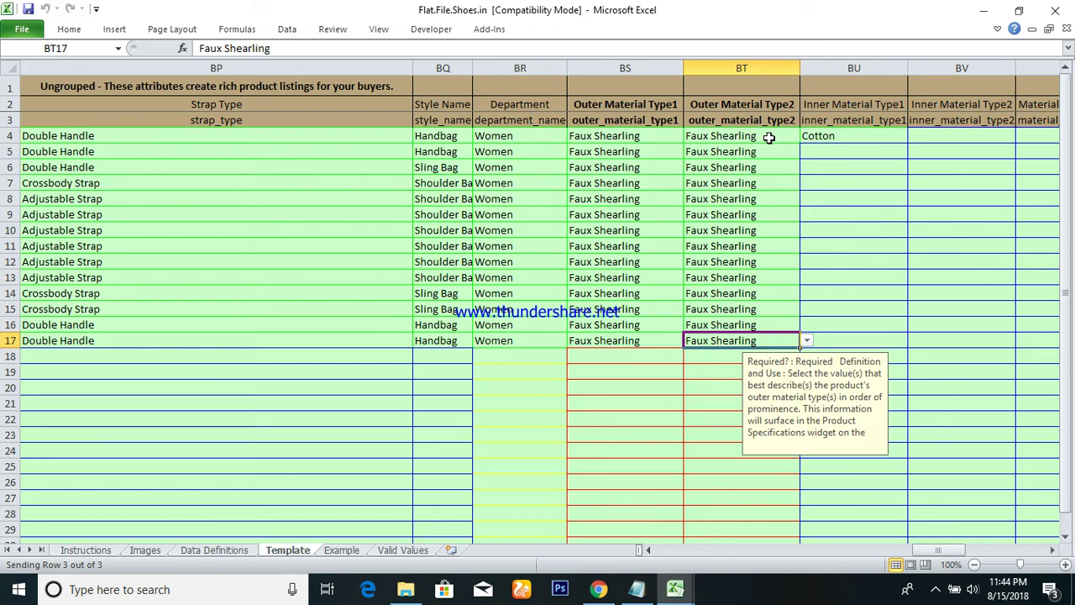
{"action": "key", "text": "Right"}
{"action": "key", "text": "ctrl+shift+Up"}
{"action": "key", "text": "ctrl+d"}
Step: Set the Inner Material Type2 in BV4 to Crochet
{"action": "key", "text": "Right"}
{"action": "key", "text": "ctrl+Up"}
{"action": "key", "text": "Down"}
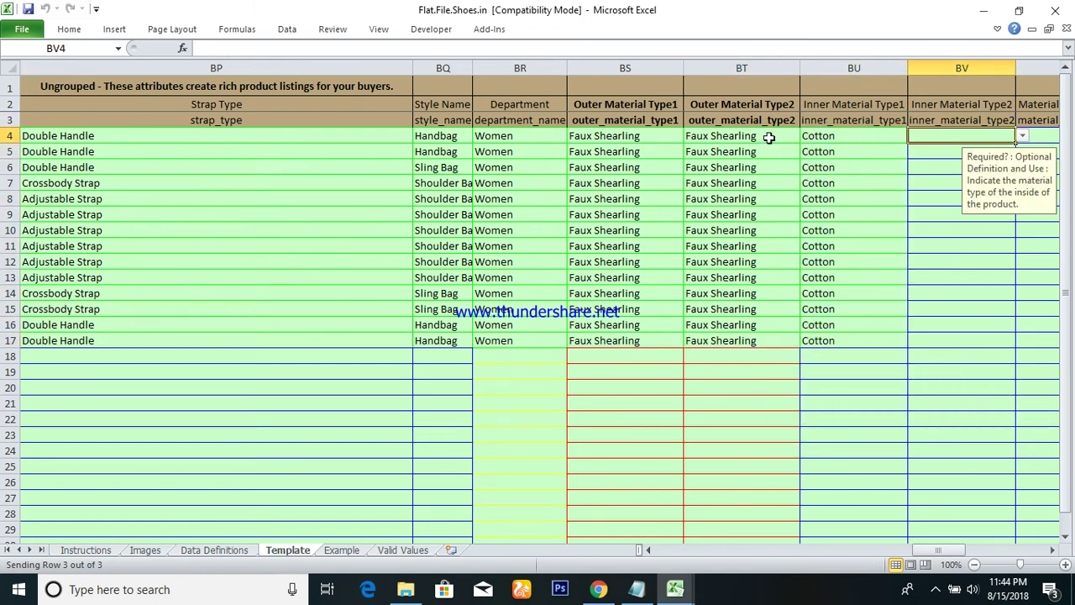
{"action": "key", "text": "alt+Down"}
{"action": "key", "text": "Down"}
{"action": "key", "text": "Down"}
{"action": "key", "text": "Down"}
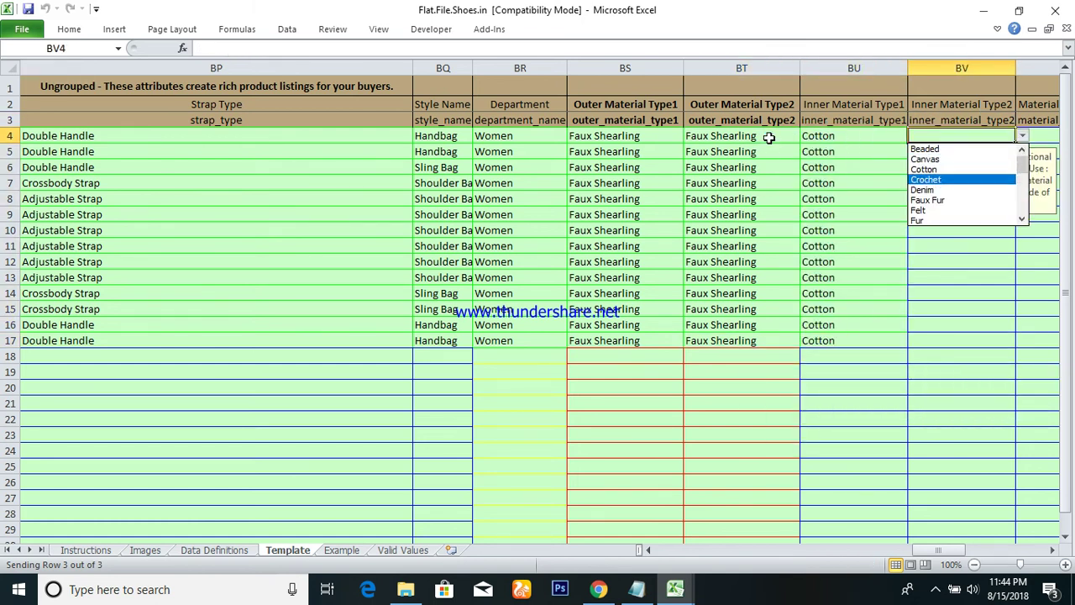
{"action": "key", "text": "Return"}
Step: Change the Inner Material Type2 in BV4 to Cotton
{"action": "key", "text": "alt+Down"}
{"action": "key", "text": "Down"}
{"action": "key", "text": "Down"}
{"action": "key", "text": "Down"}
{"action": "key", "text": "Down"}
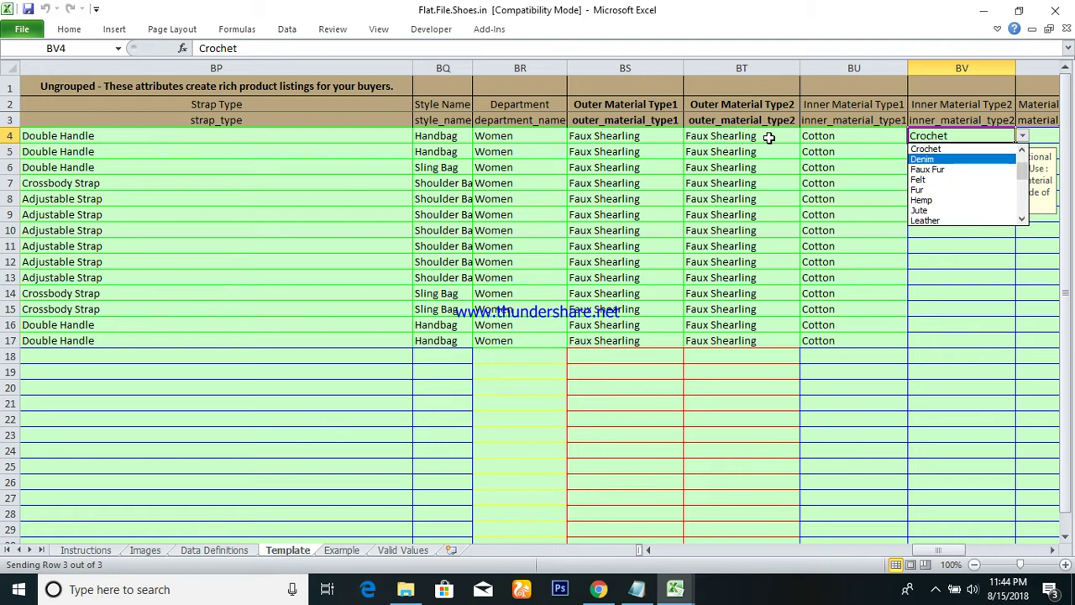
{"action": "key", "text": "Up"}
{"action": "key", "text": "Up"}
{"action": "key", "text": "Up"}
{"action": "key", "text": "Up"}
{"action": "key", "text": "Up"}
{"action": "key", "text": "Up"}
{"action": "key", "text": "Down"}
{"action": "key", "text": "Return"}
Step: Fill the Inner Material Type2 value down from BV4 through BV17 for all products
{"action": "key", "text": "Left"}
{"action": "key", "text": "ctrl+Down"}
{"action": "key", "text": "Right"}
{"action": "key", "text": "ctrl+shift+Up"}
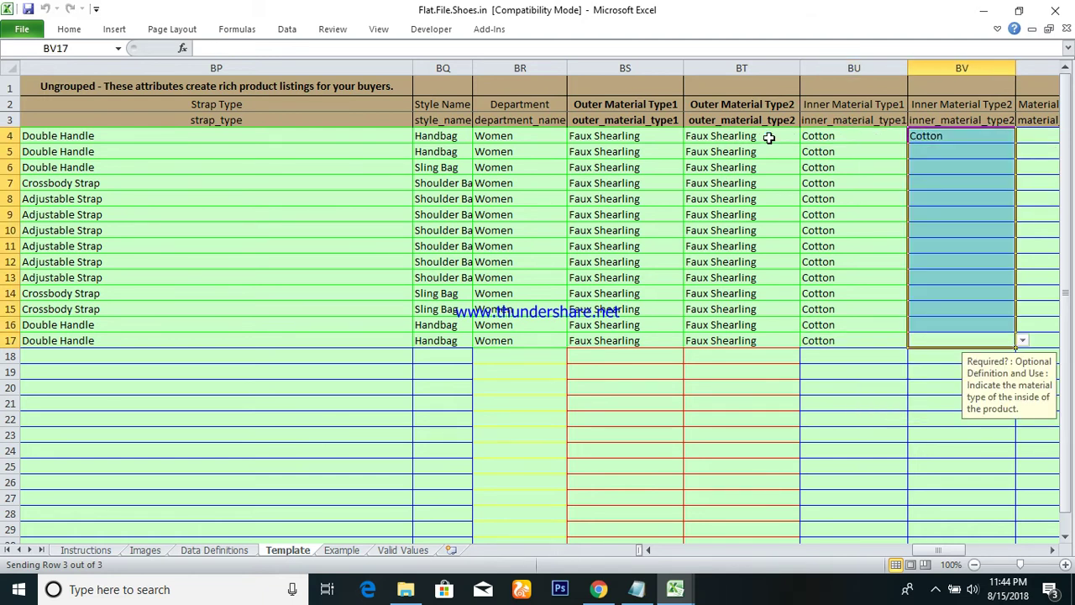
{"action": "key", "text": "ctrl+d"}
Step: Skip Material Composition and review the Closure Type options available for BX4
{"action": "key", "text": "Right"}
{"action": "key", "text": "ctrl+Up"}
{"action": "key", "text": "Down"}
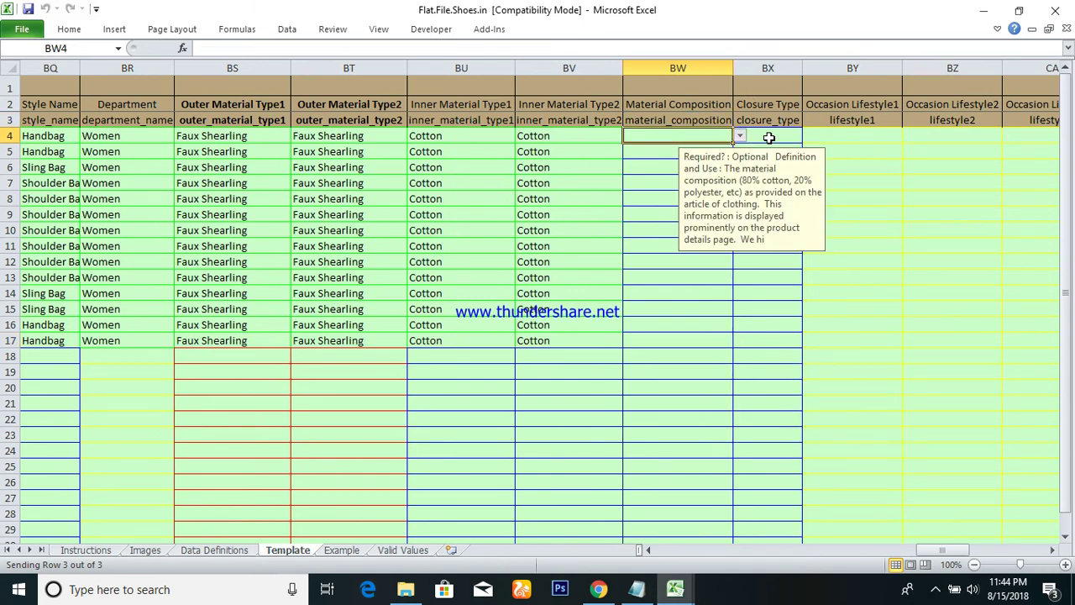
{"action": "key", "text": "alt+Down"}
{"action": "left_click", "coordinate": [769, 137]}
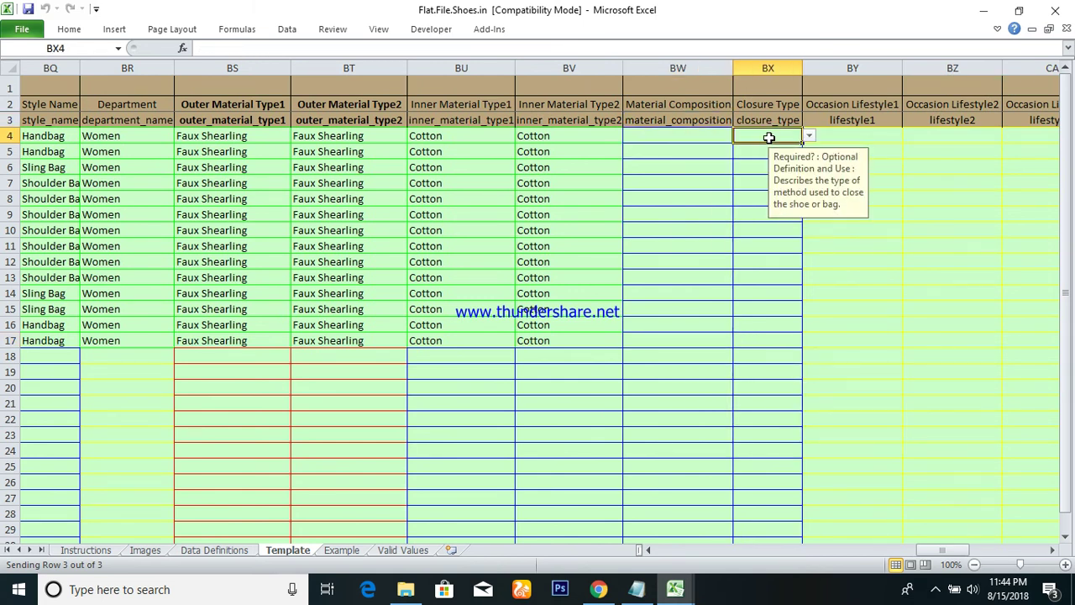
{"action": "key", "text": "alt+Down"}
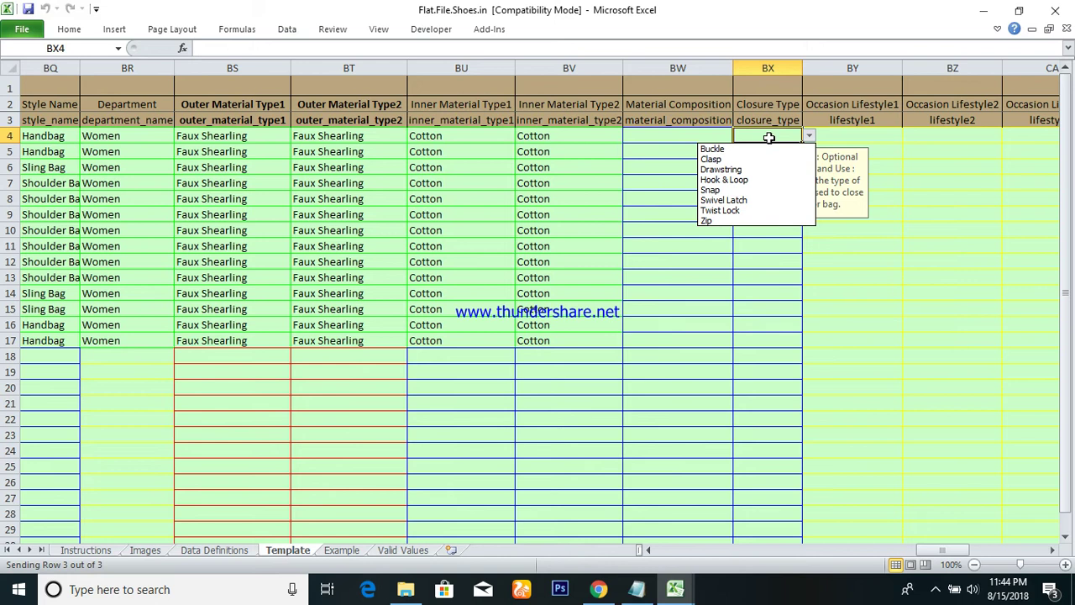
{"action": "key", "text": "Escape"}
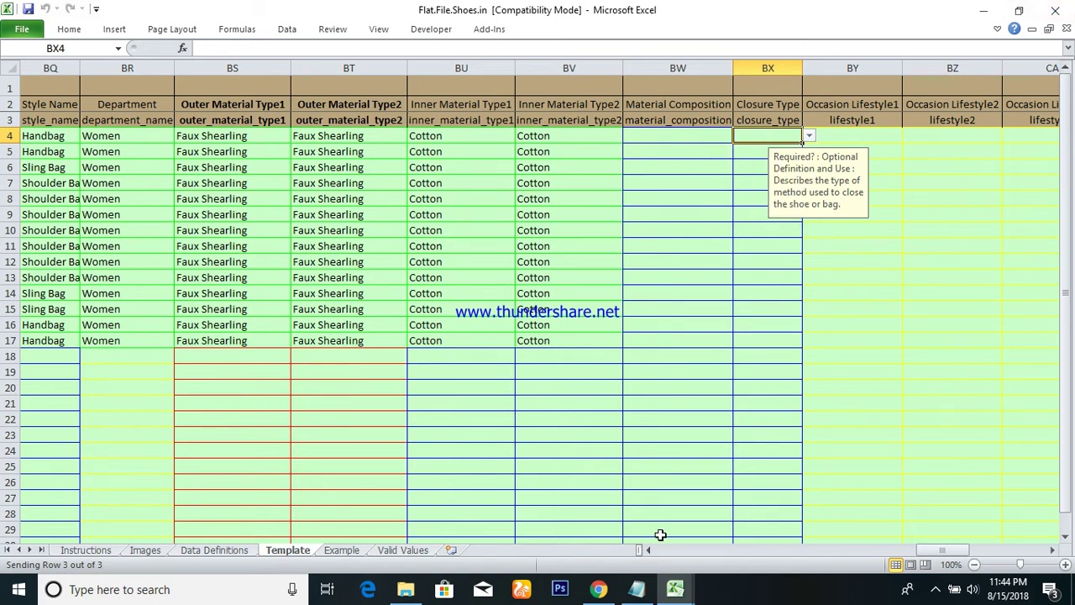
Step: Switch to the Product Detail Sheet Aug-18 workbook and check the Closure entries in T91 to T94
{"action": "mouse_move", "coordinate": [675, 589]}
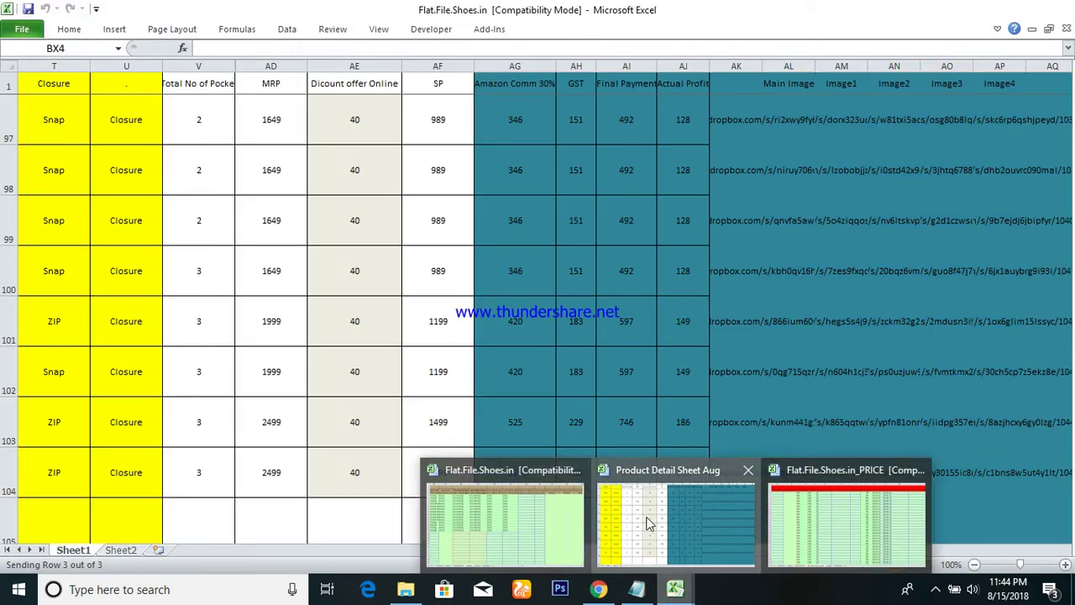
{"action": "left_click", "coordinate": [676, 521]}
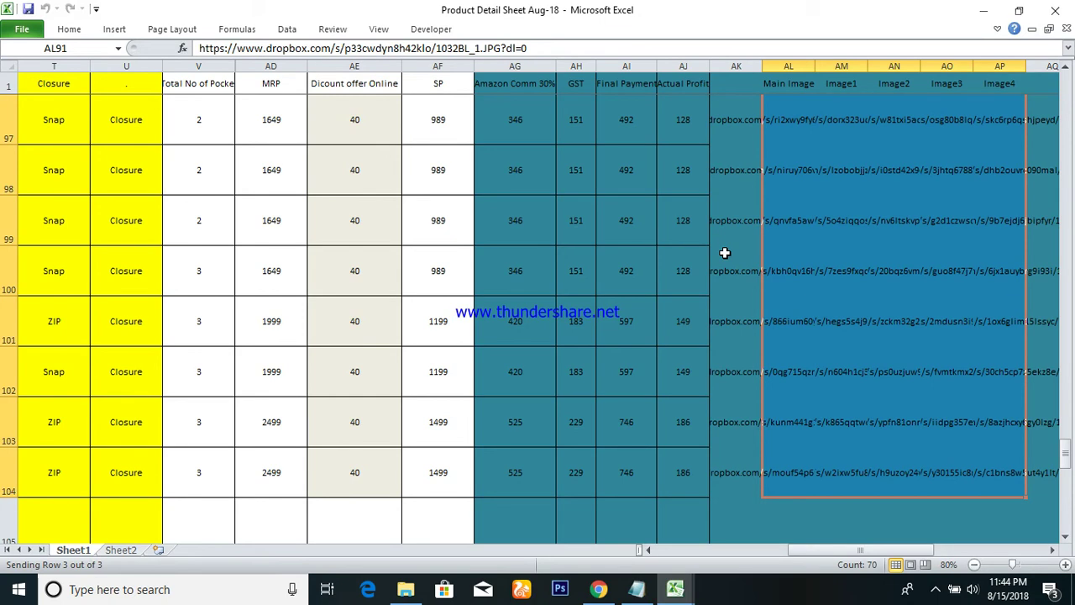
{"action": "key", "text": "Left"}
{"action": "key", "text": "Left"}
{"action": "key", "text": "Left"}
{"action": "key", "text": "Left"}
{"action": "key", "text": "Left"}
{"action": "key", "text": "Left"}
{"action": "key", "text": "Left"}
{"action": "key", "text": "Left"}
{"action": "key", "text": "Left"}
{"action": "key", "text": "Left"}
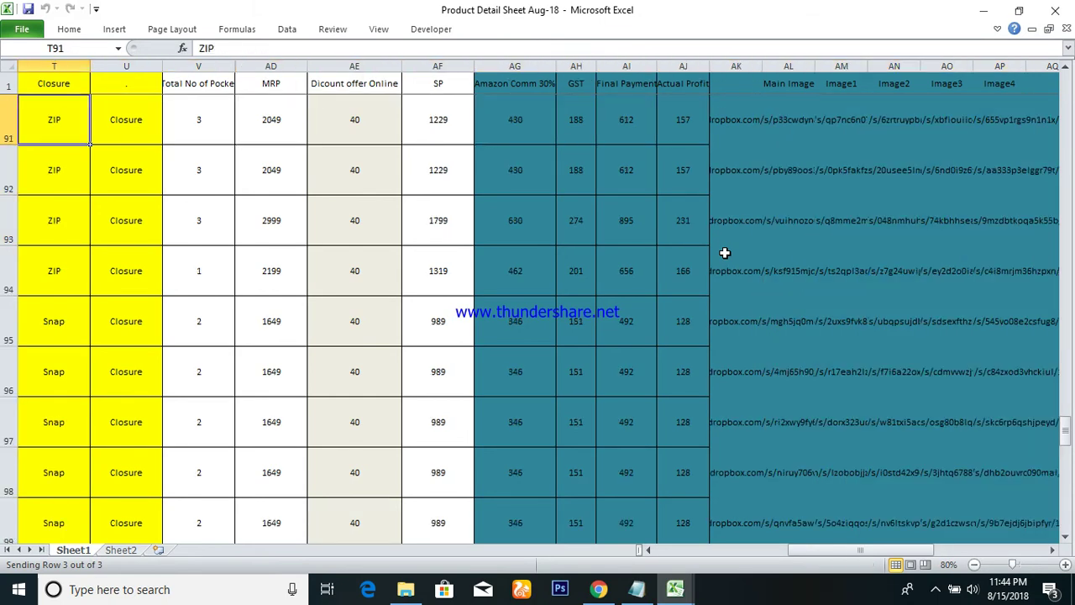
{"action": "key", "text": "Left"}
{"action": "key", "text": "Left"}
{"action": "key", "text": "Right"}
{"action": "key", "text": "shift+Down"}
{"action": "key", "text": "shift+Down"}
{"action": "key", "text": "shift+Down"}
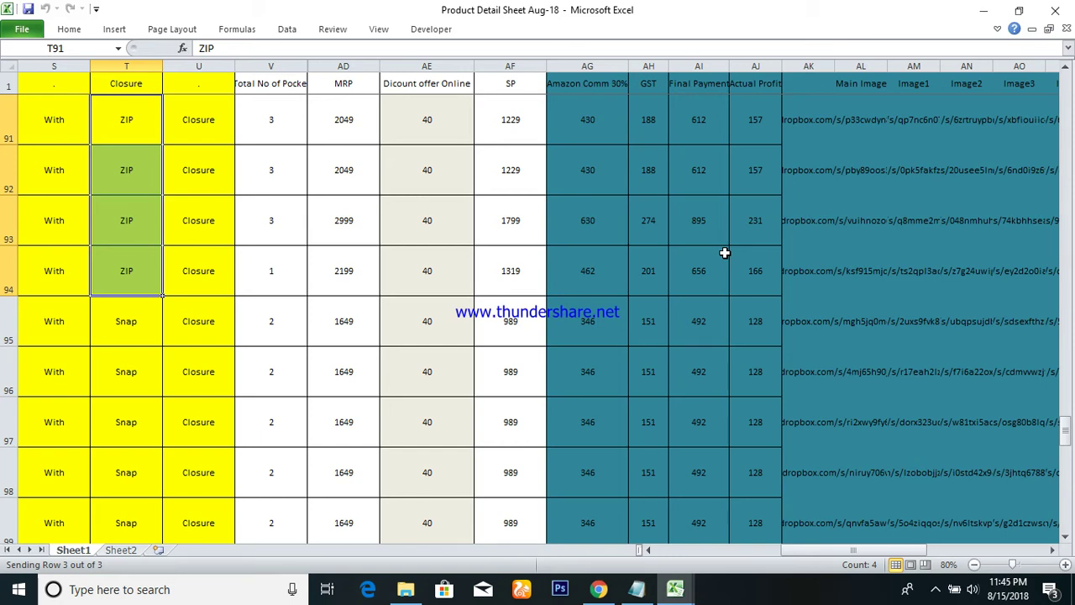
Step: Return to the Flat.File.Shoes.in workbook, set the Closure Type in BX4 to Zip and fill it down to BX7
{"action": "left_click", "coordinate": [676, 589]}
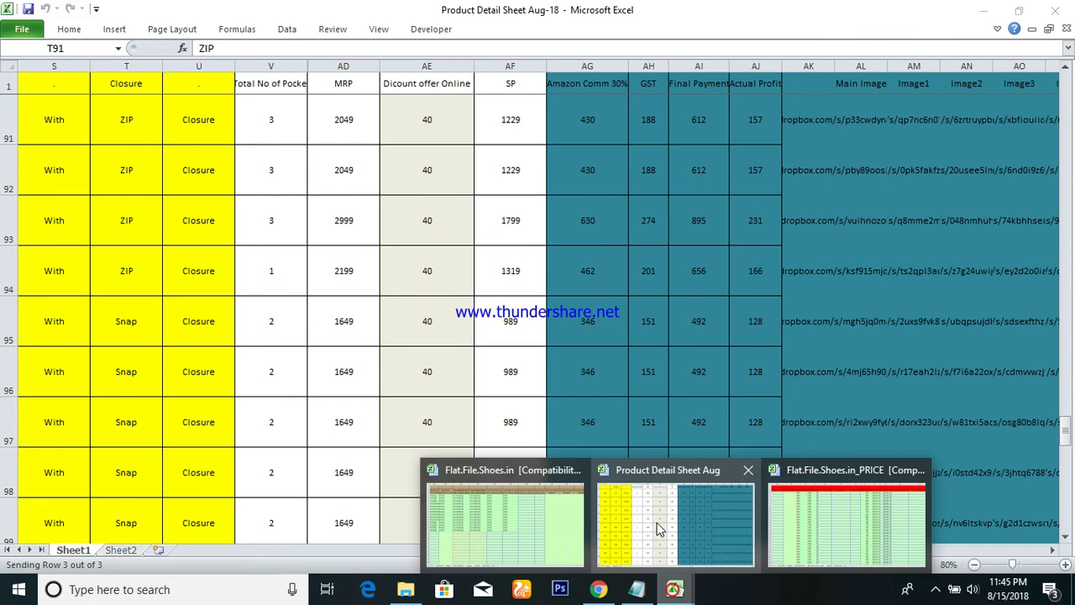
{"action": "left_click", "coordinate": [504, 500]}
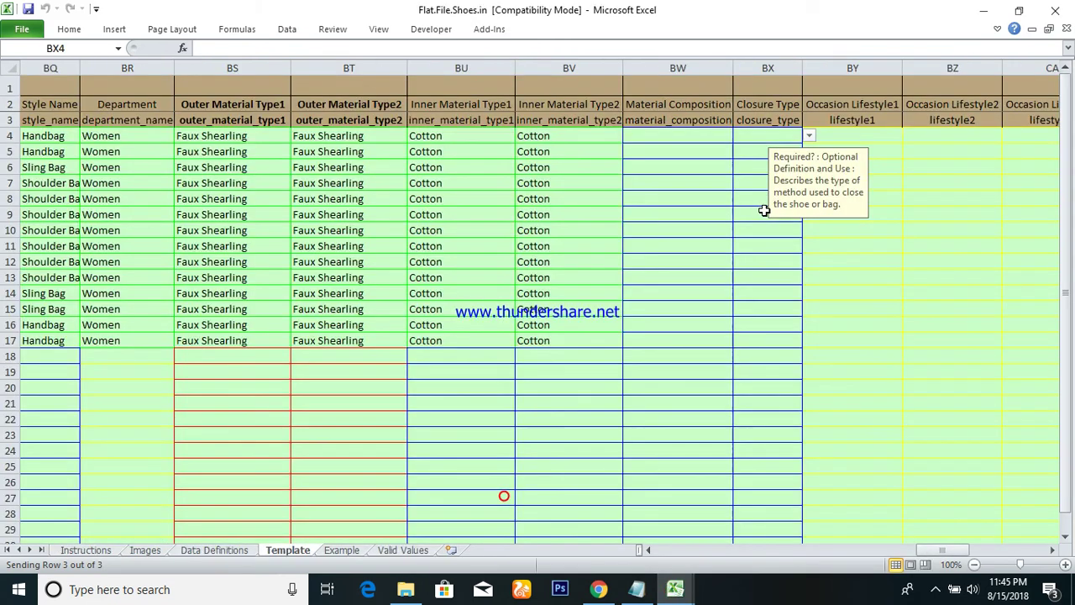
{"action": "left_click", "coordinate": [809, 136]}
{"action": "left_click", "coordinate": [719, 222]}
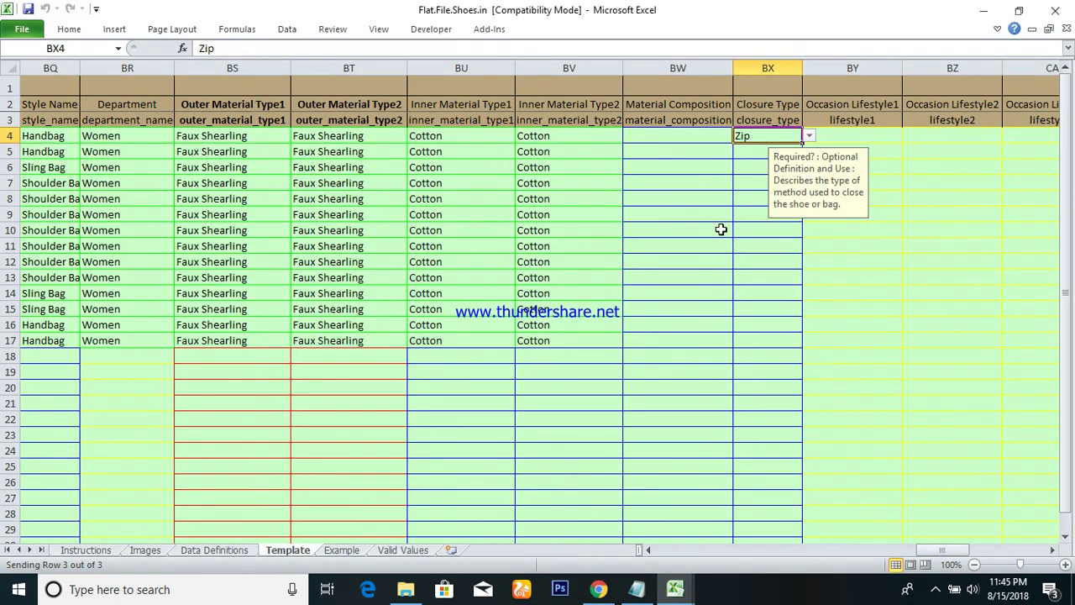
{"action": "key", "text": "shift+Down"}
{"action": "key", "text": "shift+Down"}
{"action": "key", "text": "shift+Down"}
{"action": "key", "text": "ctrl+d"}
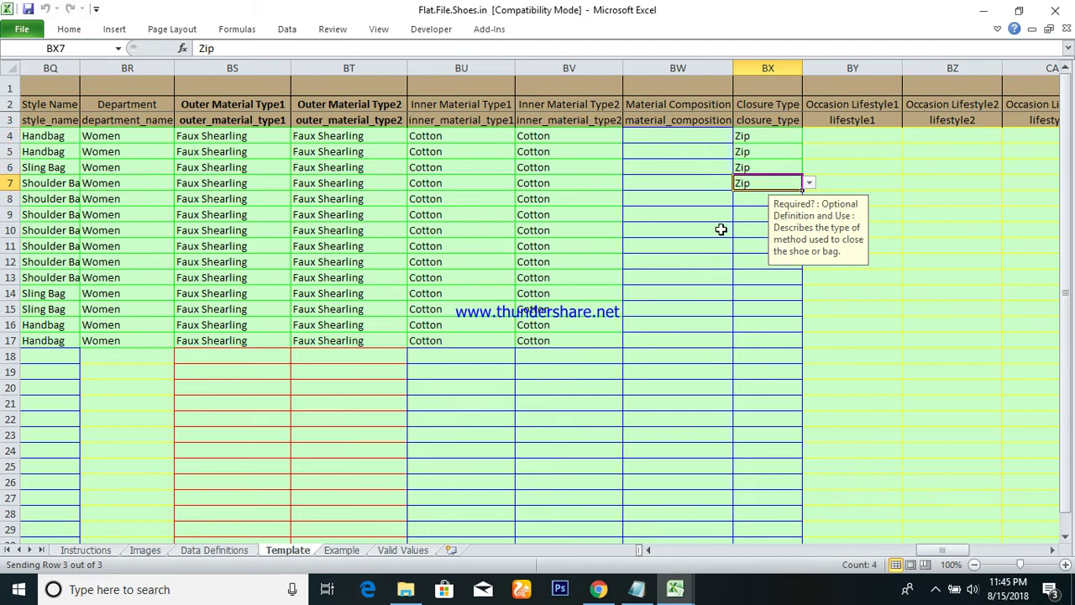
Step: Set the Closure Type in BX8 to Snap
{"action": "key", "text": "Down"}
{"action": "key", "text": "alt+Down"}
{"action": "key", "text": "Down"}
{"action": "key", "text": "Down"}
{"action": "key", "text": "Down"}
{"action": "key", "text": "Up"}
{"action": "key", "text": "Up"}
{"action": "key", "text": "Return"}
Step: Fill the Closure Type value down from BX8 through BX14
{"action": "key", "text": "shift+Down"}
{"action": "key", "text": "shift+Down"}
{"action": "key", "text": "shift+Down"}
{"action": "key", "text": "shift+Down"}
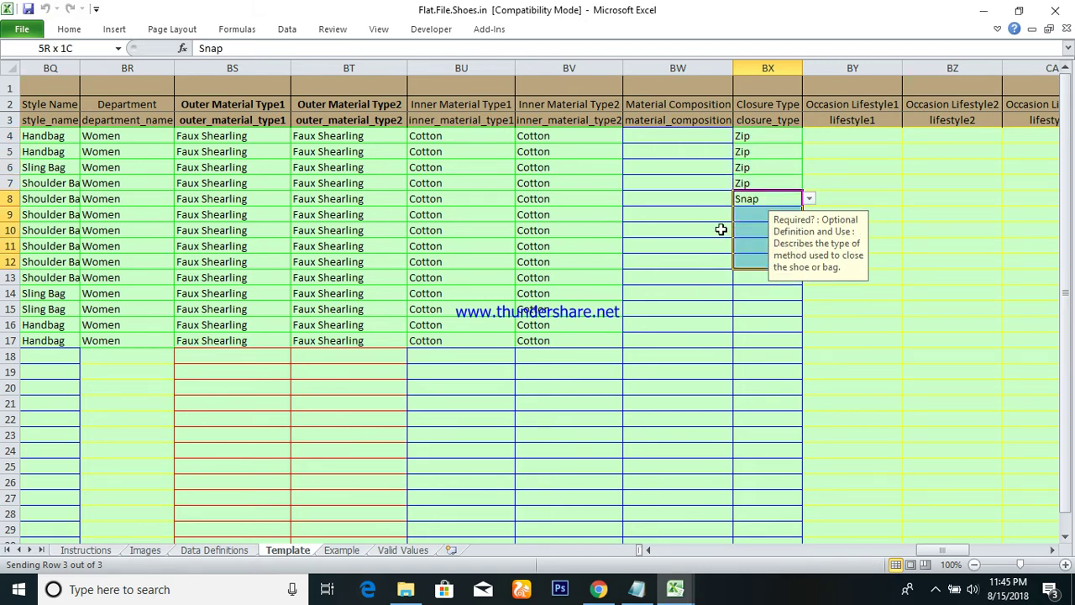
{"action": "key", "text": "shift+Down"}
{"action": "key", "text": "shift+Down"}
{"action": "key", "text": "ctrl+d"}
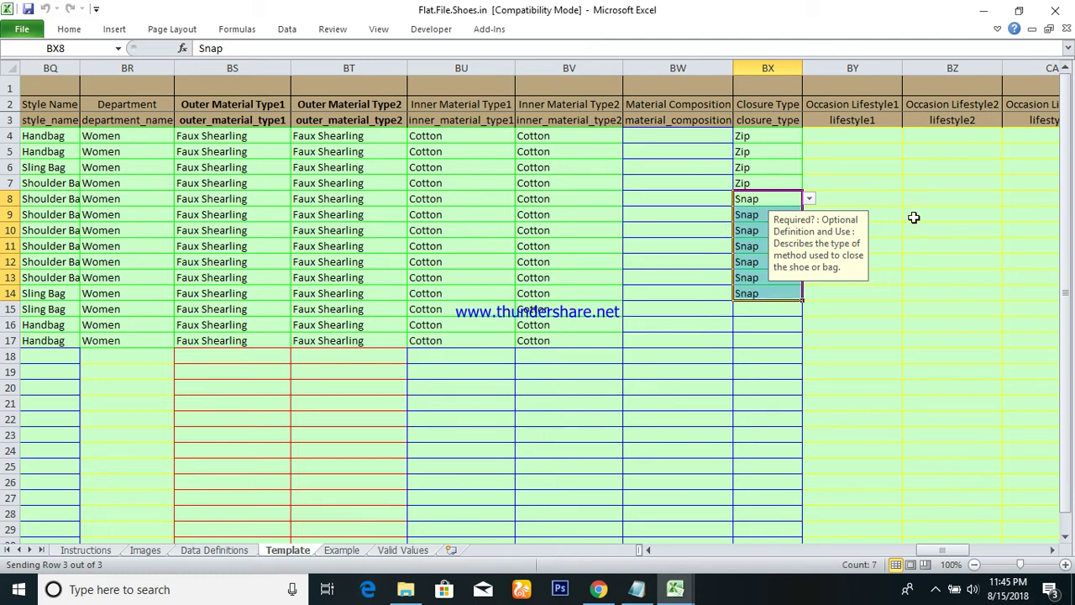
Step: Switch to the Product Detail Sheet Aug-18 workbook and check the Closure entries in T95 to T100
{"action": "mouse_move", "coordinate": [675, 588]}
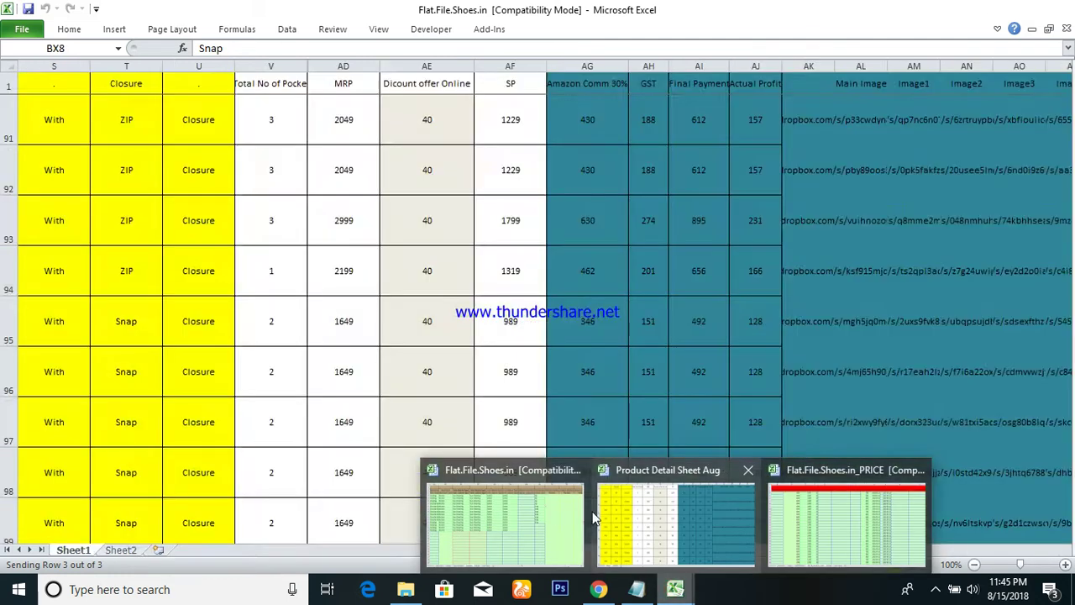
{"action": "left_click", "coordinate": [592, 518]}
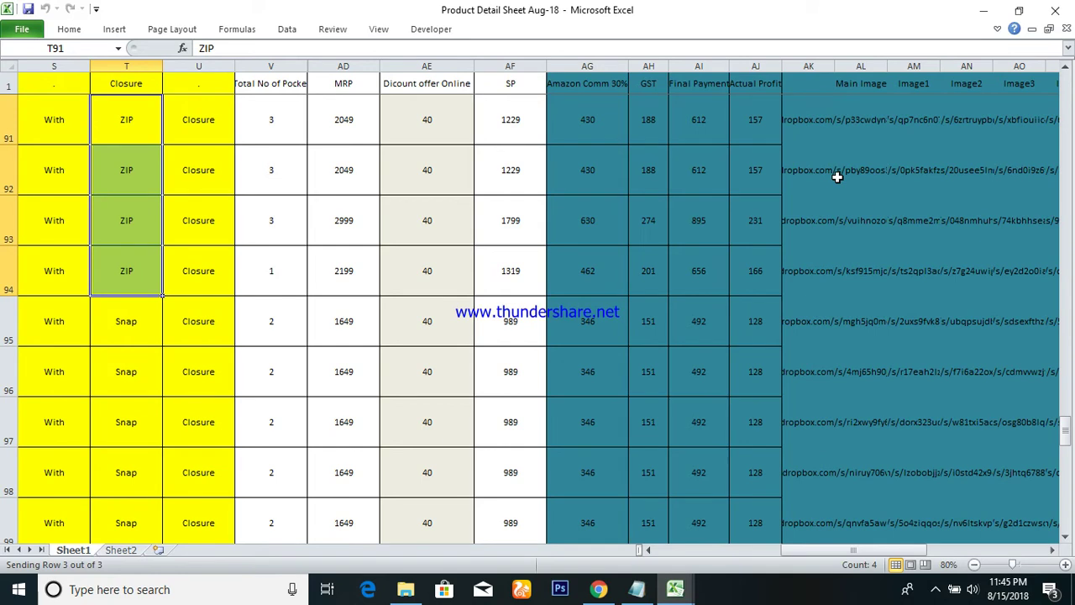
{"action": "key", "text": "Down"}
{"action": "key", "text": "Down"}
{"action": "key", "text": "Down"}
{"action": "key", "text": "Down"}
{"action": "key", "text": "shift+Down"}
{"action": "key", "text": "shift+Down"}
{"action": "key", "text": "shift+Down"}
{"action": "key", "text": "shift+Down"}
{"action": "key", "text": "shift+Down"}
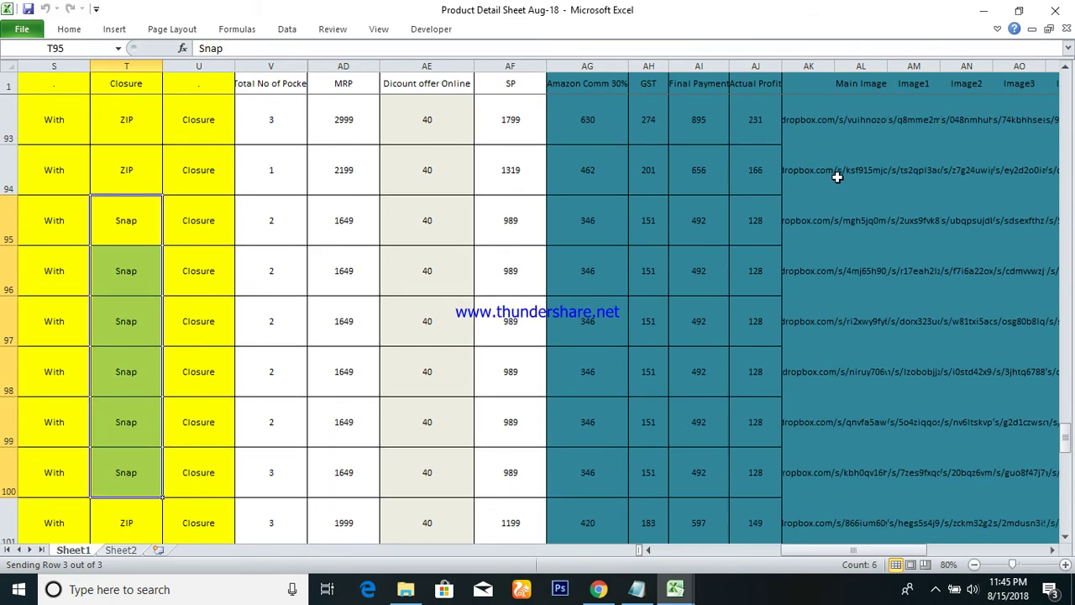
Step: Check the Closure entries of the last four products, in T101 to T104
{"action": "key", "text": "Down"}
{"action": "key", "text": "Down"}
{"action": "key", "text": "Down"}
{"action": "key", "text": "Down"}
{"action": "key", "text": "Down"}
{"action": "key", "text": "Down"}
{"action": "key", "text": "Down"}
{"action": "key", "text": "Up"}
{"action": "key", "text": "shift+Down"}
{"action": "key", "text": "shift+Down"}
{"action": "key", "text": "shift+Down"}
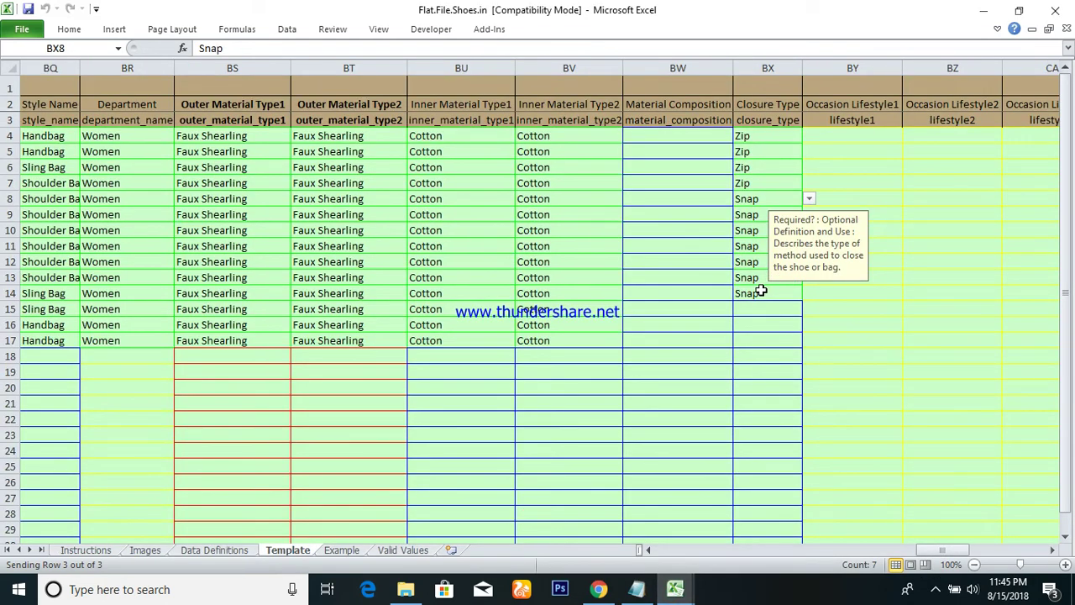
Step: In the Flat.File.Shoes.in template, change the Closure Type in BX14 to Zip
{"action": "left_click", "coordinate": [760, 292]}
{"action": "left_click", "coordinate": [808, 293]}
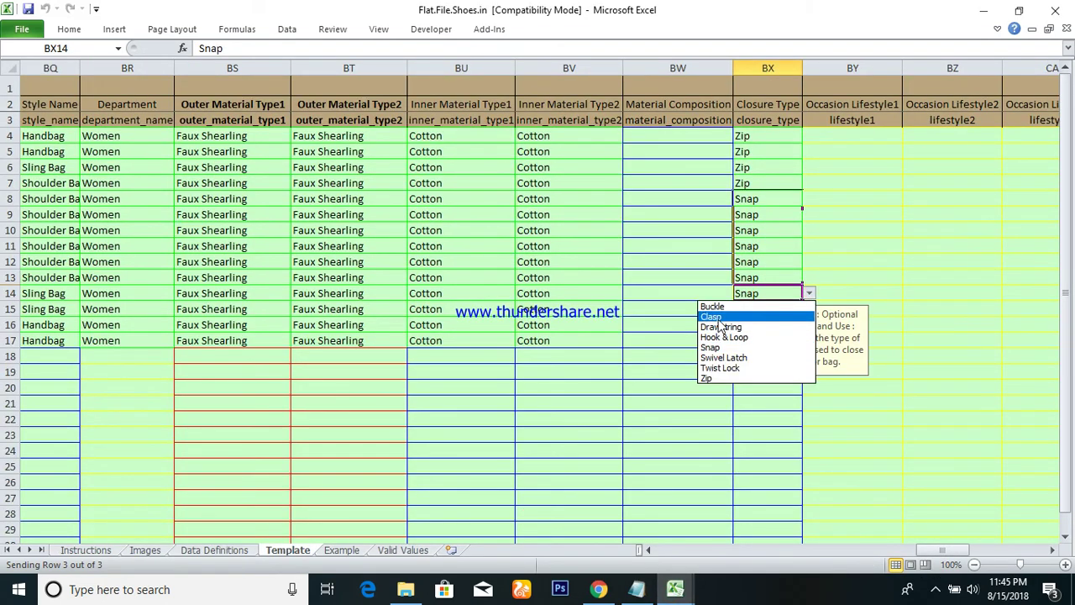
{"action": "left_click", "coordinate": [712, 379]}
Step: Set the Closure Type to Snap in BX15 and to Zip in BX16 and BX17
{"action": "left_click", "coordinate": [761, 311]}
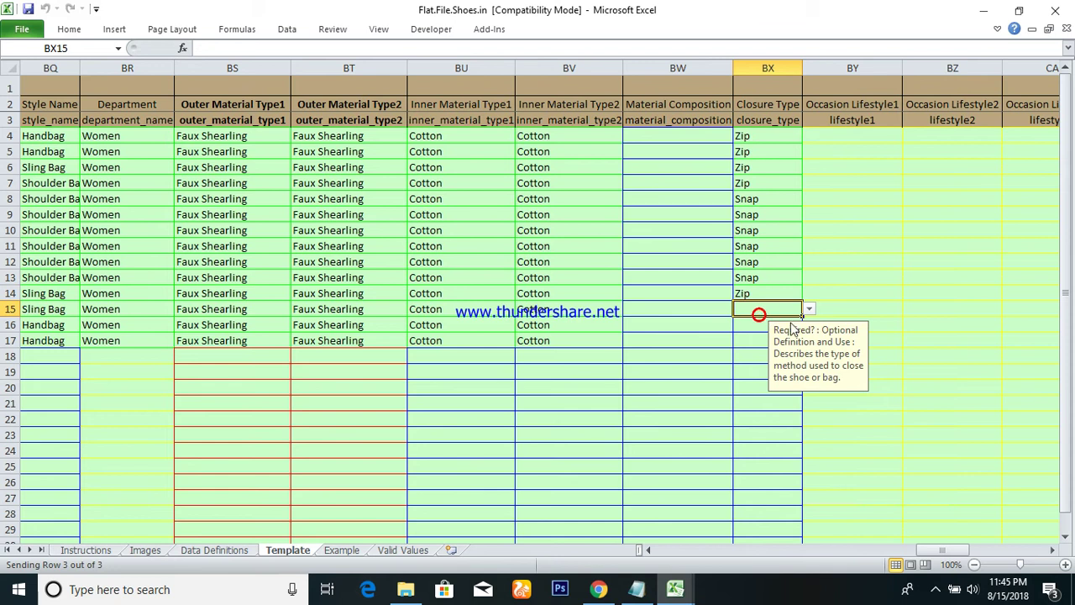
{"action": "left_click", "coordinate": [809, 309]}
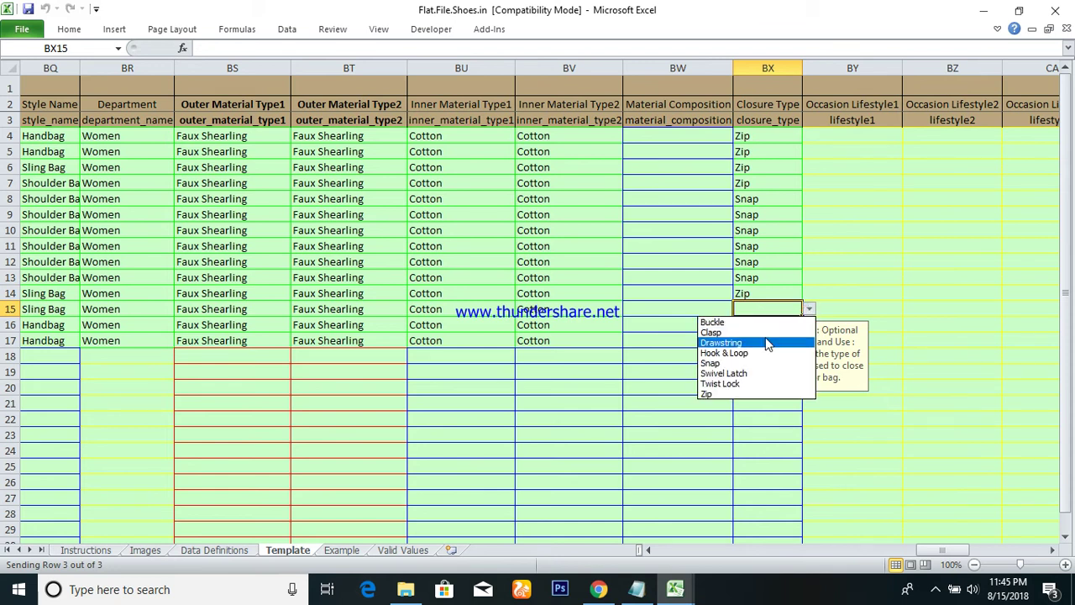
{"action": "left_click", "coordinate": [725, 364]}
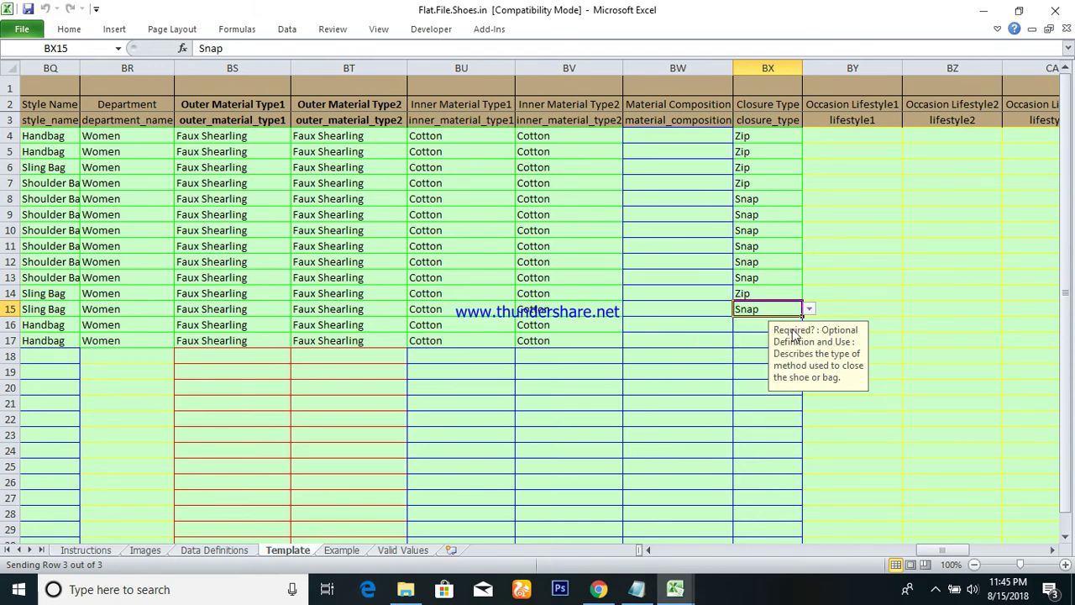
{"action": "left_click", "coordinate": [759, 326]}
{"action": "type", "text": "Zip"}
{"action": "key", "text": "Return"}
{"action": "left_click_drag", "start_coordinate": [760, 326], "coordinate": [760, 333]}
{"action": "key", "text": "ctrl+d"}
Step: Choose Casual as Occasion Lifestyle1 in BY4 and fill it down through BY17
{"action": "key", "text": "Right"}
{"action": "key", "text": "ctrl+Up"}
{"action": "key", "text": "Down"}
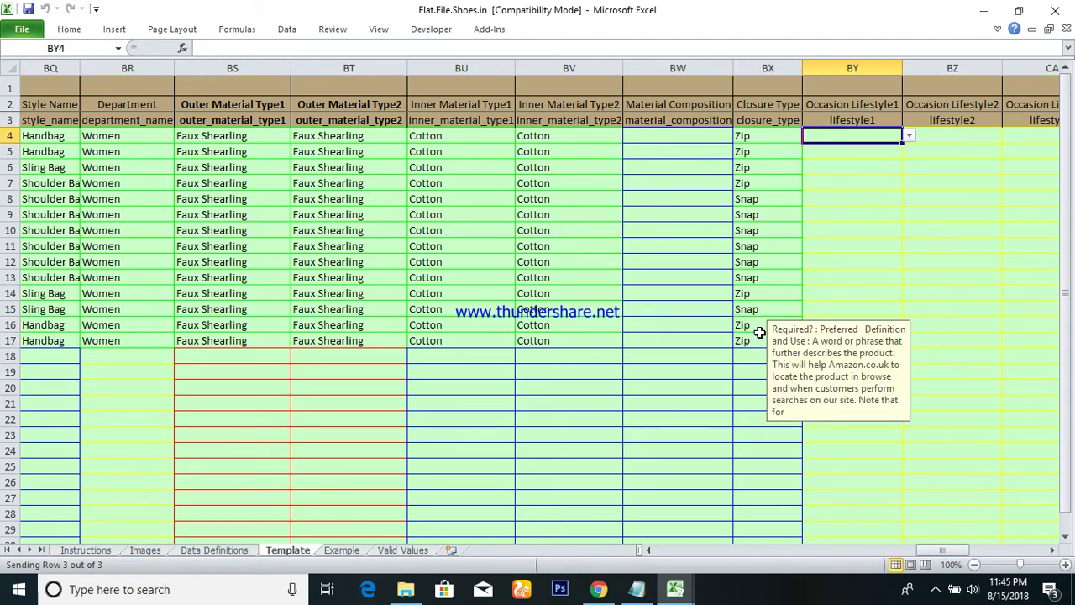
{"action": "key", "text": "alt+Down"}
{"action": "key", "text": "Down"}
{"action": "key", "text": "Return"}
{"action": "left_click", "coordinate": [759, 336]}
{"action": "key", "text": "Right"}
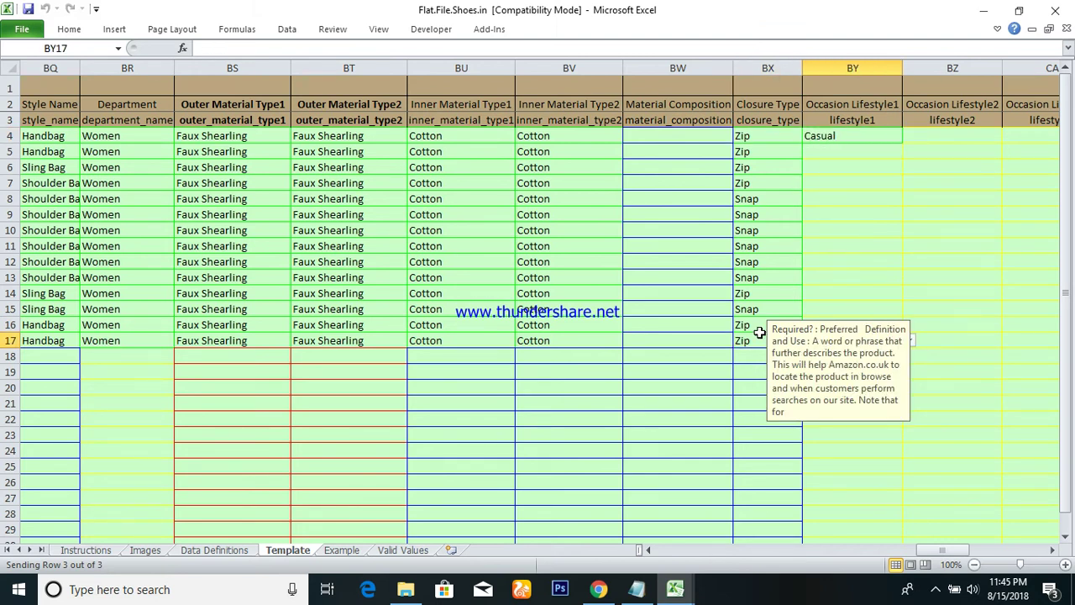
{"action": "key", "text": "ctrl+shift+Up"}
{"action": "key", "text": "ctrl+d"}
Step: Choose Casual as Occasion Lifestyle2 in BZ4 and fill it down through BZ17
{"action": "key", "text": "Up"}
{"action": "key", "text": "Right"}
{"action": "key", "text": "ctrl+Up"}
{"action": "key", "text": "Down"}
{"action": "key", "text": "alt+Down"}
{"action": "key", "text": "Down"}
{"action": "key", "text": "Down"}
{"action": "key", "text": "Return"}
{"action": "left_click", "coordinate": [759, 336]}
{"action": "key", "text": "Right"}
{"action": "key", "text": "Right"}
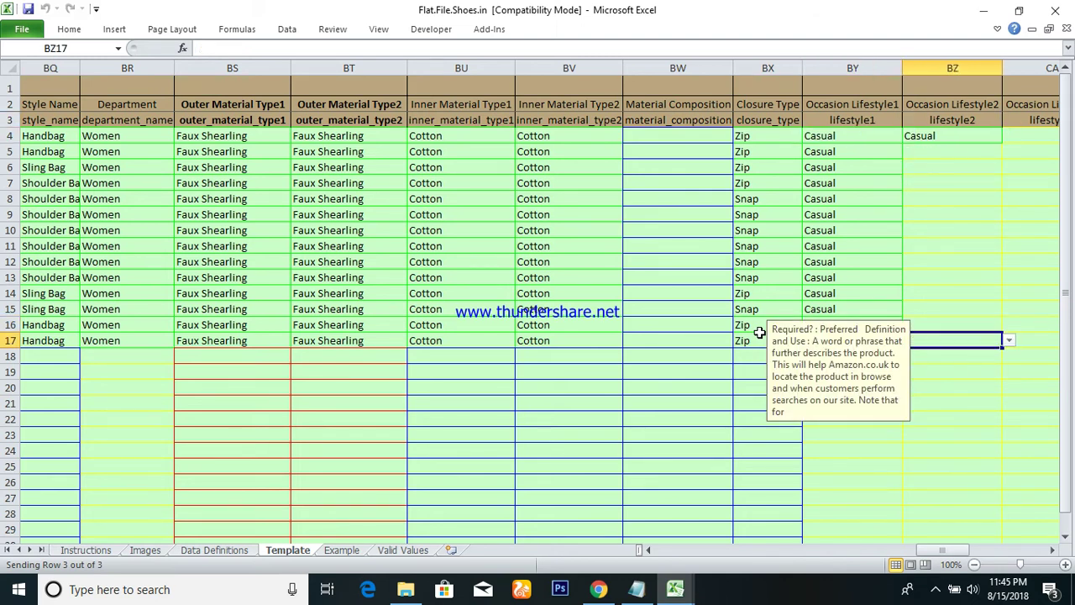
{"action": "key", "text": "ctrl+shift+Up"}
{"action": "key", "text": "ctrl+d"}
Step: Change Occasion Lifestyle2 to Business in BZ4 and fill it down through BZ17
{"action": "key", "text": "Right"}
{"action": "key", "text": "ctrl+Up"}
{"action": "key", "text": "Down"}
{"action": "key", "text": "Right"}
{"action": "key", "text": "Left"}
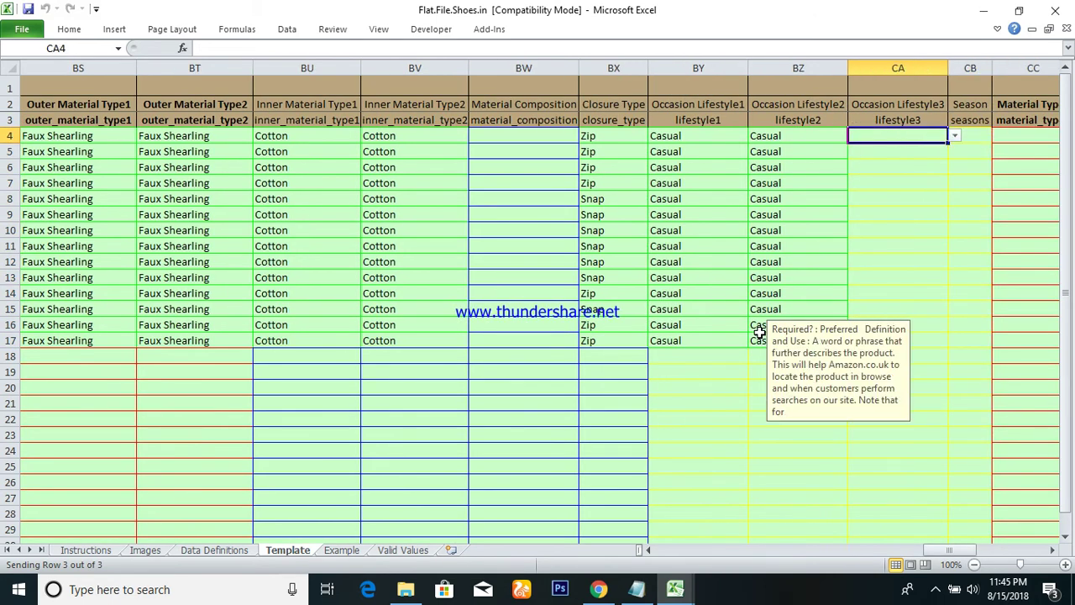
{"action": "key", "text": "Left"}
{"action": "key", "text": "alt+Down"}
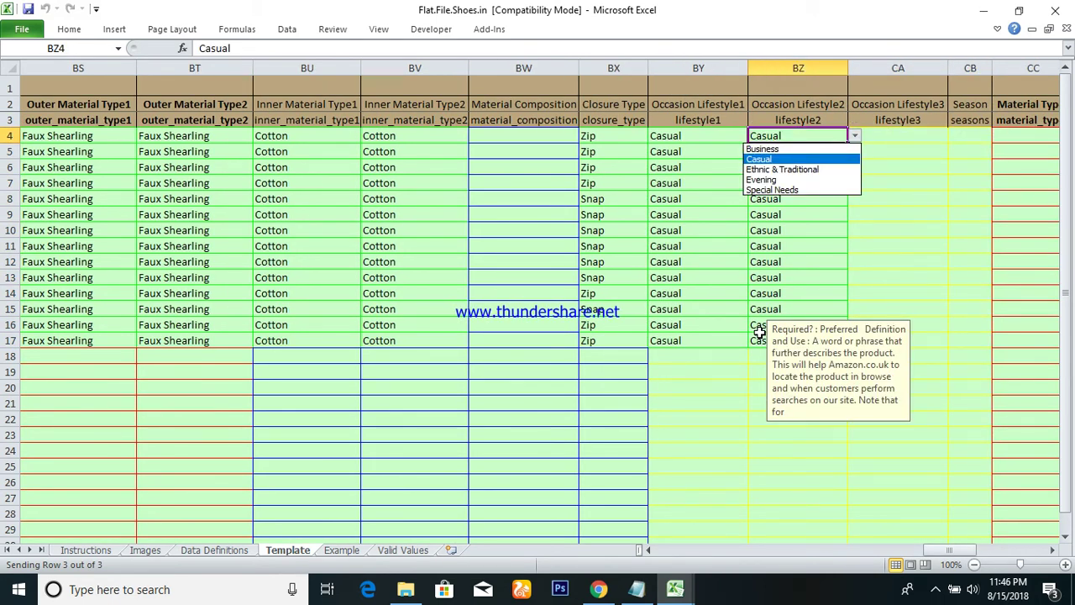
{"action": "key", "text": "Down"}
{"action": "key", "text": "Down"}
{"action": "key", "text": "Down"}
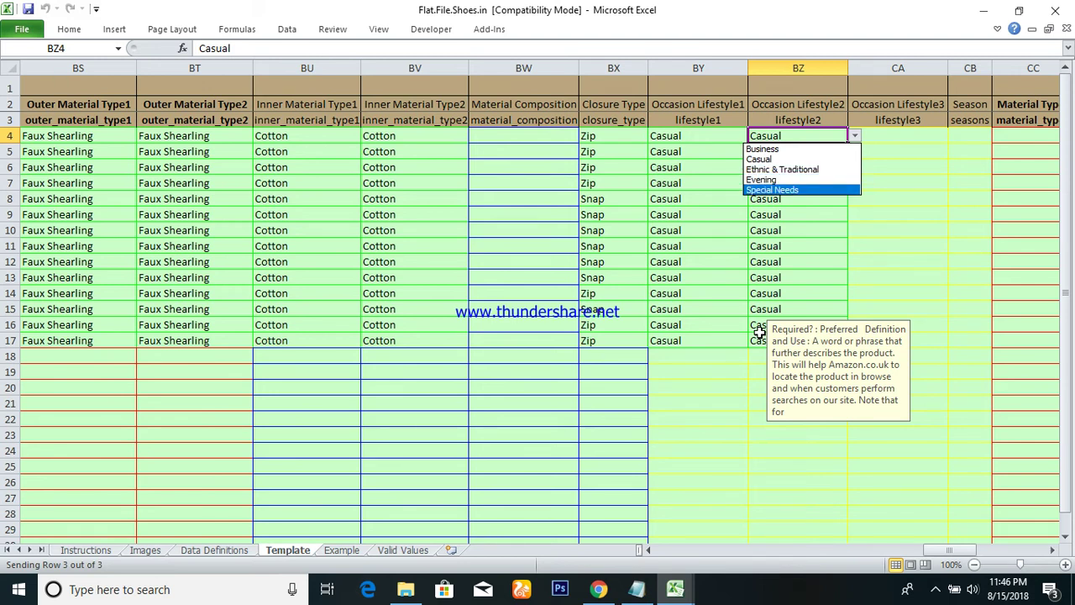
{"action": "key", "text": "Up"}
{"action": "key", "text": "Up"}
{"action": "key", "text": "Up"}
{"action": "key", "text": "Up"}
{"action": "key", "text": "Return"}
{"action": "key", "text": "ctrl+shift+Down"}
{"action": "key", "text": "ctrl+d"}
Step: Choose Ethnic & Traditional as Occasion Lifestyle3 in CA4 and fill it down through CA17
{"action": "key", "text": "Right"}
{"action": "key", "text": "alt+Down"}
{"action": "key", "text": "Down"}
{"action": "key", "text": "Down"}
{"action": "key", "text": "Down"}
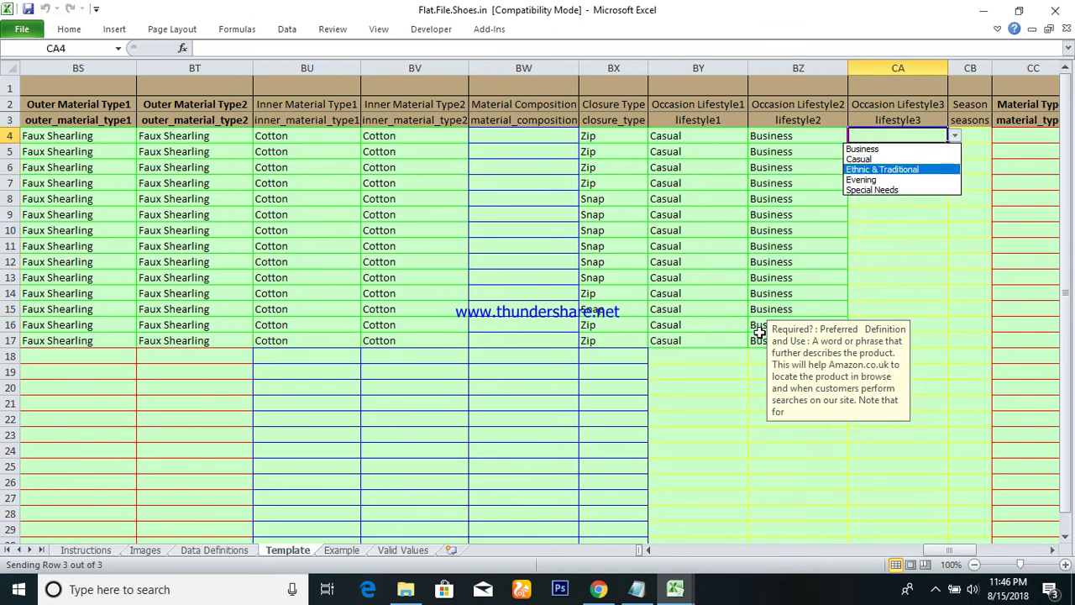
{"action": "key", "text": "Return"}
{"action": "key", "text": "Left"}
{"action": "key", "text": "ctrl+Down"}
{"action": "key", "text": "Right"}
{"action": "key", "text": "ctrl+shift+Up"}
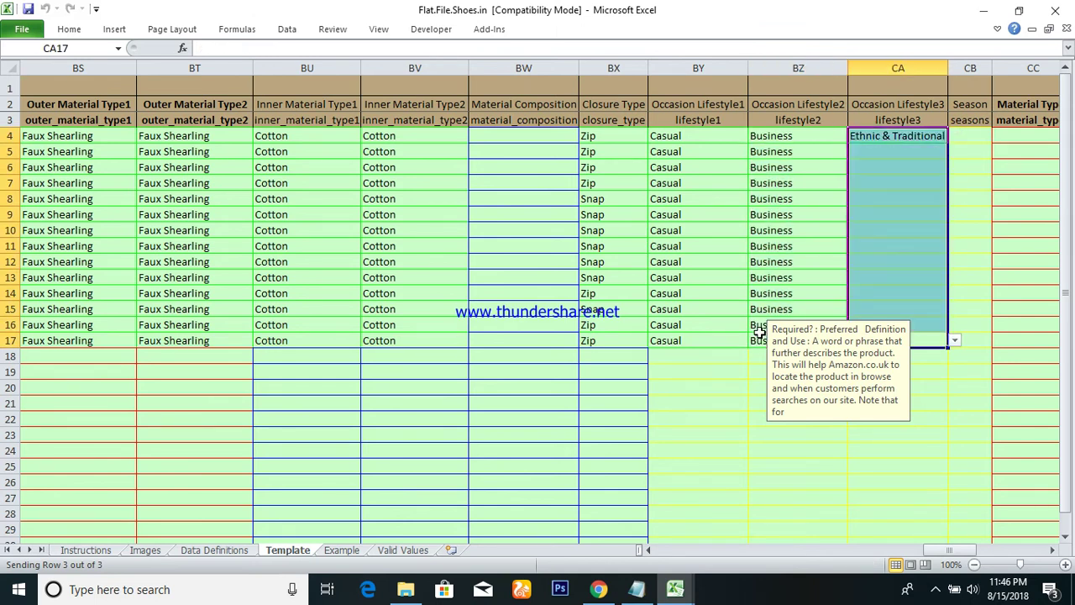
{"action": "key", "text": "ctrl+d"}
Step: Check the available Season options in CB4 without choosing one
{"action": "key", "text": "Right"}
{"action": "key", "text": "ctrl+Up"}
{"action": "key", "text": "Down"}
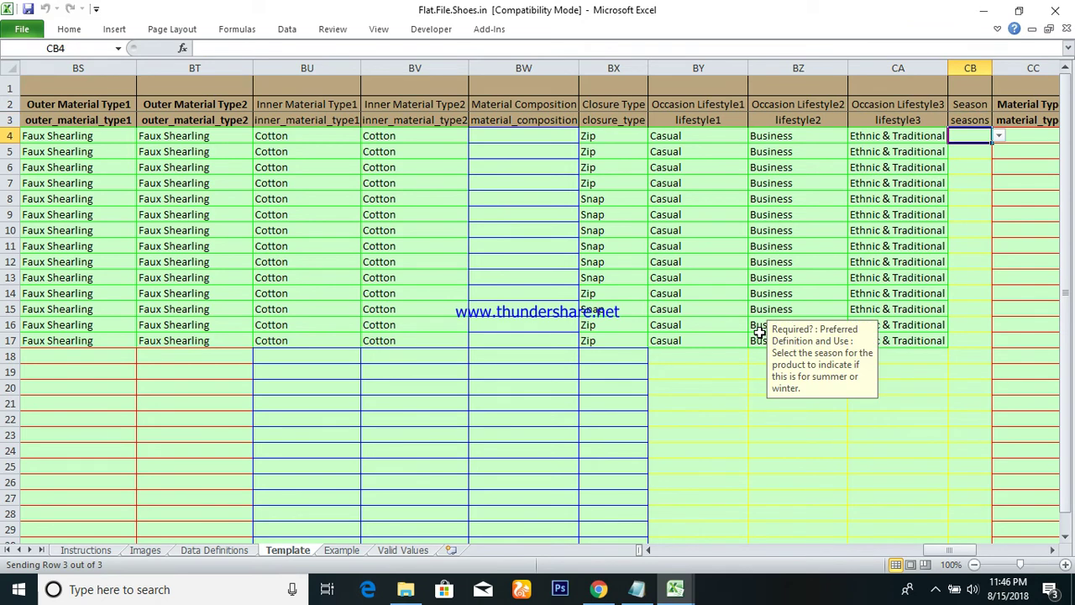
{"action": "key", "text": "alt+Down"}
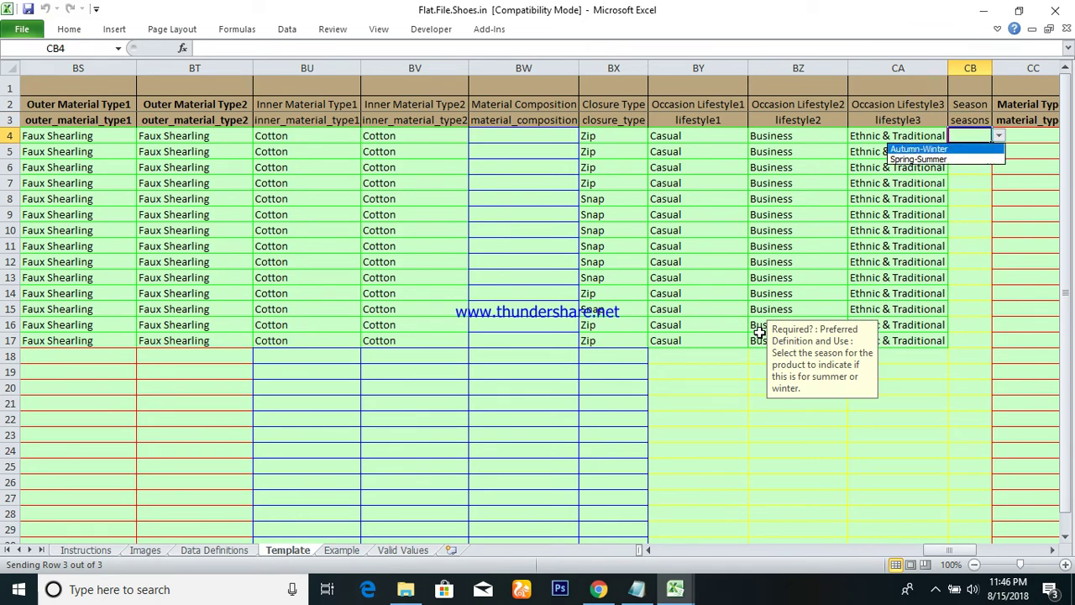
{"action": "key", "text": "Escape"}
Step: Choose Faux Shearling as Material Type1 in CC4
{"action": "key", "text": "Right"}
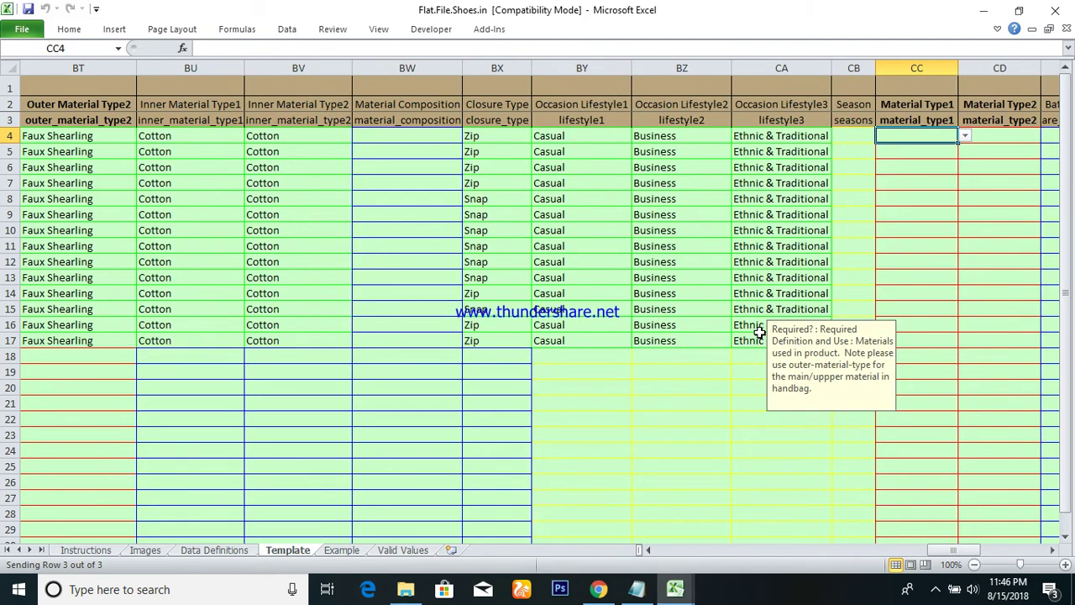
{"action": "key", "text": "alt+Down"}
{"action": "key", "text": "Down"}
{"action": "key", "text": "Down"}
{"action": "key", "text": "Down"}
{"action": "key", "text": "Down"}
{"action": "key", "text": "Down"}
{"action": "key", "text": "Down"}
{"action": "key", "text": "Down"}
{"action": "key", "text": "Return"}
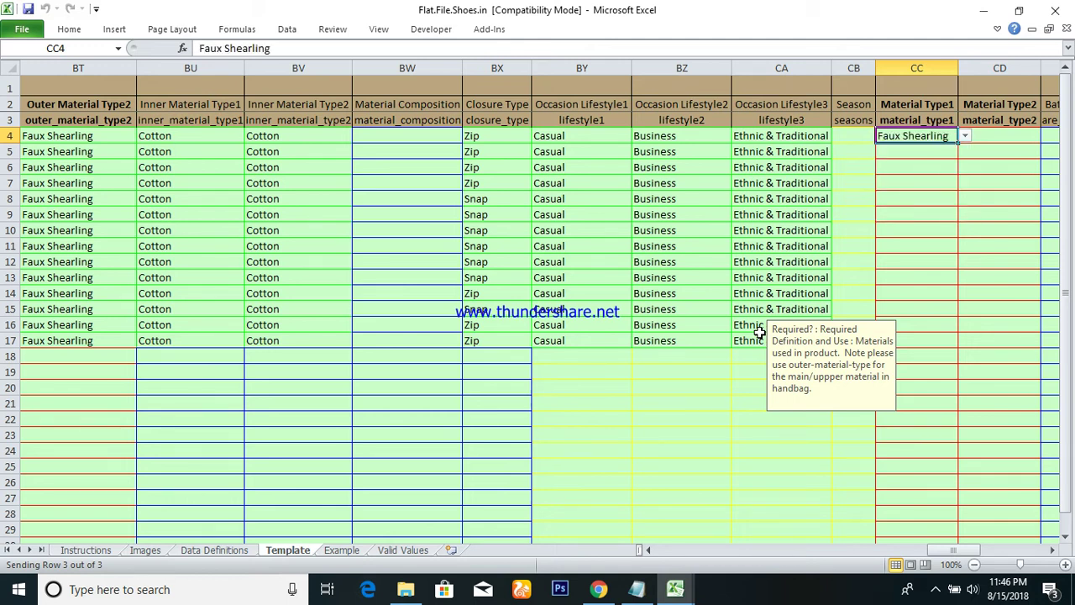
Step: Choose Faux Shearling as Material Type2 in CD4
{"action": "key", "text": "Left"}
{"action": "key", "text": "Right"}
{"action": "key", "text": "Right"}
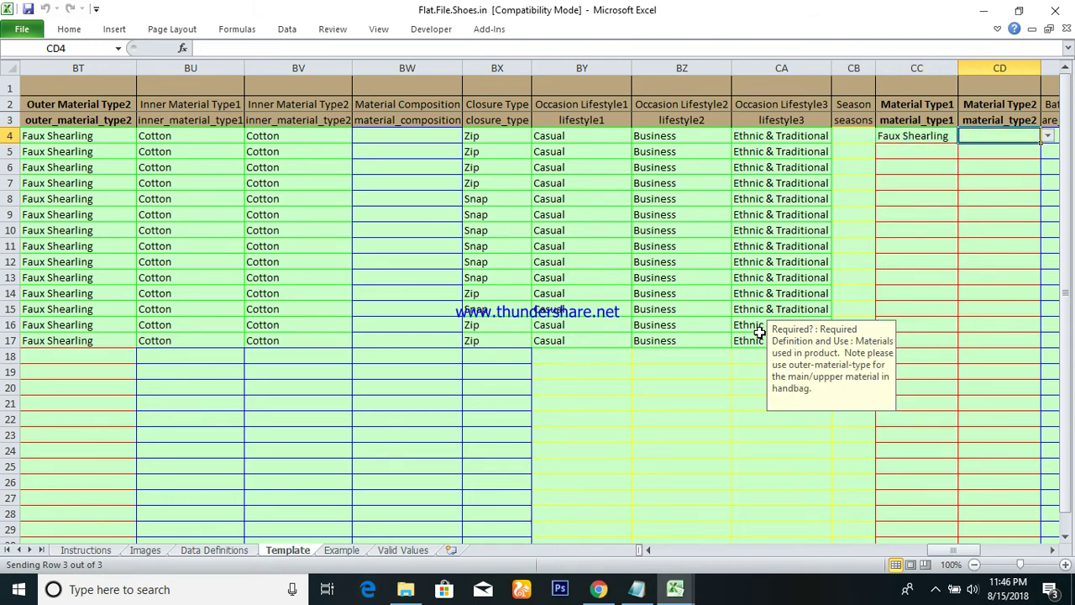
{"action": "key", "text": "alt+Down"}
{"action": "key", "text": "Down"}
{"action": "key", "text": "Down"}
{"action": "key", "text": "Down"}
{"action": "key", "text": "Down"}
{"action": "key", "text": "Down"}
{"action": "key", "text": "Down"}
{"action": "key", "text": "Return"}
Step: Fill the Material Type1 and Material Type2 values down from row 4 through row 17
{"action": "key", "text": "Left"}
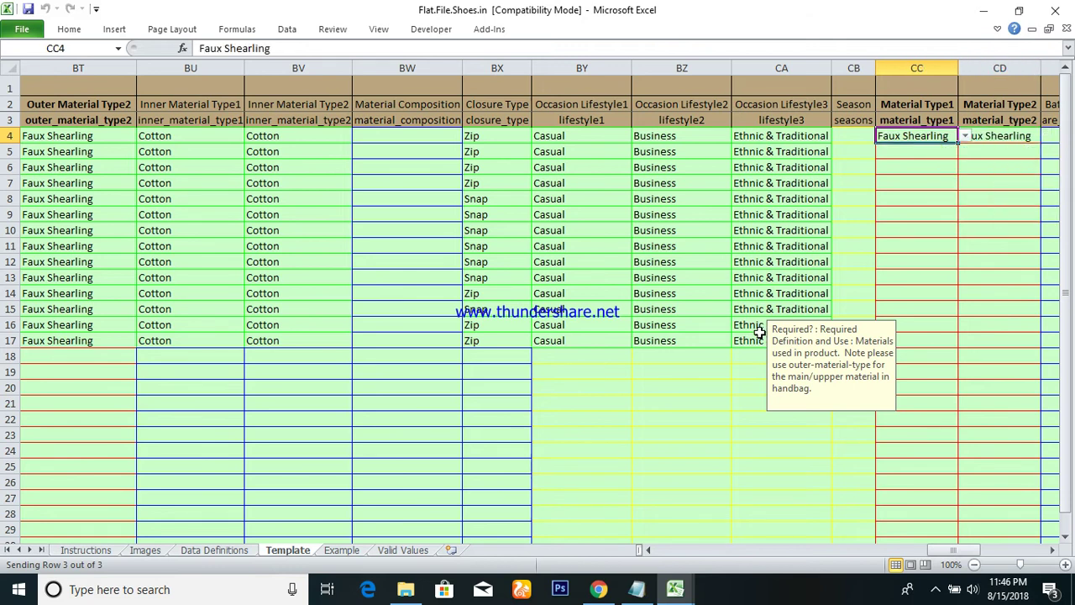
{"action": "key", "text": "shift+Right"}
{"action": "key", "text": "shift+Down"}
{"action": "key", "text": "shift+Down"}
{"action": "key", "text": "shift+Down"}
{"action": "key", "text": "shift+Down"}
{"action": "key", "text": "shift+Down"}
{"action": "key", "text": "shift+Down"}
{"action": "key", "text": "shift+Down"}
{"action": "key", "text": "shift+Down"}
{"action": "key", "text": "shift+Down"}
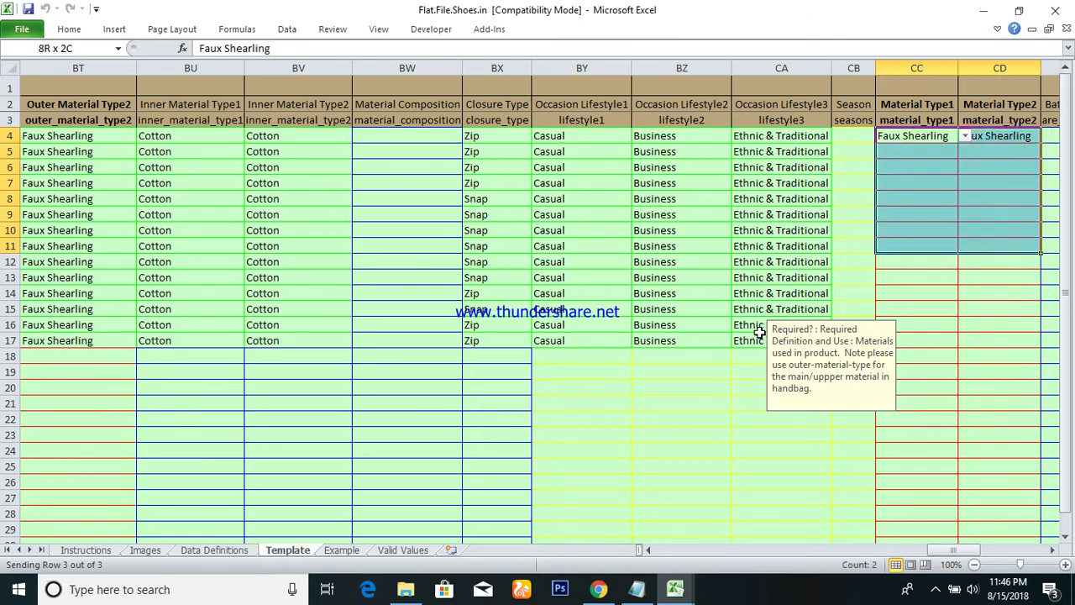
{"action": "key", "text": "shift+Down"}
{"action": "key", "text": "shift+Down"}
{"action": "key", "text": "shift+Down"}
{"action": "key", "text": "shift+Down"}
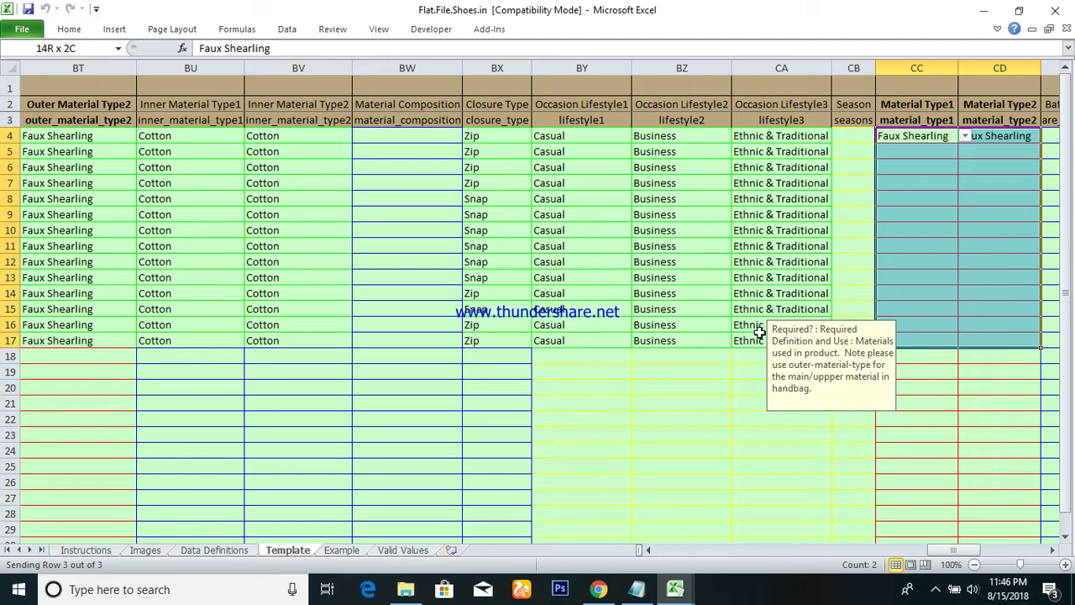
{"action": "key", "text": "ctrl+d"}
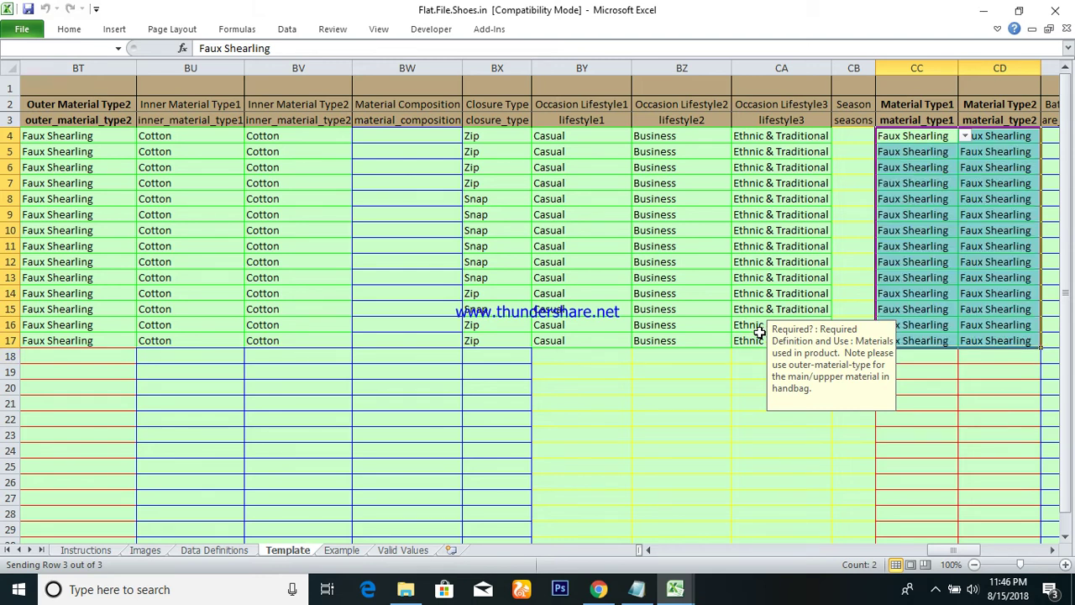
Step: Review the battery, warranty, occasion, care and shoe attribute columns from CE through CP, ending at Colour in CQ4
{"action": "key", "text": "Left"}
{"action": "key", "text": "Left"}
{"action": "key", "text": "Left"}
{"action": "key", "text": "Right"}
{"action": "key", "text": "Right"}
{"action": "key", "text": "Right"}
{"action": "key", "text": "Right"}
{"action": "key", "text": "Right"}
{"action": "key", "text": "Right"}
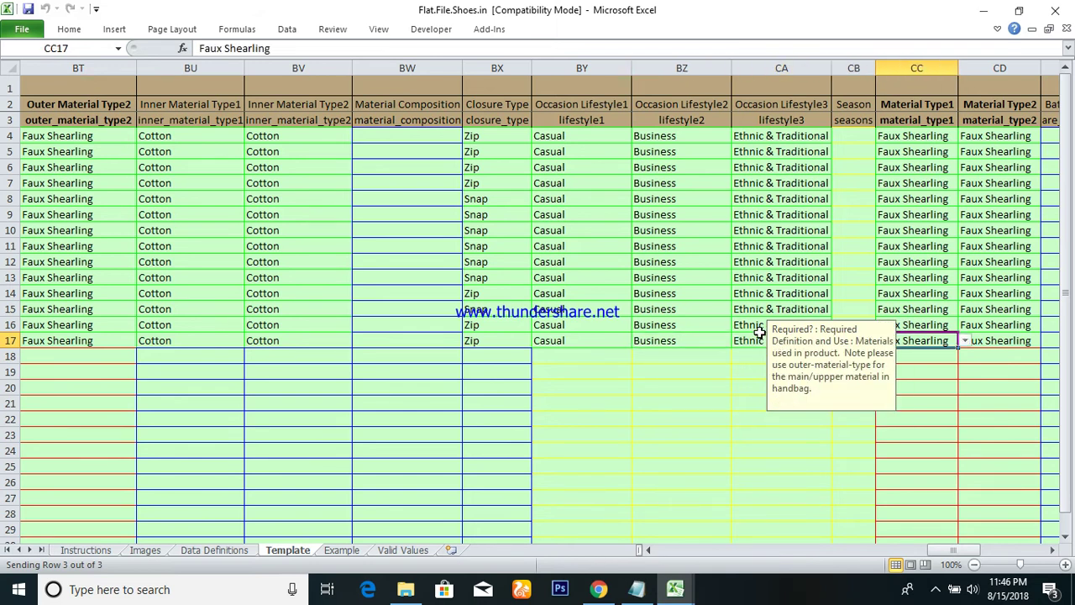
{"action": "key", "text": "Left"}
{"action": "key", "text": "ctrl+Up"}
{"action": "key", "text": "Down"}
{"action": "key", "text": "Right"}
{"action": "key", "text": "Right"}
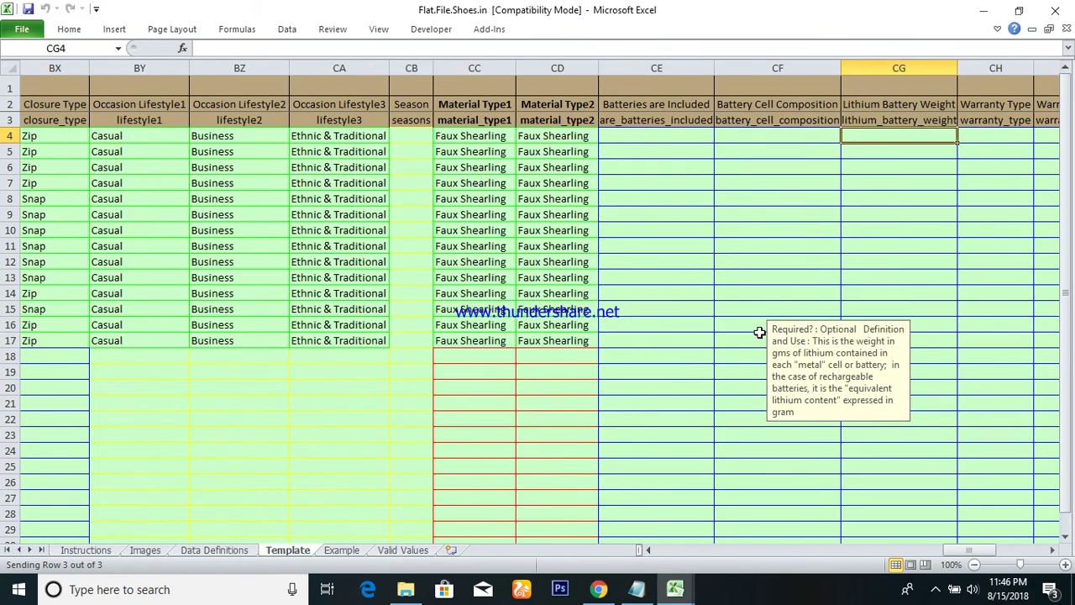
{"action": "key", "text": "Right"}
{"action": "key", "text": "Right"}
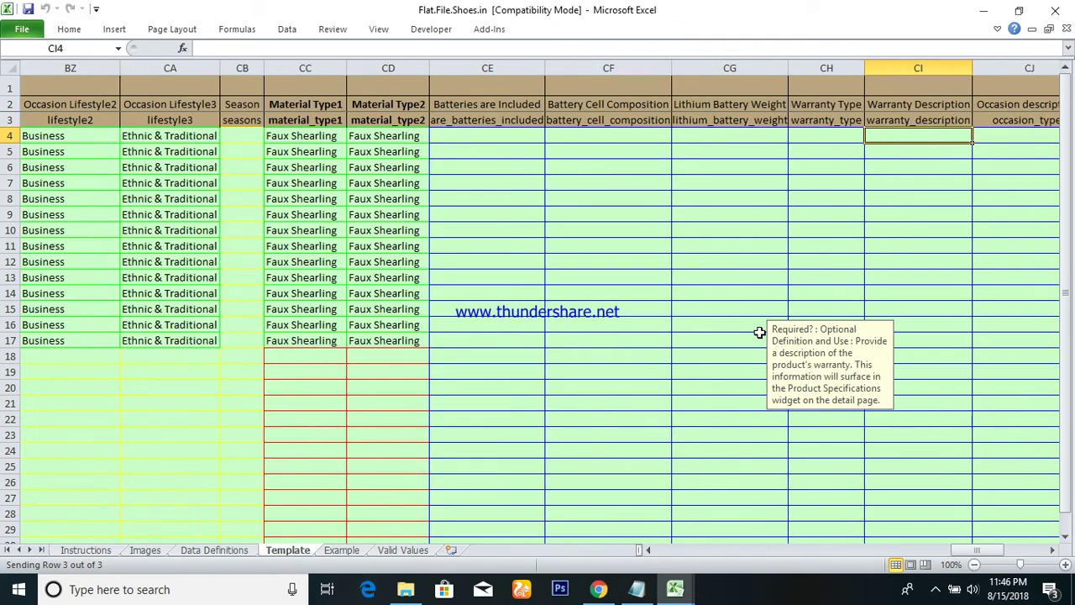
{"action": "key", "text": "Right"}
{"action": "key", "text": "Left"}
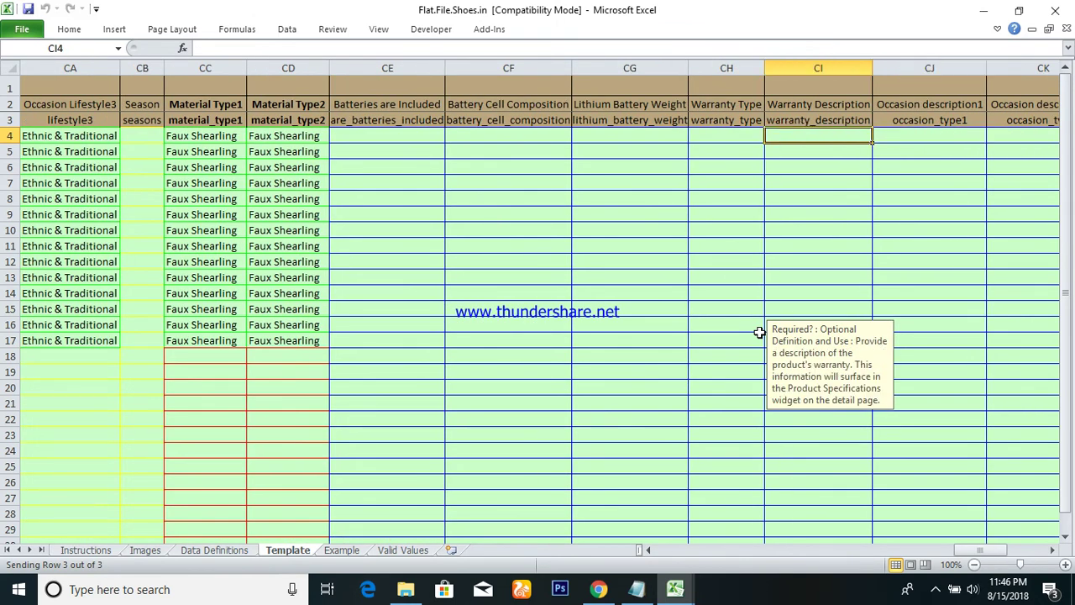
{"action": "key", "text": "Right"}
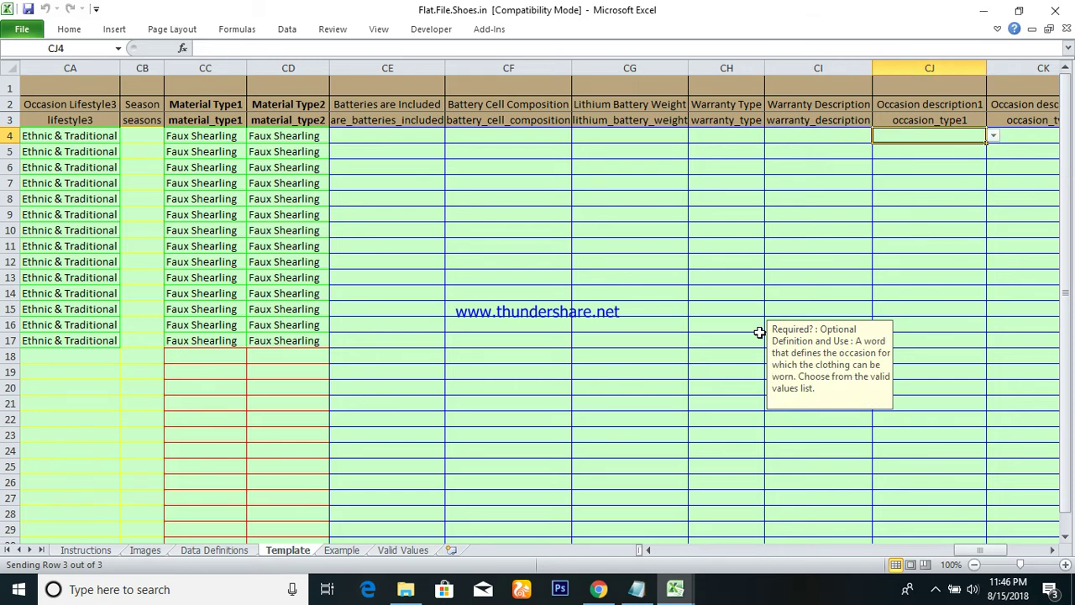
{"action": "key", "text": "Right"}
{"action": "key", "text": "Right"}
{"action": "key", "text": "Right"}
{"action": "key", "text": "Right"}
{"action": "key", "text": "Right"}
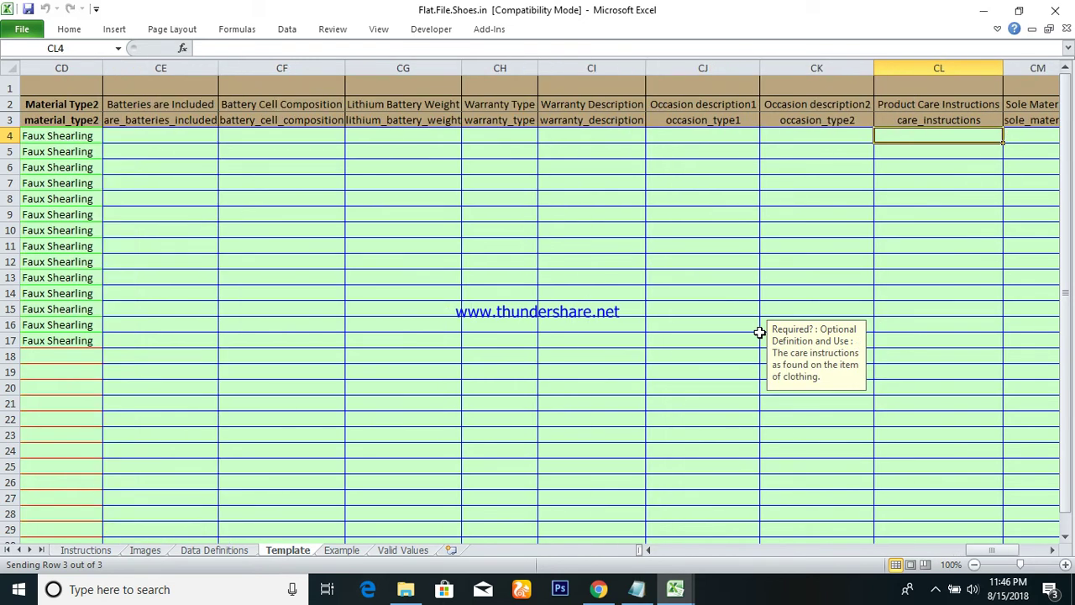
{"action": "key", "text": "Right"}
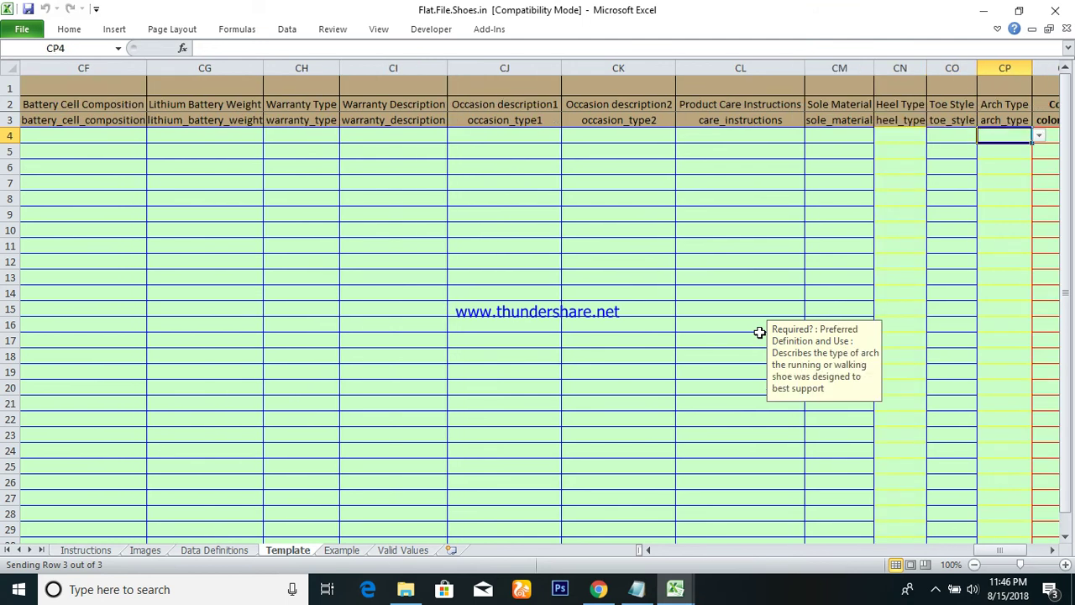
{"action": "key", "text": "Right"}
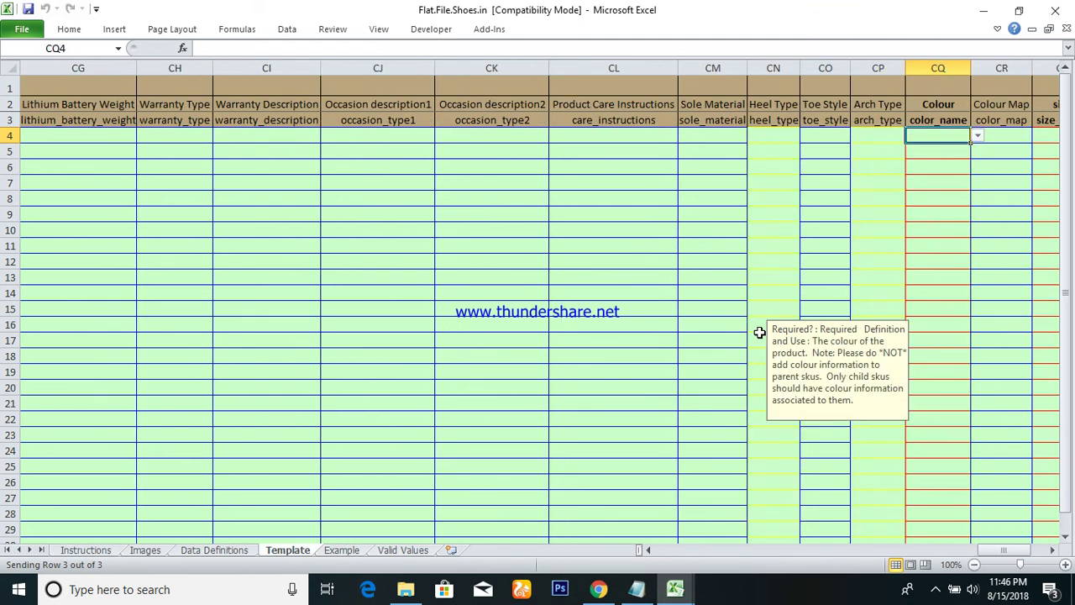
Step: Check the Colour options in CQ4 and look over the neighbouring Colour Map and size columns
{"action": "key", "text": "alt+Down"}
{"action": "key", "text": "Escape"}
{"action": "key", "text": "Right"}
{"action": "key", "text": "Right"}
{"action": "key", "text": "Left"}
{"action": "key", "text": "Left"}
Step: Switch to the Product Detail Sheet Aug-18 workbook and correct the Color of sling bag 1035BL in E94 to Brown
{"action": "key", "text": "alt+Tab"}
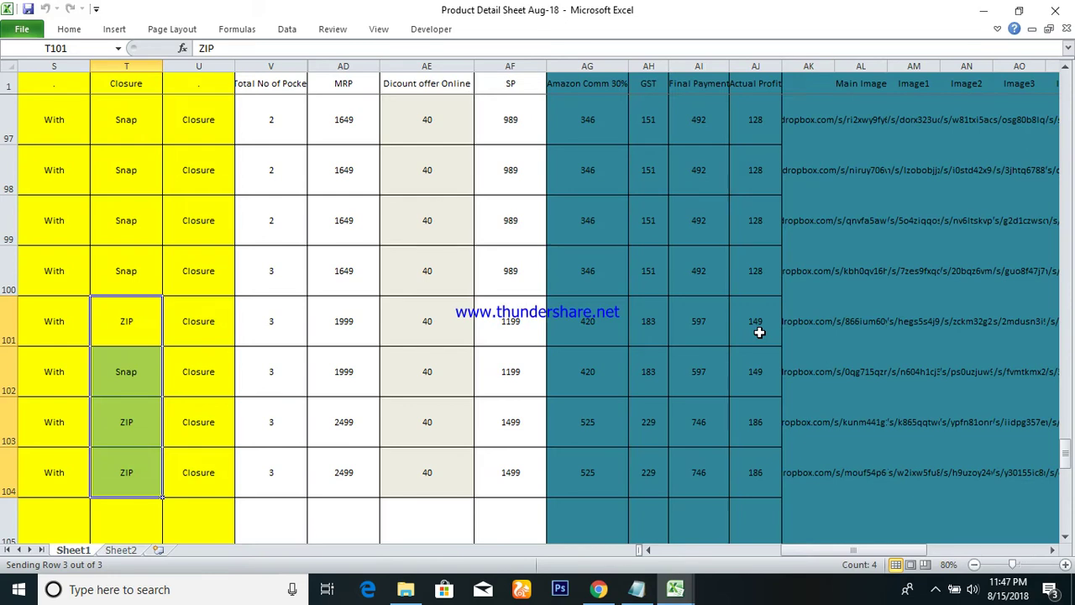
{"action": "key", "text": "Up"}
{"action": "key", "text": "Up"}
{"action": "key", "text": "Up"}
{"action": "key", "text": "Up"}
{"action": "key", "text": "Up"}
{"action": "key", "text": "Up"}
{"action": "key", "text": "Up"}
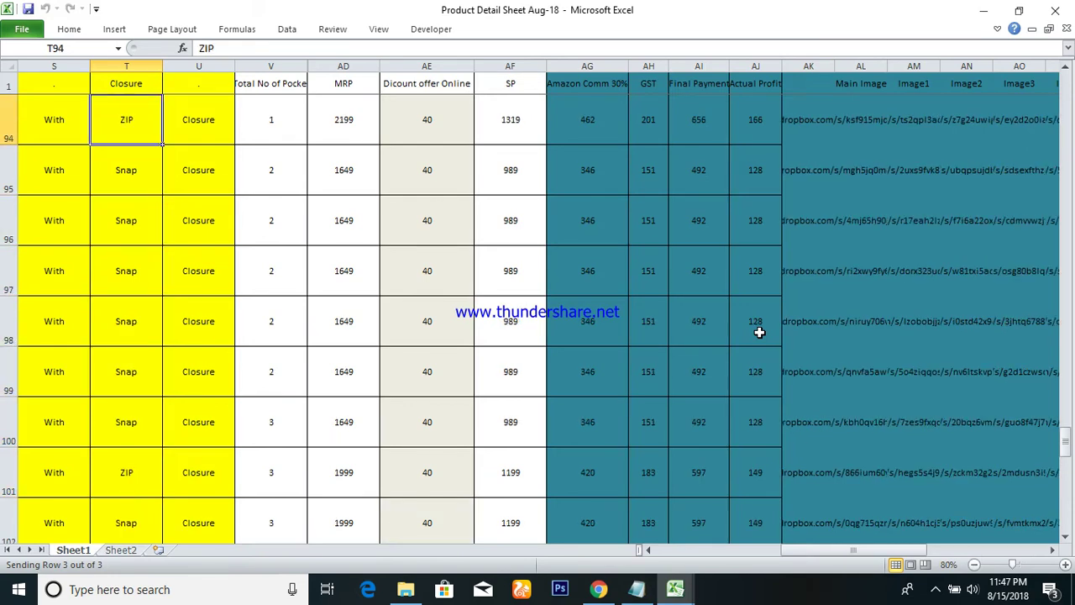
{"action": "key", "text": "Left"}
{"action": "key", "text": "Left"}
{"action": "key", "text": "Left"}
{"action": "key", "text": "Left"}
{"action": "key", "text": "Left"}
{"action": "key", "text": "Left"}
{"action": "key", "text": "Left"}
{"action": "key", "text": "Left"}
{"action": "key", "text": "Left"}
{"action": "key", "text": "Left"}
{"action": "key", "text": "Left"}
{"action": "key", "text": "Left"}
{"action": "key", "text": "Left"}
{"action": "key", "text": "Left"}
{"action": "key", "text": "Left"}
{"action": "key", "text": "Left"}
{"action": "key", "text": "Left"}
{"action": "key", "text": "Left"}
{"action": "key", "text": "Right"}
{"action": "key", "text": "Right"}
{"action": "key", "text": "Up"}
{"action": "key", "text": "Up"}
{"action": "key", "text": "Up"}
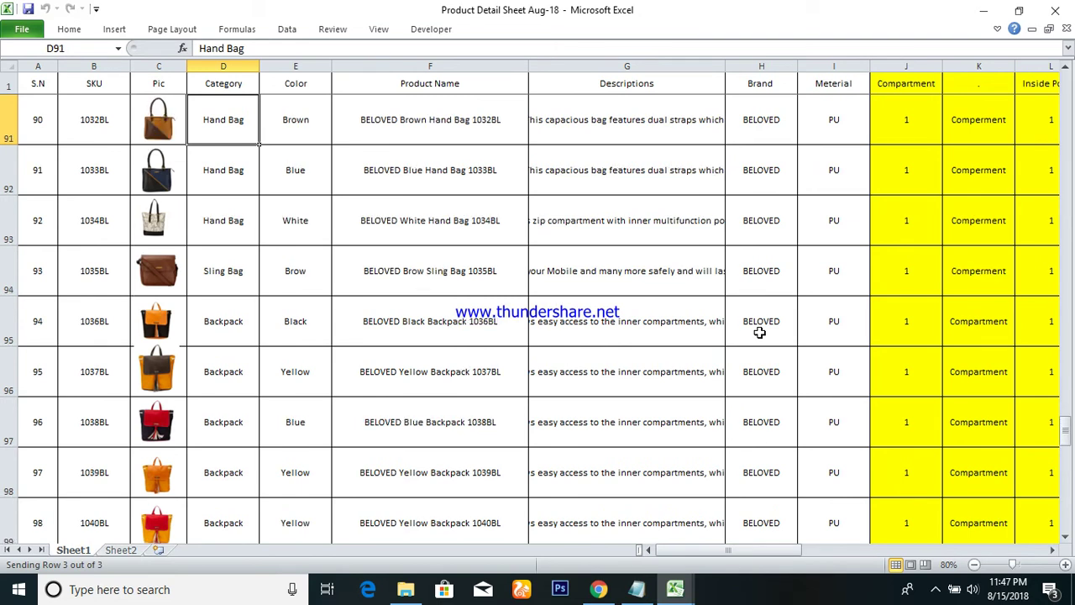
{"action": "key", "text": "Up"}
{"action": "key", "text": "Right"}
{"action": "key", "text": "Down"}
{"action": "key", "text": "Down"}
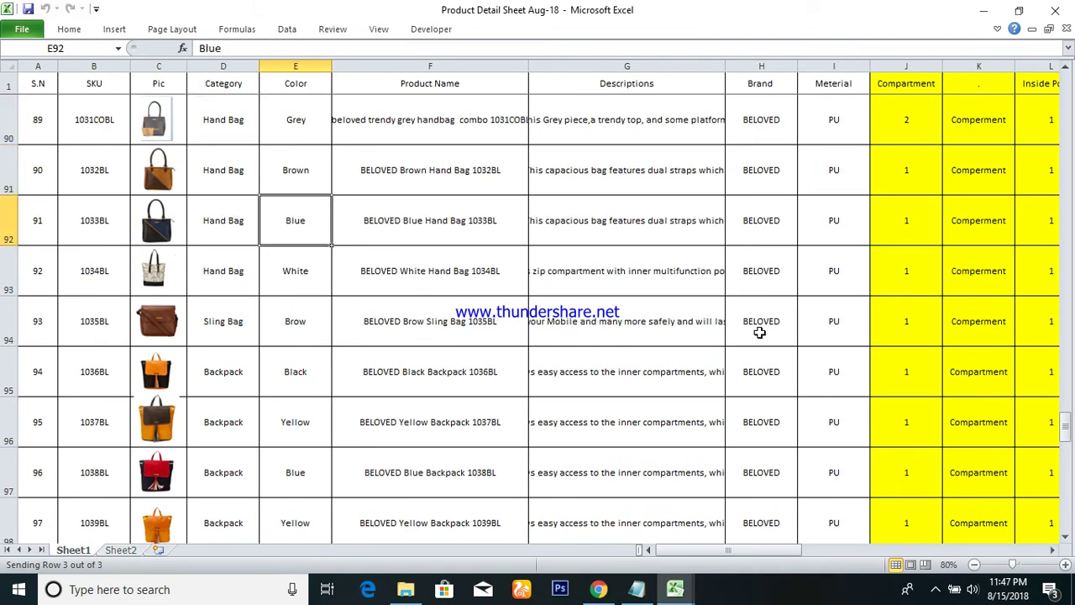
{"action": "key", "text": "Down"}
{"action": "key", "text": "Down"}
{"action": "key", "text": "F2"}
{"action": "type", "text": "n"}
{"action": "key", "text": "Return"}
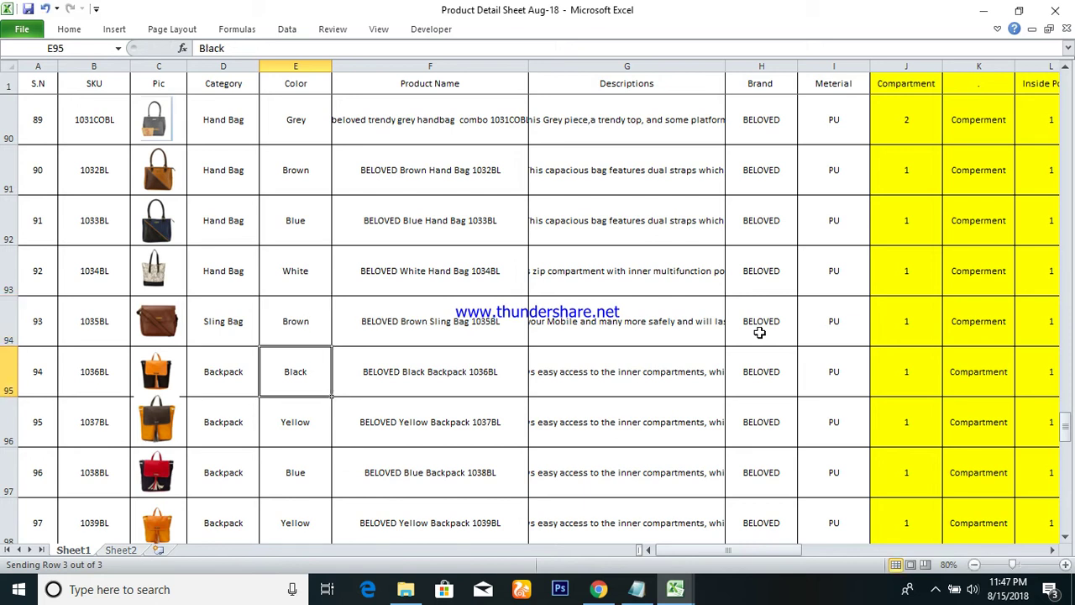
Step: Copy the Color values from E91 down through the last product row
{"action": "key", "text": "Up"}
{"action": "key", "text": "Up"}
{"action": "key", "text": "Up"}
{"action": "key", "text": "Up"}
{"action": "key", "text": "Up"}
{"action": "key", "text": "Up"}
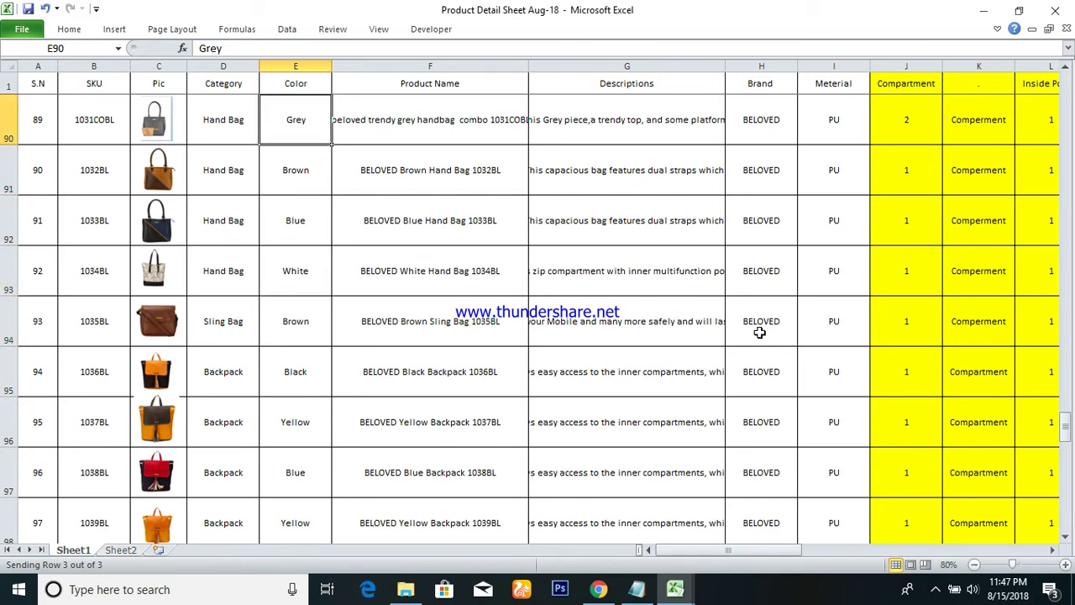
{"action": "key", "text": "Down"}
{"action": "key", "text": "Down"}
{"action": "key", "text": "ctrl+shift+Down"}
{"action": "key", "text": "ctrl+c"}
Step: Return to the Flat.File.Shoes.in template and paste the copied colours as values only into the Colour column from CQ4
{"action": "key", "text": "alt+Tab"}
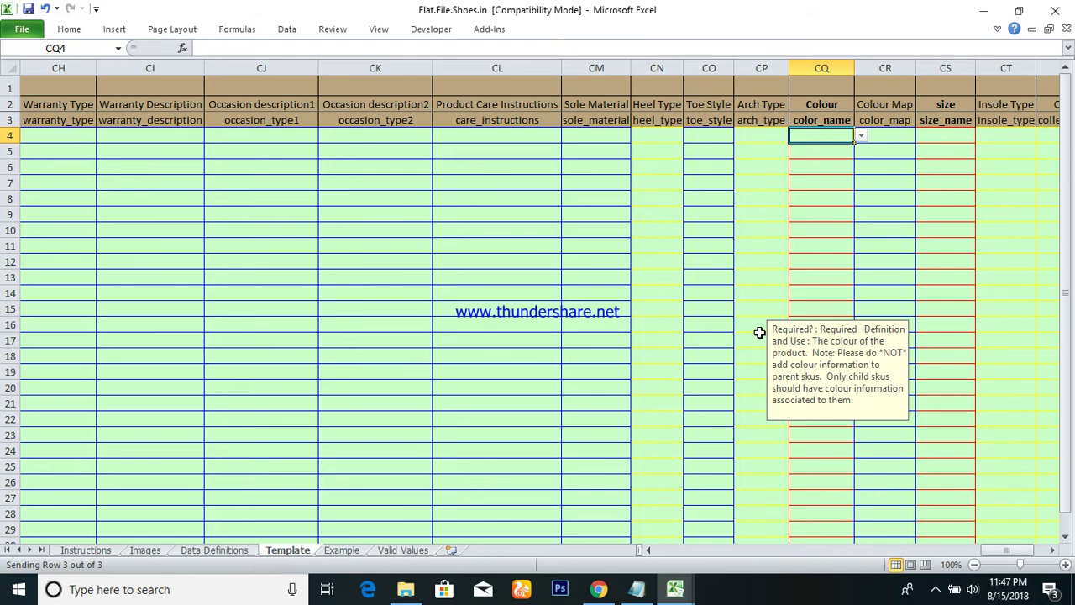
{"action": "key", "text": "alt"}
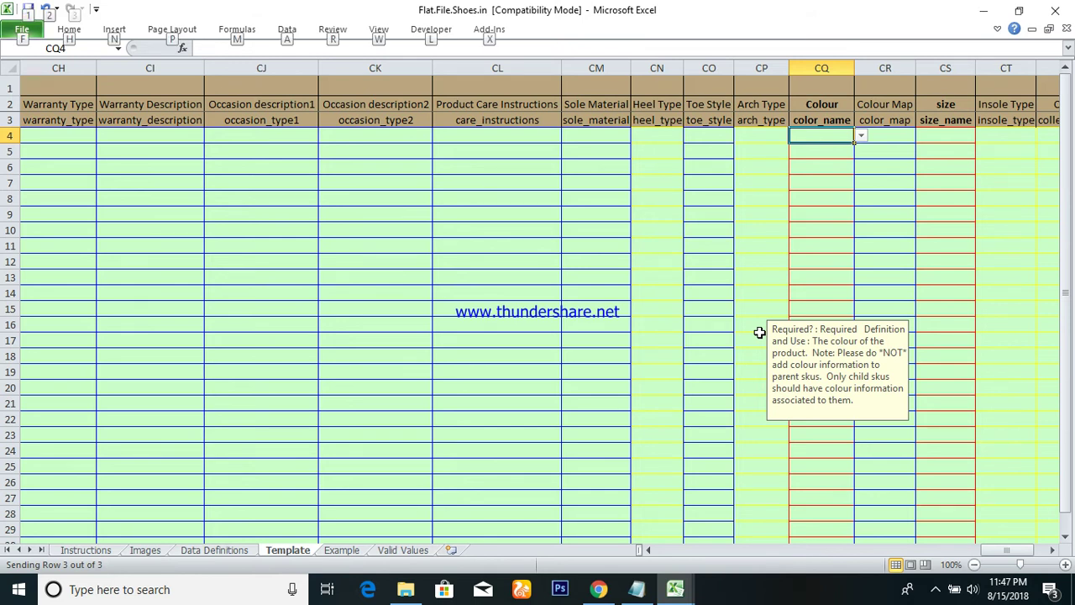
{"action": "key", "text": "h"}
{"action": "key", "text": "v"}
{"action": "key", "text": "s"}
{"action": "key", "text": "v"}
{"action": "key", "text": "Return"}
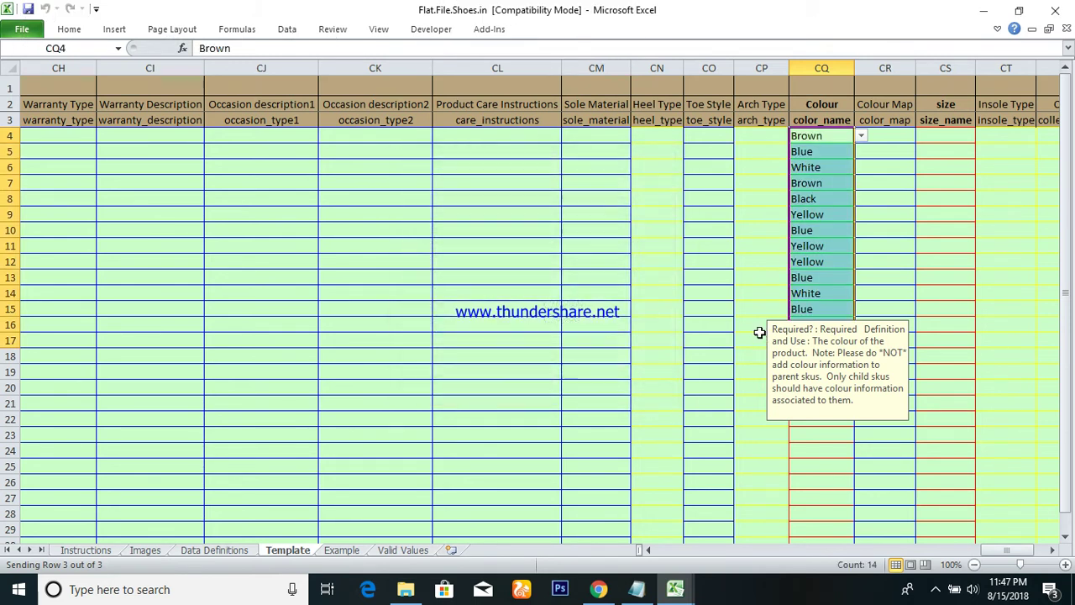
Step: Add the line "if drop down not working the copy and paste special" to the Amazon Details note in Notepad, then minimise it
{"action": "left_click", "coordinate": [637, 589]}
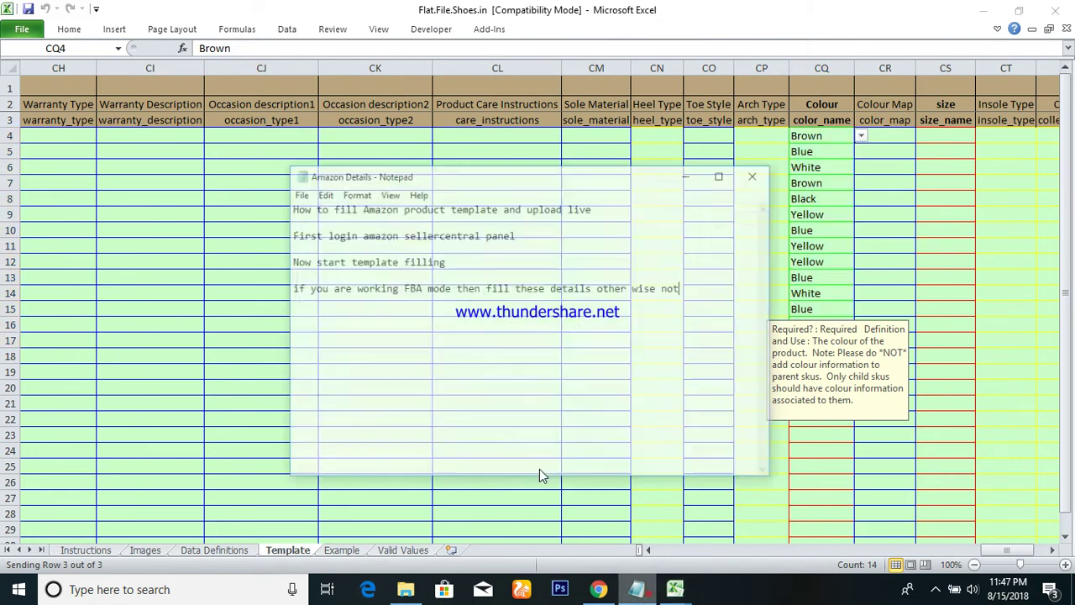
{"action": "left_click", "coordinate": [696, 294]}
{"action": "key", "text": "Return"}
{"action": "key", "text": "Return"}
{"action": "type", "text": "if dro"}
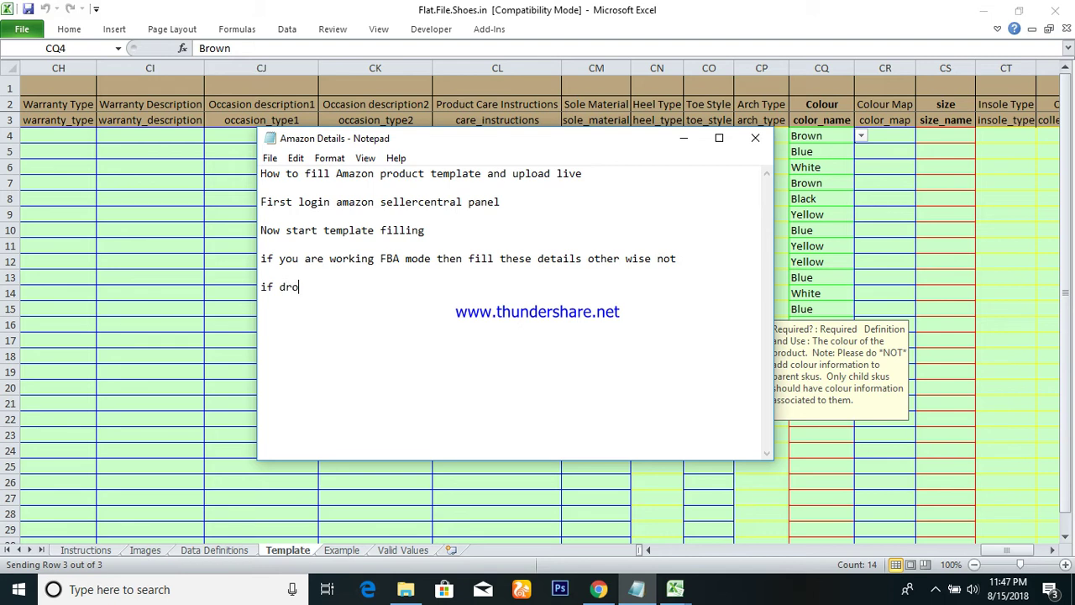
{"action": "type", "text": "p down not working "}
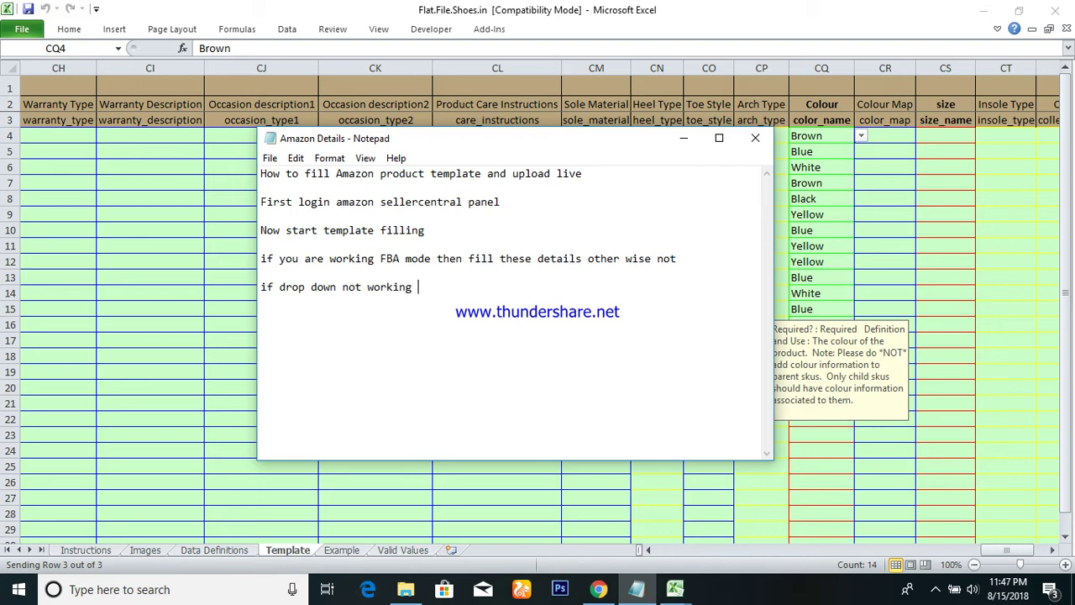
{"action": "type", "text": "the copy and paste special"}
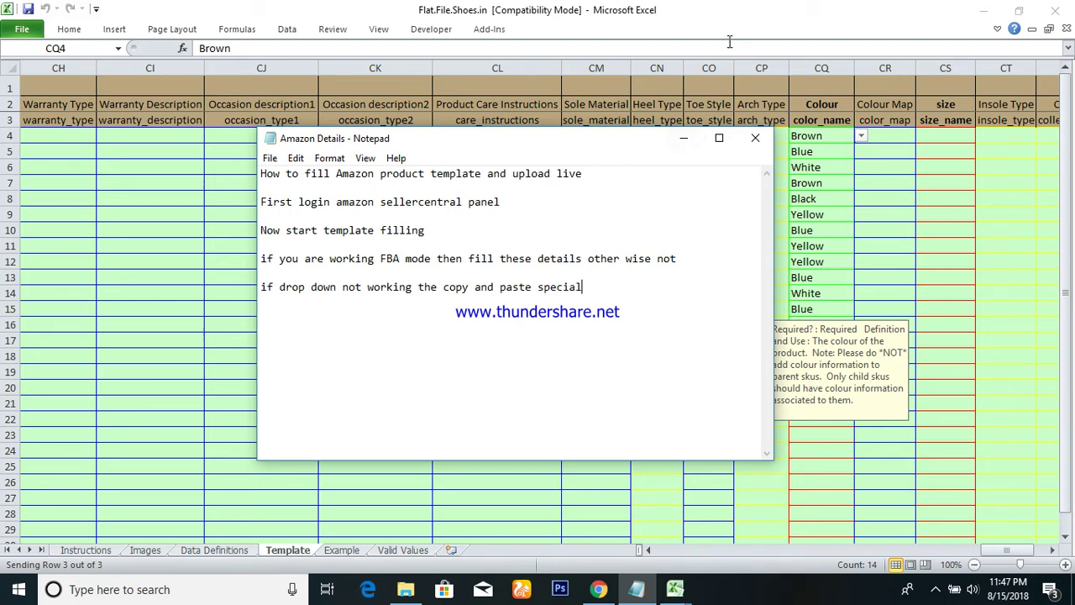
{"action": "left_click", "coordinate": [684, 138]}
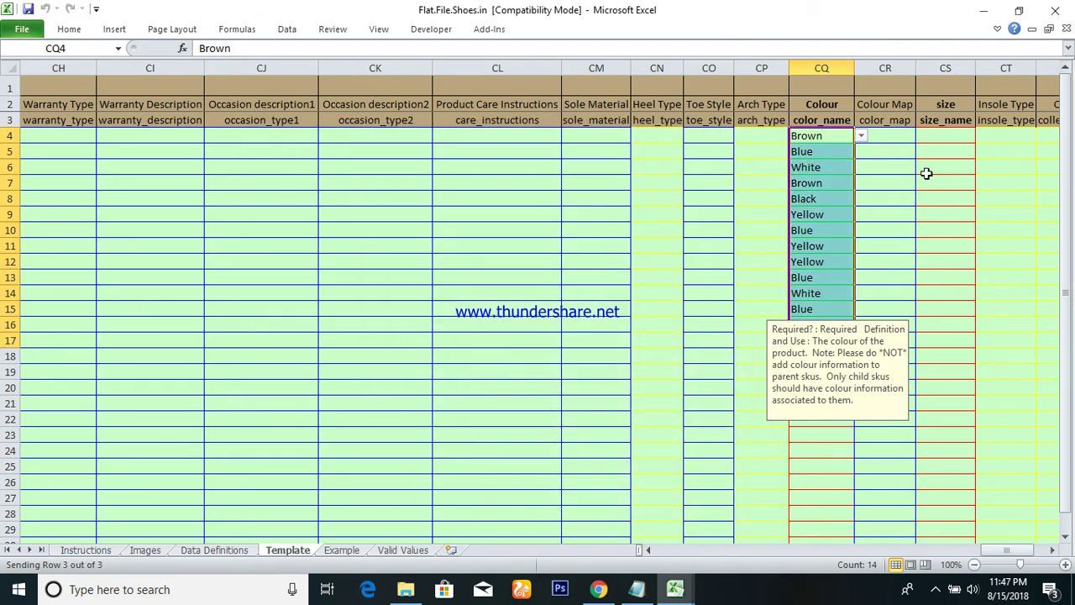
Step: Copy the Colour values in CQ4:CQ17 into the Colour Map column from CR4
{"action": "key", "text": "Right"}
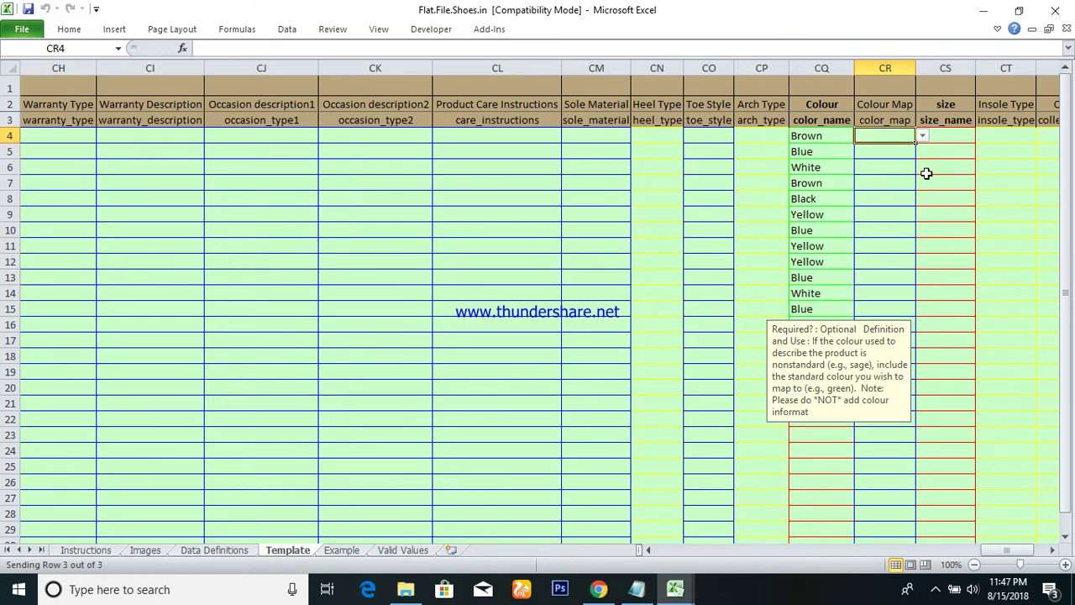
{"action": "key", "text": "Left"}
{"action": "key", "text": "ctrl+shift+Down"}
{"action": "key", "text": "ctrl+c"}
{"action": "key", "text": "Right"}
{"action": "key", "text": "ctrl+v"}
{"action": "key", "text": "Right"}
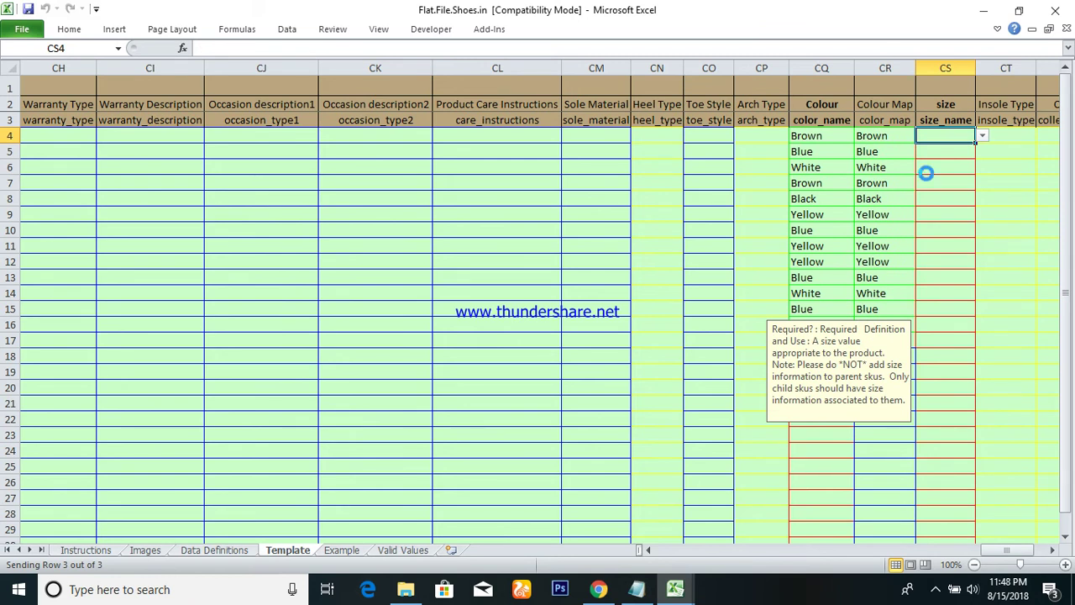
Step: Look over the remaining columns through Sport Type3, and review row 4 back to Product ID in column C
{"action": "key", "text": "Right"}
{"action": "key", "text": "Right"}
{"action": "key", "text": "Right"}
{"action": "key", "text": "Right"}
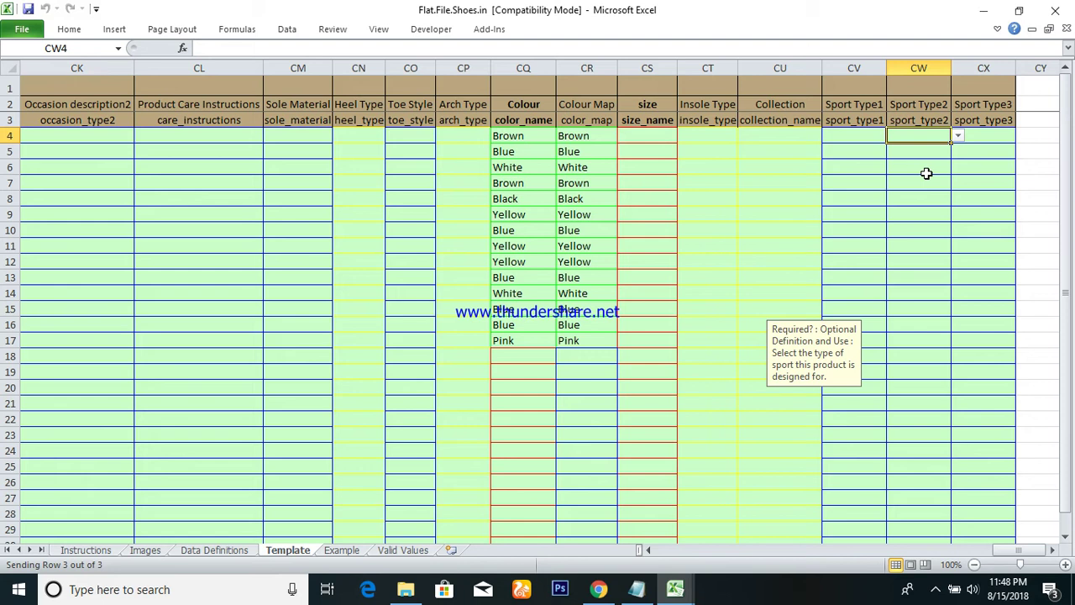
{"action": "key", "text": "Right"}
{"action": "key", "text": "Left"}
{"action": "key", "text": "Left"}
{"action": "key", "text": "Left"}
{"action": "key", "text": "Left"}
{"action": "key", "text": "Left"}
{"action": "key", "text": "Left"}
{"action": "key", "text": "Left"}
{"action": "key", "text": "Left"}
{"action": "key", "text": "Left"}
{"action": "key", "text": "Left"}
{"action": "key", "text": "Left"}
{"action": "key", "text": "Left"}
{"action": "key", "text": "Left"}
{"action": "key", "text": "Left"}
{"action": "key", "text": "Left"}
{"action": "key", "text": "Left"}
{"action": "key", "text": "Left"}
{"action": "key", "text": "Left"}
{"action": "key", "text": "Left"}
{"action": "key", "text": "Left"}
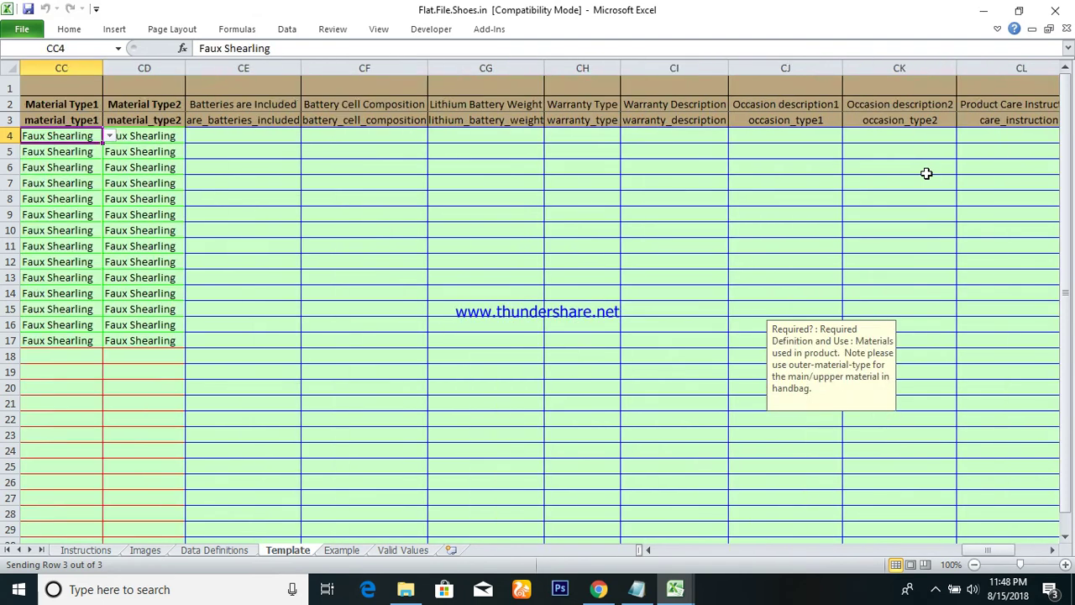
{"action": "key", "text": "Left"}
{"action": "key", "text": "Left"}
{"action": "key", "text": "Left"}
{"action": "key", "text": "Left"}
{"action": "key", "text": "Left"}
{"action": "key", "text": "Left"}
{"action": "key", "text": "Left"}
{"action": "key", "text": "Left"}
{"action": "key", "text": "Left"}
{"action": "key", "text": "Left"}
{"action": "key", "text": "Left"}
{"action": "key", "text": "Left"}
{"action": "key", "text": "Left"}
{"action": "key", "text": "Left"}
{"action": "key", "text": "Left"}
{"action": "key", "text": "Left"}
{"action": "key", "text": "Left"}
{"action": "key", "text": "Left"}
{"action": "key", "text": "Left"}
{"action": "key", "text": "Left"}
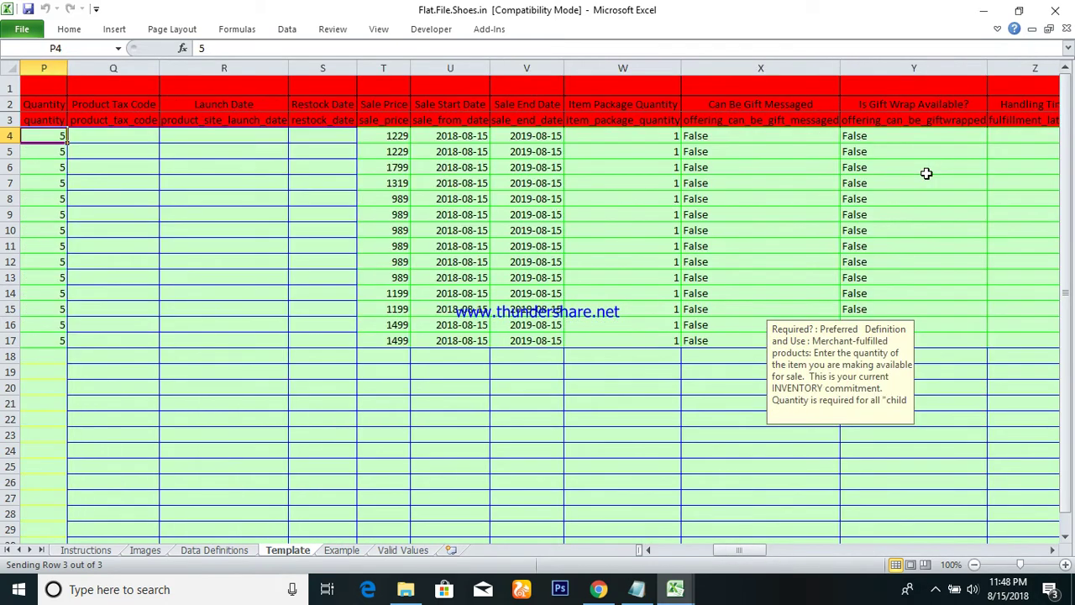
{"action": "key", "text": "Right"}
{"action": "key", "text": "Right"}
{"action": "key", "text": "Right"}
{"action": "key", "text": "Left"}
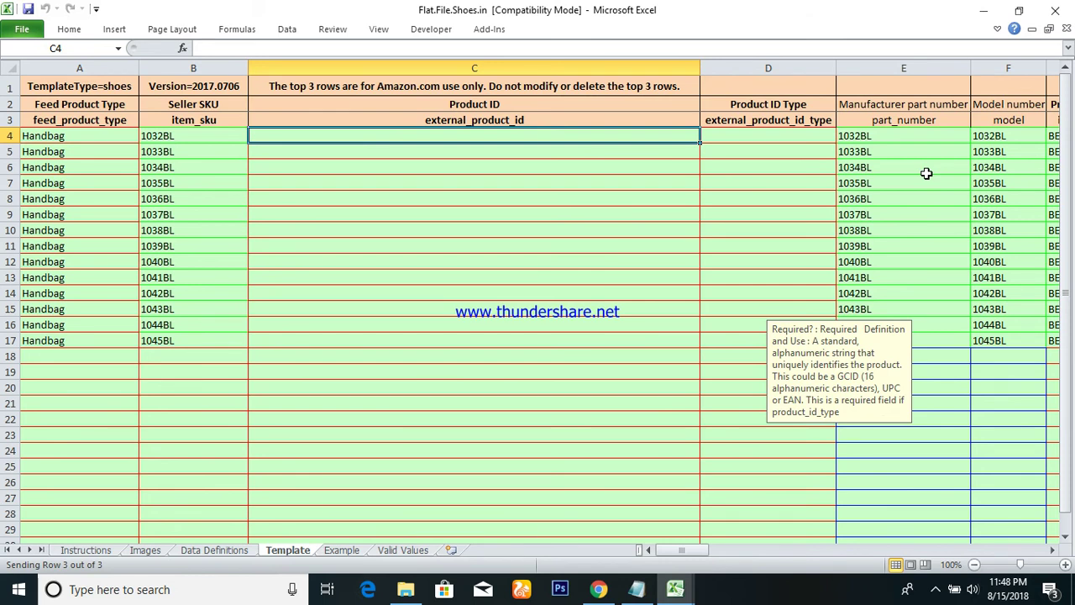
Step: Copy the Manufacturer part number values in E4:E17
{"action": "key", "text": "Right"}
{"action": "key", "text": "Right"}
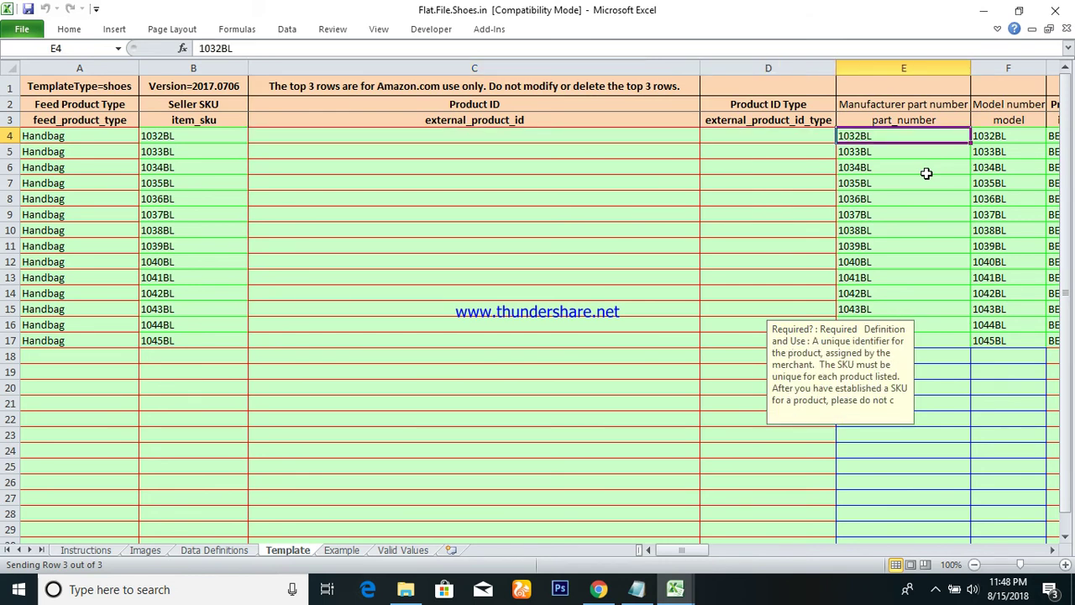
{"action": "key", "text": "ctrl+shift+Down"}
{"action": "key", "text": "ctrl+c"}
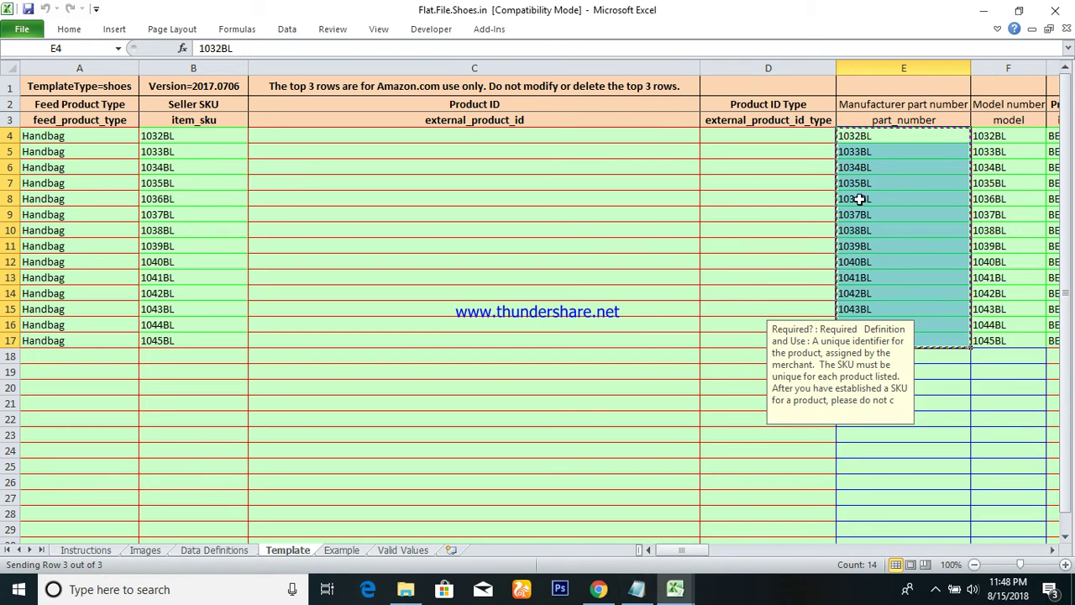
{"action": "mouse_move", "coordinate": [599, 593]}
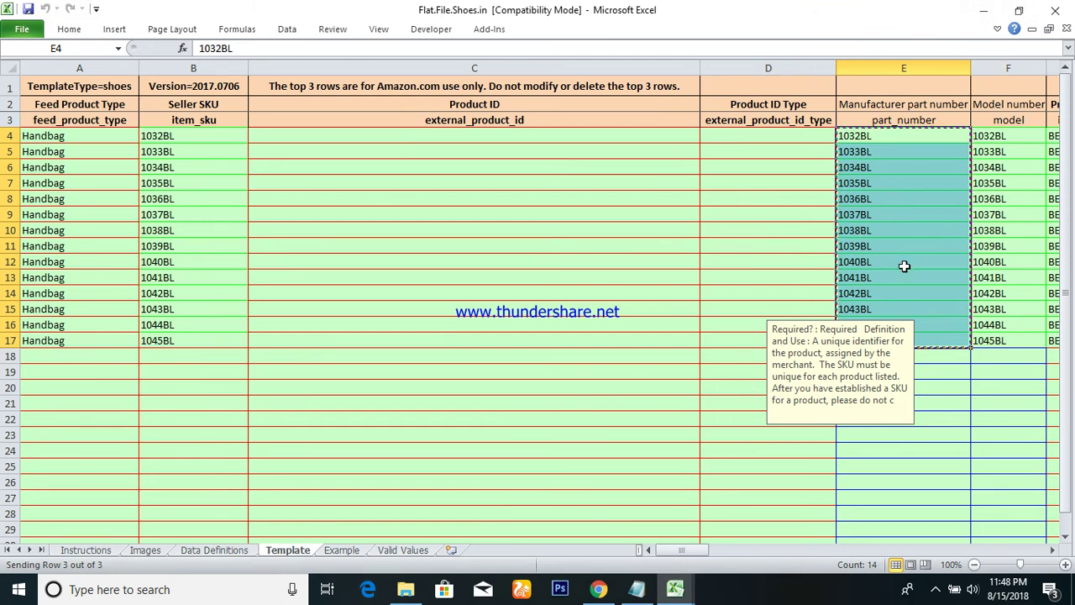
{"action": "left_click", "coordinate": [935, 589]}
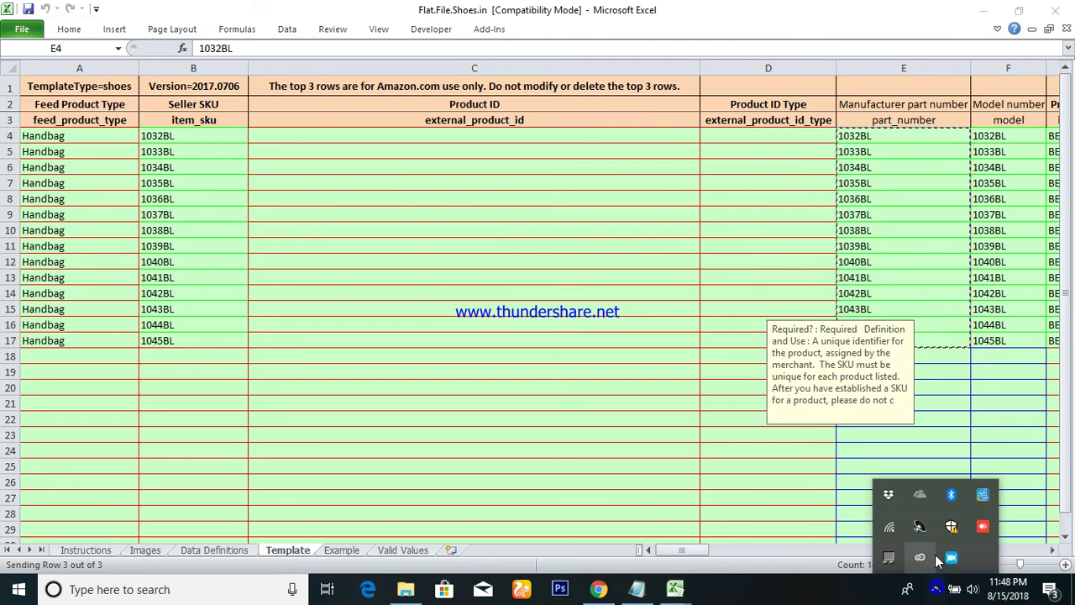
{"action": "left_click", "coordinate": [951, 558]}
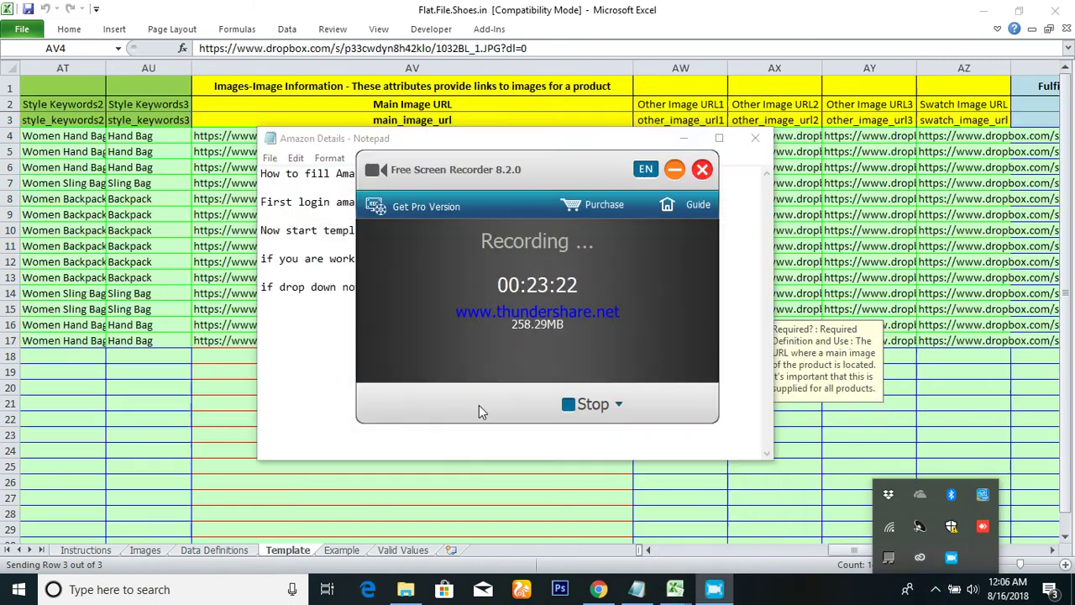
{"action": "left_click", "coordinate": [674, 170]}
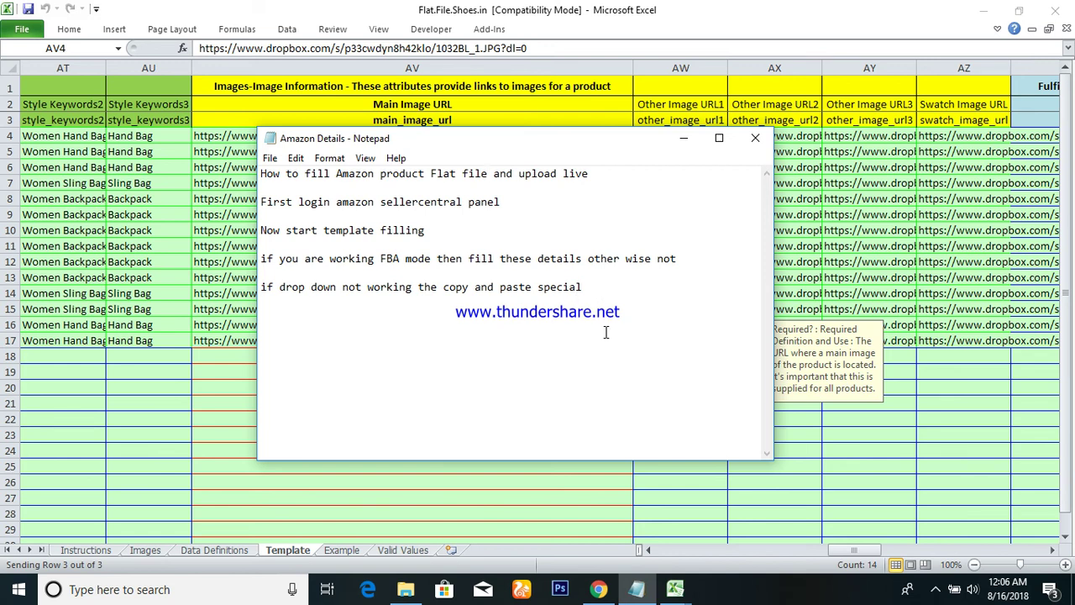
Step: Add the line "now i have filled necessory details of products in flat file" to the Amazon Details note
{"action": "key", "text": "Return"}
{"action": "key", "text": "Return"}
{"action": "type", "text": "now i have filled nec"}
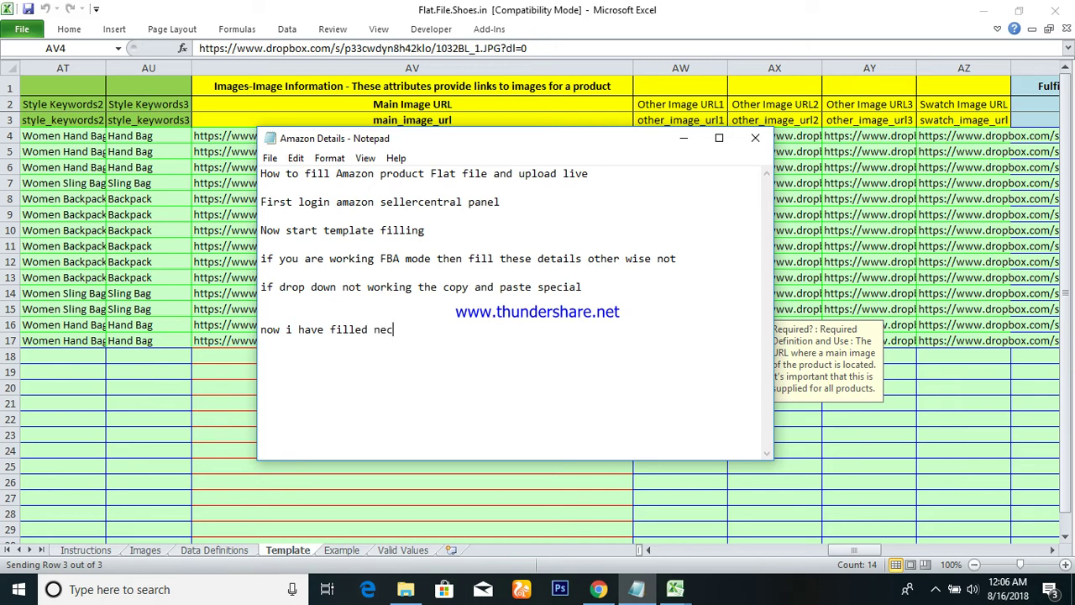
{"action": "type", "text": "essory details of"}
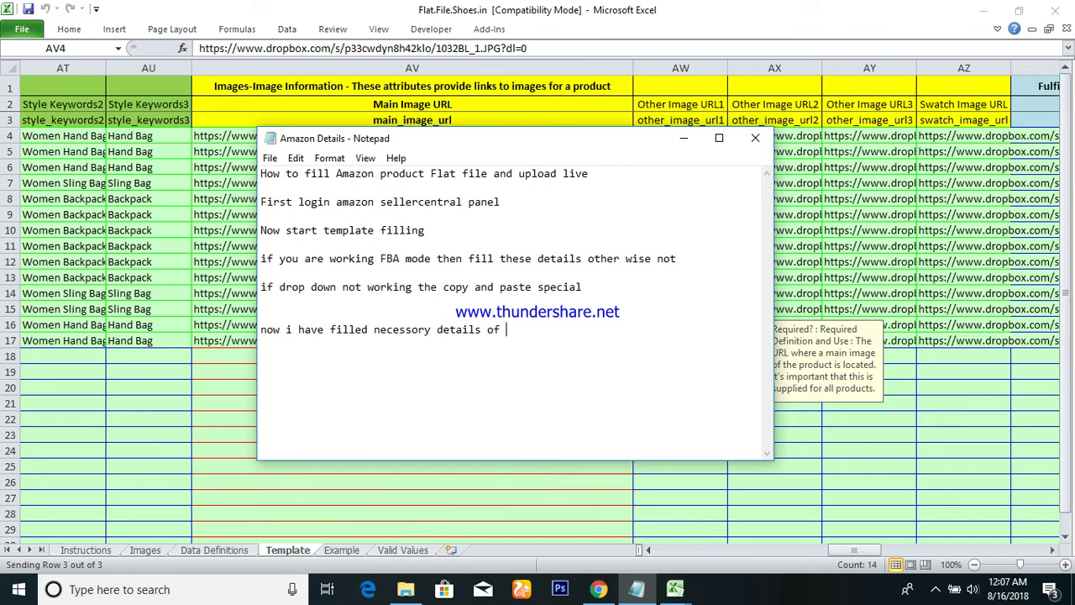
{"action": "type", "text": "prod"}
{"action": "type", "text": "uct"}
{"action": "type", "text": "s"}
{"action": "type", "text": " in"}
{"action": "type", "text": " fla"}
{"action": "type", "text": "t fue"}
{"action": "key", "text": "BackSpace"}
{"action": "key", "text": "BackSpace"}
{"action": "type", "text": "ile"}
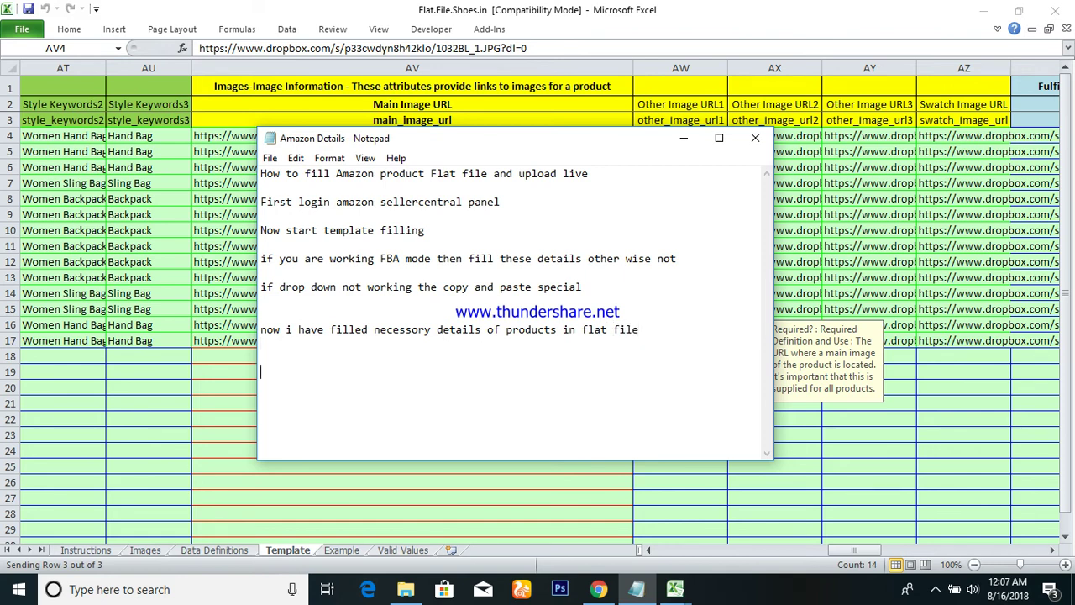
{"action": "left_click", "coordinate": [685, 143]}
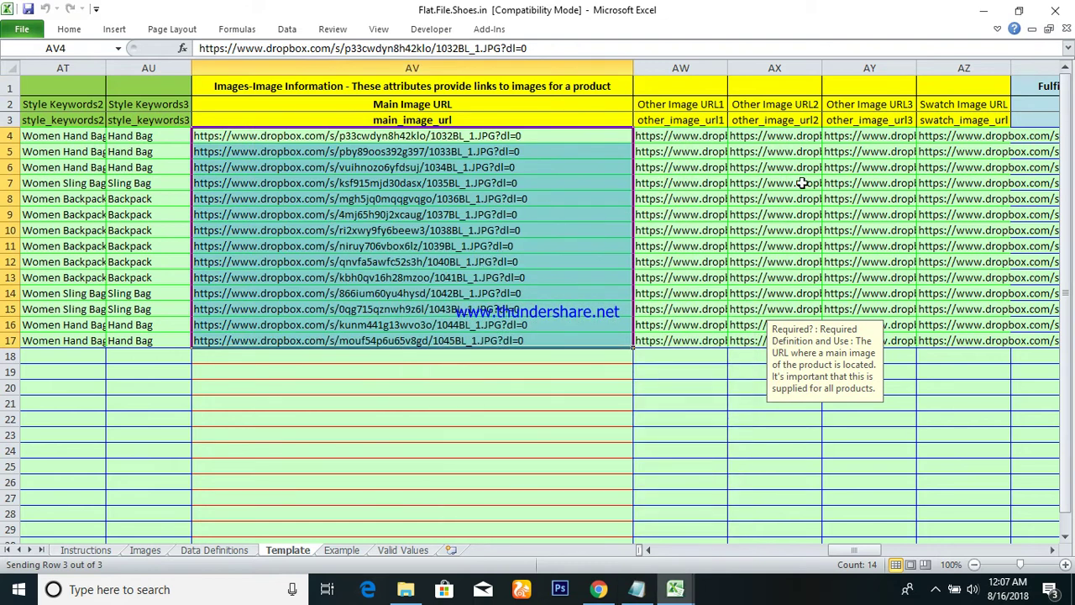
{"action": "left_click", "coordinate": [636, 589]}
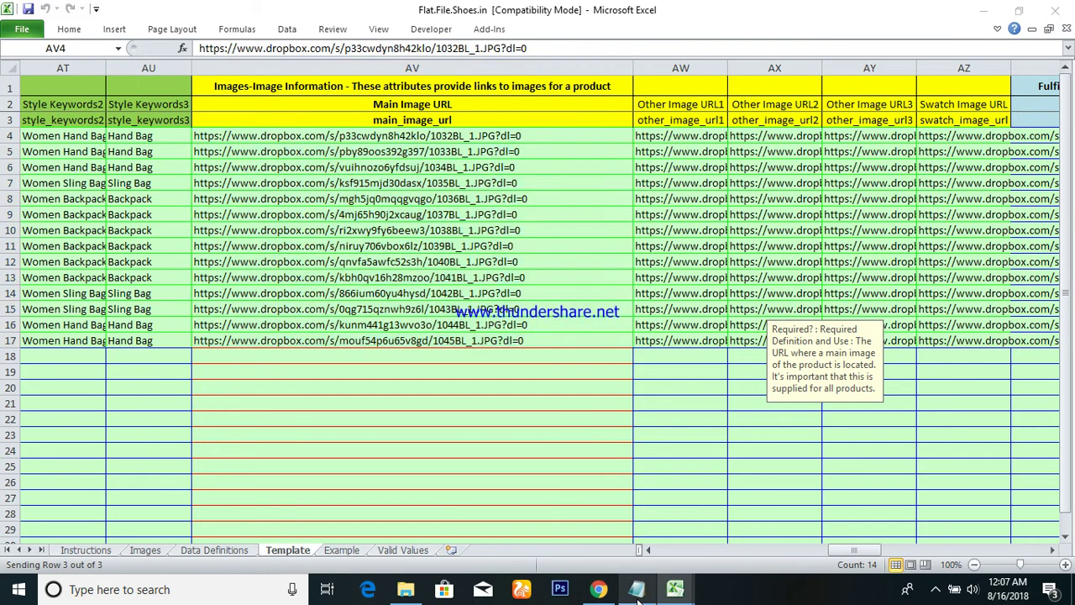
Step: Replace the last line of the Amazon Details note with "now ready to upload flat file on amazon sellercentral"
{"action": "left_click_drag", "start_coordinate": [640, 330], "coordinate": [119, 313]}
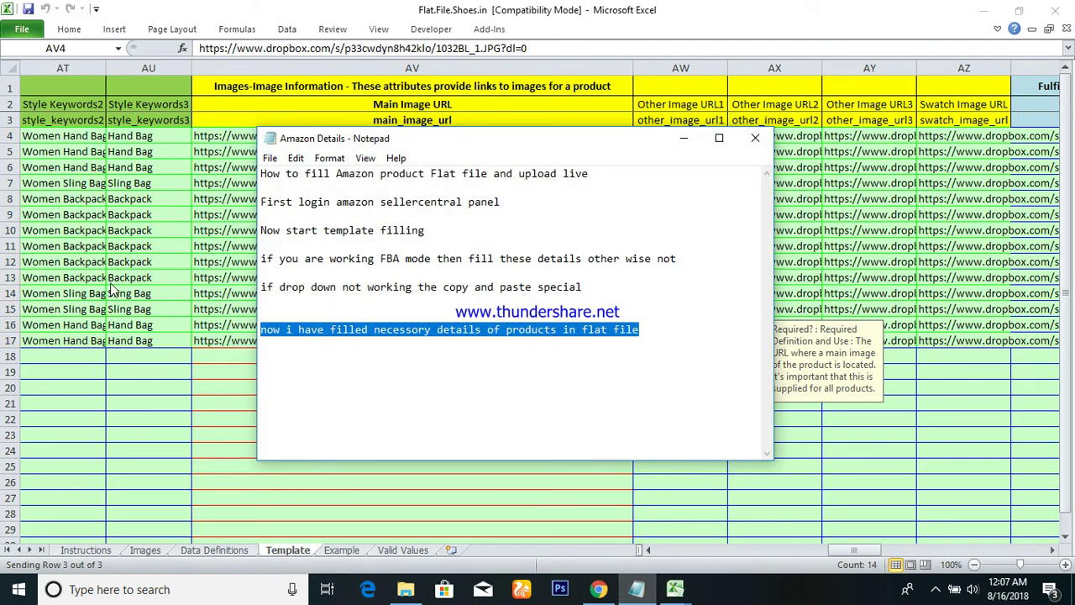
{"action": "key", "text": "BackSpace"}
{"action": "type", "text": "now"}
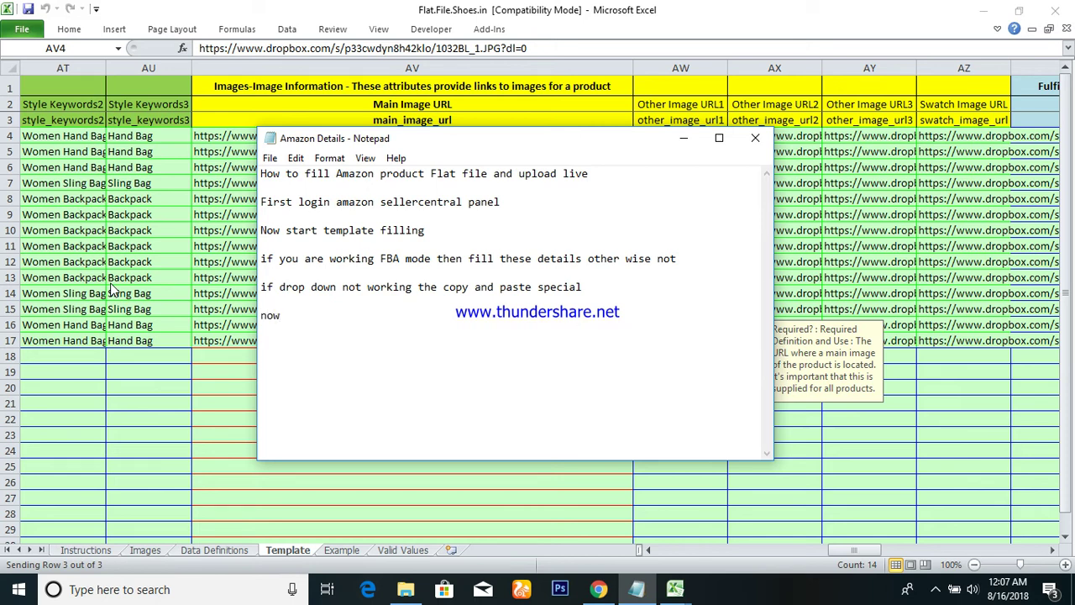
{"action": "type", "text": " ready to upload flat file "}
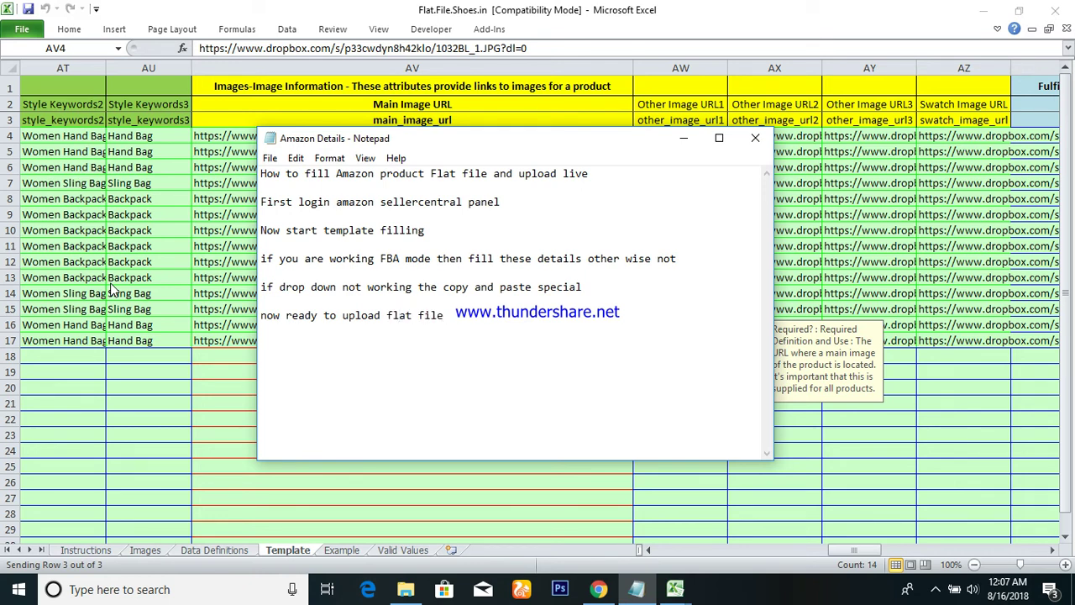
{"action": "type", "text": "in amazon seller"}
{"action": "left_click_drag", "start_coordinate": [464, 320], "coordinate": [452, 320]}
{"action": "type", "text": "on"}
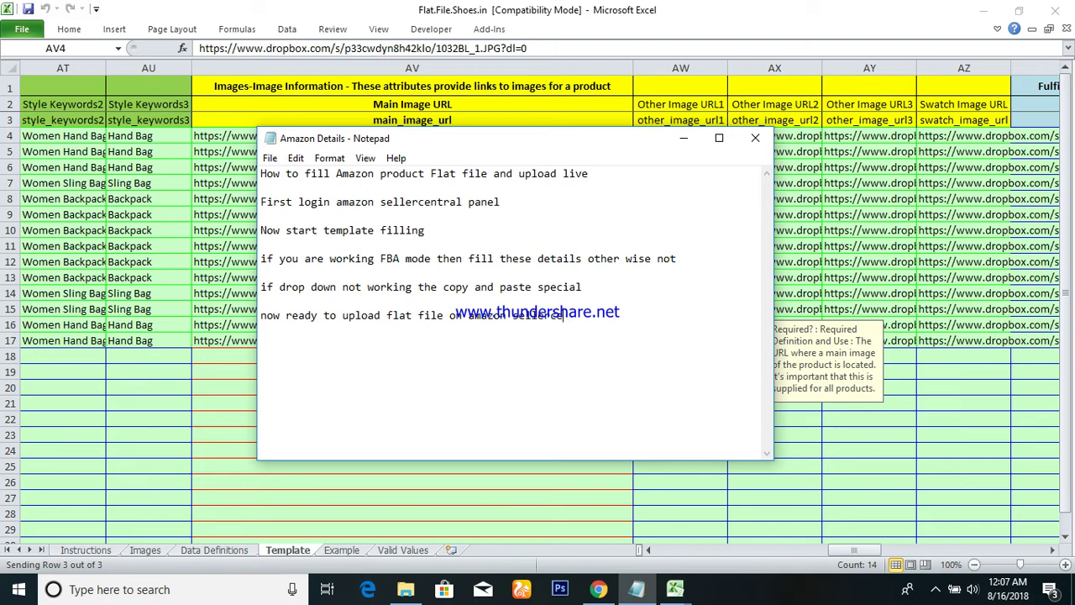
{"action": "type", "text": "tral"}
{"action": "left_click", "coordinate": [682, 139]}
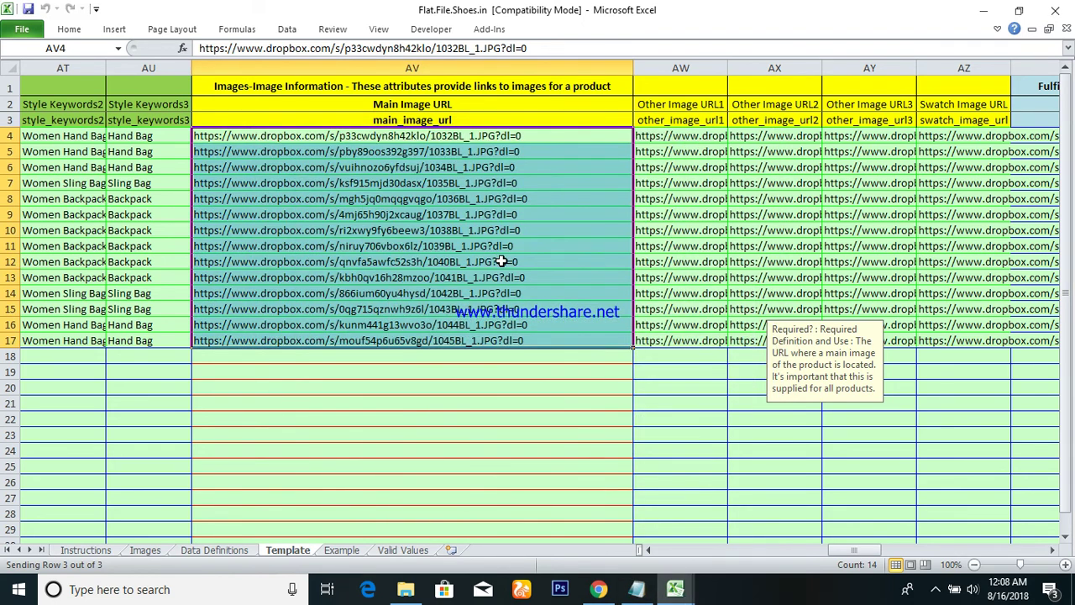
Step: Save the Flat.File.Shoes.in workbook in its current format despite the compatibility issues, and close it
{"action": "key", "text": "ctrl+s"}
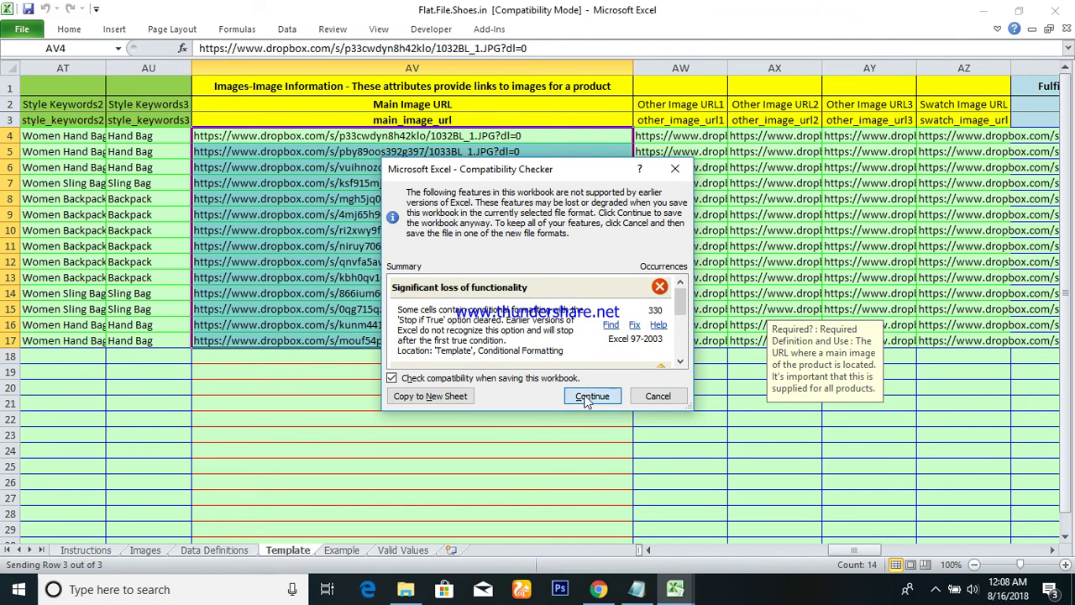
{"action": "left_click", "coordinate": [592, 395]}
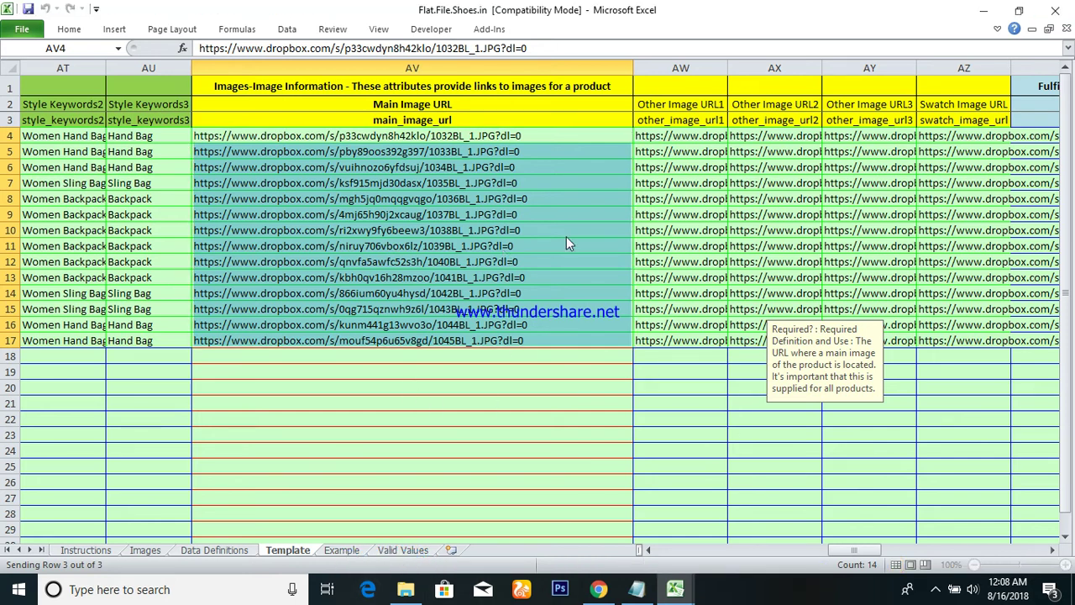
{"action": "left_click", "coordinate": [1058, 15]}
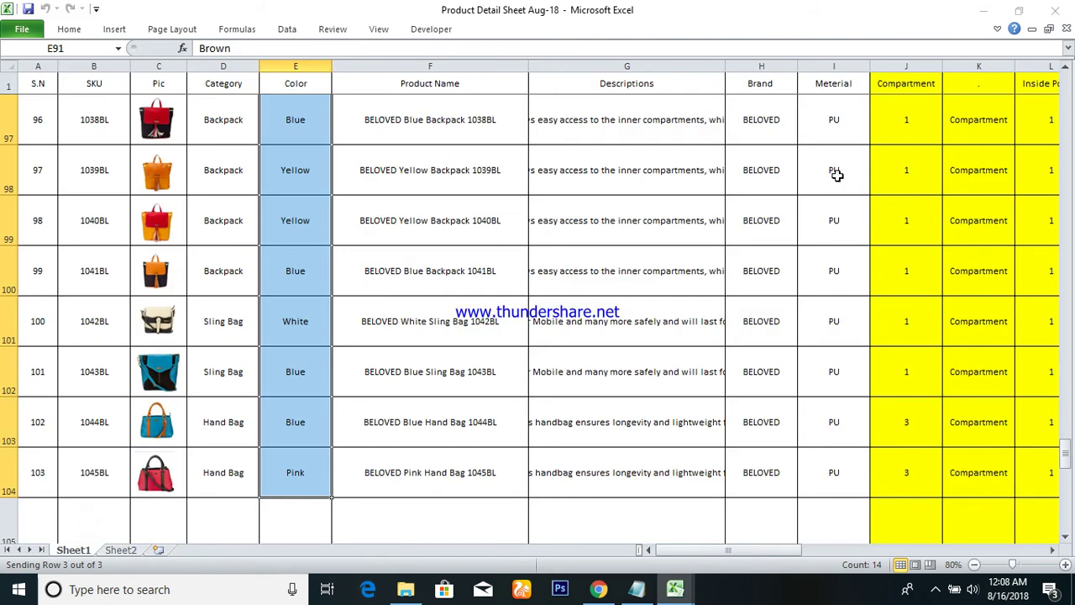
Step: Close Product Detail Sheet Aug-18 and Flat.File.Shoes.in_PRICE without saving, and reopen the Flat.File.Shoes.in workbook from the Aug-18 folder
{"action": "left_click", "coordinate": [1055, 11]}
{"action": "left_click", "coordinate": [537, 330]}
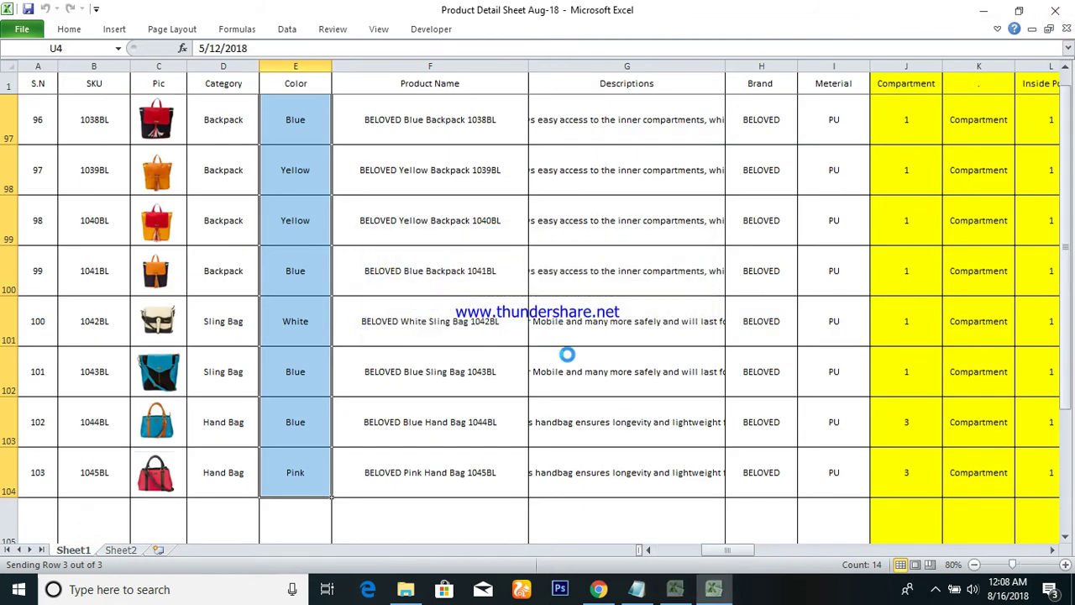
{"action": "left_click", "coordinate": [1054, 17]}
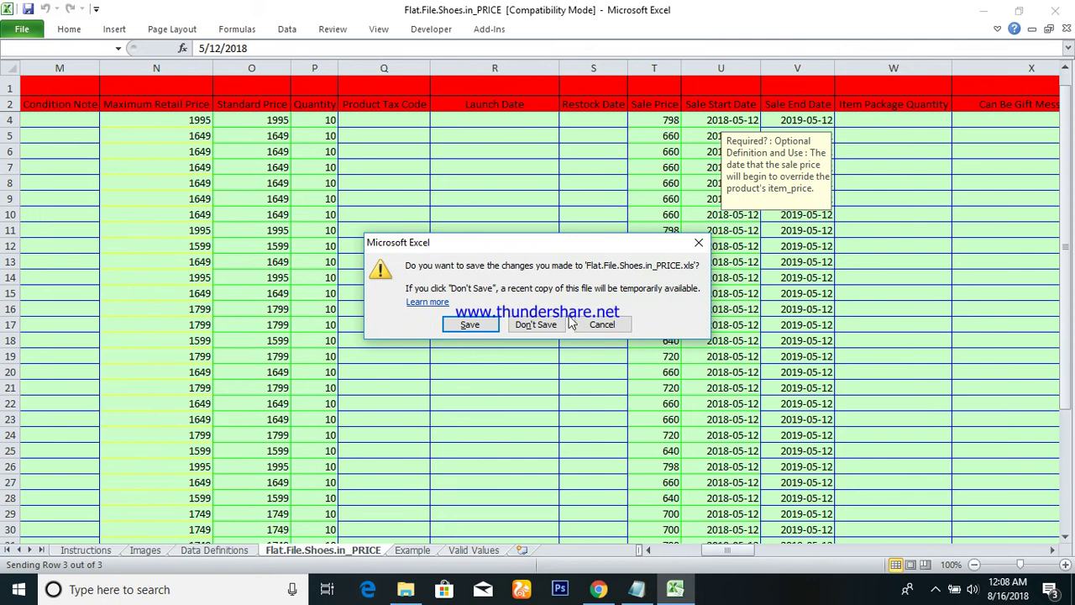
{"action": "left_click", "coordinate": [537, 328]}
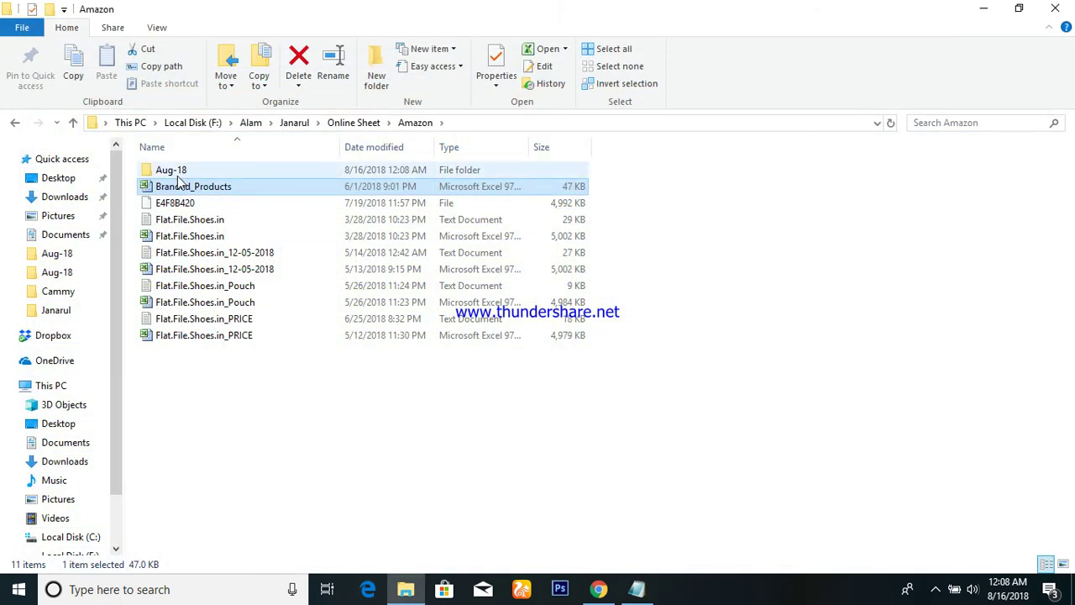
{"action": "double_click", "coordinate": [200, 204]}
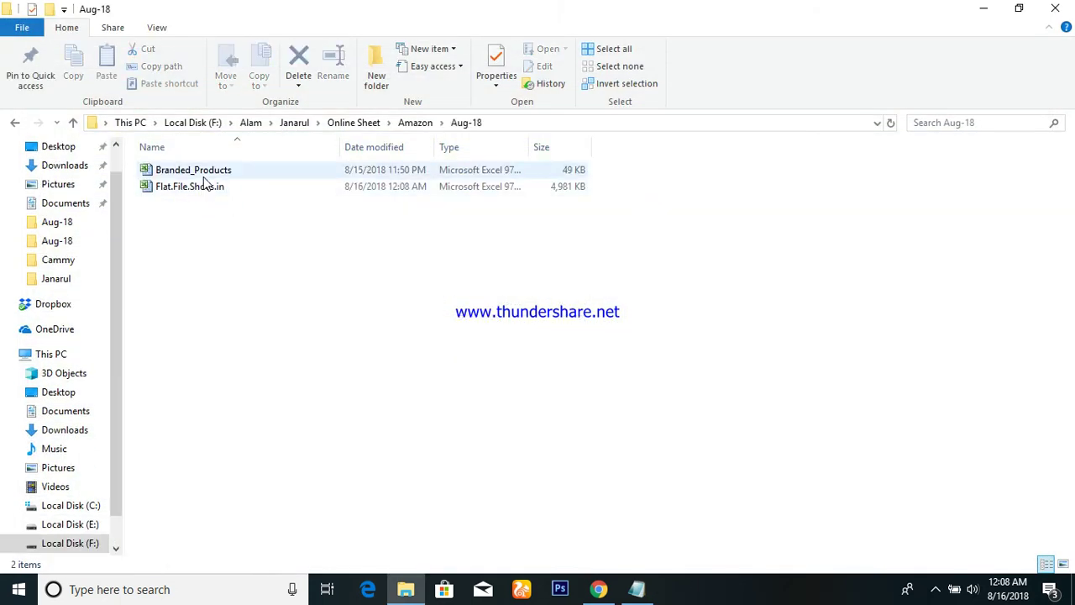
{"action": "double_click", "coordinate": [201, 187]}
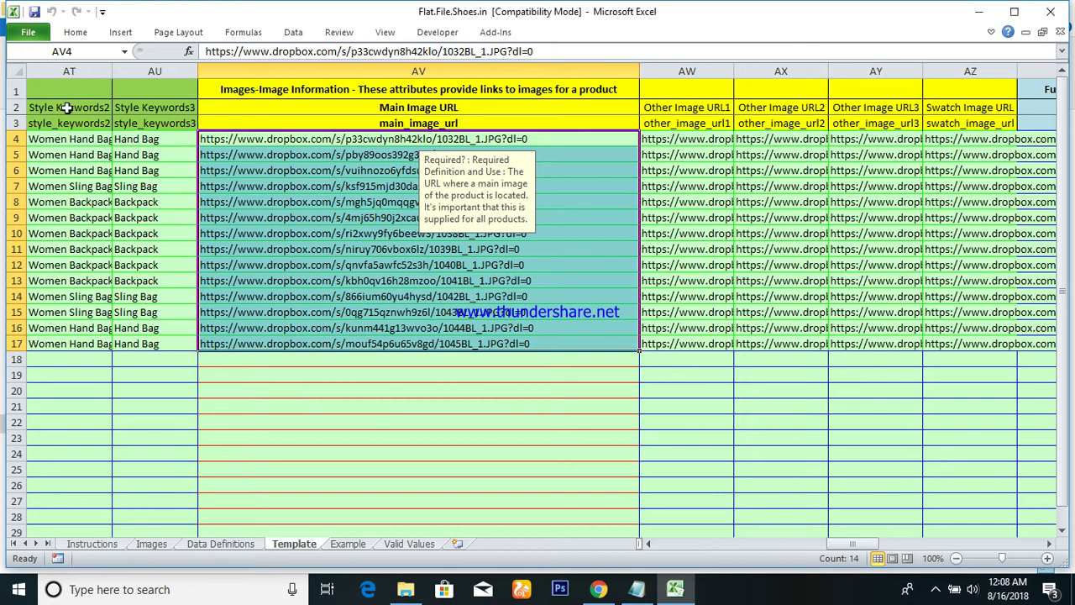
Step: Add the line "file save as text tab delimited" to the Amazon Details note
{"action": "left_click", "coordinate": [638, 590]}
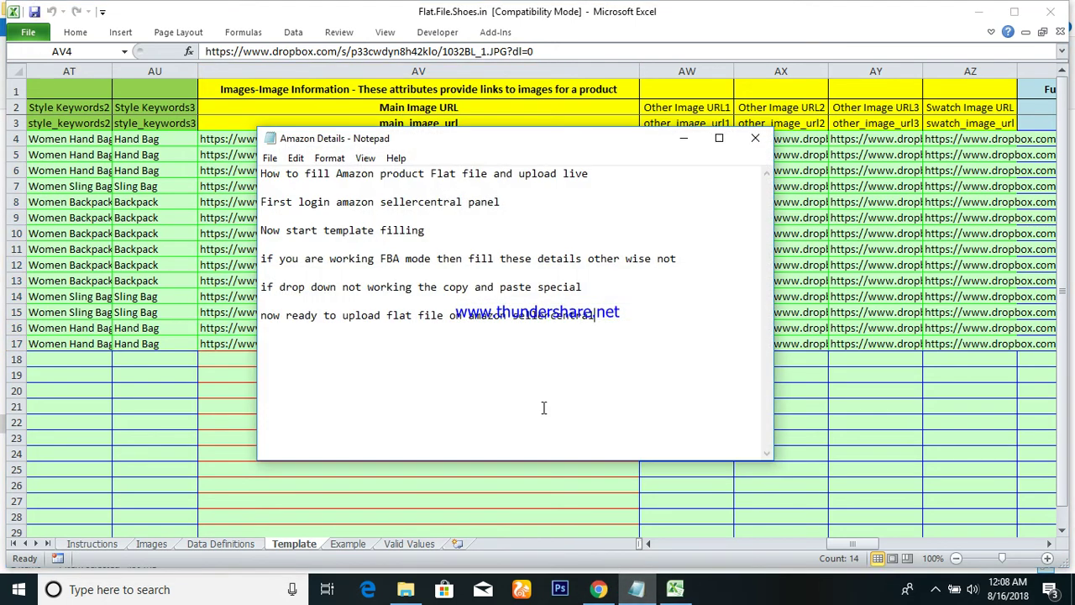
{"action": "key", "text": "Return"}
{"action": "type", "text": "fil"}
{"action": "left_click", "coordinate": [24, 40]}
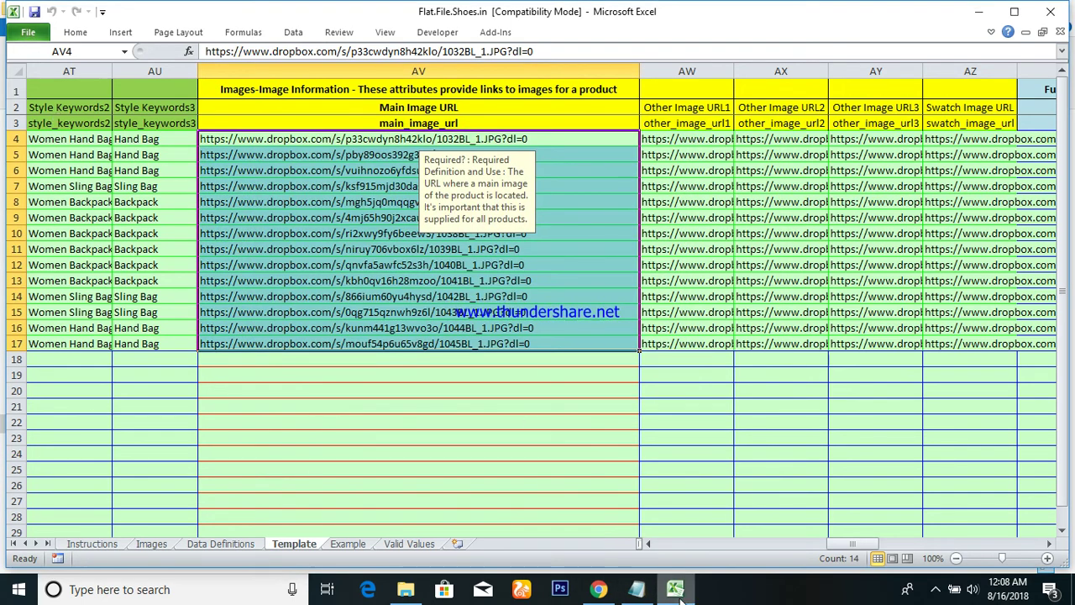
{"action": "left_click", "coordinate": [635, 589]}
{"action": "type", "text": "te"}
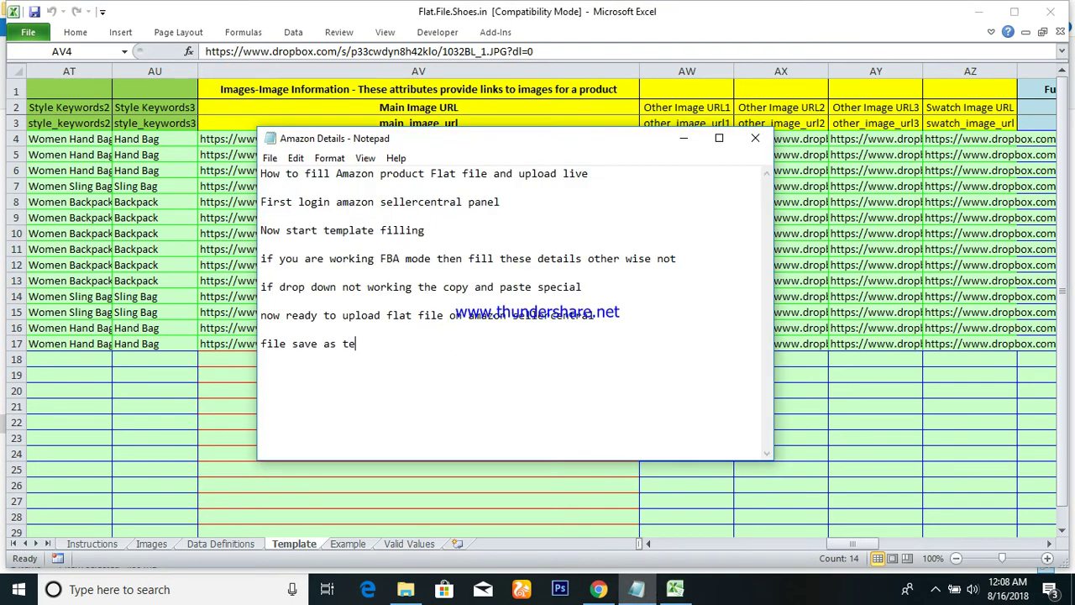
{"action": "type", "text": "xt tab delimited"}
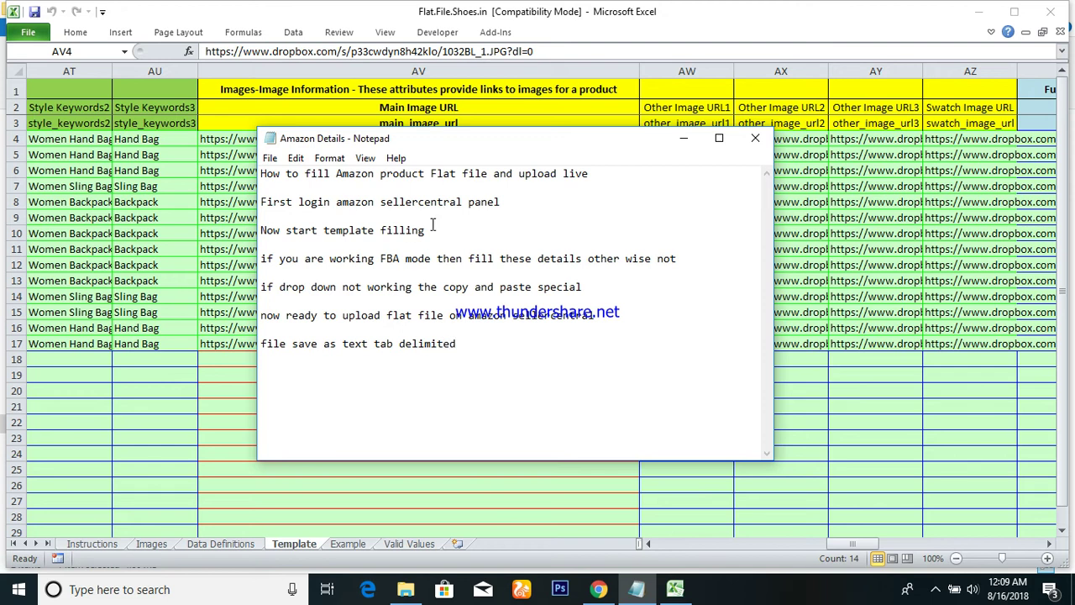
{"action": "left_click", "coordinate": [684, 139]}
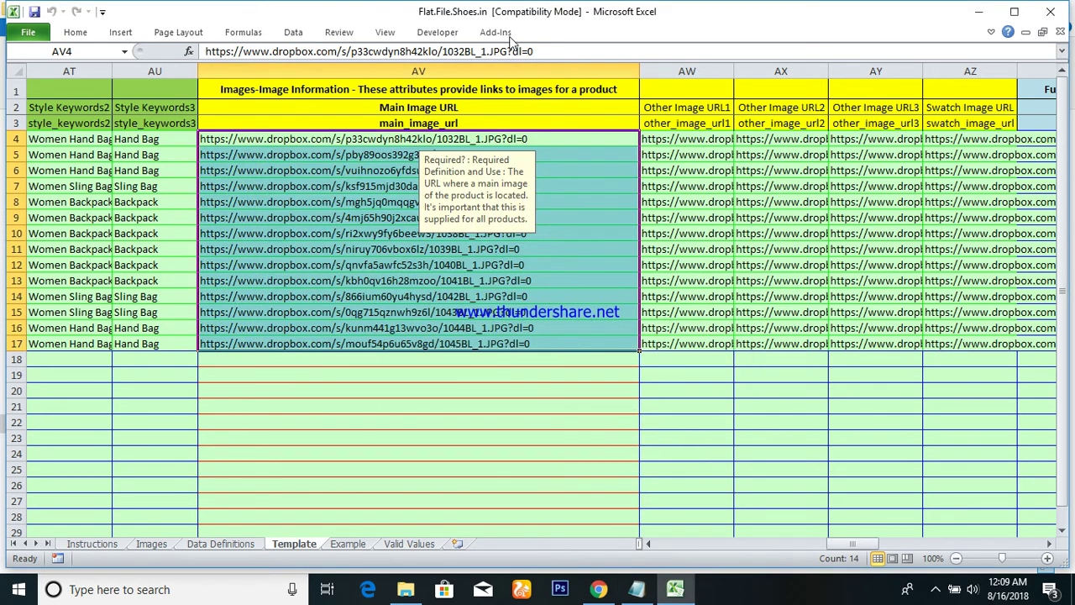
Step: Save the active Template sheet as Text (Tab delimited) under the name Flat.File.Shoes.in in the Aug-18 folder, keeping that format
{"action": "left_click", "coordinate": [25, 33]}
{"action": "left_click", "coordinate": [51, 81]}
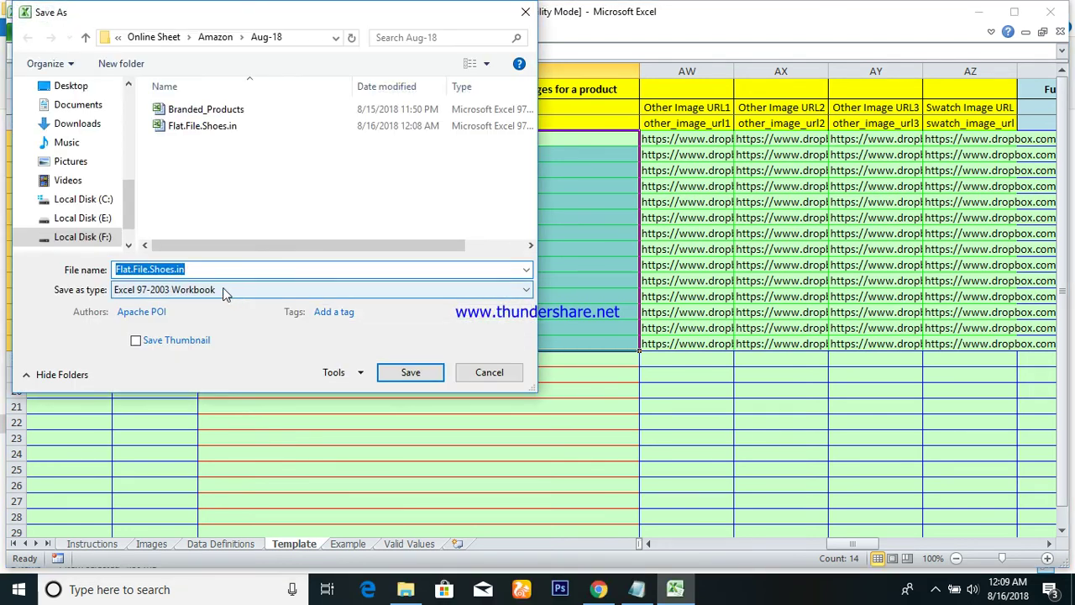
{"action": "left_click", "coordinate": [227, 290]}
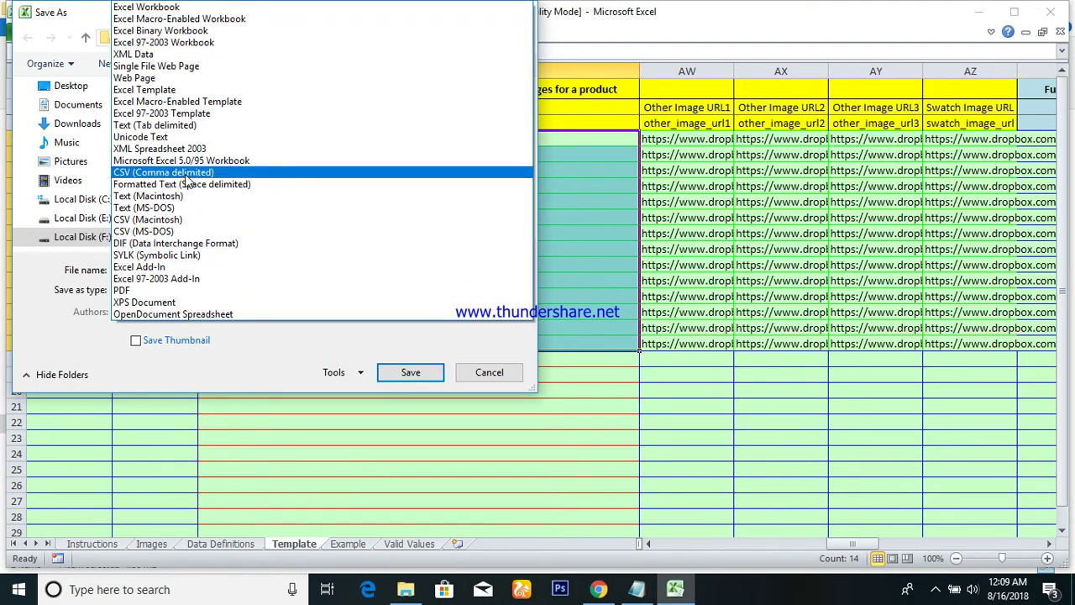
{"action": "left_click", "coordinate": [171, 126]}
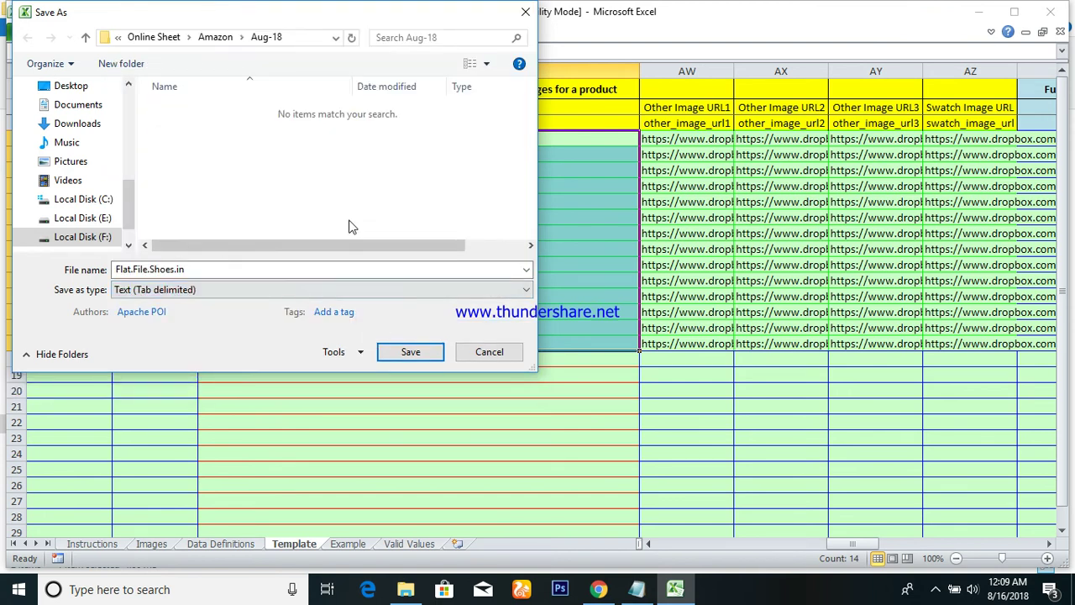
{"action": "left_click", "coordinate": [411, 353]}
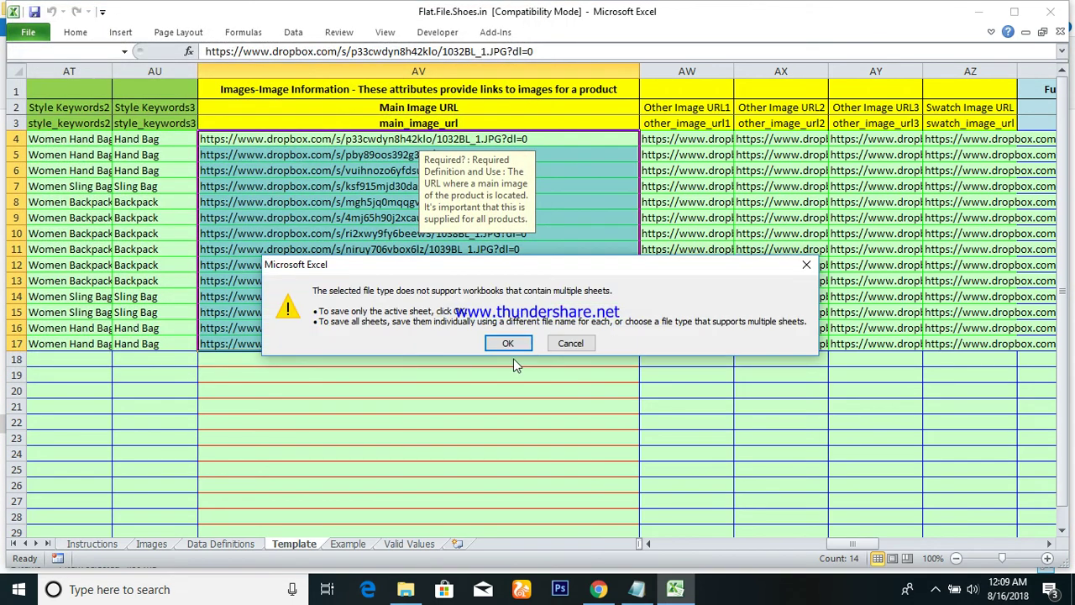
{"action": "left_click", "coordinate": [509, 344]}
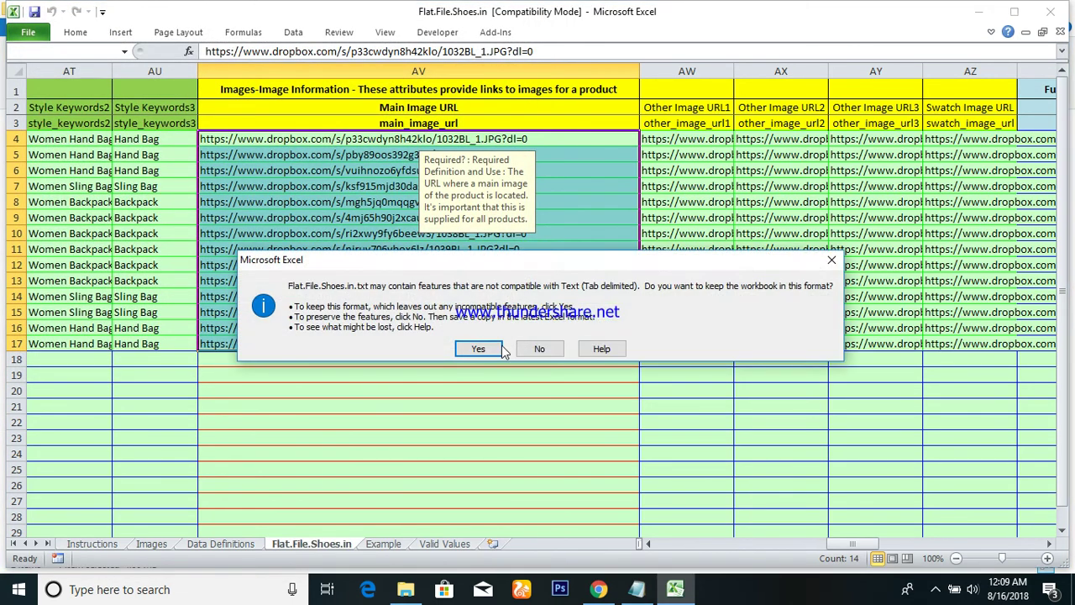
{"action": "left_click", "coordinate": [479, 349]}
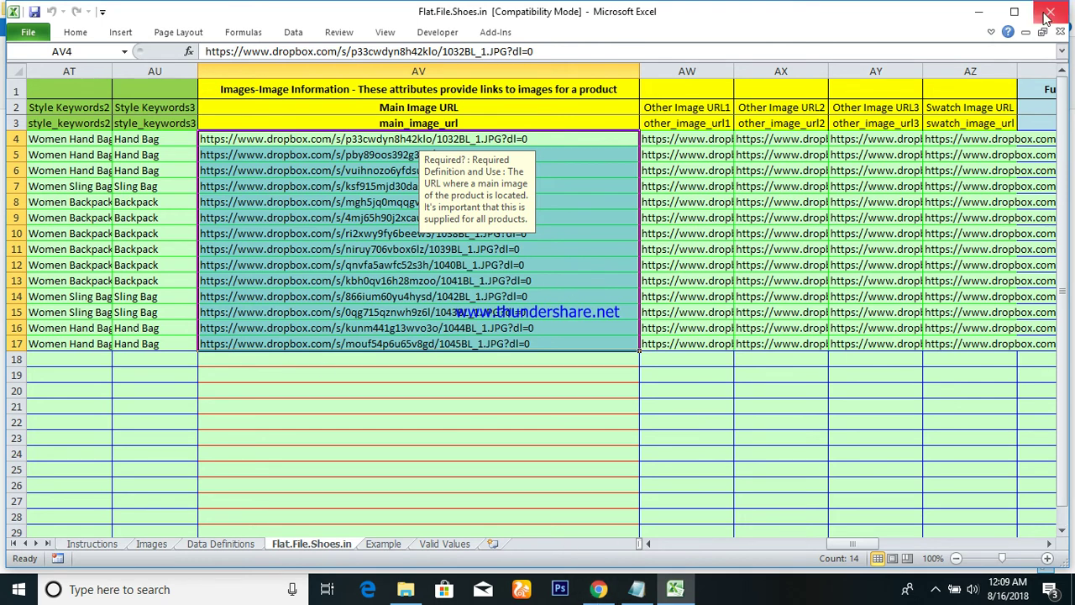
Step: Close the workbook without saving again, and look through the exported Flat.File.Shoes.in text document from the Aug-18 folder
{"action": "left_click", "coordinate": [1050, 12]}
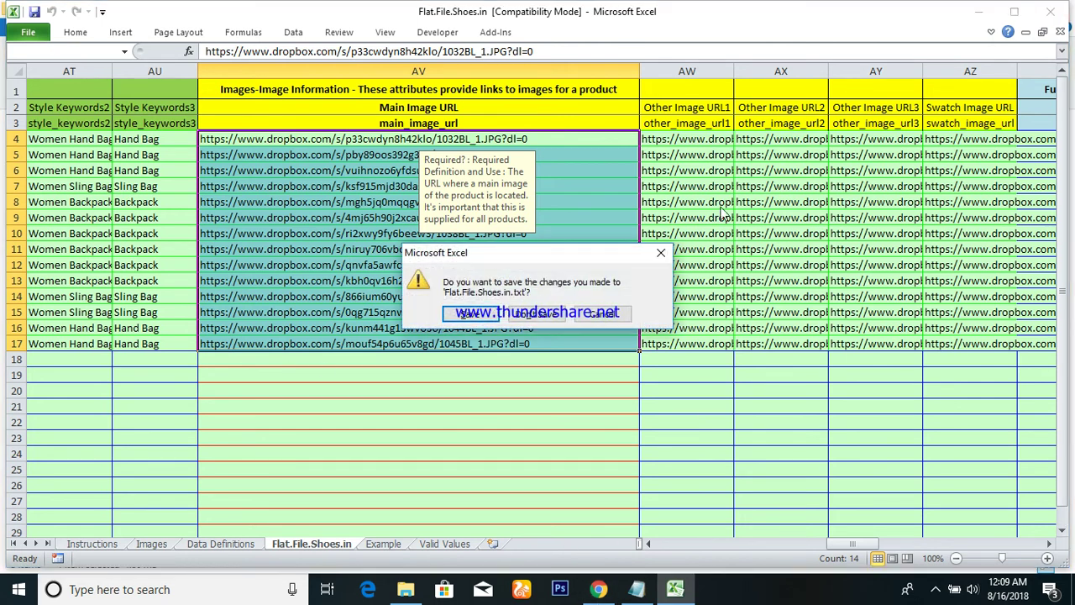
{"action": "left_click", "coordinate": [538, 314]}
{"action": "double_click", "coordinate": [188, 188]}
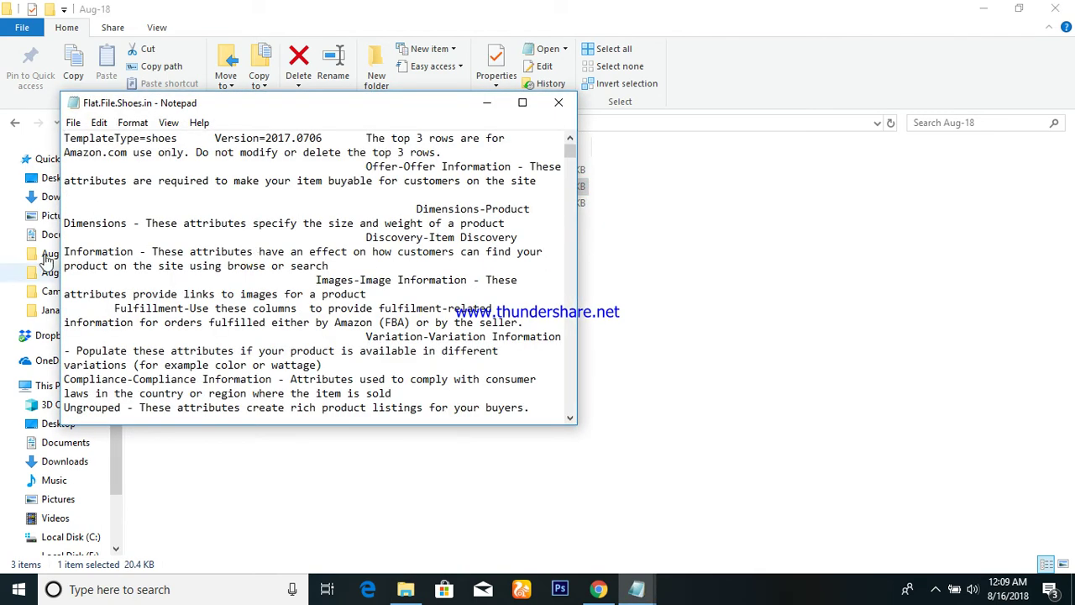
{"action": "left_click", "coordinate": [558, 102]}
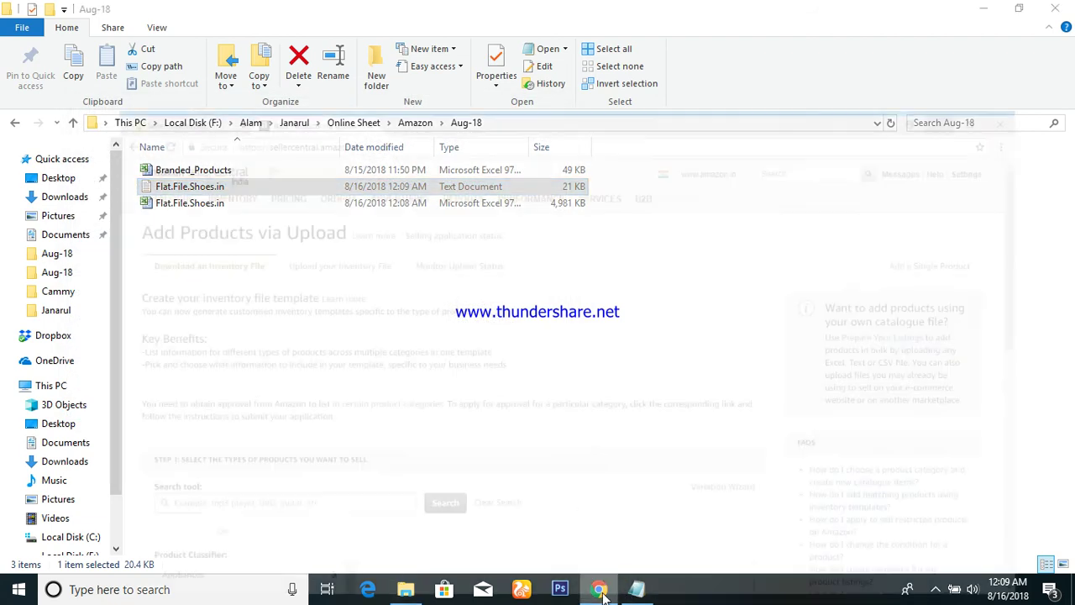
Step: Switch to Seller Central in Chrome and open the Upload your Inventory File page at its Upload File section
{"action": "left_click", "coordinate": [604, 590]}
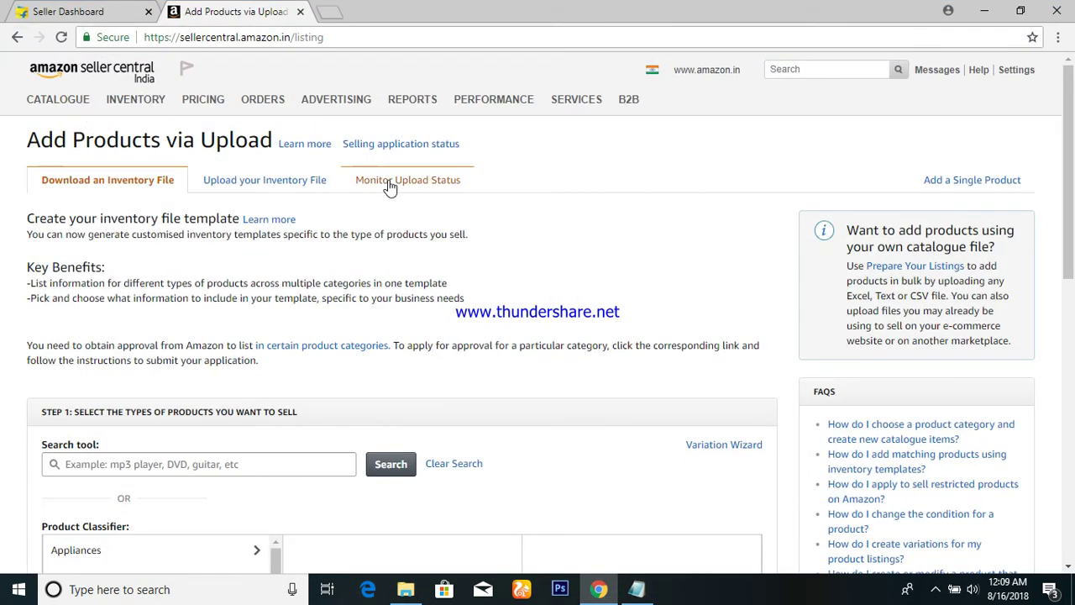
{"action": "left_click", "coordinate": [267, 180]}
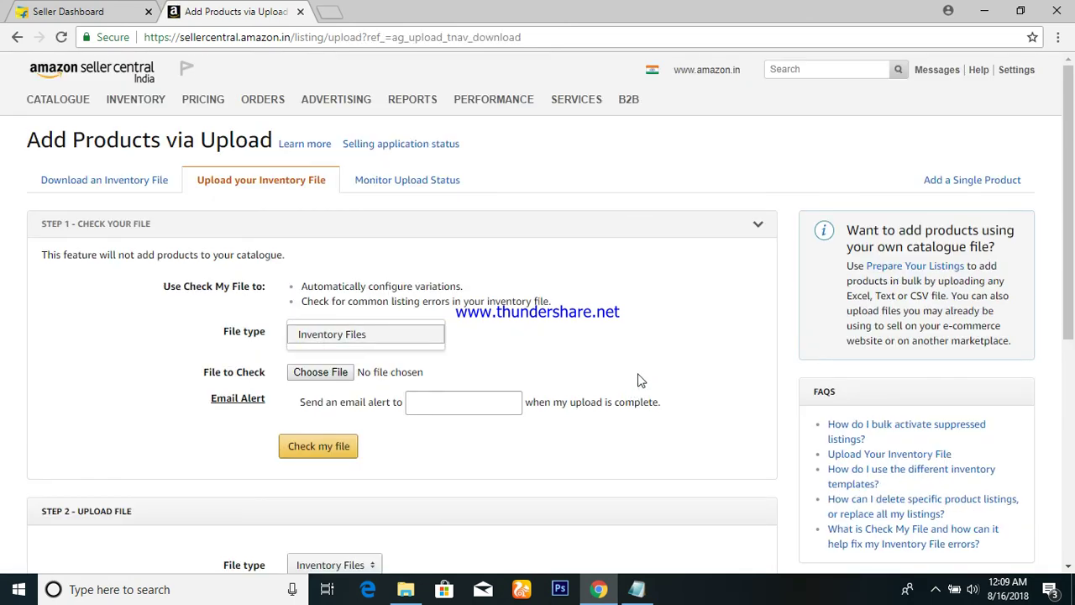
{"action": "scroll", "coordinate": [648, 355], "scroll_direction": "down", "scroll_amount": 5}
{"action": "scroll", "coordinate": [604, 354], "scroll_direction": "up", "scroll_amount": 2}
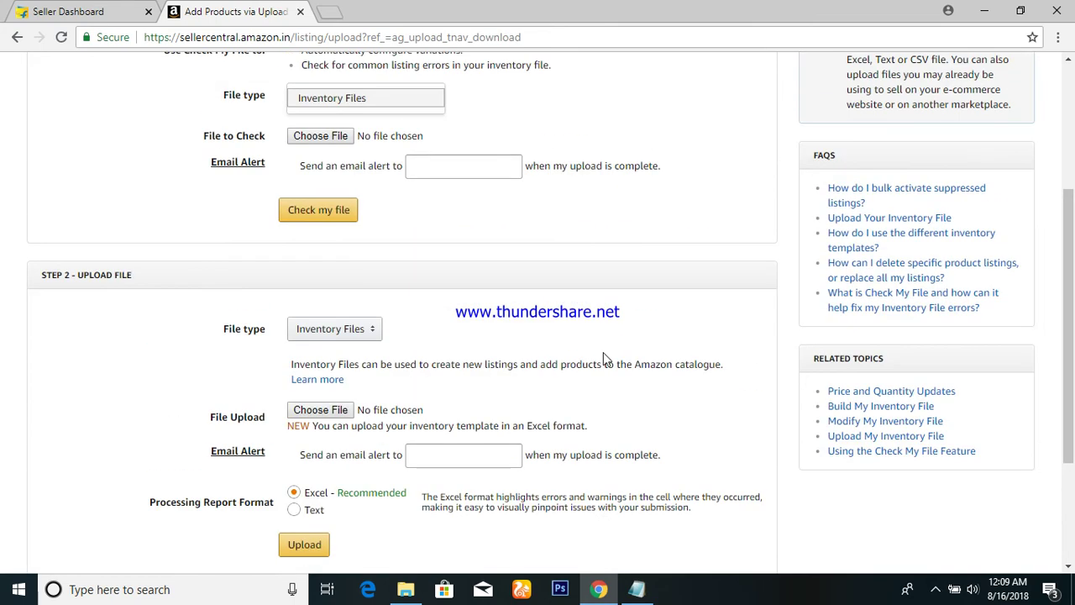
Step: Add "you can check here your filling template ok or not but no need to check required" and "so now upload directly" to the note
{"action": "left_click", "coordinate": [638, 589]}
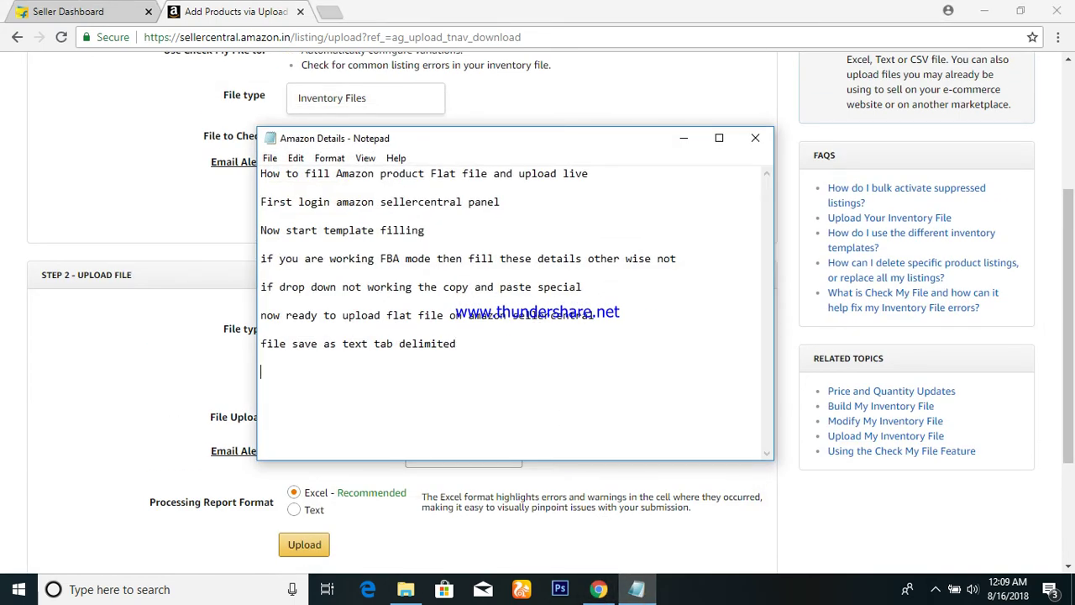
{"action": "type", "text": "you can check here your filling t"}
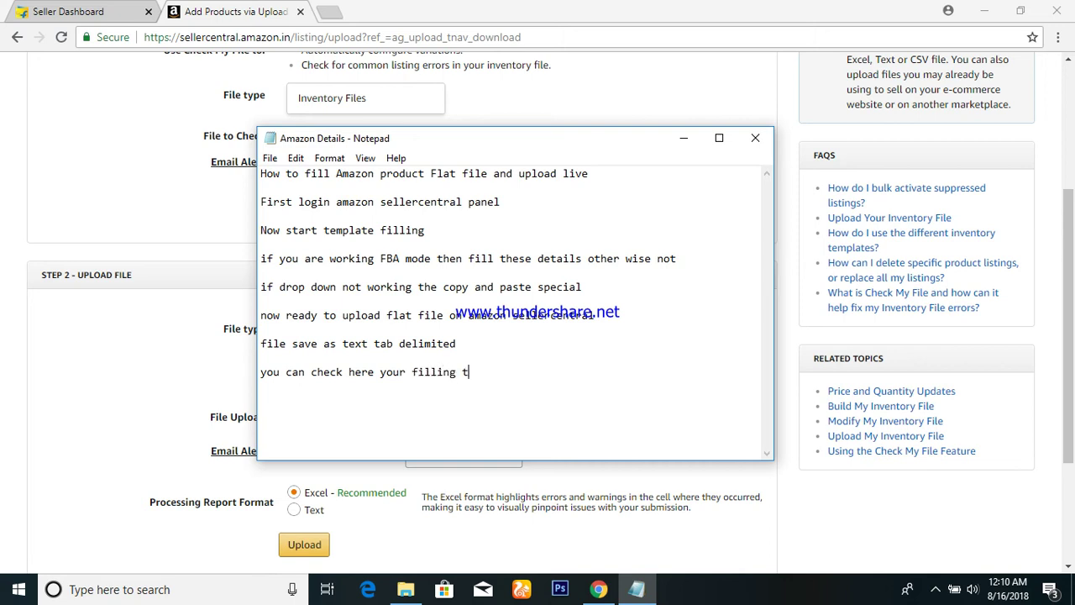
{"action": "type", "text": "emplate ok or not but no"}
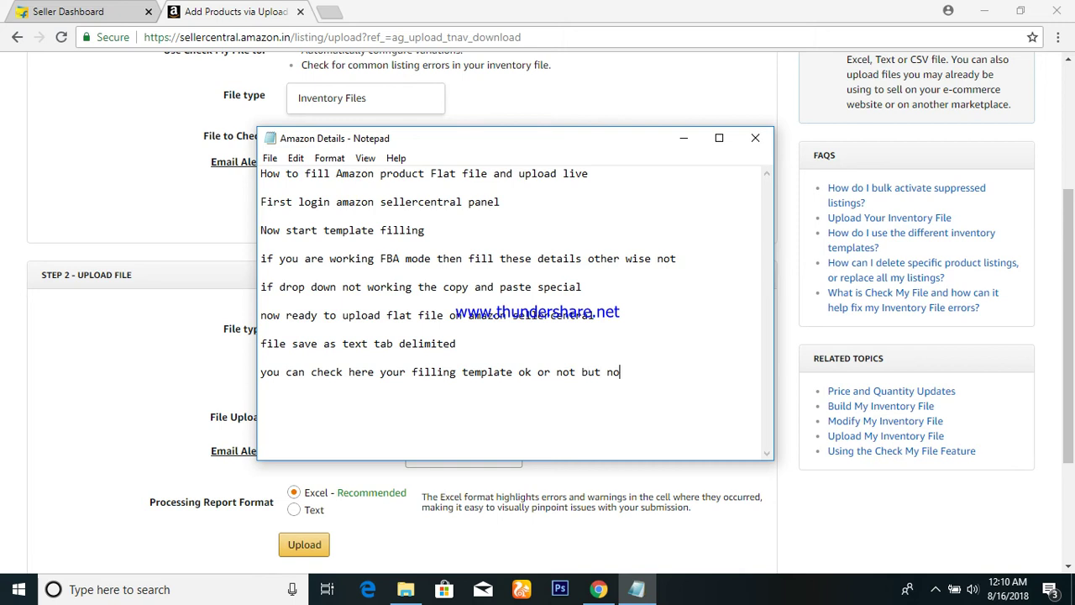
{"action": "type", "text": " need to check require"}
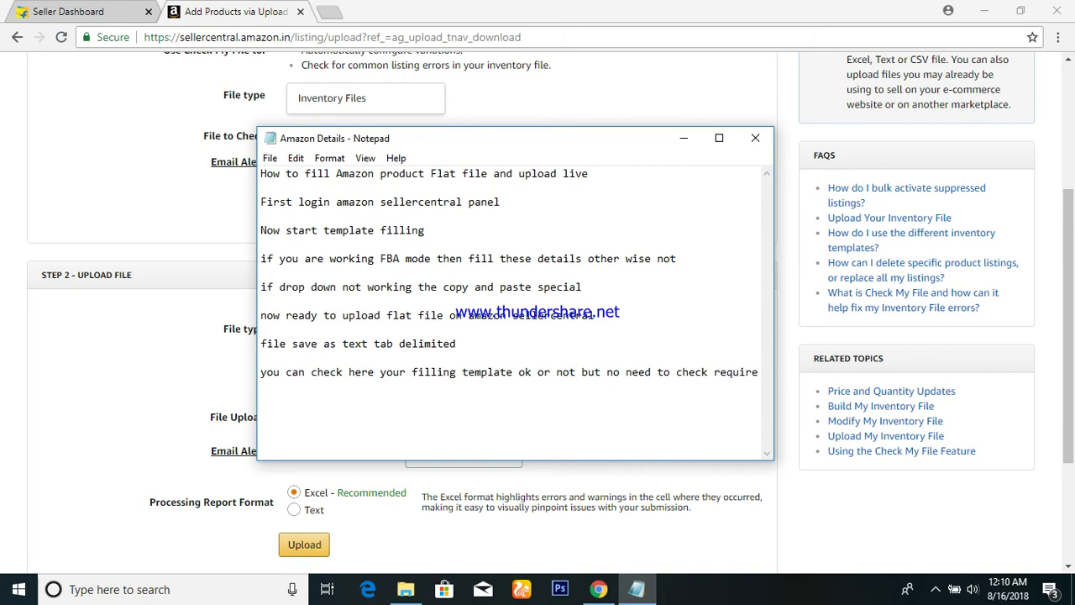
{"action": "type", "text": "d"}
{"action": "key", "text": "Return"}
{"action": "key", "text": "Return"}
{"action": "type", "text": "so now upload directly"}
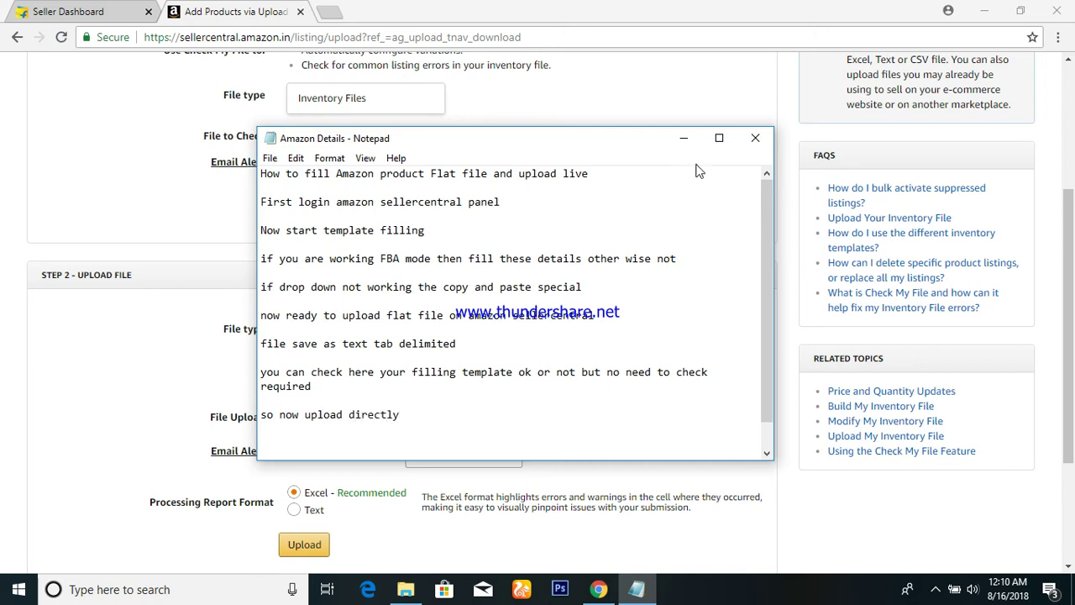
{"action": "left_click", "coordinate": [683, 140]}
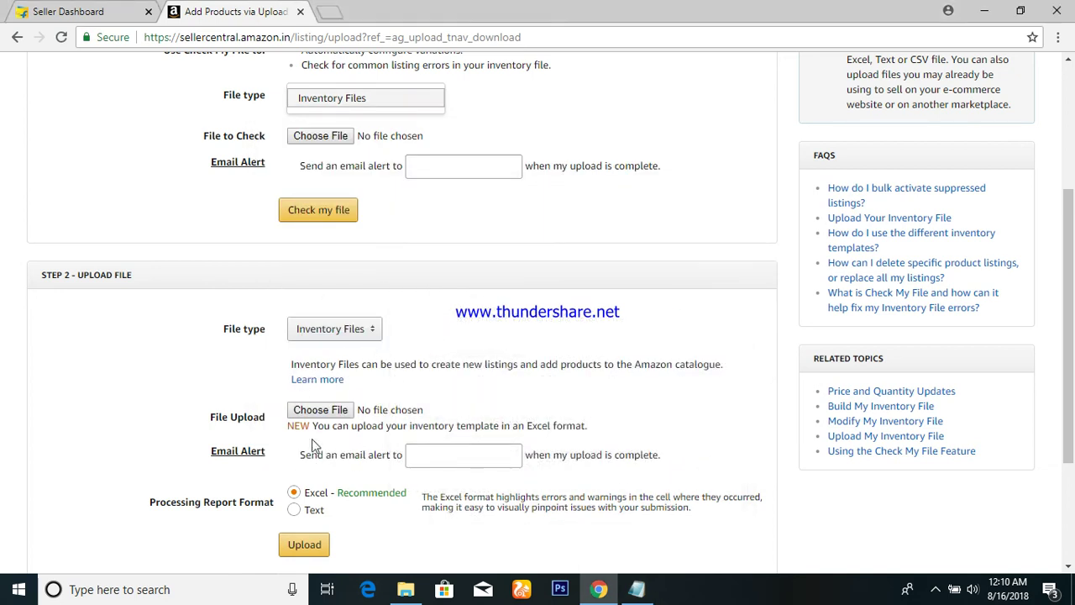
Step: Choose the Flat.File.Shoes.in text document from the Aug-18 folder as the inventory file for Step 2 - Upload File
{"action": "left_click", "coordinate": [321, 412]}
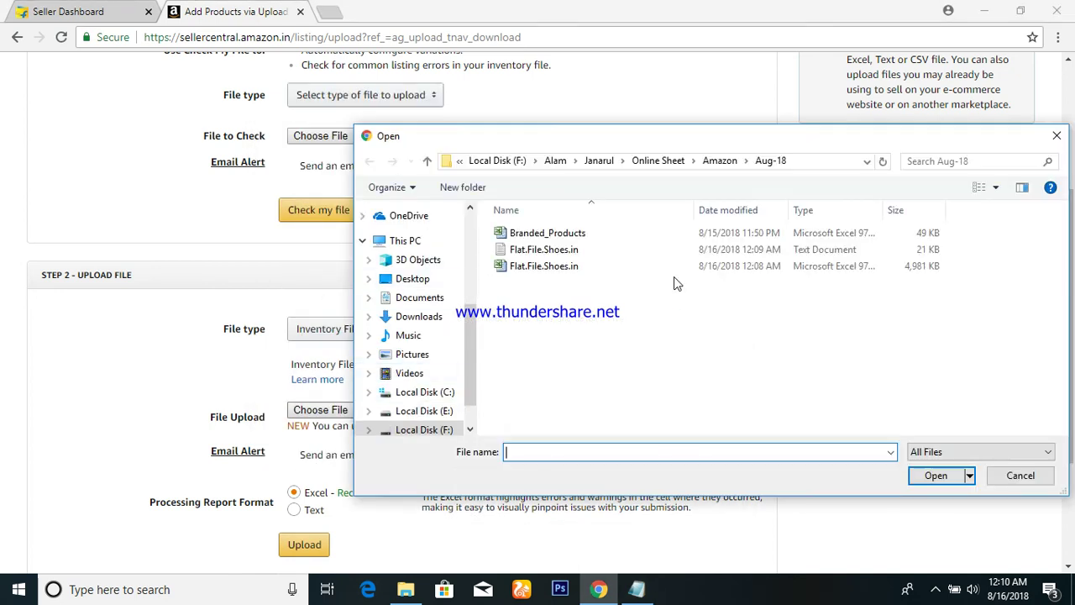
{"action": "left_click", "coordinate": [521, 251]}
{"action": "left_click", "coordinate": [932, 479]}
{"action": "scroll", "coordinate": [516, 474], "scroll_direction": "down", "scroll_amount": 3}
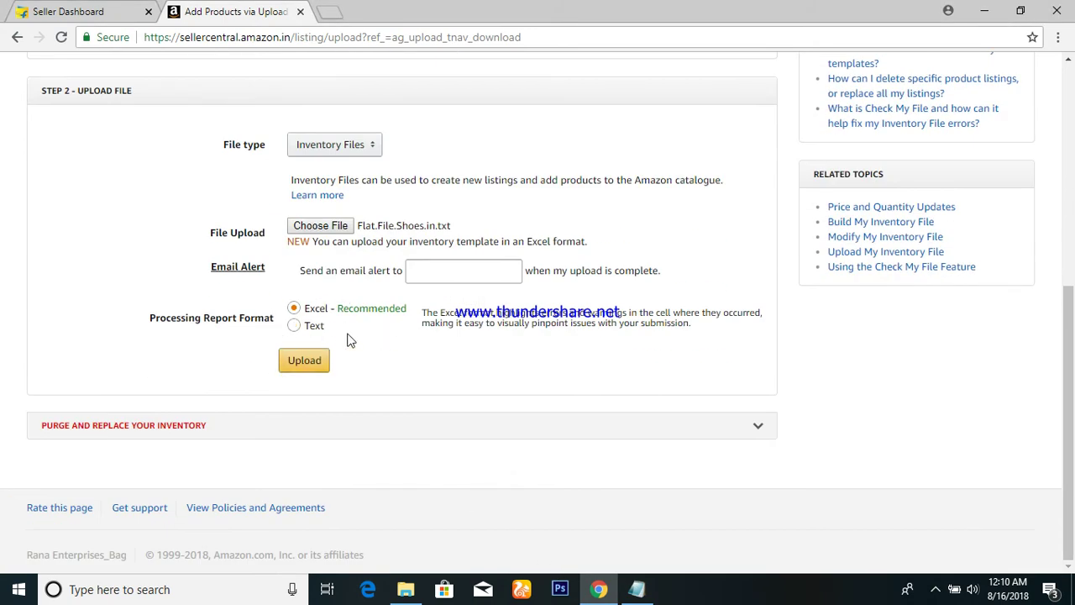
Step: Bring the Amazon Details note back up over the upload page
{"action": "left_click", "coordinate": [636, 589]}
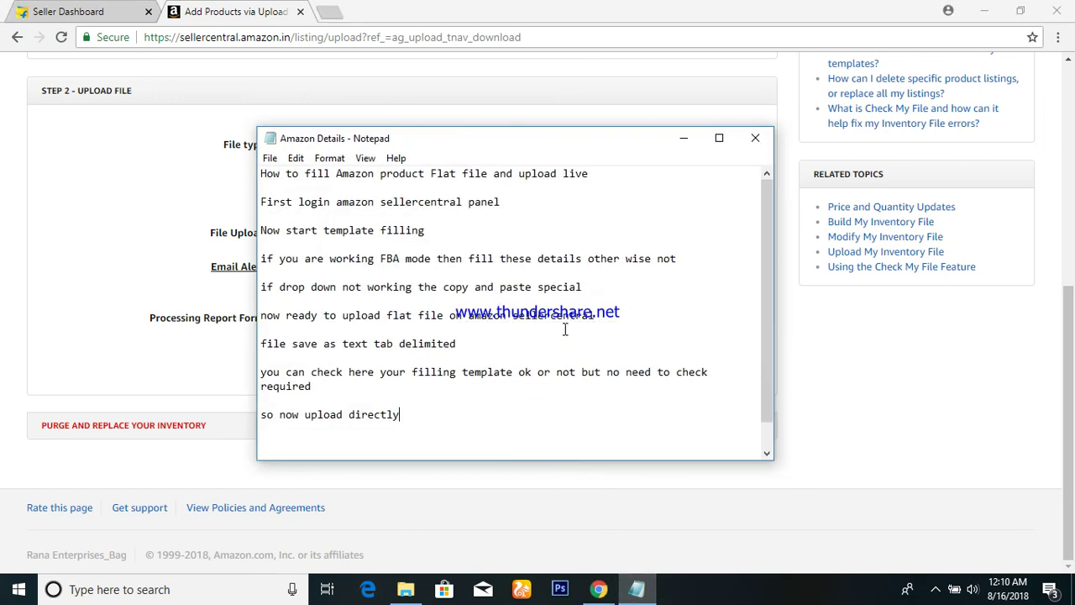